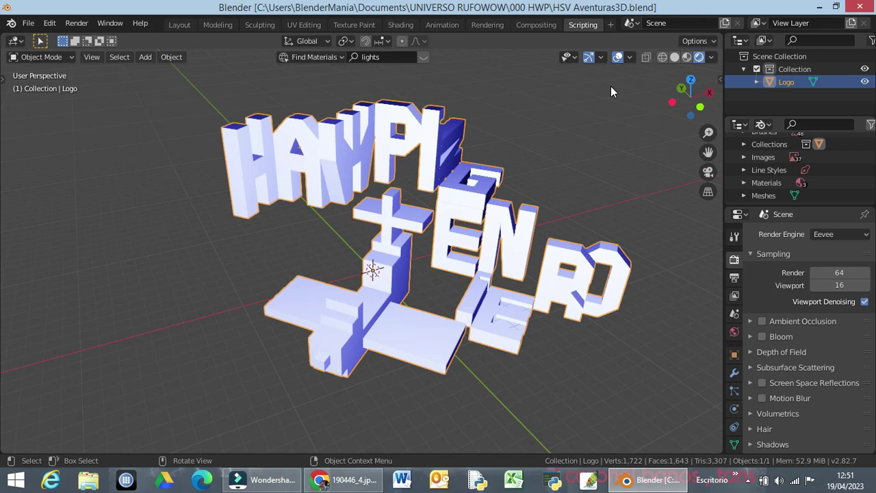
Start a new General file and enlarge the 3D viewport over the console and text editor areas
left_click(28, 27)
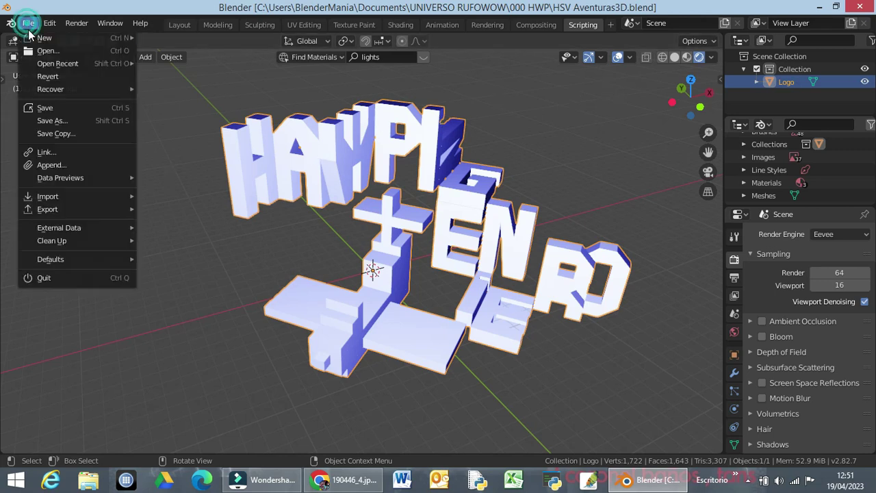
mouse_move(47, 42)
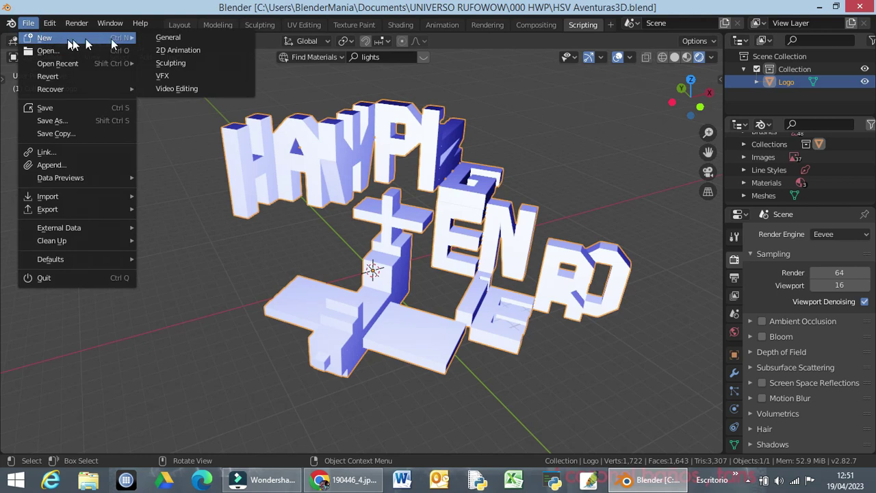
left_click(162, 37)
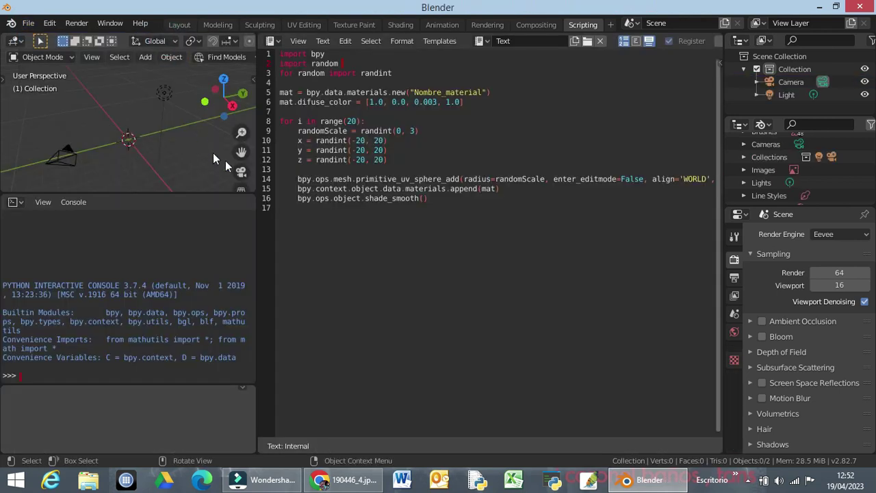
left_click_drag(254, 188, 307, 435)
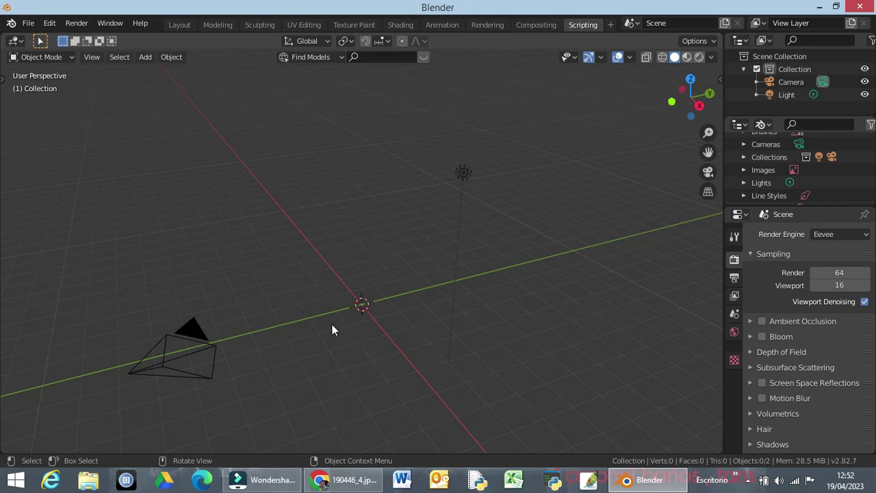
Add a mesh cylinder at the world origin while working from the top view
key("KP_7")
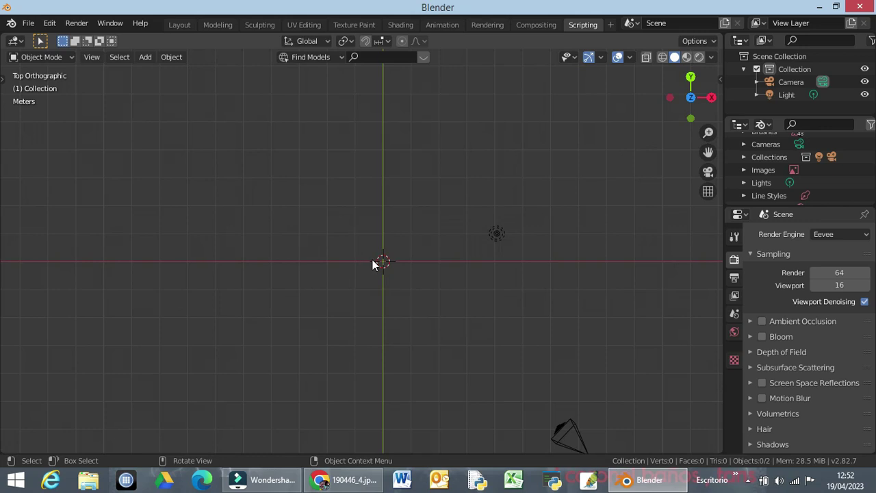
left_click(146, 58)
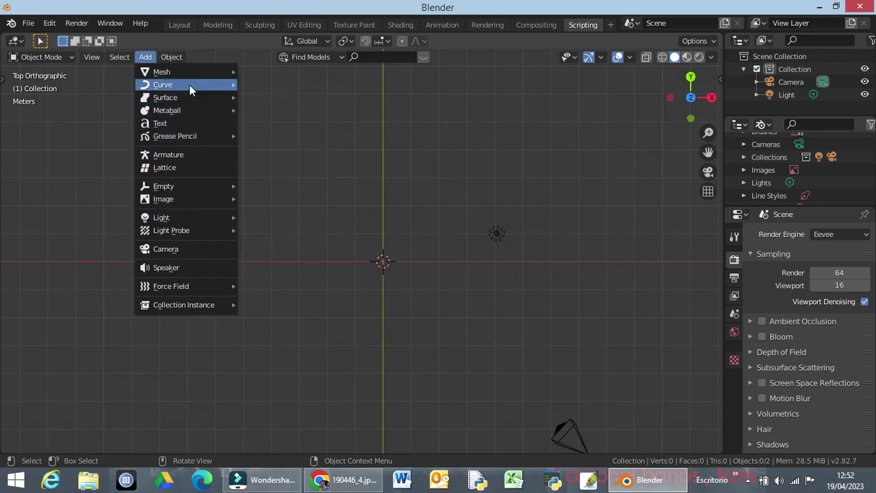
mouse_move(190, 89)
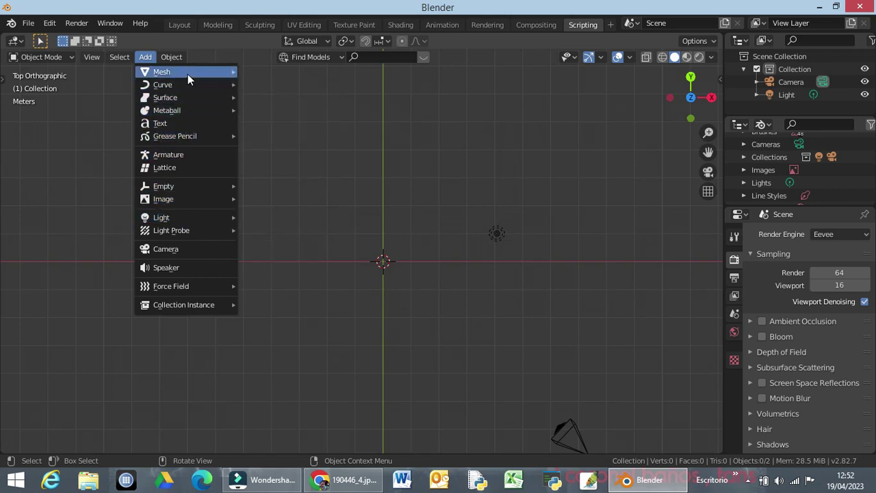
mouse_move(188, 74)
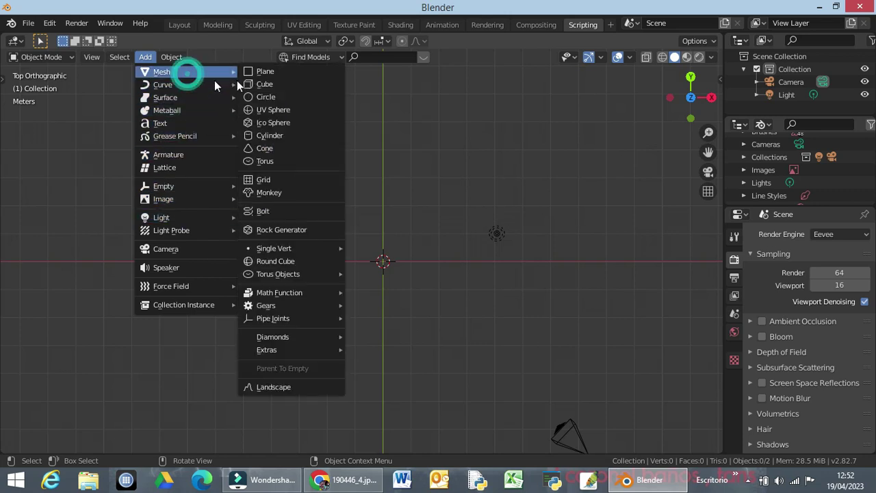
left_click(266, 136)
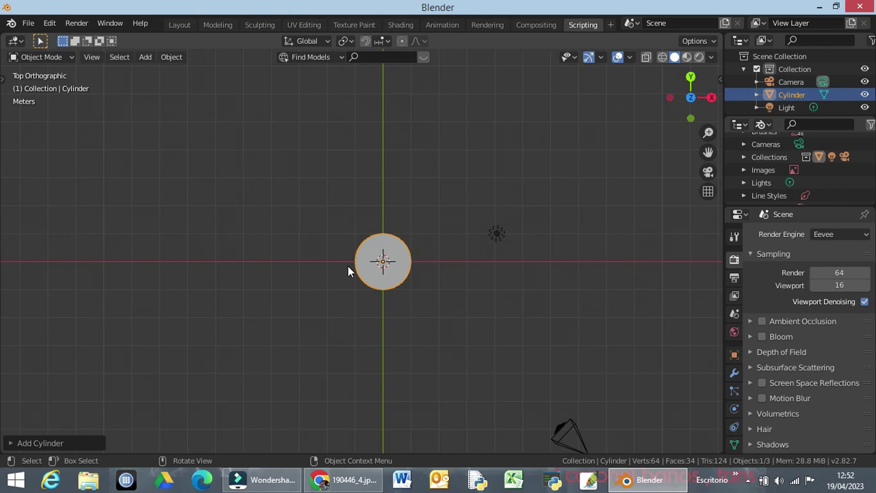
Turn the new cylinder into a hexagonal prism with 6 vertices and a radius of 8 m
left_click(47, 443)
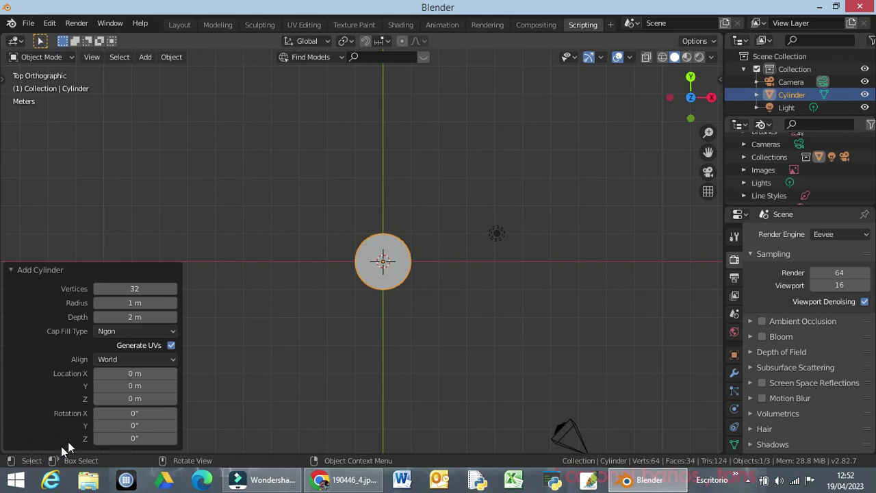
left_click(152, 290)
type("6")
key("Return")
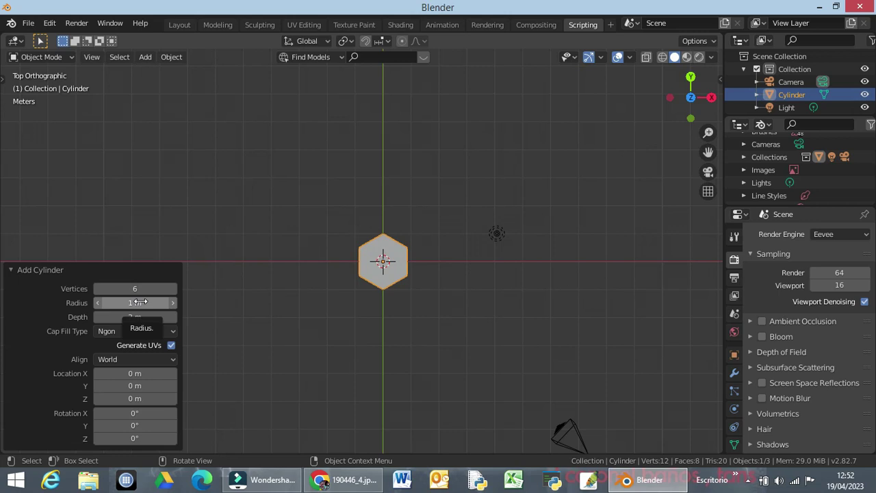
left_click(144, 303)
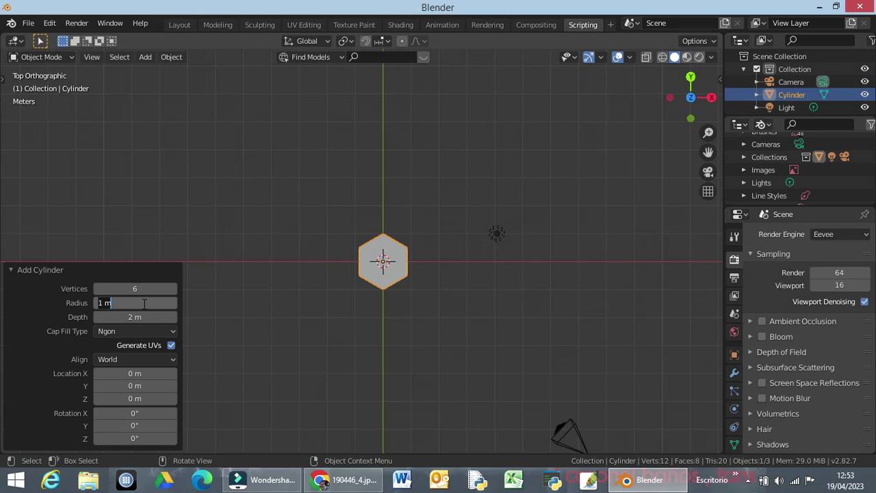
type("8")
key("Return")
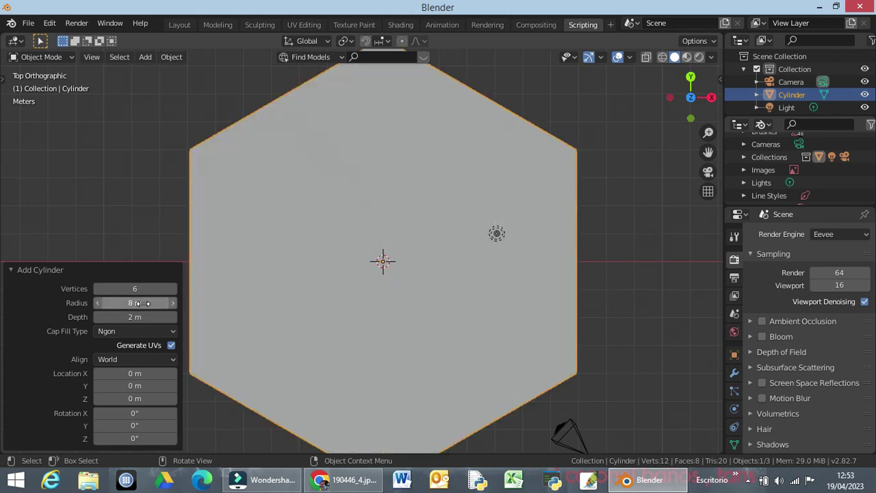
Set the hexagonal cylinder's depth to 1 m
left_click(124, 316)
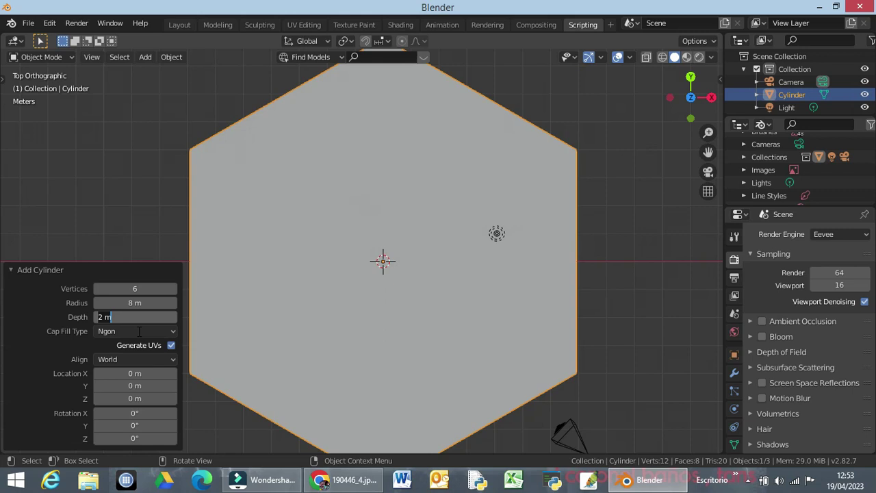
key("Return")
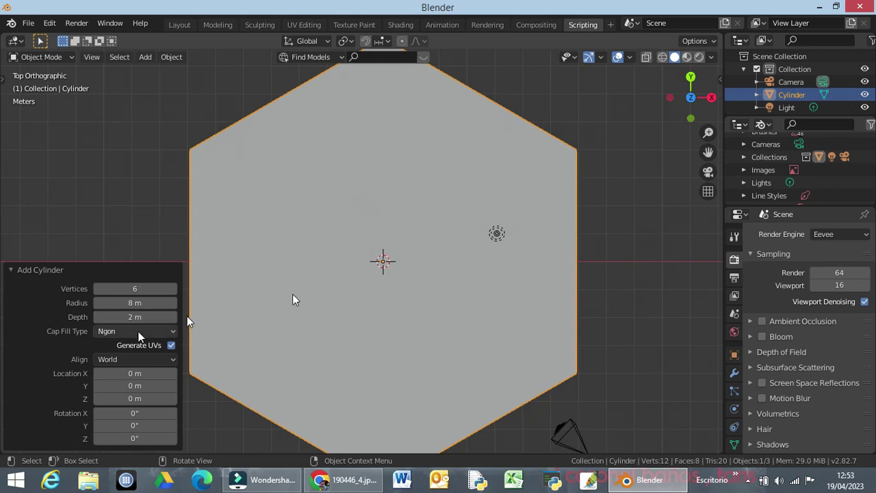
key("KP_1")
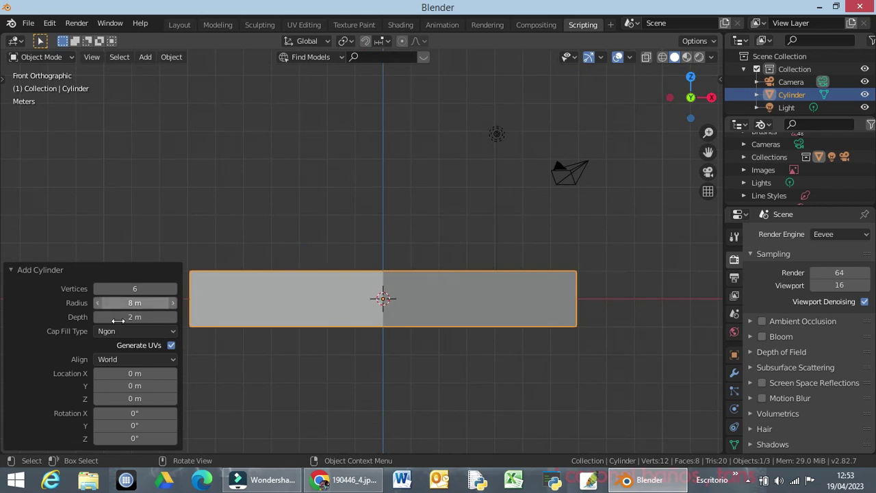
left_click(157, 318)
type("1")
key("Return")
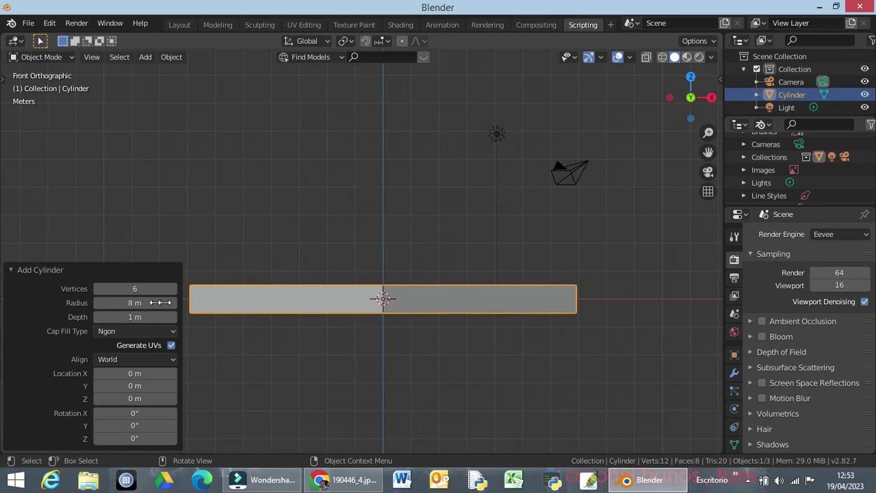
Put the hexagonal cylinder into Edit Mode with its whole mesh selected, seen from the top
left_click(239, 236)
middle_click_drag(305, 324, 337, 228)
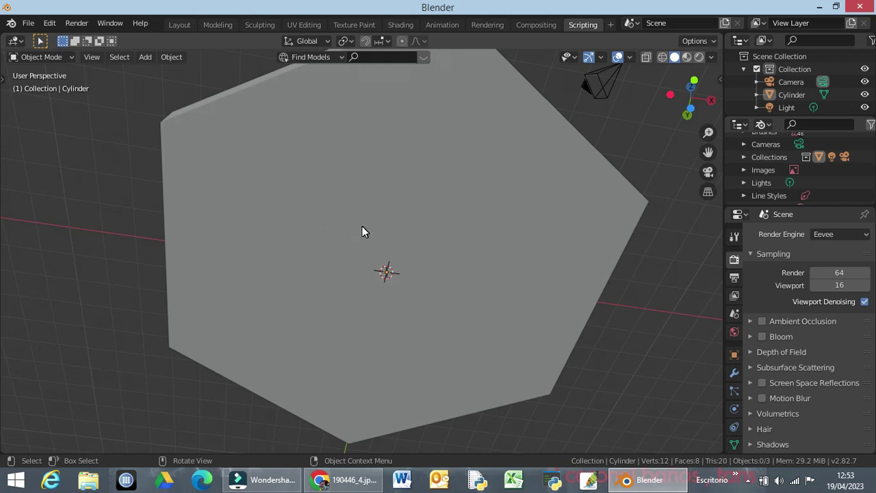
key("Tab")
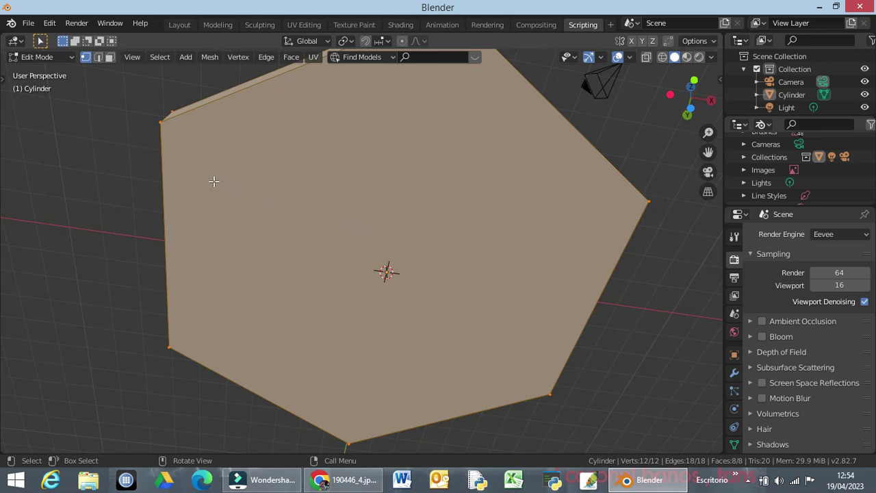
key("Tab")
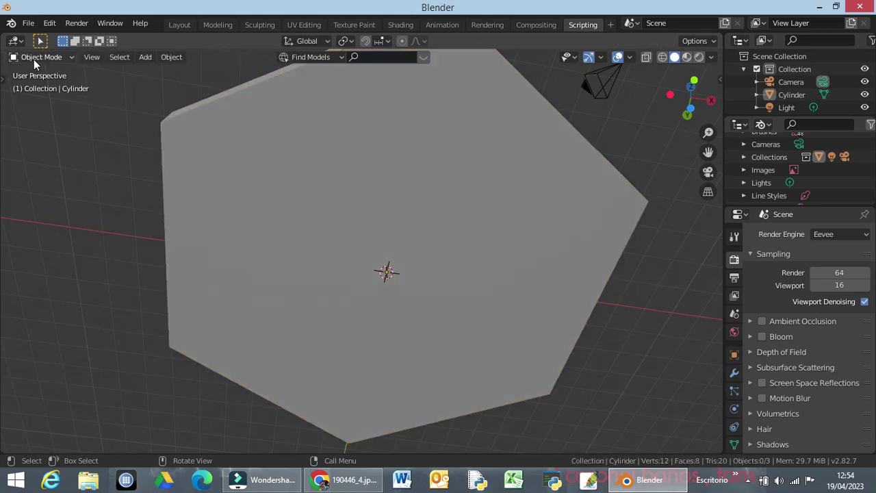
key("Tab")
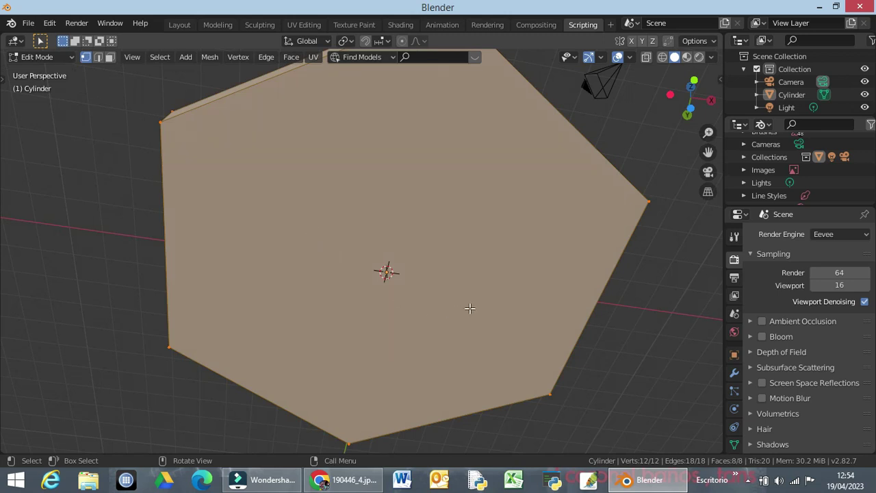
key("KP_7")
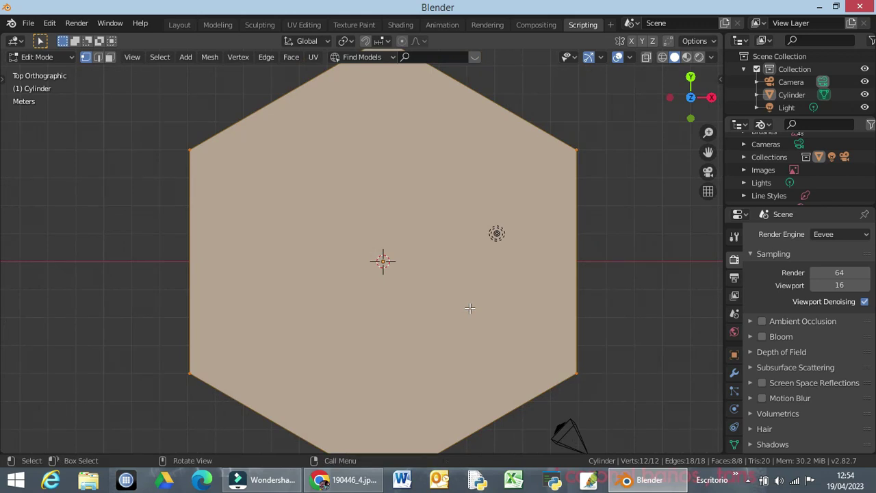
key("ctrl+KP_7")
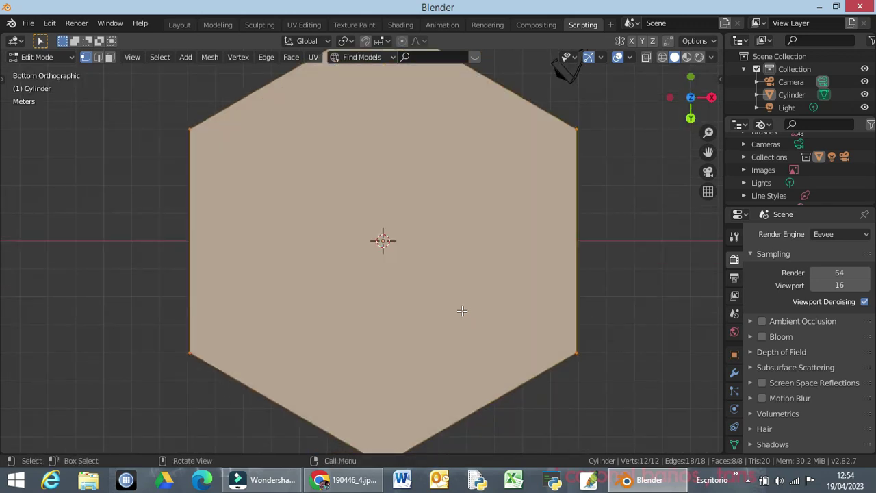
scroll(463, 310, "down", 2)
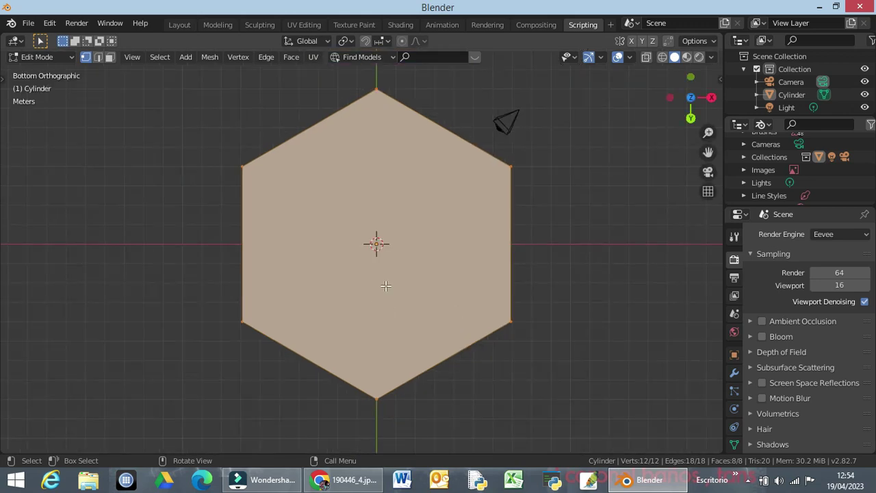
key("KP_1")
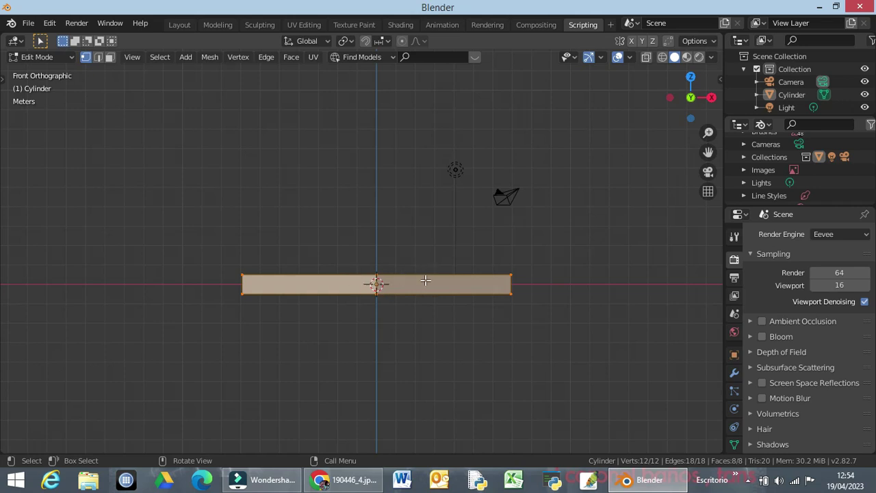
key("KP_7")
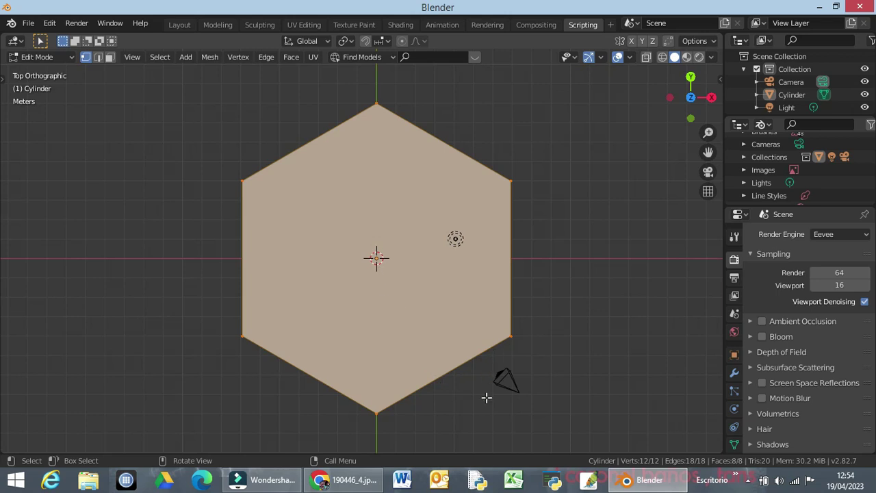
key("r")
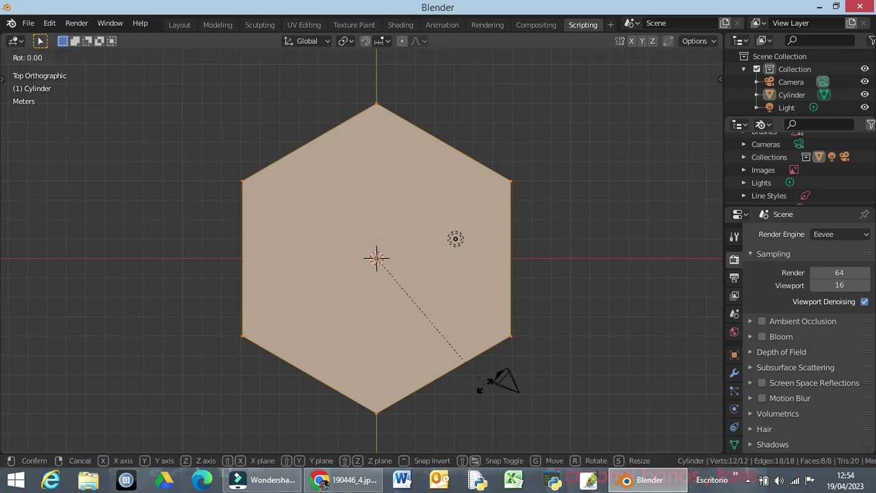
type("z")
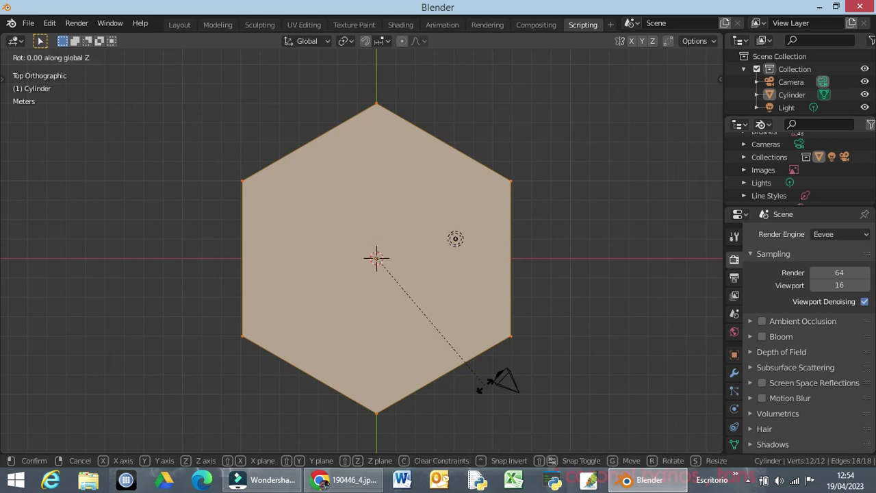
type("45")
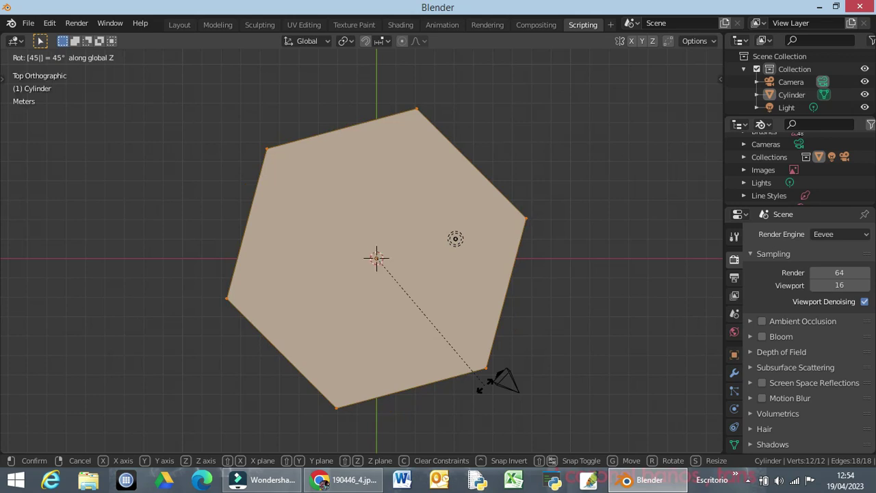
key("Escape")
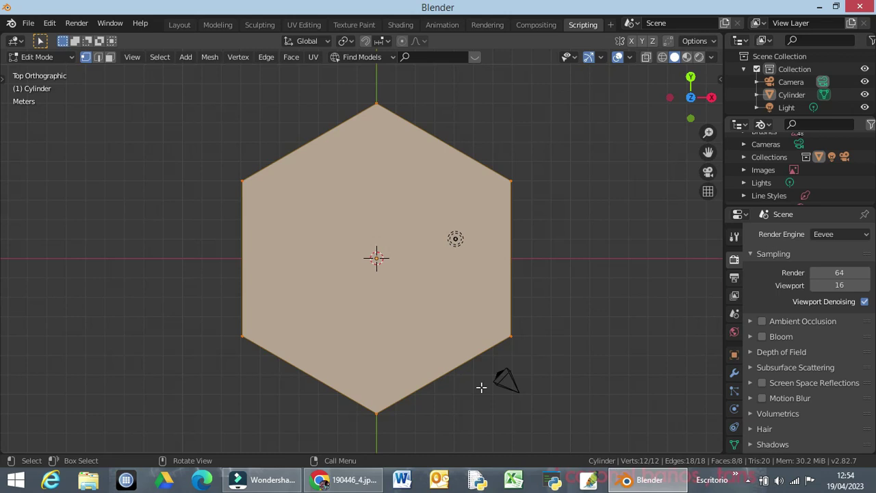
Rotate the whole hexagon mesh about the global Z axis with the angle set to 30°
key("r")
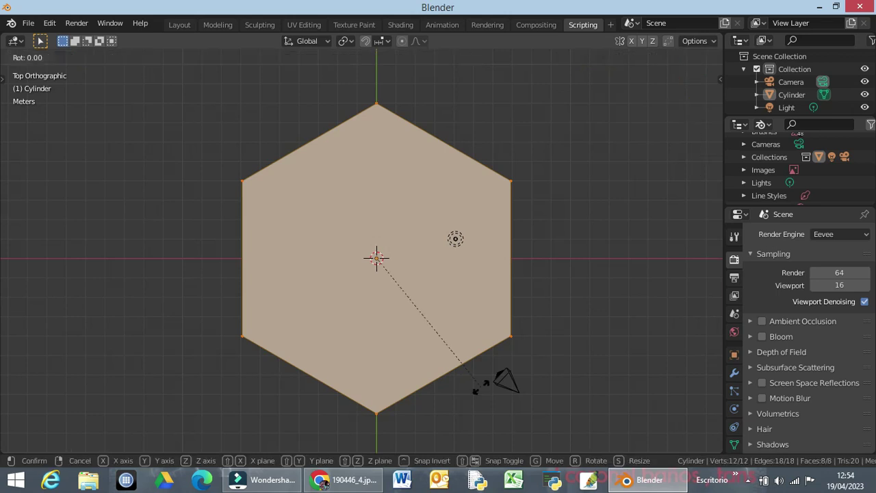
key("z")
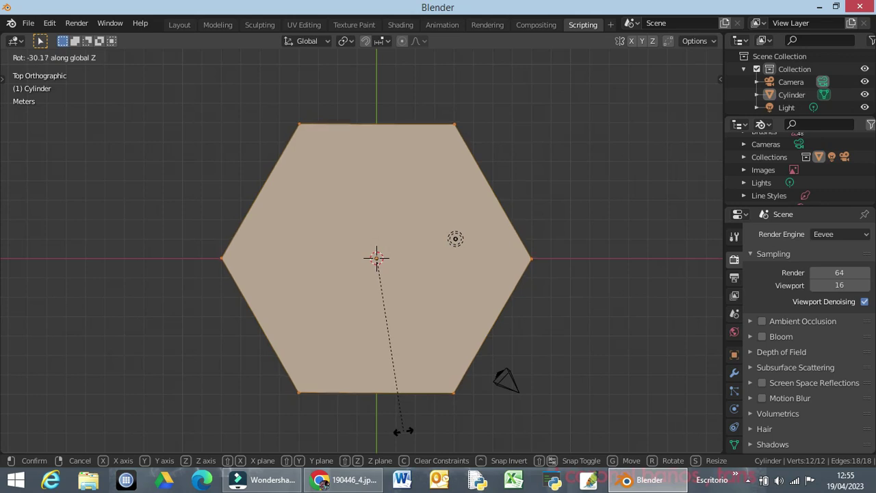
left_click(403, 431)
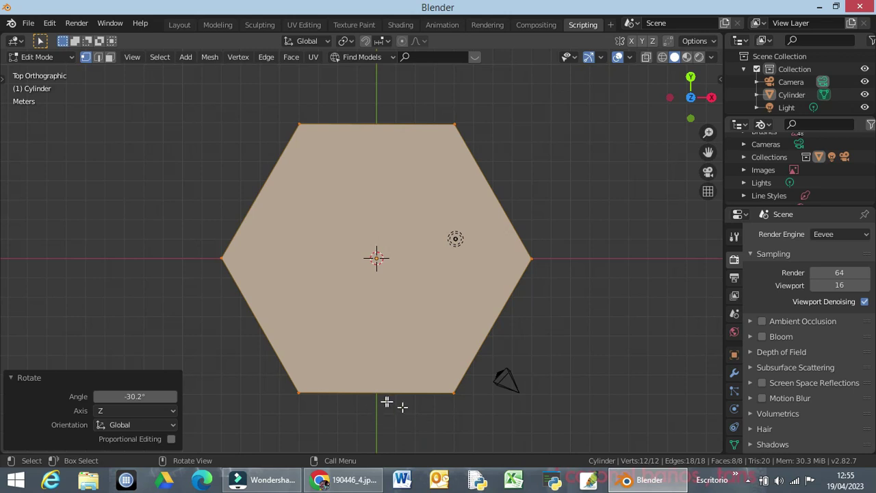
double_click(148, 396)
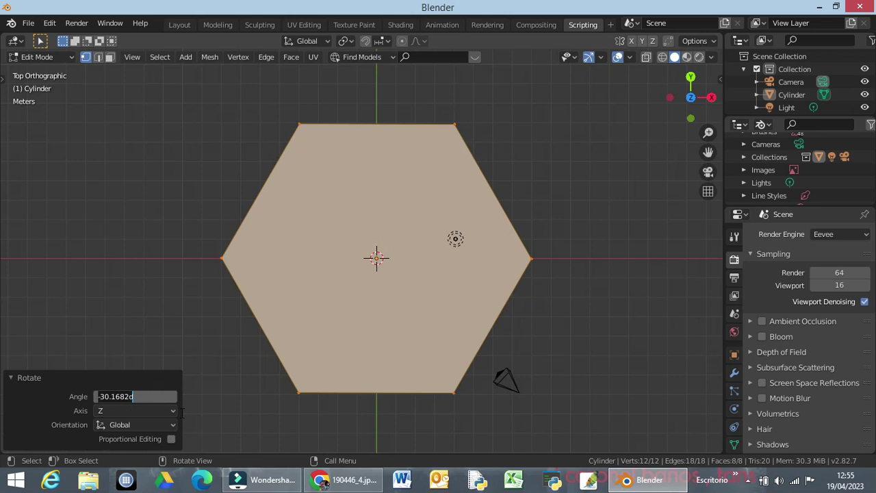
type("30")
key("Return")
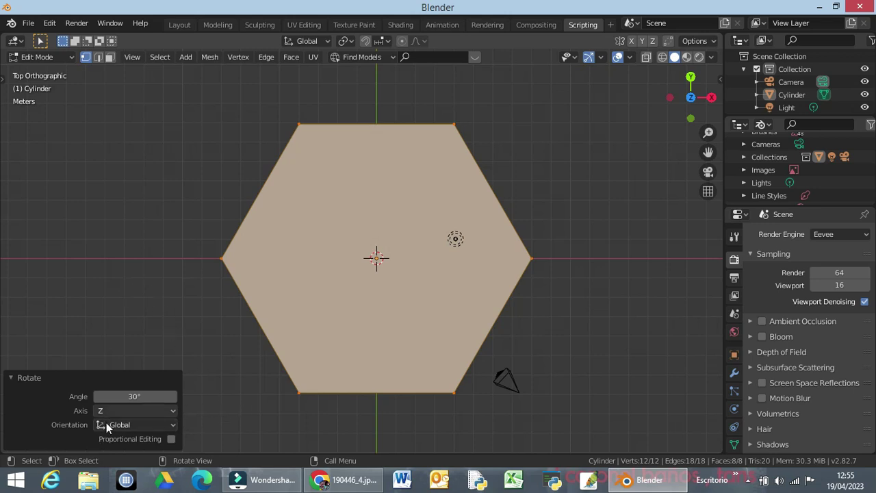
Inset the bottom hexagonal face of the cylinder by about 0.43 m to form a rim, working from the bottom view
left_click(173, 317)
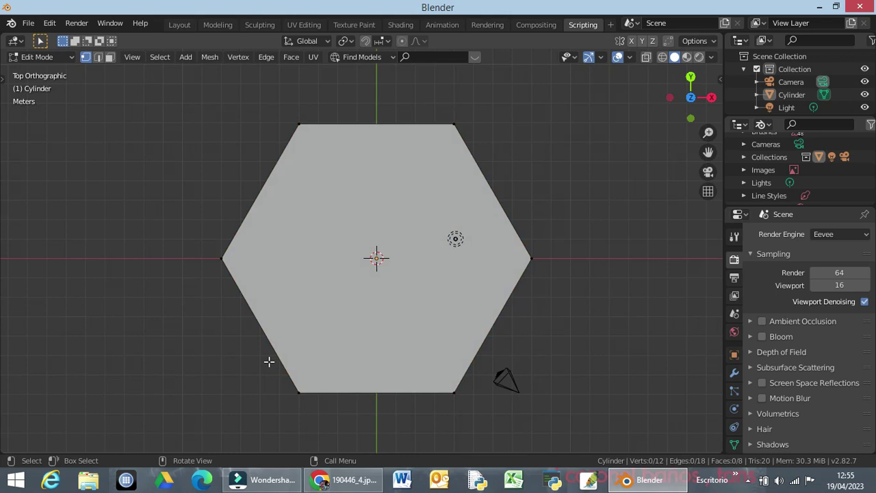
key("ctrl+KP_7")
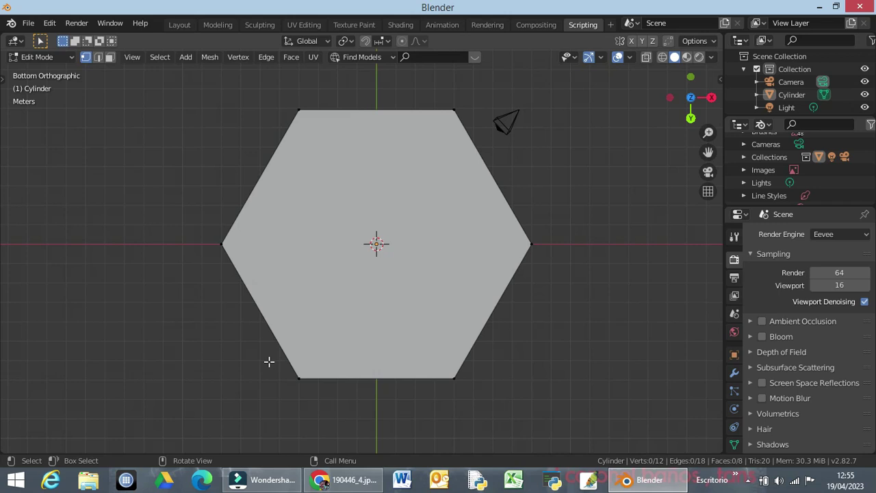
key("3")
left_click(418, 235)
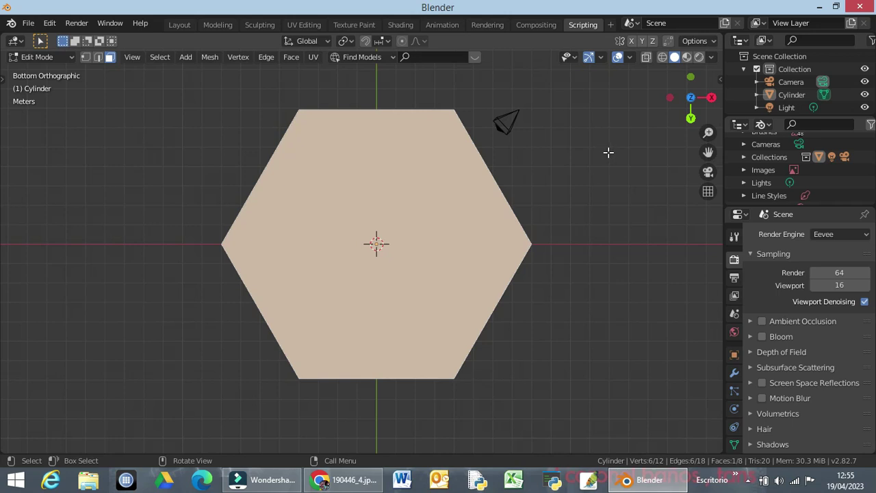
key("i")
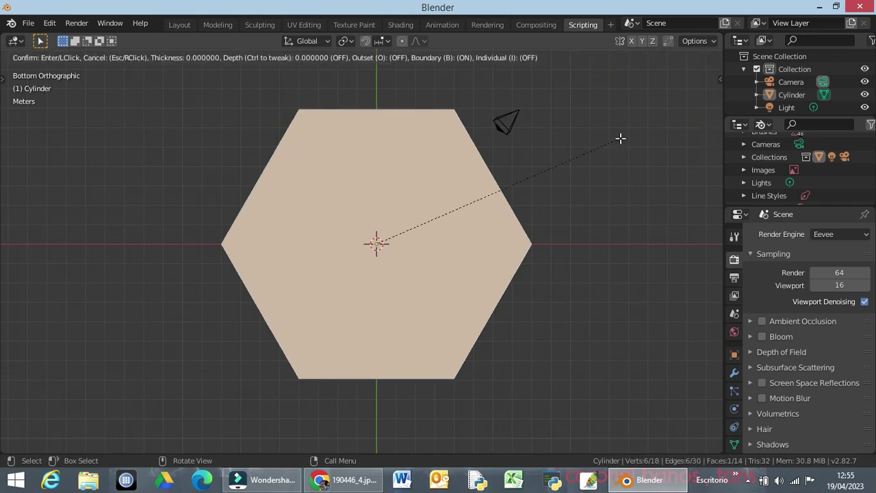
left_click(612, 142)
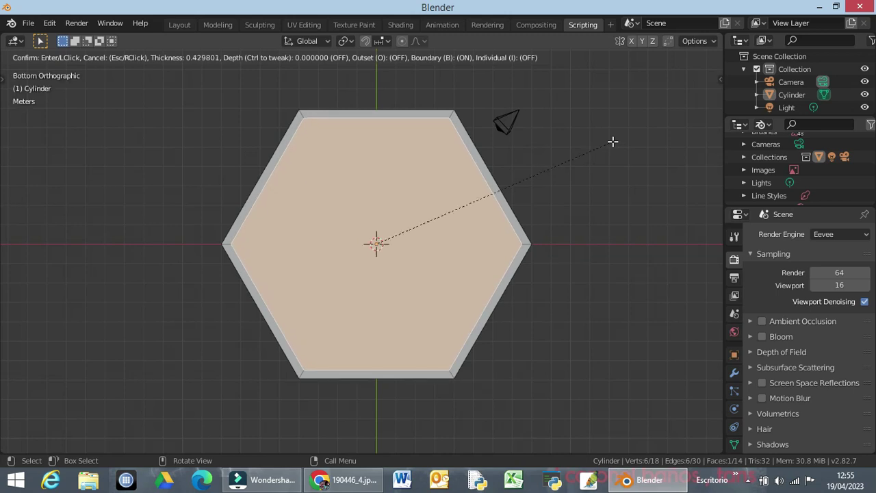
left_click(613, 141)
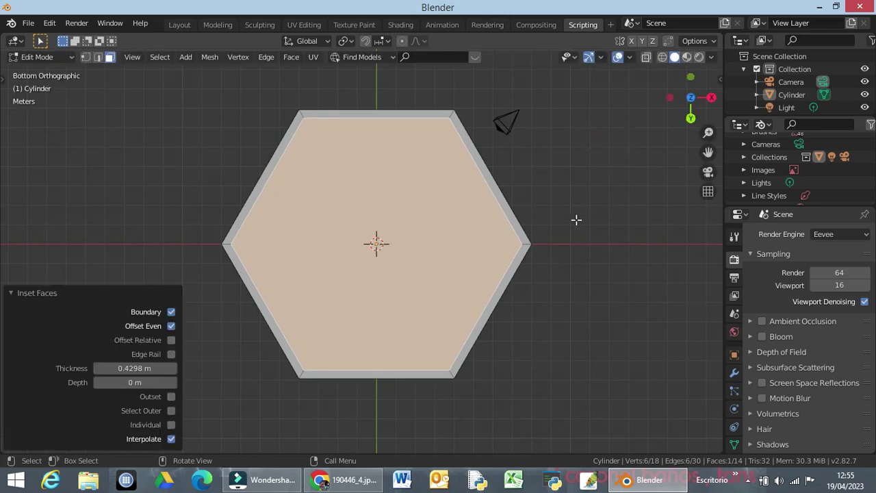
Divide the rim segment on the hexagon's negative Y side with 7 evenly spaced loop cuts
left_click(353, 114)
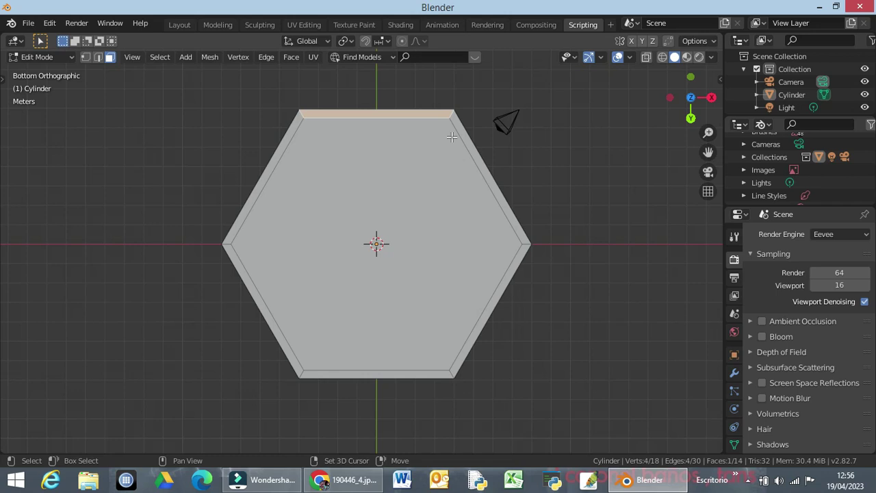
key("ctrl+r")
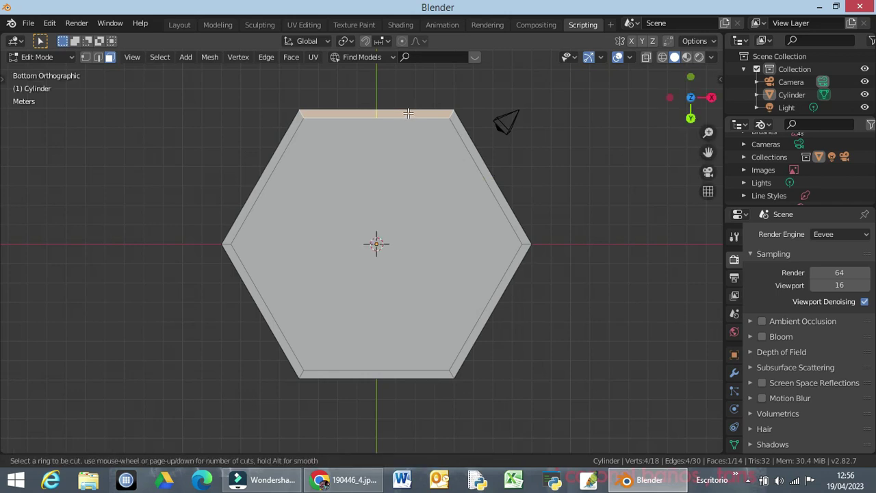
scroll(408, 113, "up", 1)
scroll(408, 113, "up", 1)
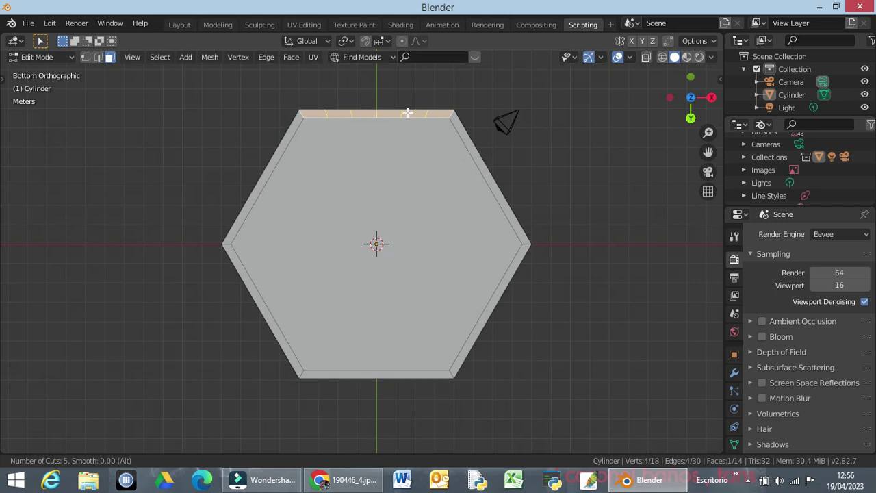
scroll(409, 111, "up", 2)
left_click(410, 111)
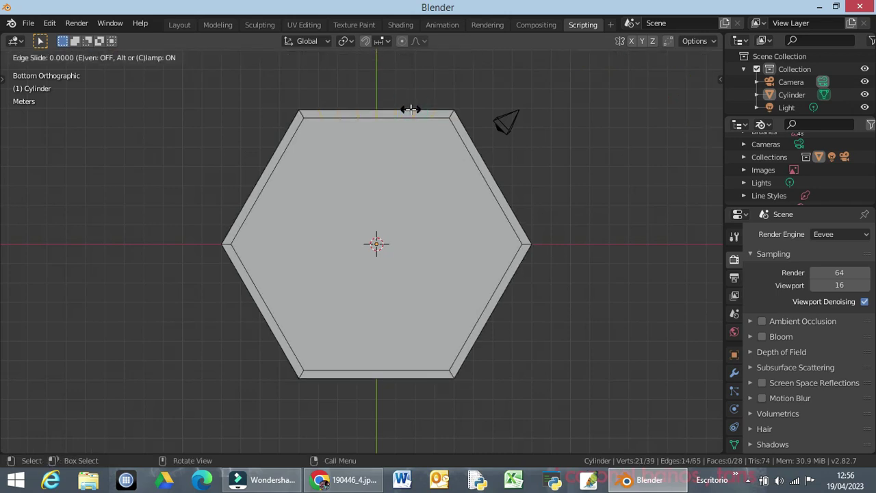
left_click(411, 110)
Divide the rim segment between the negative Y side and the positive X corner with 7 unshifted loop cuts
left_click(480, 160)
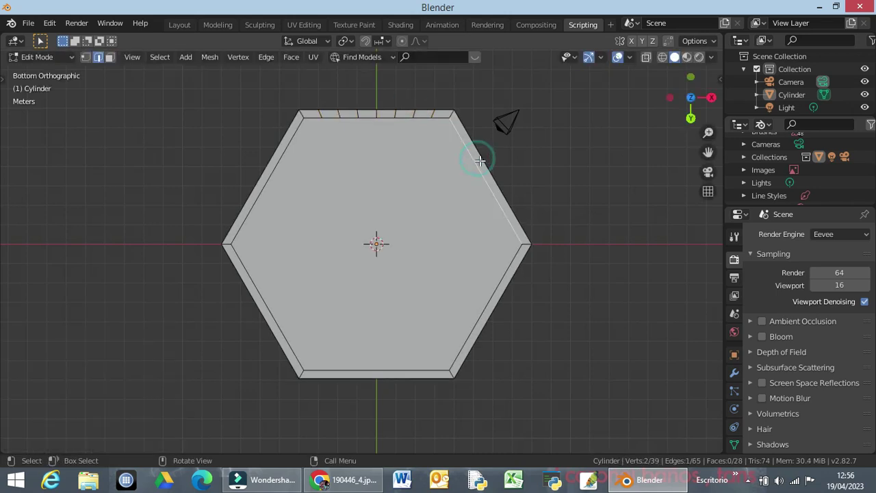
key("3")
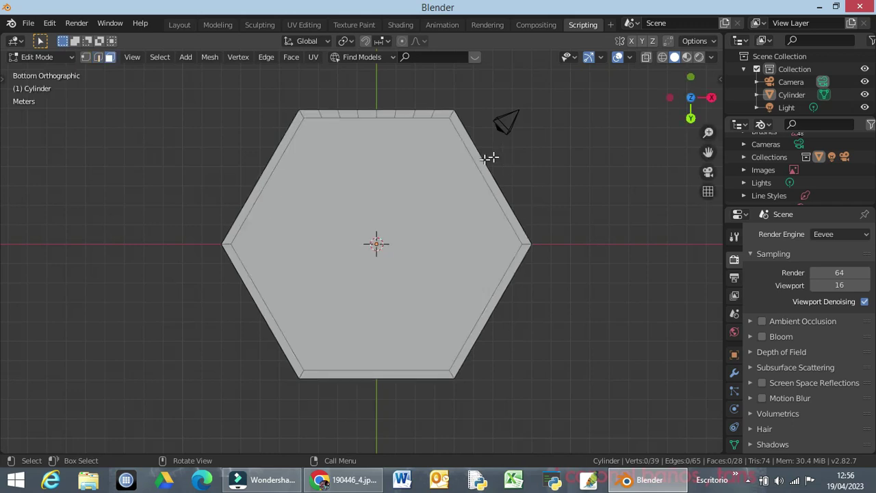
left_click(480, 159)
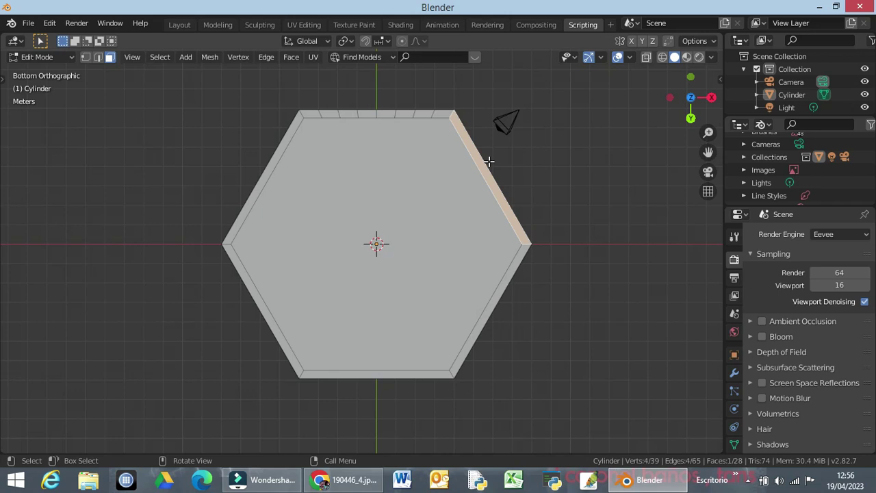
key("ctrl")
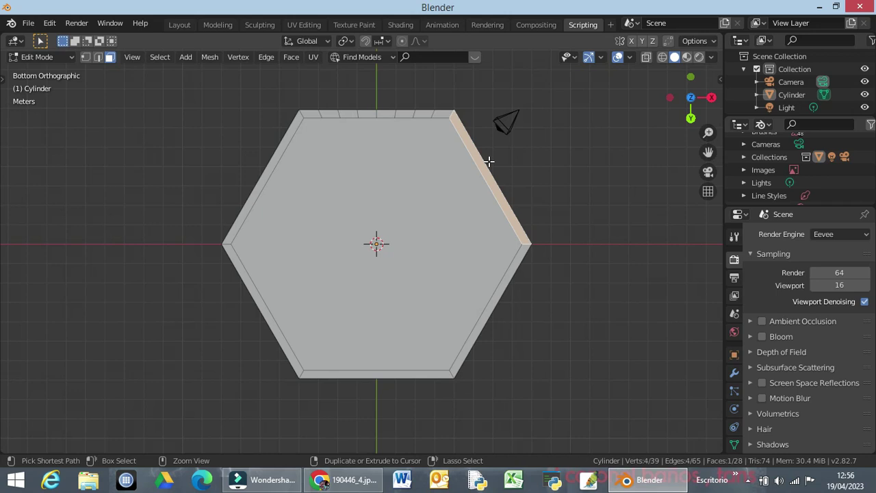
key("ctrl+r")
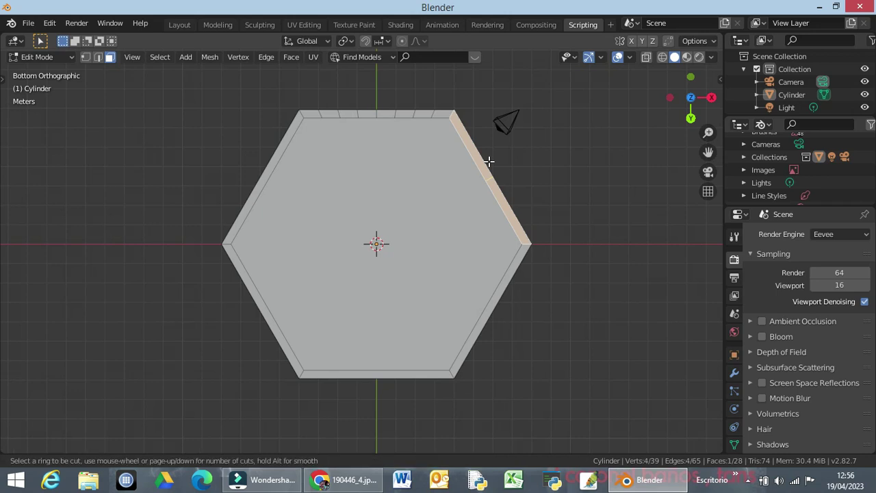
scroll(485, 159, "up", 1)
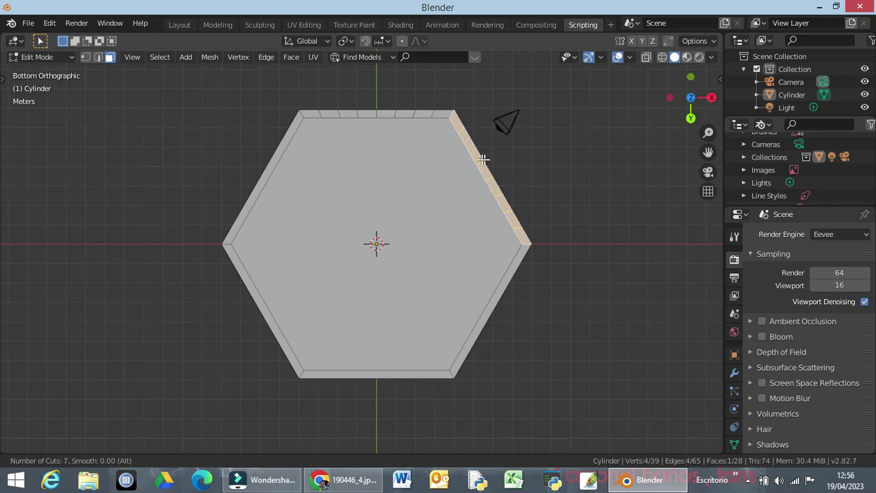
left_click(485, 159)
right_click(484, 159)
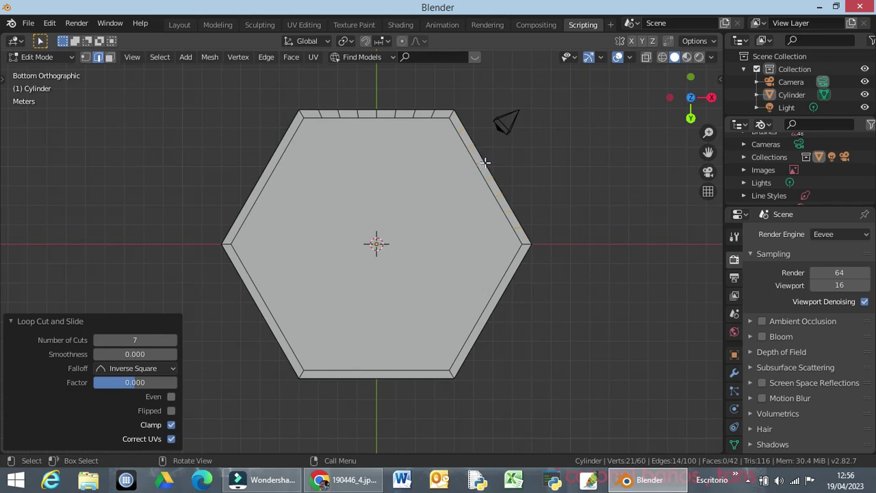
left_click(505, 282)
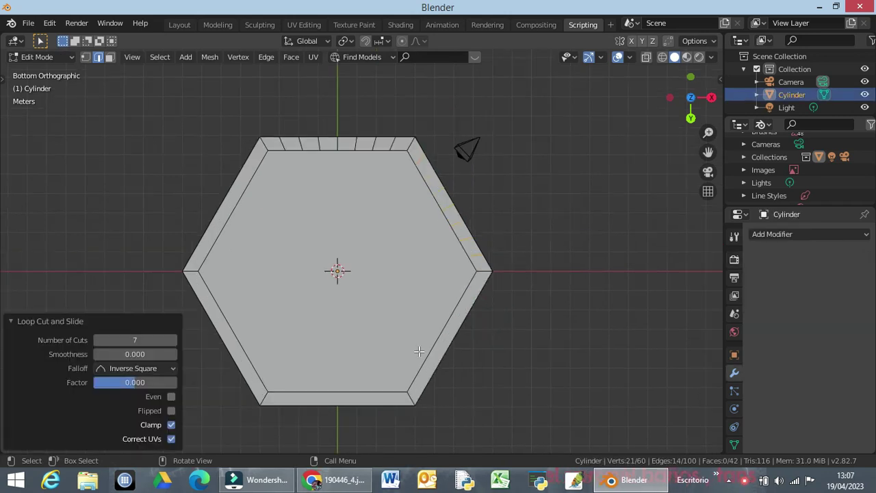
Divide the rim segment between the positive X corner and the positive Y side with 7 unshifted loop cuts, seen from the bottom
left_click(534, 338)
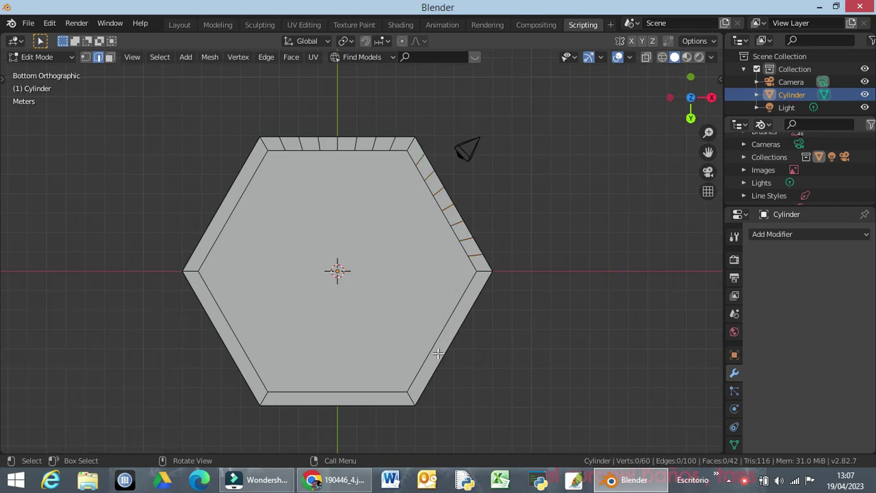
middle_click_drag(436, 350, 407, 321, "ctrl")
key("ctrl+KP_1")
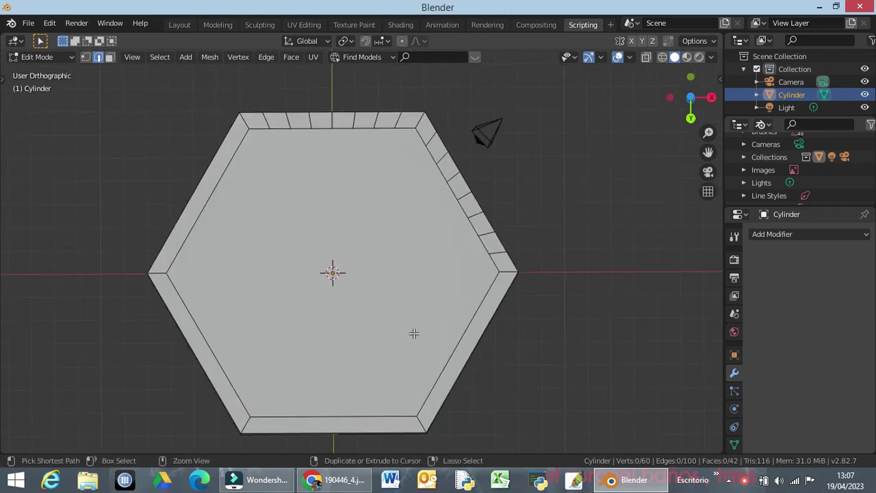
key("KP_7")
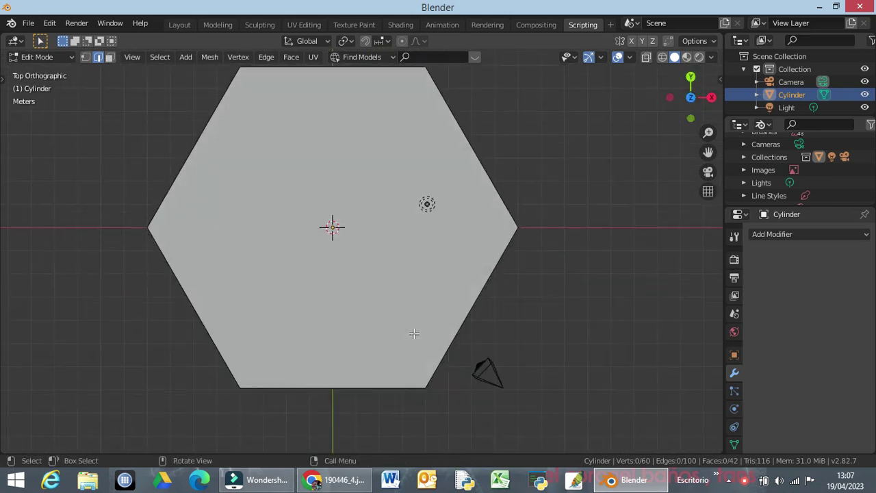
key("ctrl+KP_1")
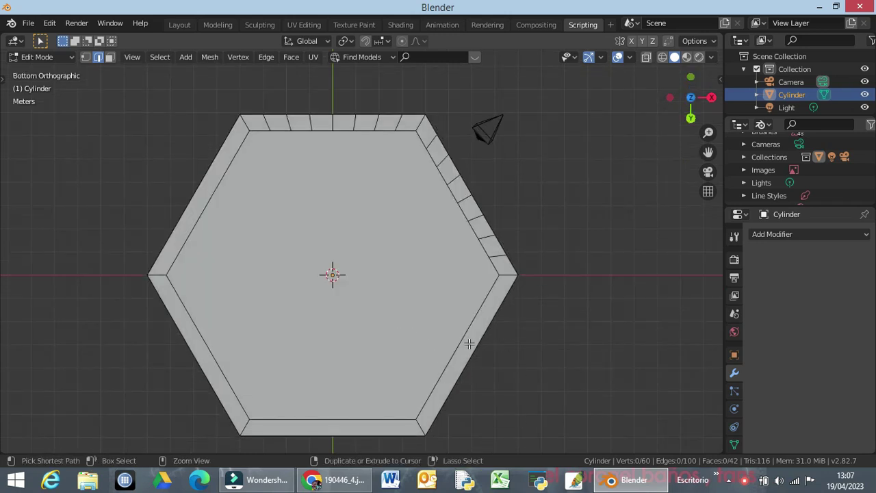
key("ctrl+r")
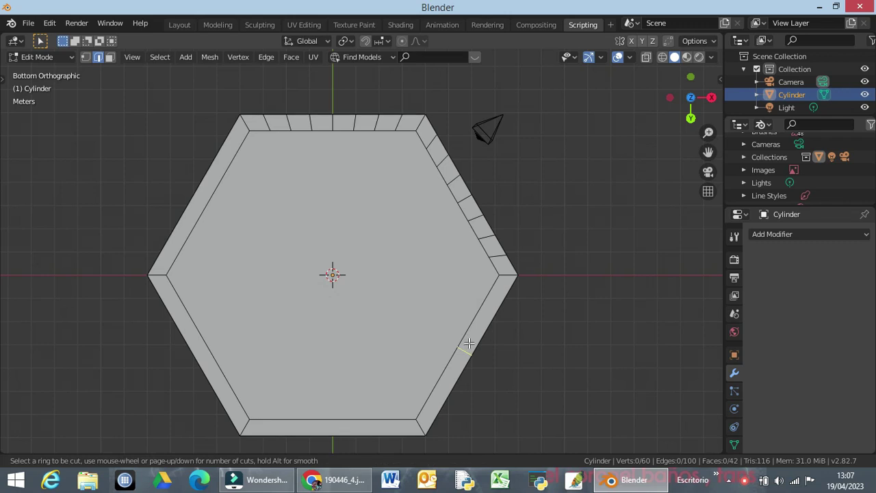
scroll(470, 342, "up", 2)
scroll(469, 342, "up", 1)
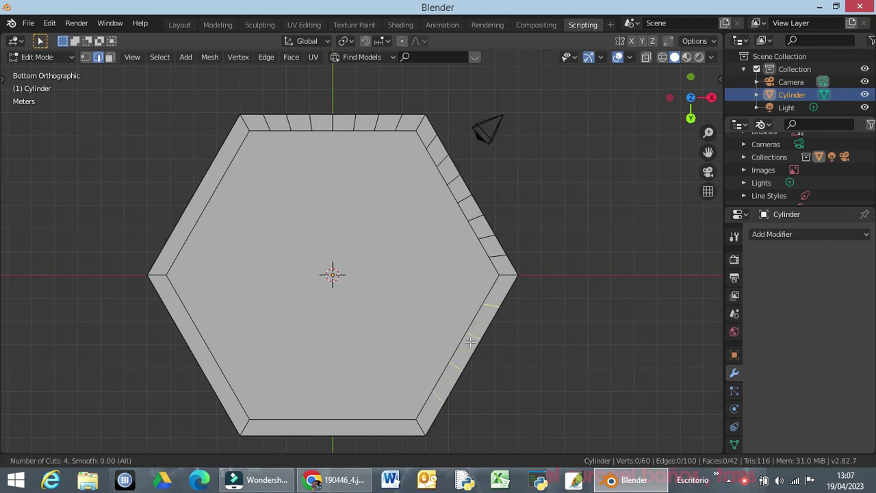
scroll(471, 340, "up", 1)
scroll(471, 339, "up", 2)
left_click(472, 340)
right_click(461, 322)
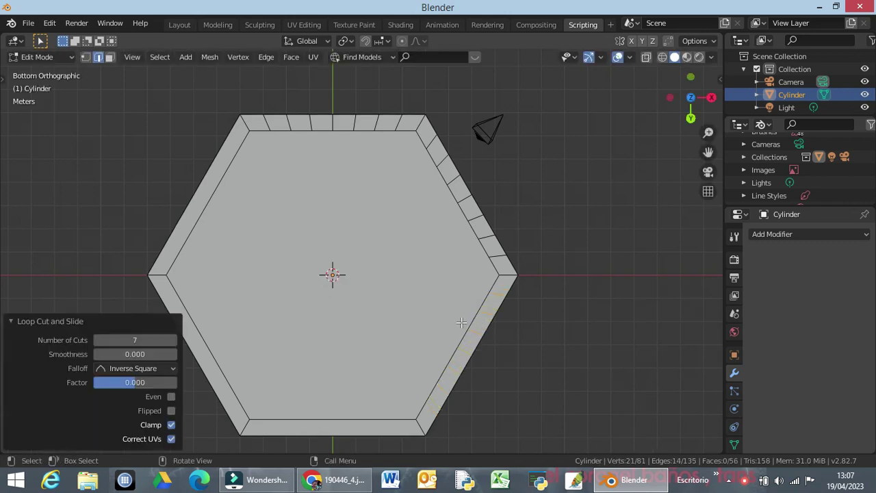
Try adding 7 loop cuts across the rim segment on the hexagon's positive Y side
left_click(447, 435)
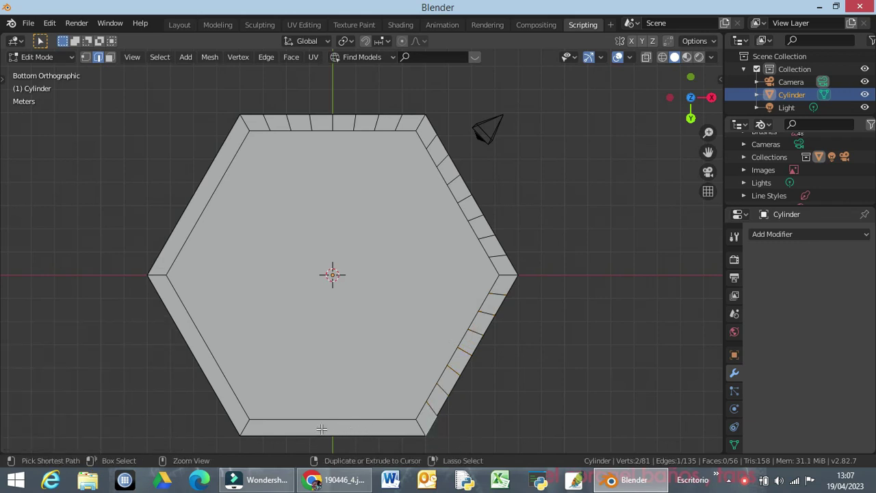
key("ctrl+r")
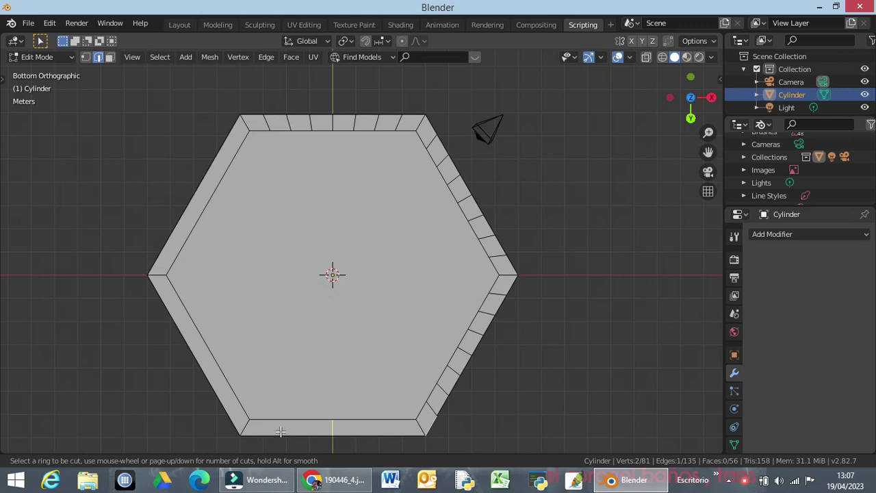
scroll(280, 431, "up", 1)
scroll(280, 431, "up", 3)
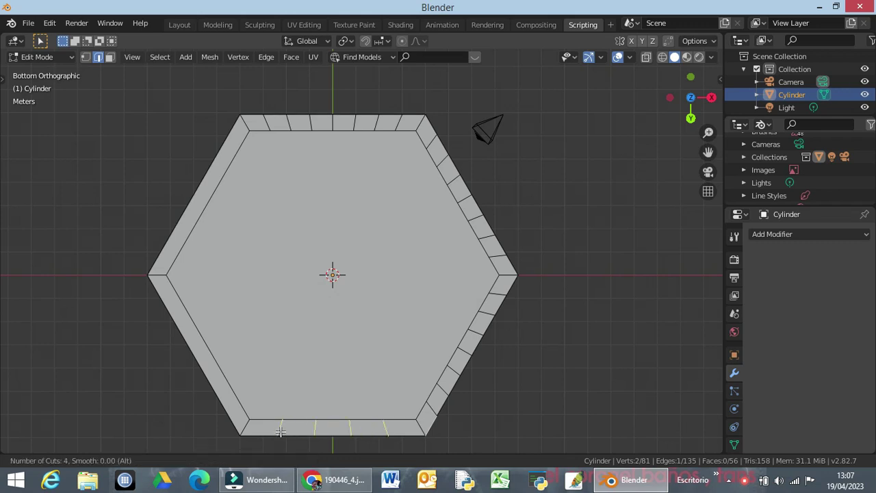
scroll(280, 431, "up", 2)
left_click(280, 431)
left_click(277, 431)
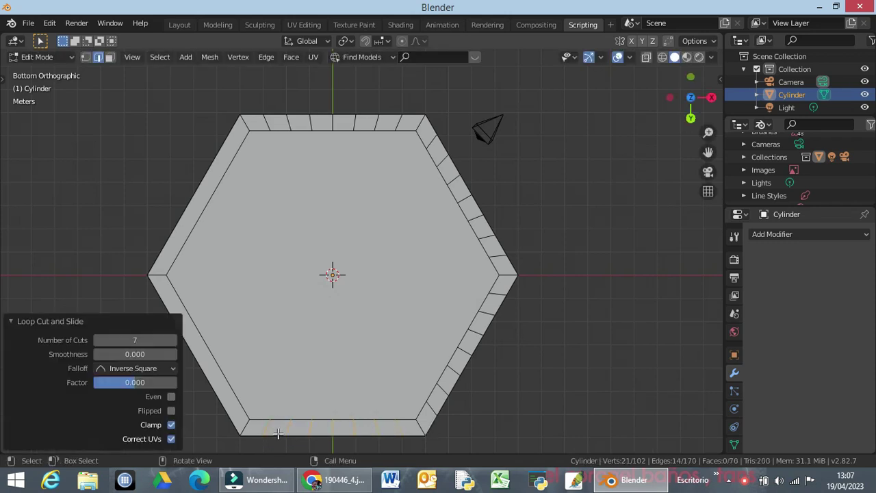
Undo the loop cuts on the positive Y rim segment
left_click(202, 361)
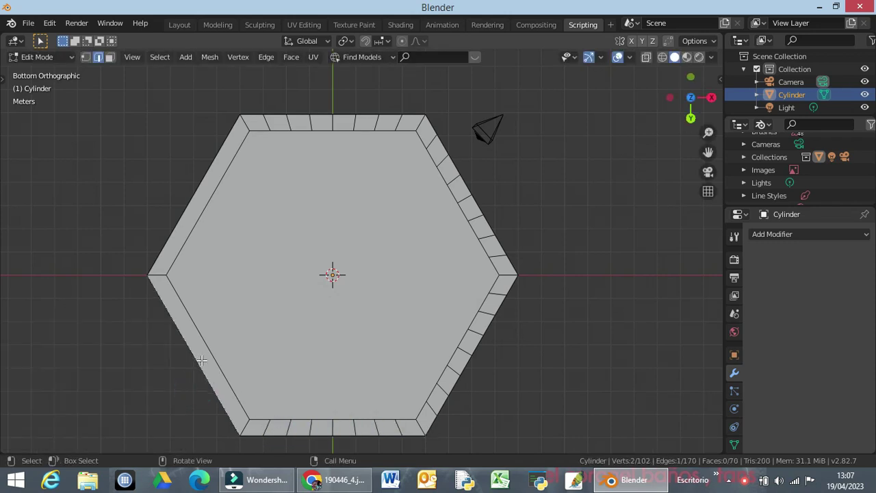
left_click(271, 411, "ctrl")
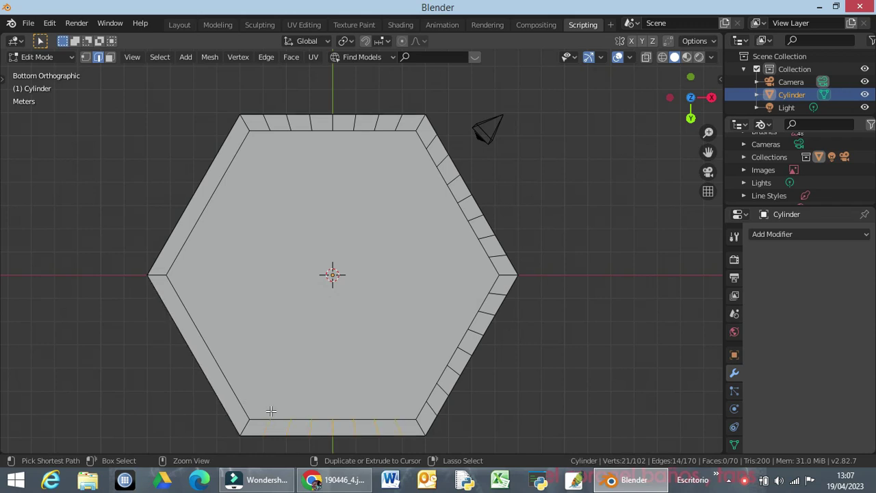
key("ctrl+x")
Divide the positive Y rim segment with 7 loop cuts, leaving them evenly spaced without any slide
left_click(369, 427)
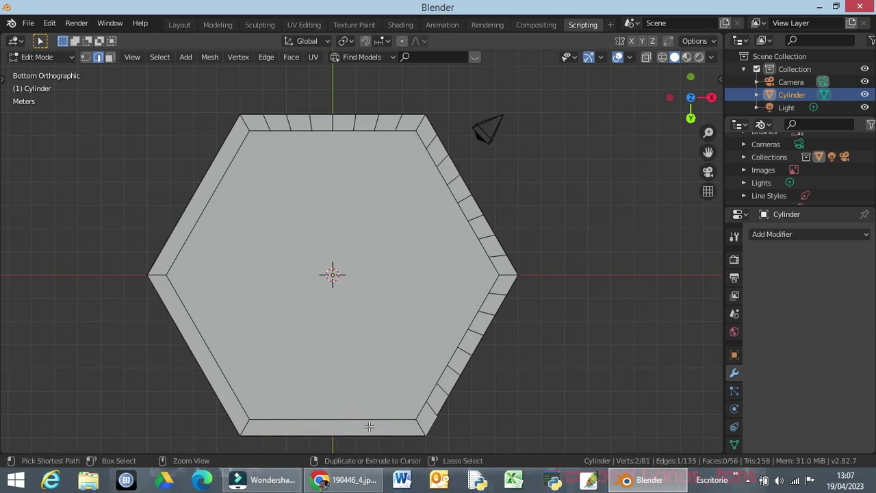
key("ctrl+r")
scroll(368, 426, "up", 1)
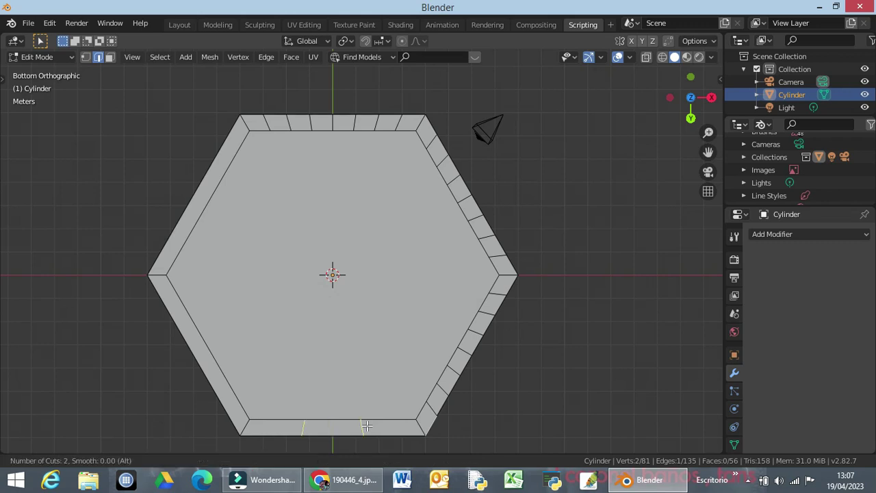
scroll(367, 426, "up", 2)
scroll(367, 426, "up", 2)
scroll(368, 426, "up", 1)
left_click(368, 425)
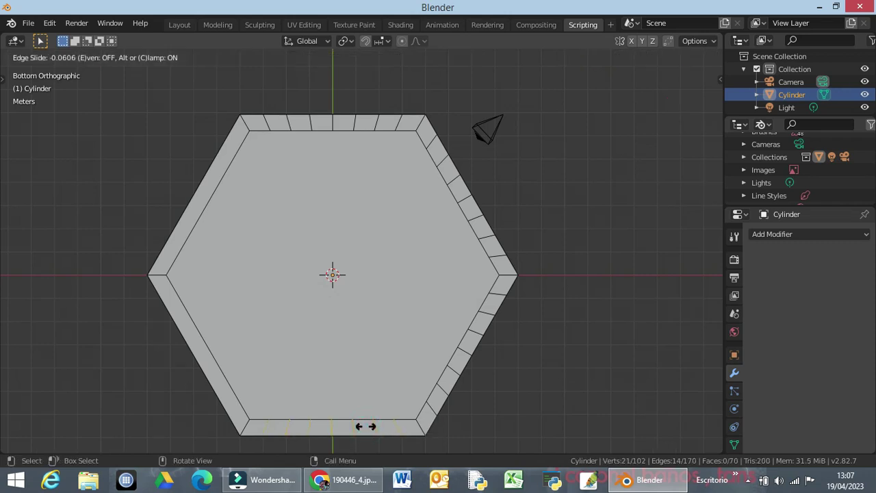
right_click(367, 426)
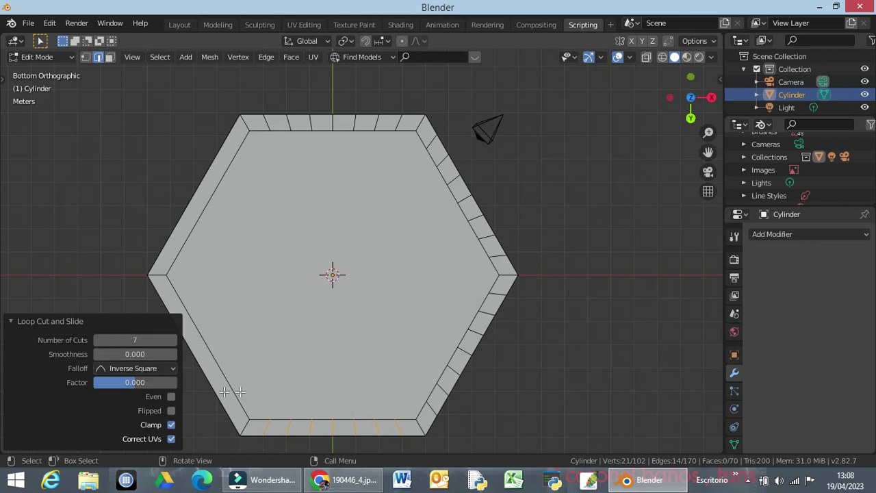
Divide the rim segment between the positive Y side and the negative X corner with 7 loop cuts, without any slide
left_click(202, 406)
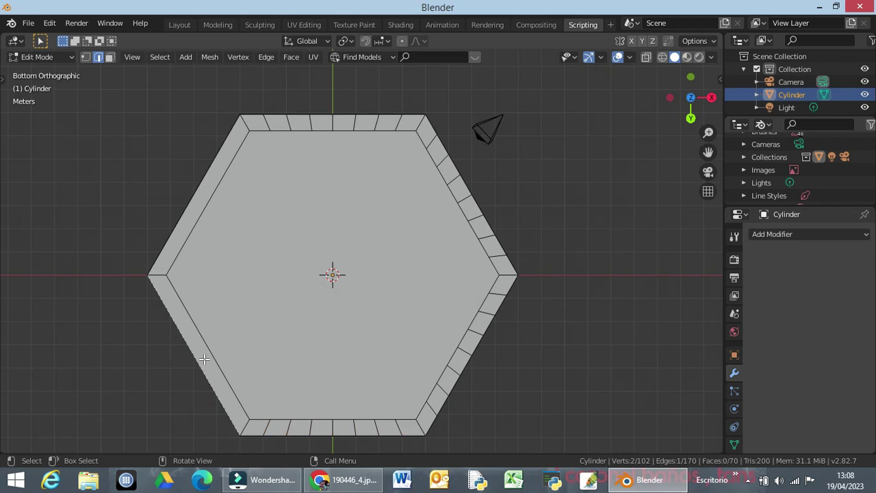
key("ctrl")
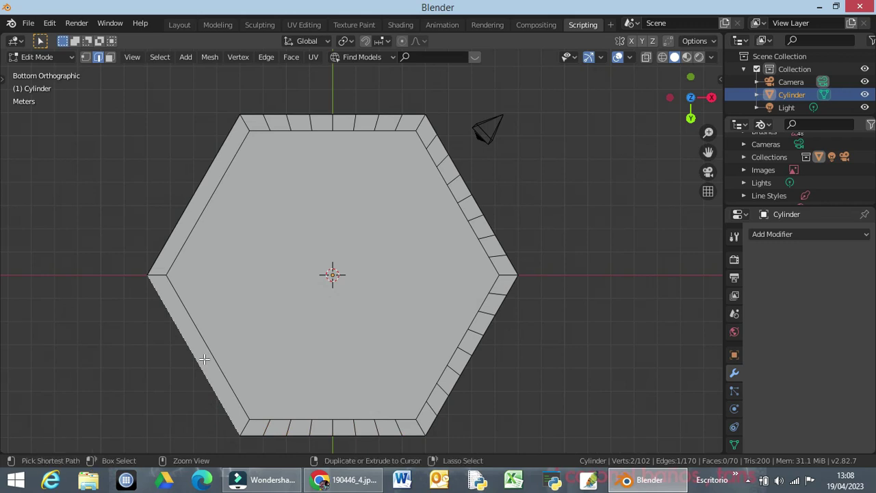
key("ctrl+r")
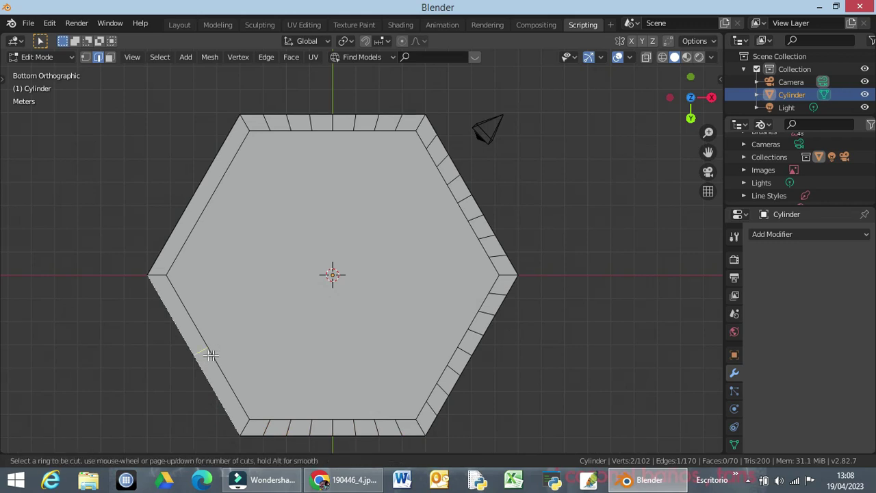
scroll(203, 352, "up", 1)
scroll(204, 352, "up", 2)
scroll(206, 351, "up", 1)
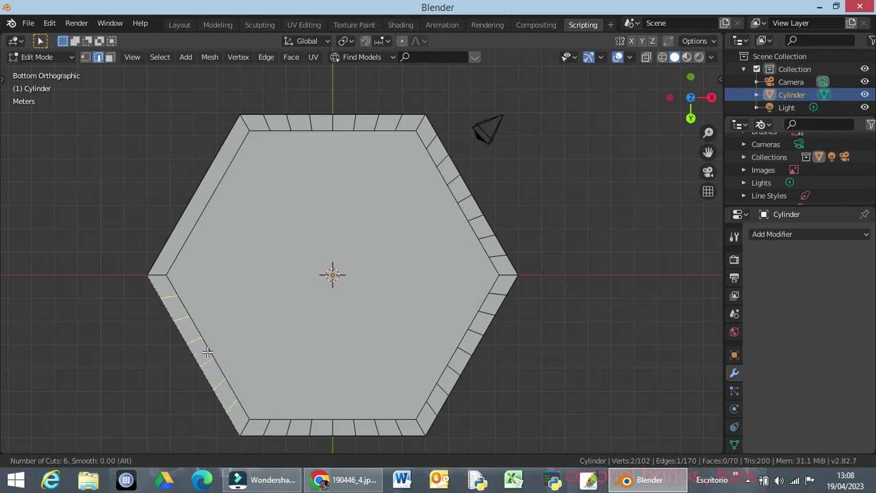
left_click(208, 352)
right_click(207, 353)
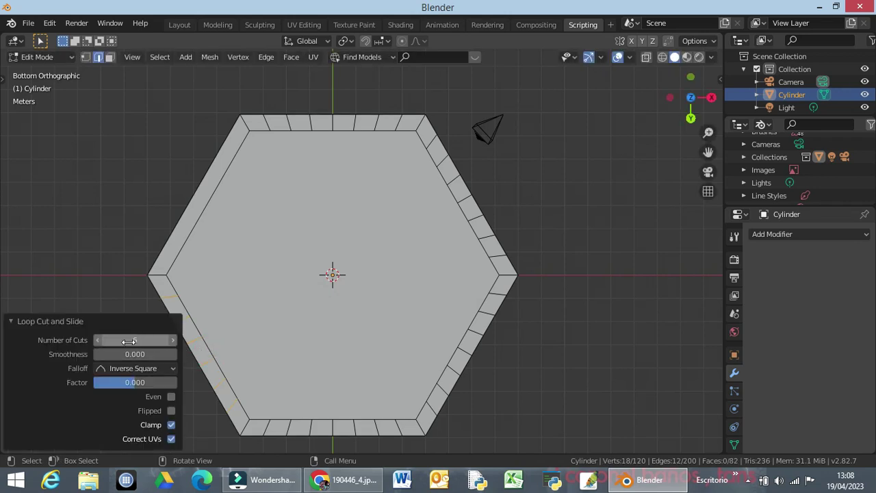
left_click(171, 340)
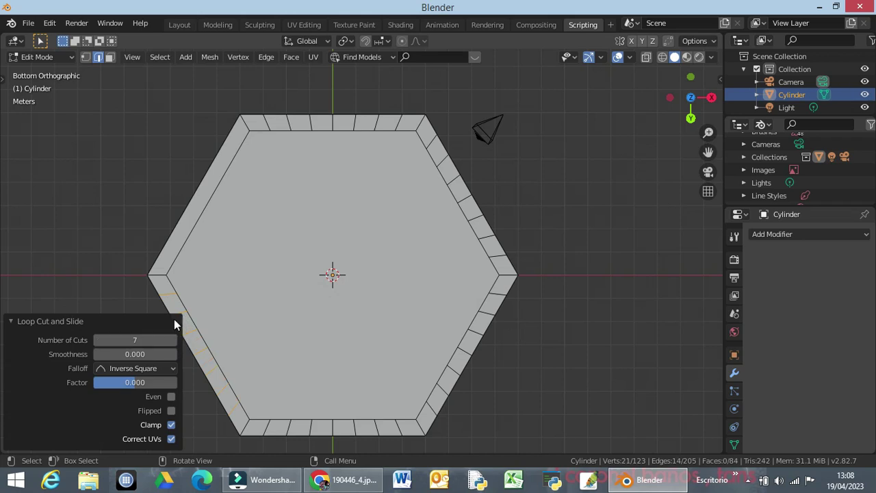
left_click(138, 301)
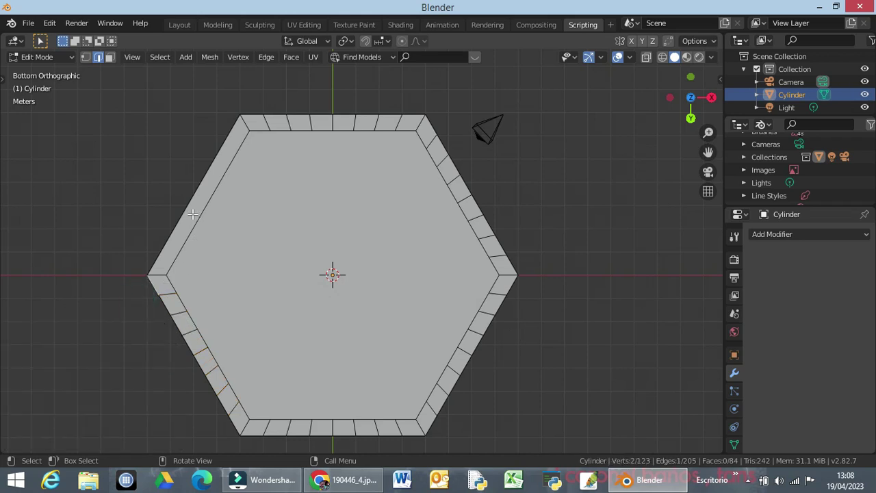
Divide the remaining rim segment, between the negative X corner and the negative Y side, with 7 unshifted loop cuts
key("ctrl")
key("ctrl+r")
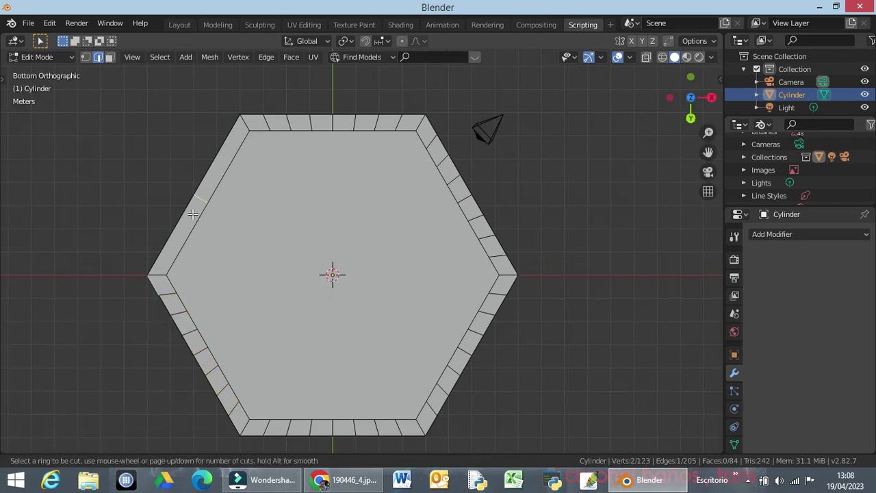
left_click(193, 211)
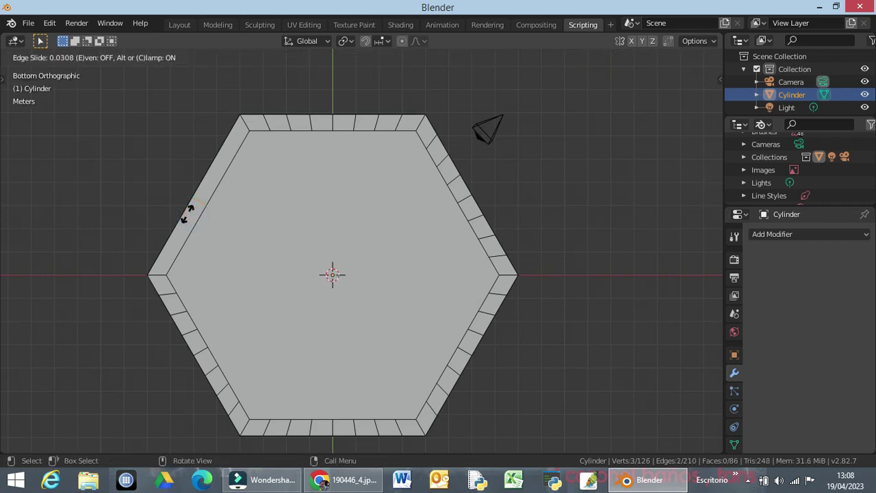
right_click(186, 212)
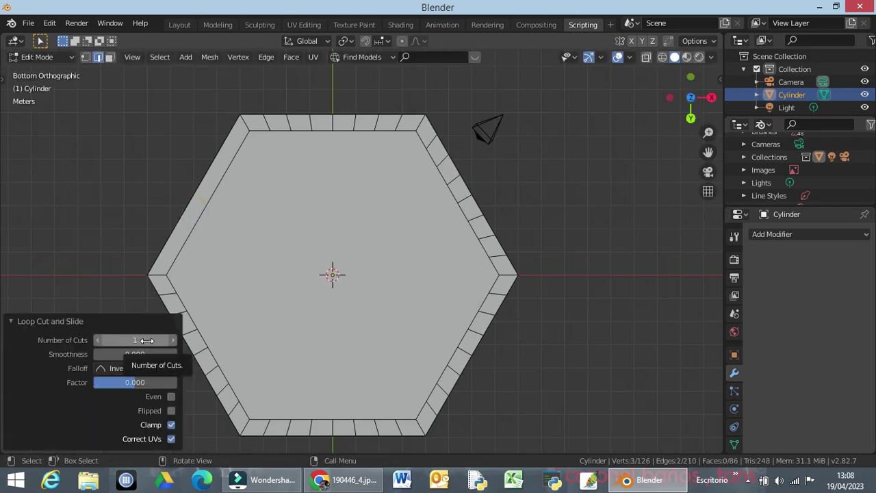
left_click(172, 339)
left_click(173, 340)
left_click(170, 338)
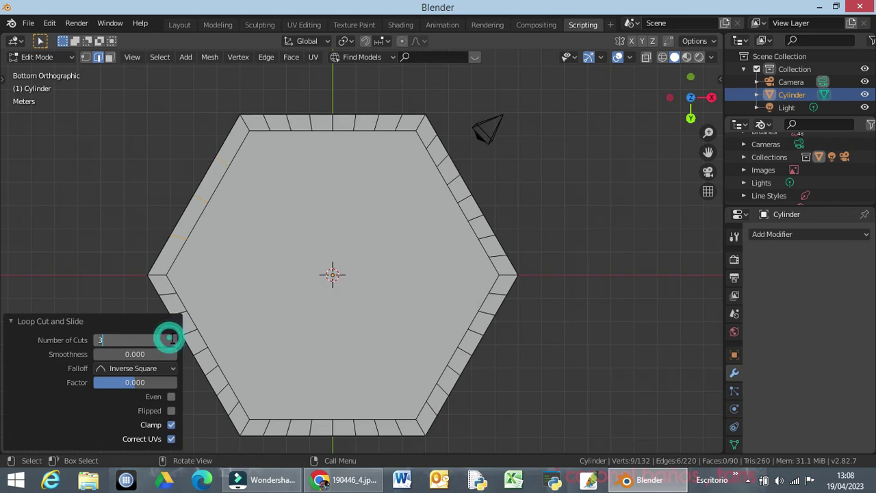
left_click(170, 338)
left_click(144, 339)
left_click_drag(141, 340, 85, 336)
key("Return")
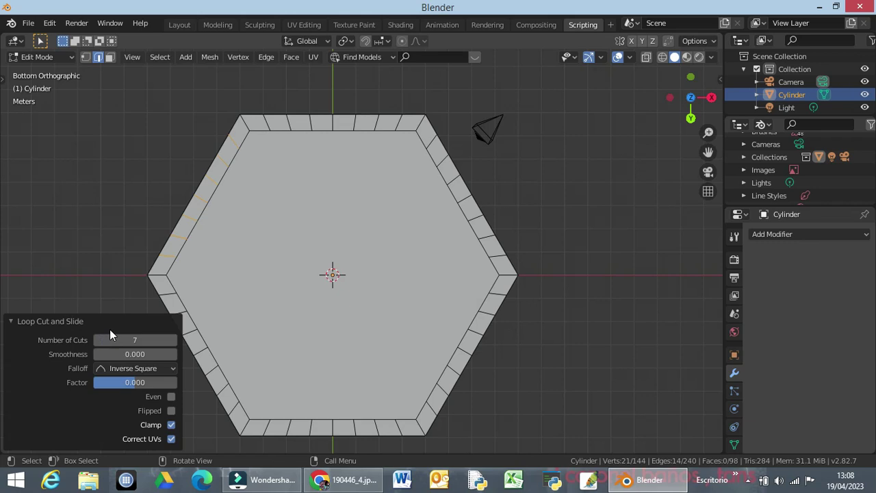
Clear the loop cut selection and switch the mesh selection mode to faces
left_click(112, 225)
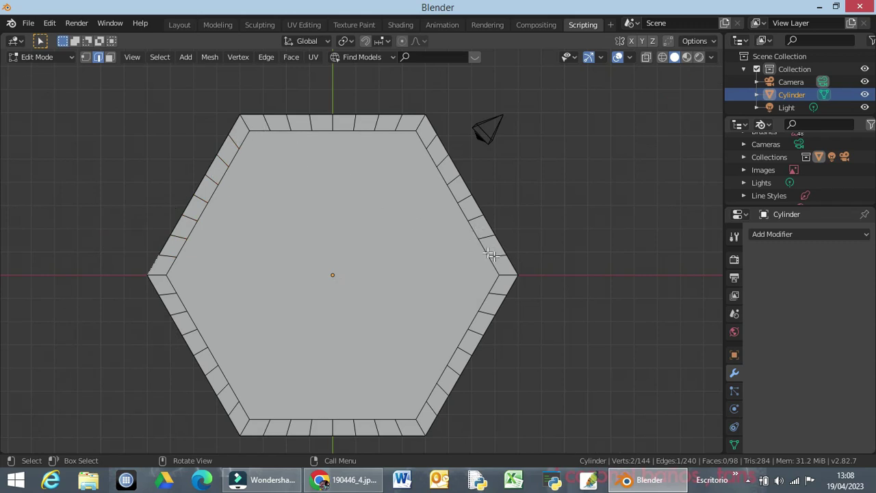
left_click(239, 132)
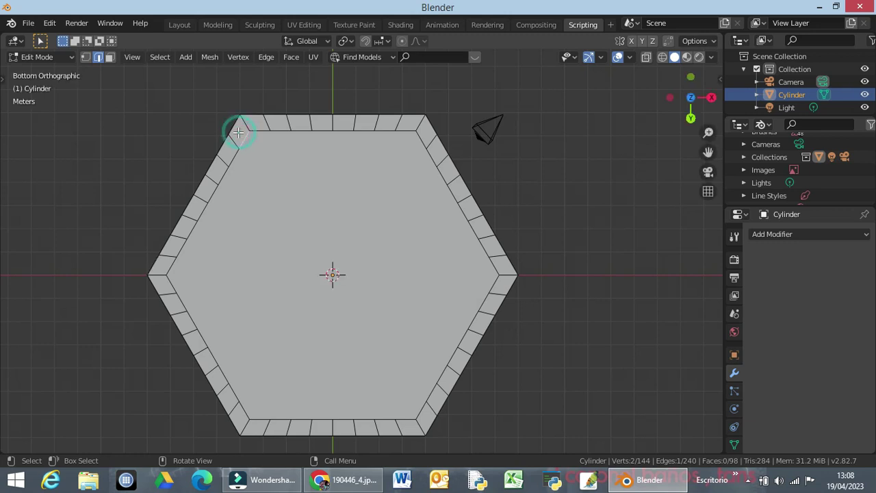
key("3")
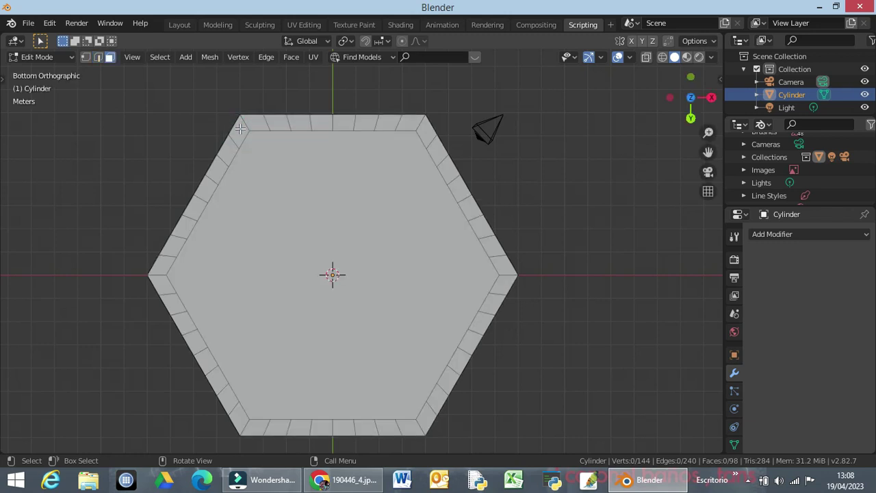
Try selecting the corner faces along the negative Y rim segment with Pick Shortest Path
left_click(241, 128)
left_click(254, 123, "ctrl")
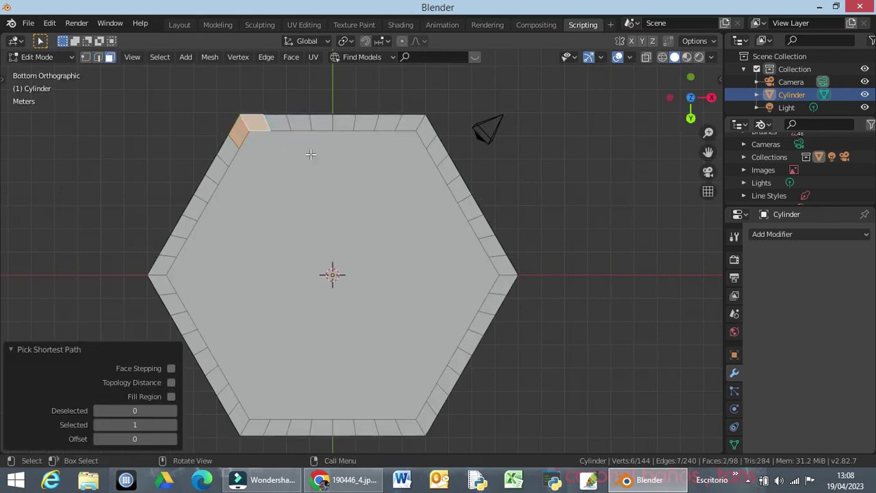
left_click(416, 122, "ctrl")
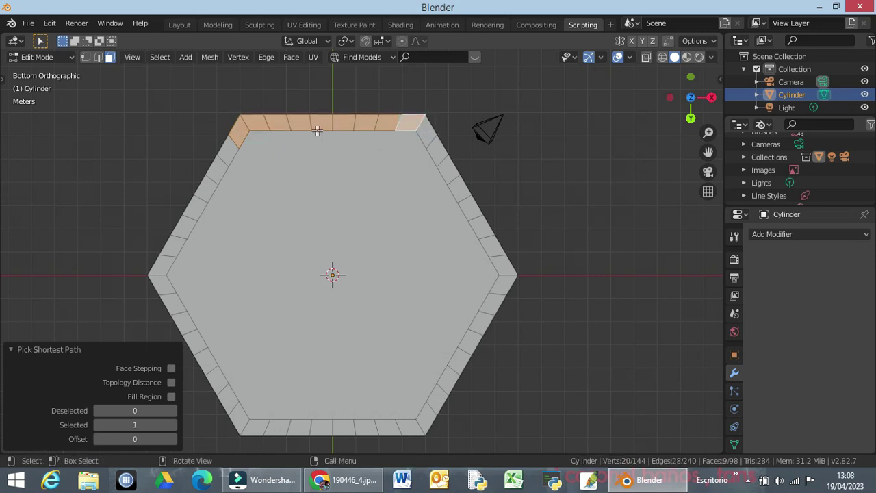
left_click(239, 132)
left_click(256, 123, "ctrl")
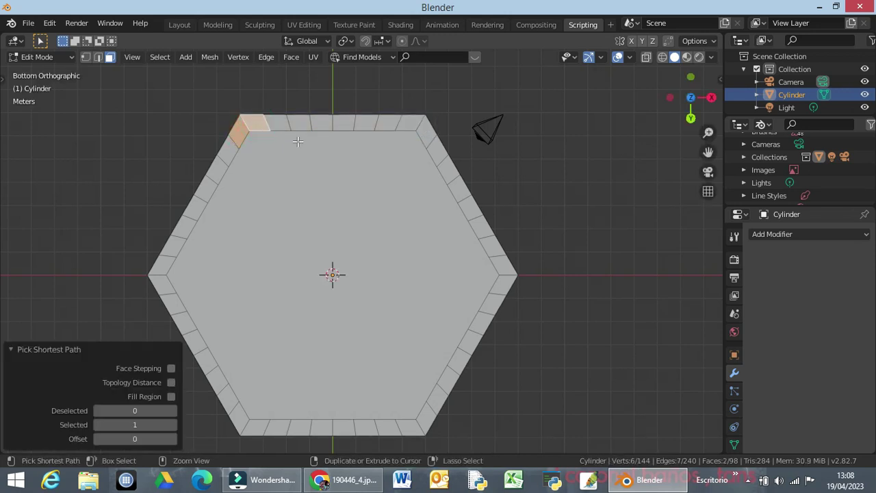
Select the two rim faces that meet at each of the hexagon's six corners, 12 faces in all
left_click(234, 132)
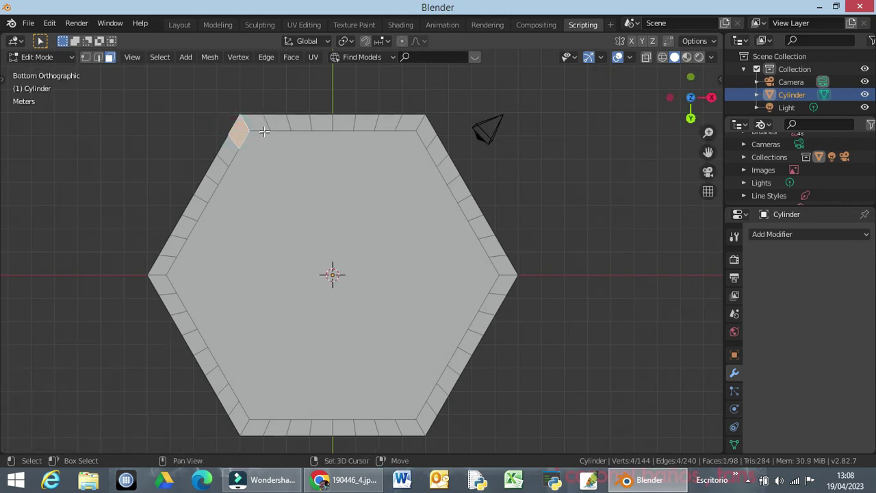
left_click(255, 123, "shift")
left_click(406, 122, "shift")
left_click(424, 130, "shift")
left_click(506, 267, "shift")
left_click(502, 285, "shift")
left_click(422, 419, "shift")
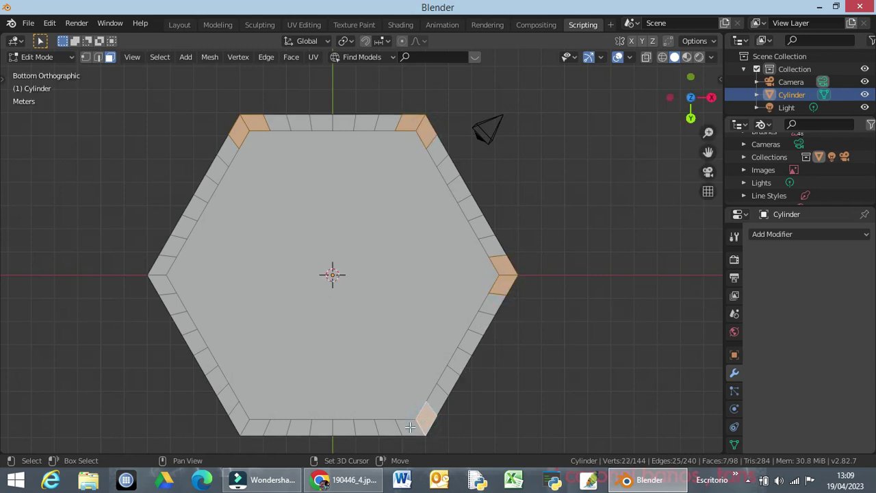
left_click(410, 427, "shift")
left_click(232, 418, "shift")
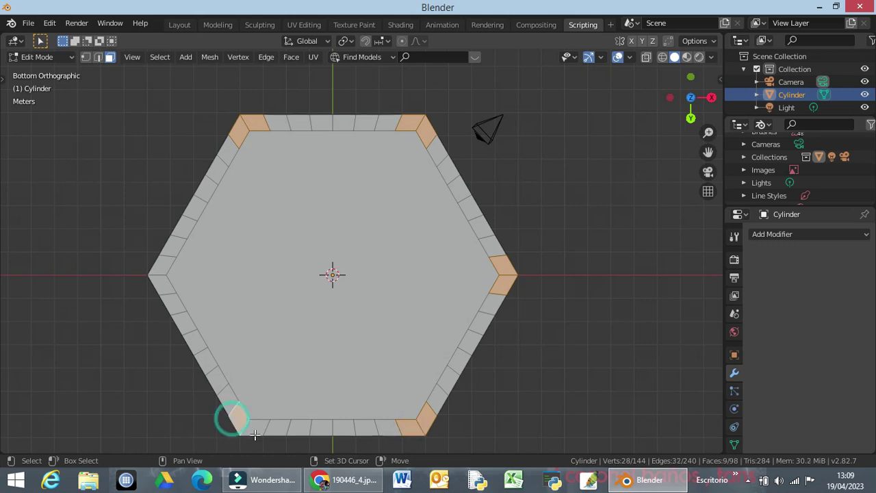
left_click(254, 426, "shift")
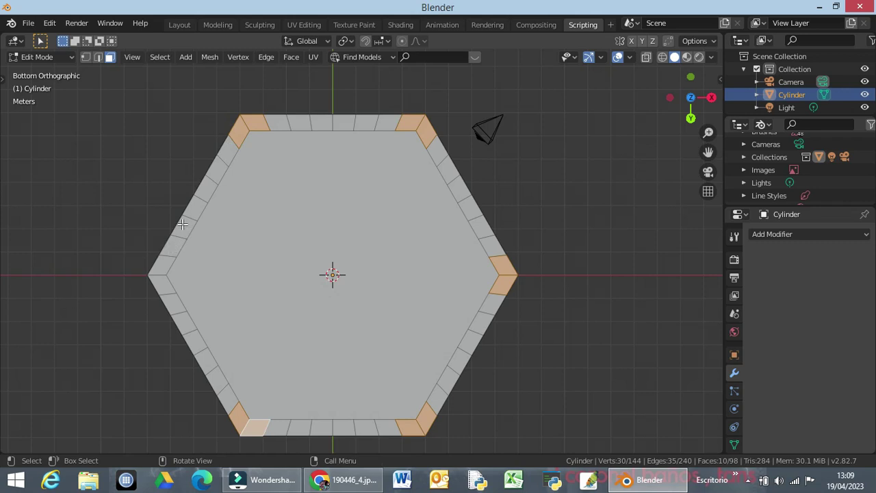
left_click(158, 266, "shift")
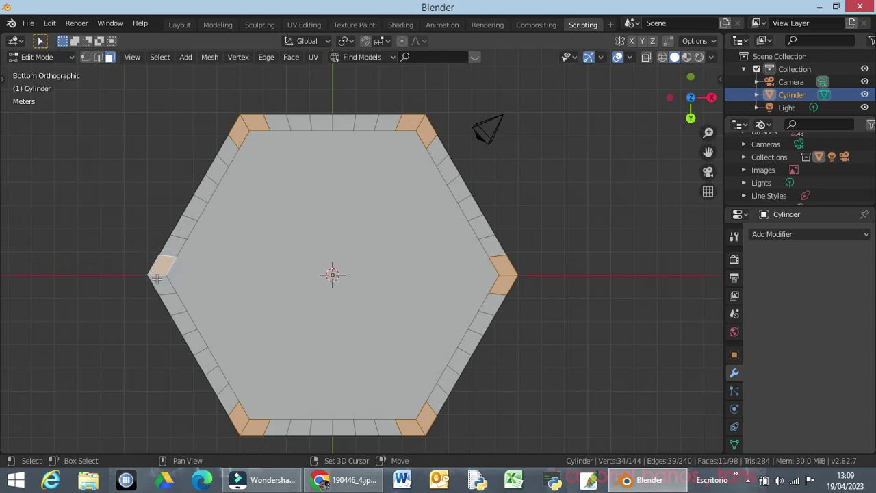
left_click(158, 281, "shift")
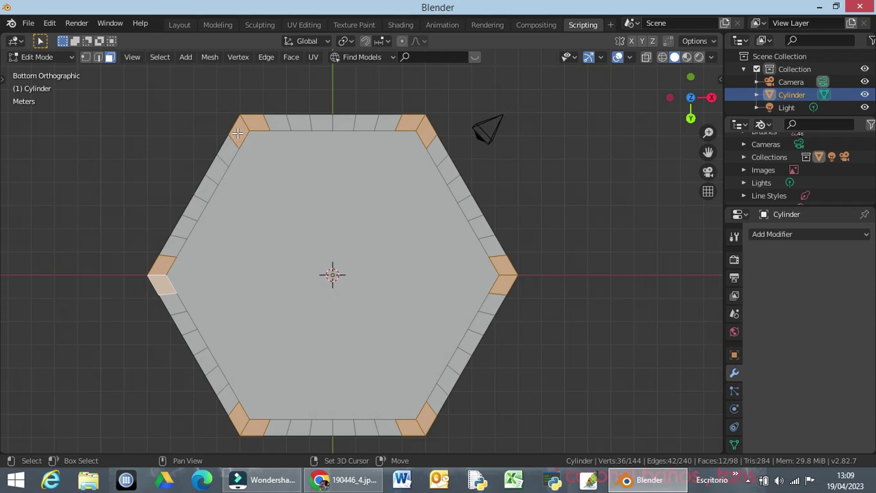
Add the third face from each corner to the selection on the negative Y rim segment and its neighbour toward negative X
left_click(214, 173, "shift")
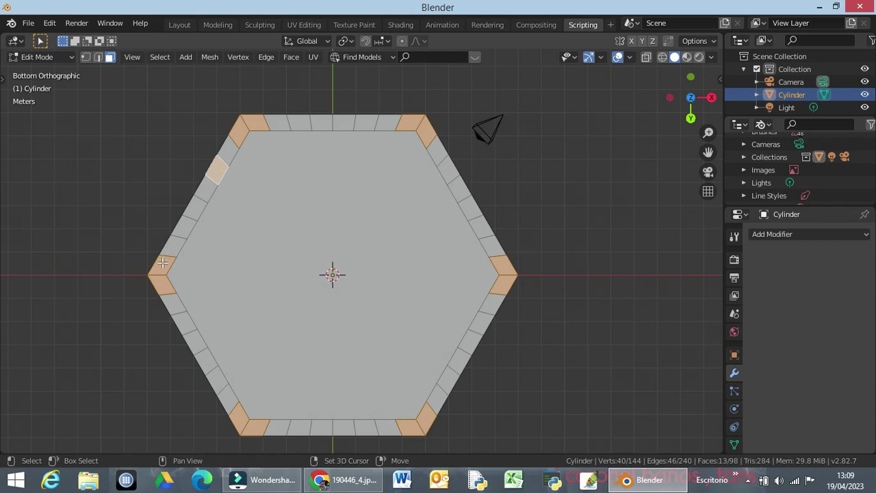
left_click(184, 231, "shift")
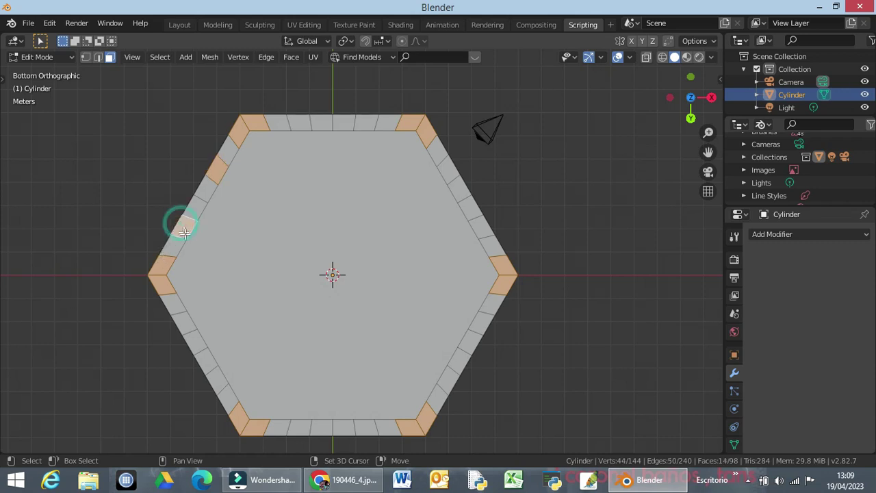
left_click(301, 123, "shift")
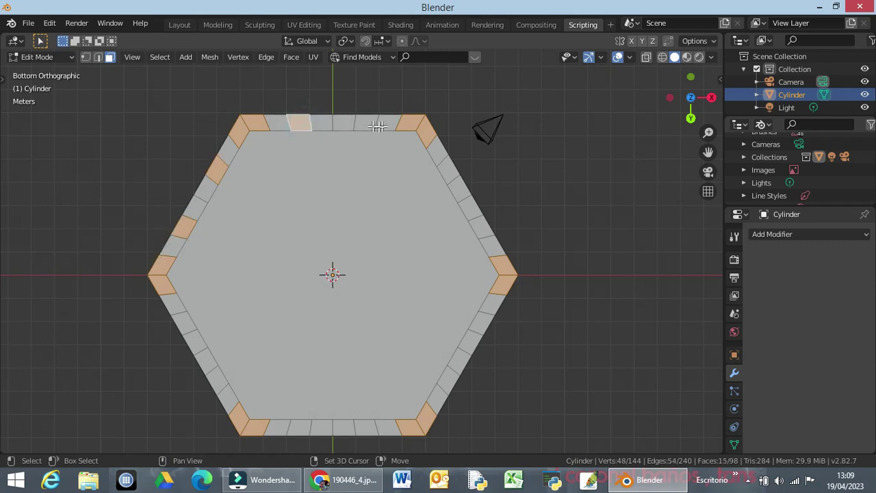
left_click(366, 123, "shift")
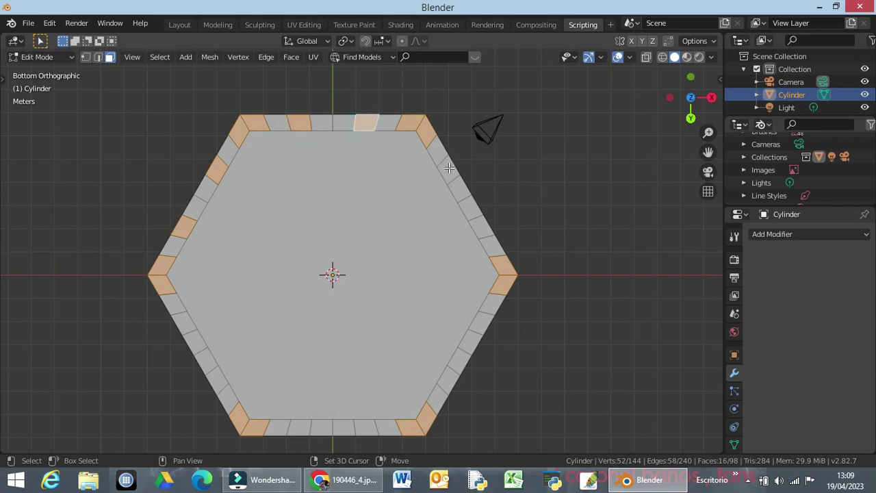
Deselect the four intermediate rim faces so that only the corner faces stay selected
left_click(364, 124, "shift")
left_click(291, 123, "shift")
left_click(211, 174, "shift")
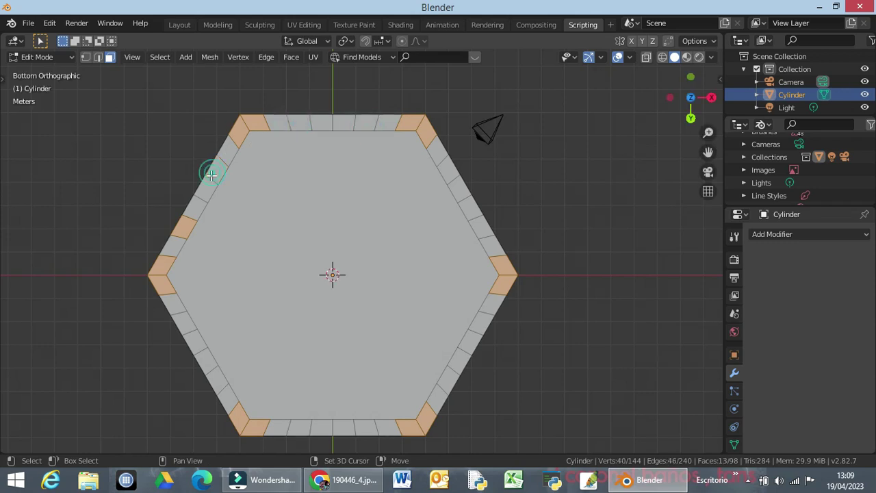
left_click(185, 226, "shift")
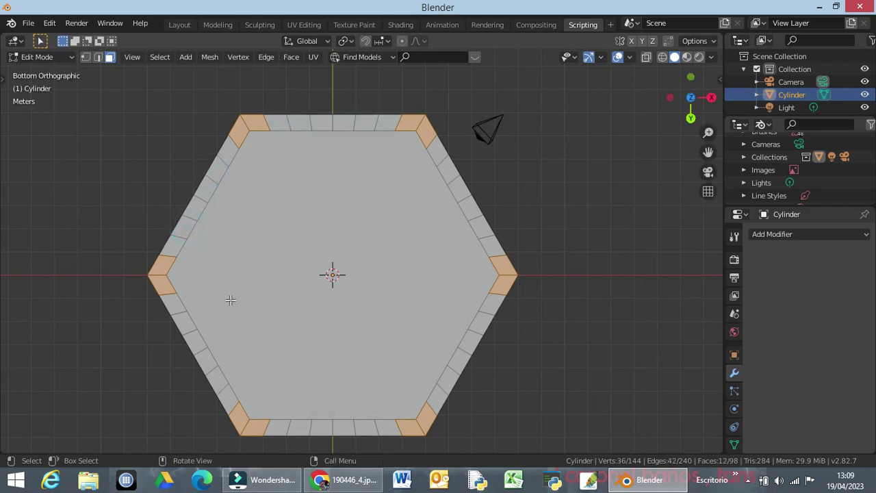
Try extruding the selected corner faces 5 m along local Z in the front view
key("KP_1")
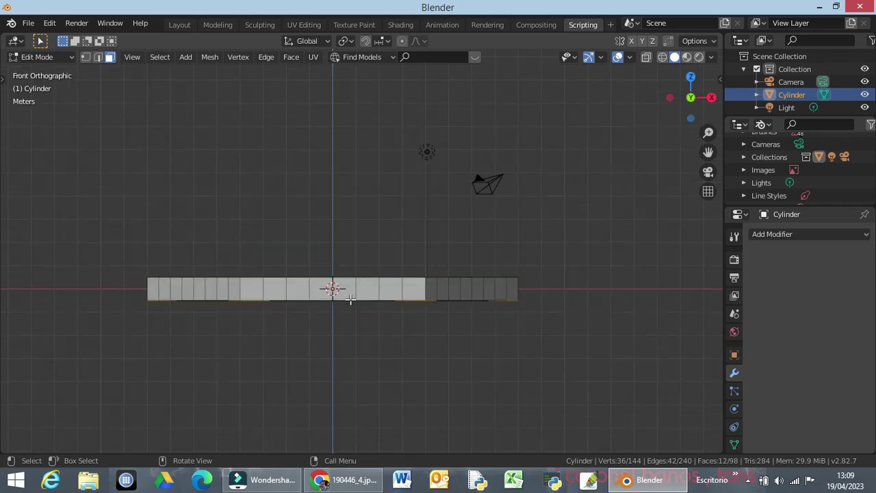
key("e")
key("z")
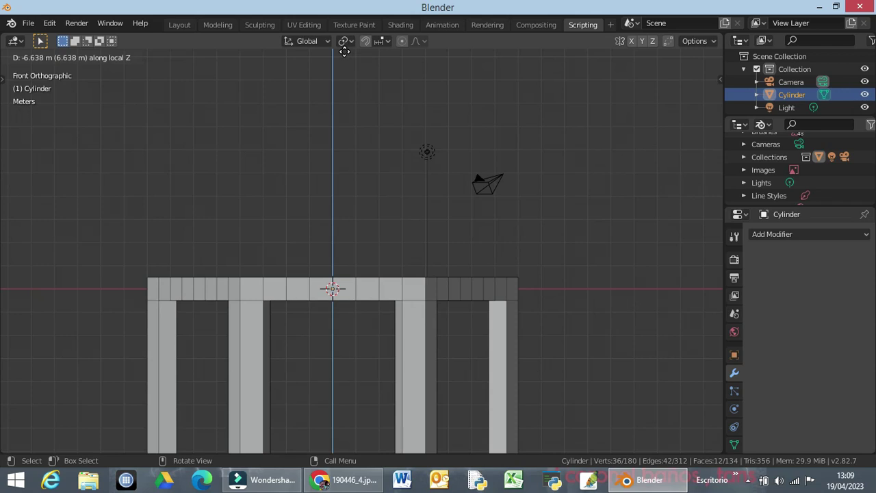
type("5")
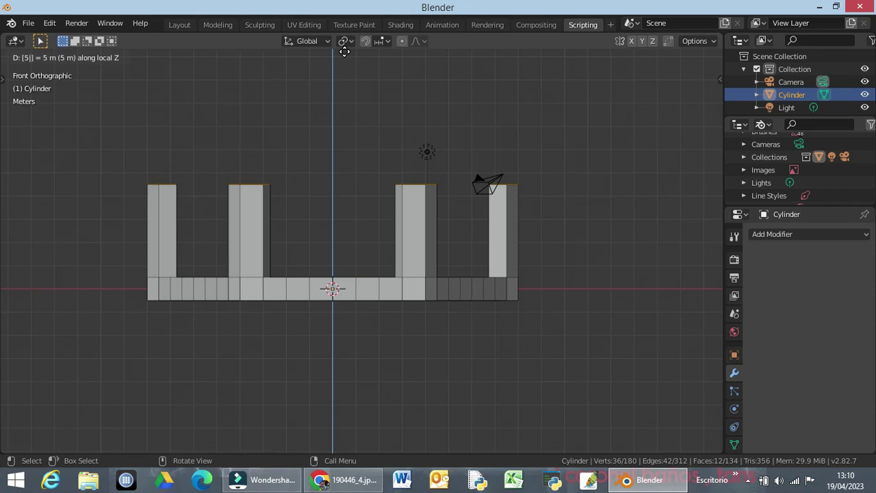
key("Escape")
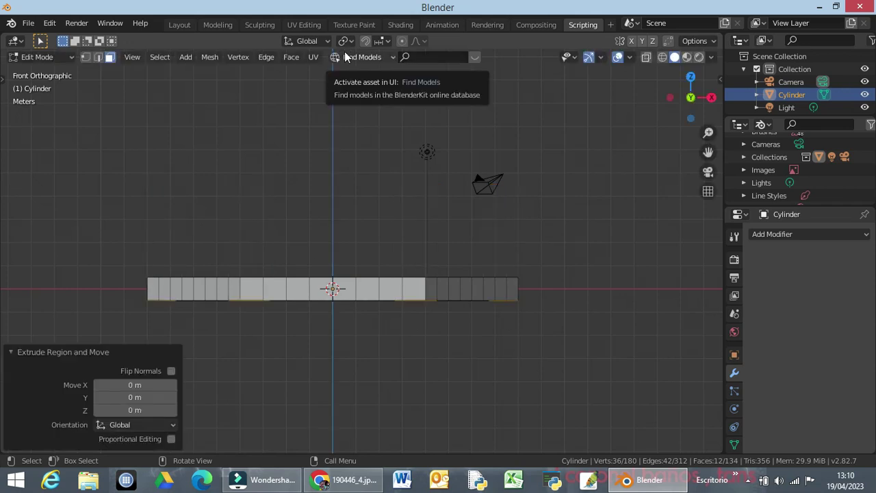
left_click(345, 54)
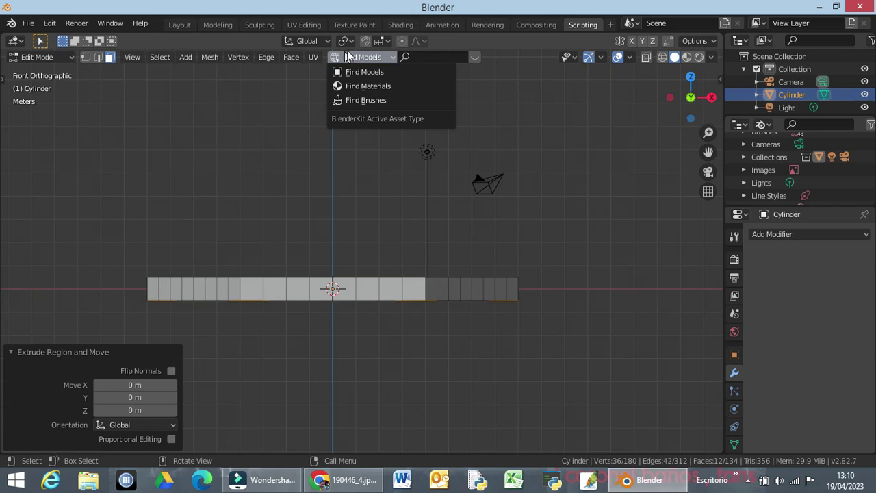
Undo the last extrusion and extrude the selected corner faces -8 m along local Z to form six legs
key("ctrl+z")
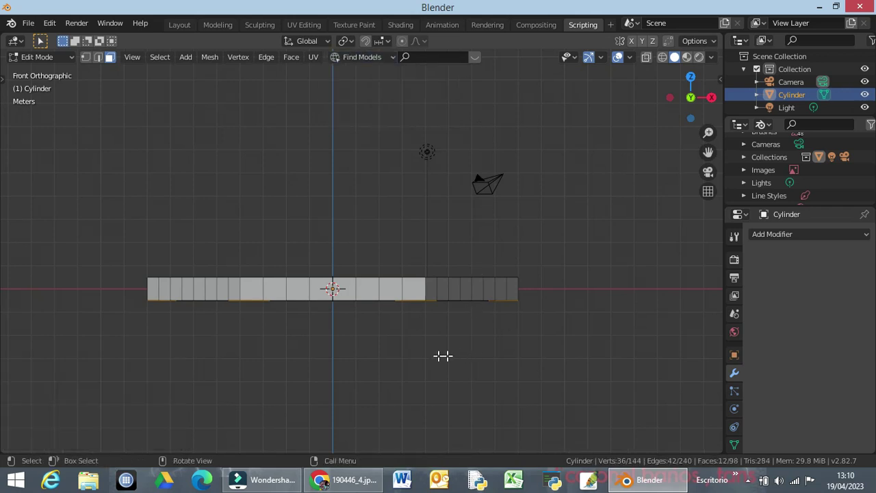
middle_click_drag(431, 344, 451, 332)
key("KP_1")
middle_click_drag(504, 347, 505, 252, "shift")
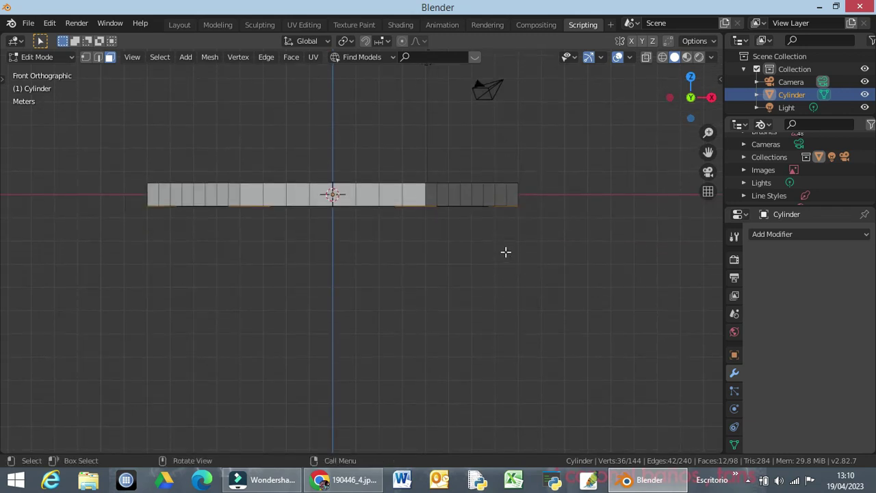
key("e")
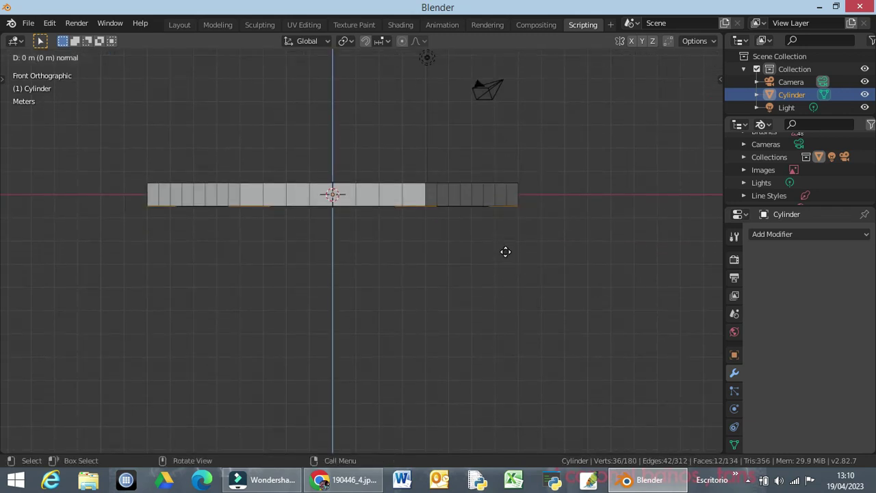
type("z")
type("-8")
key("Return")
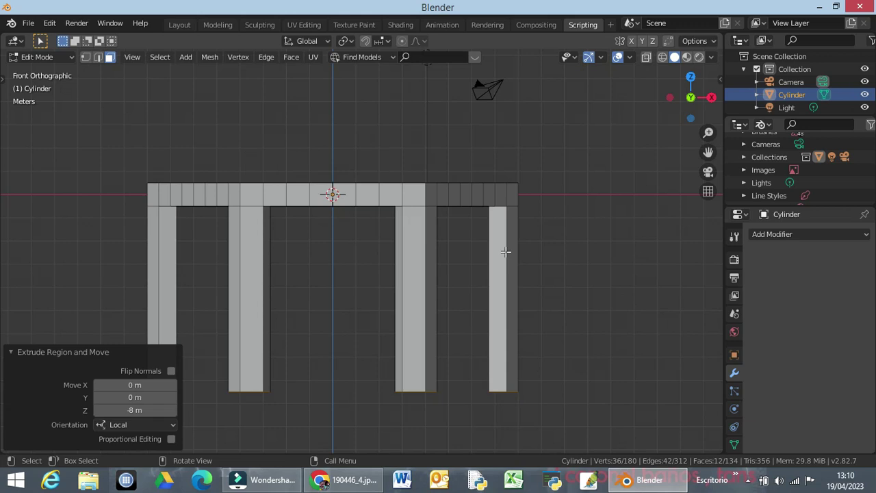
left_click(581, 236)
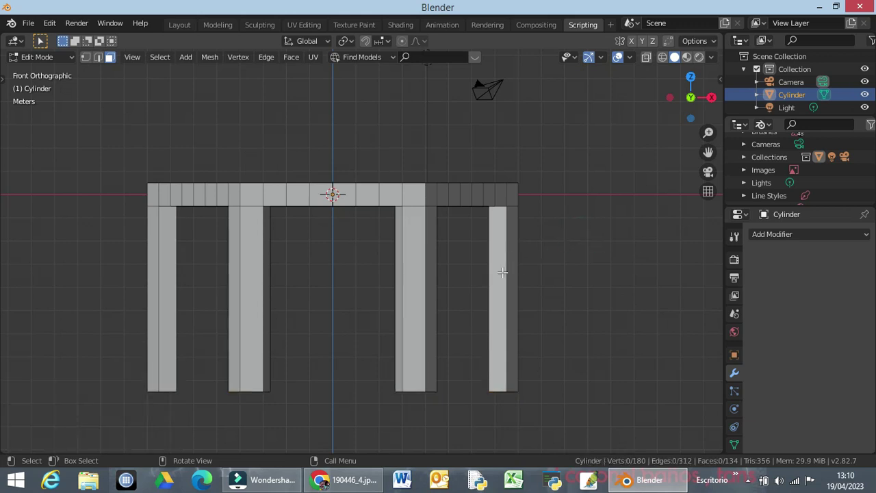
Examine the legs and the hexagonal slab from several angles, including from directly above and below
middle_click_drag(366, 288, 321, 290)
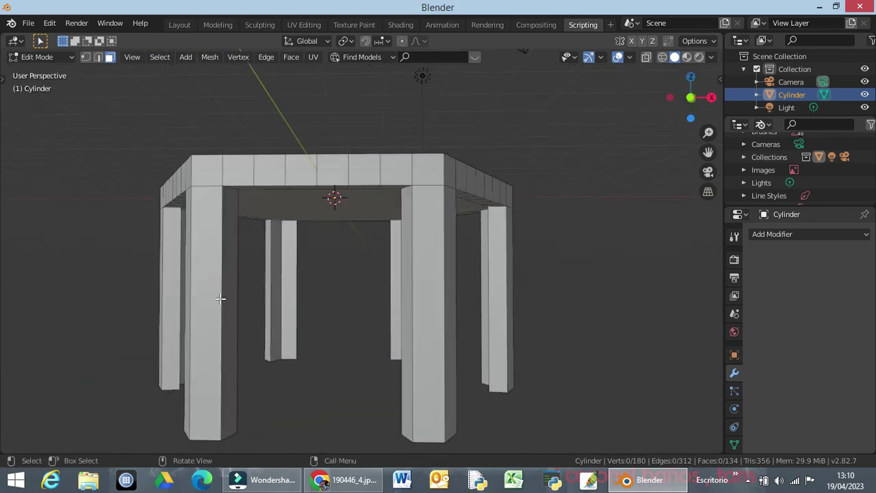
middle_click_drag(342, 280, 360, 278)
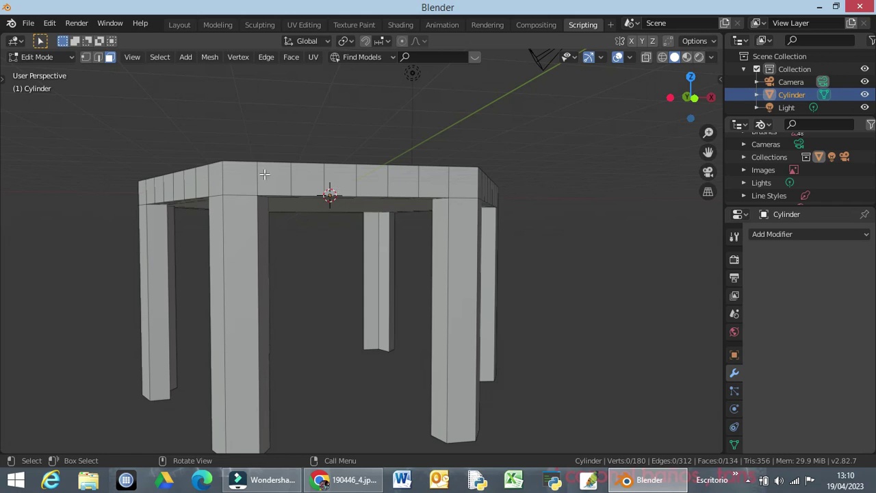
middle_click_drag(293, 210, 263, 324)
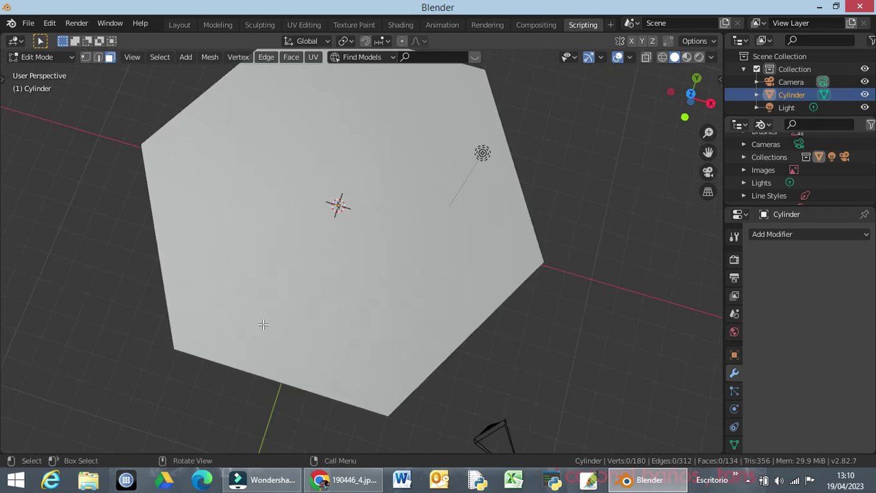
key("KP_7")
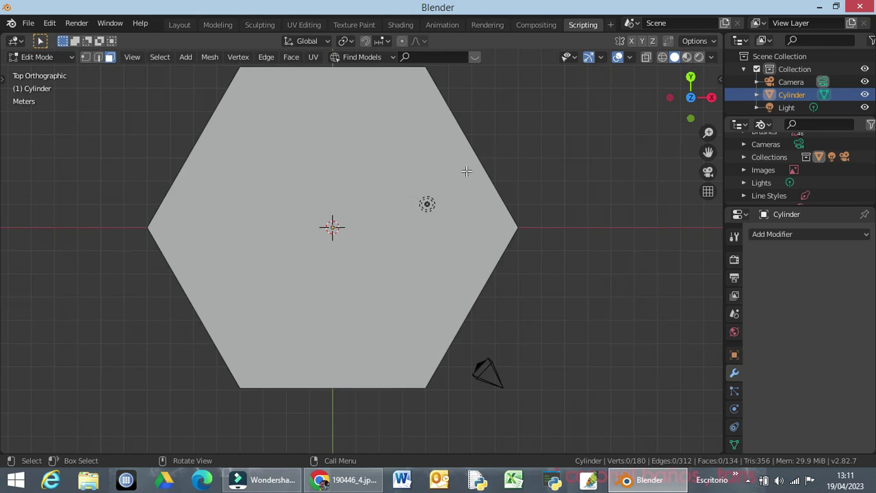
key("ctrl")
key("ctrl+KP_7")
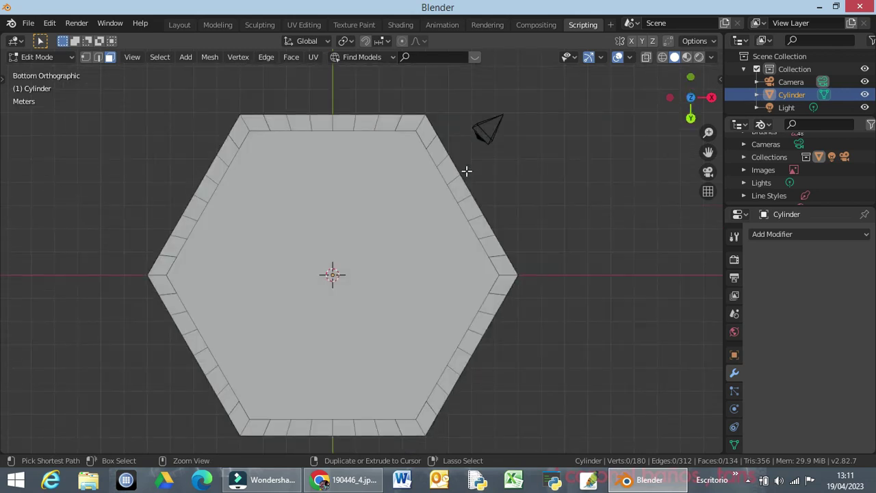
Inset the hexagonal top face by 1 m
key("KP_7")
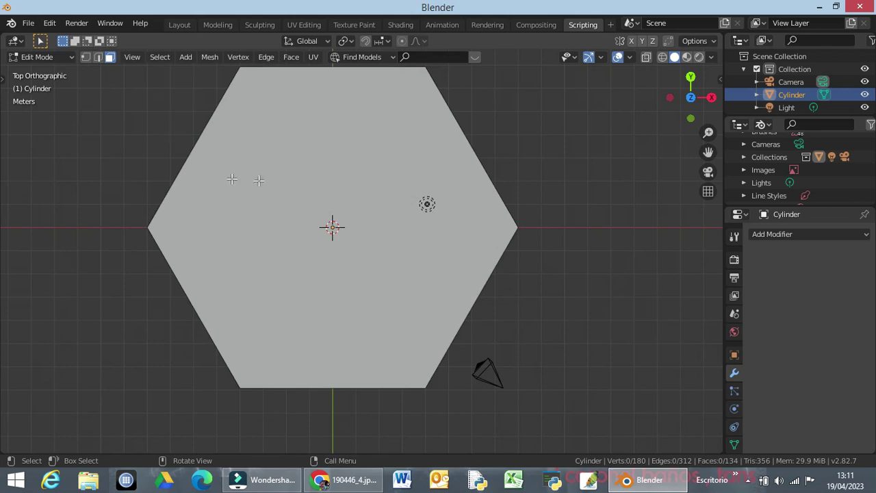
left_click(289, 182)
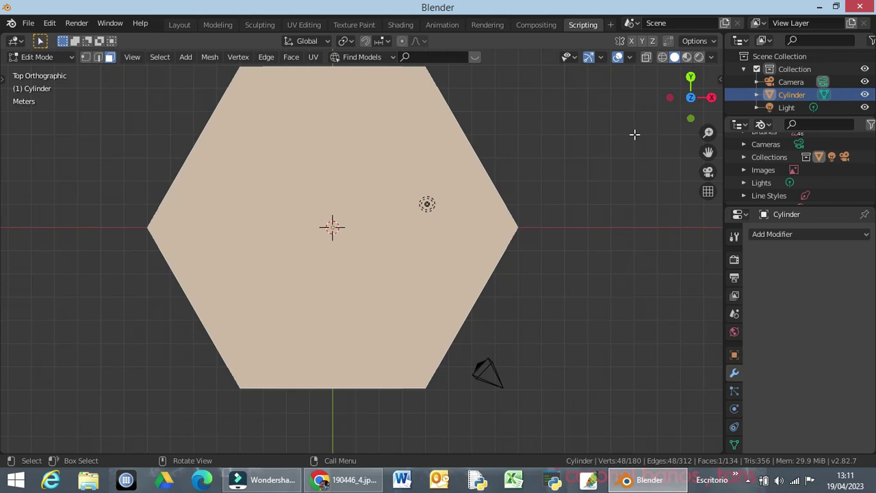
key("i")
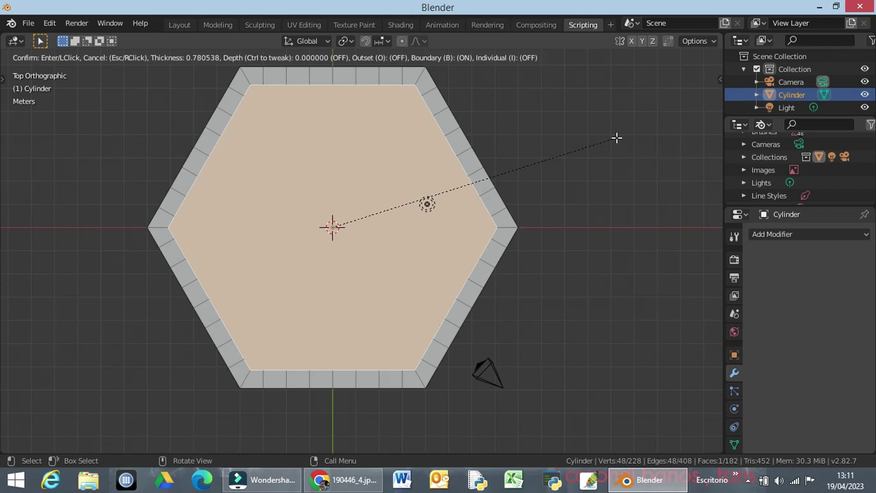
type("1")
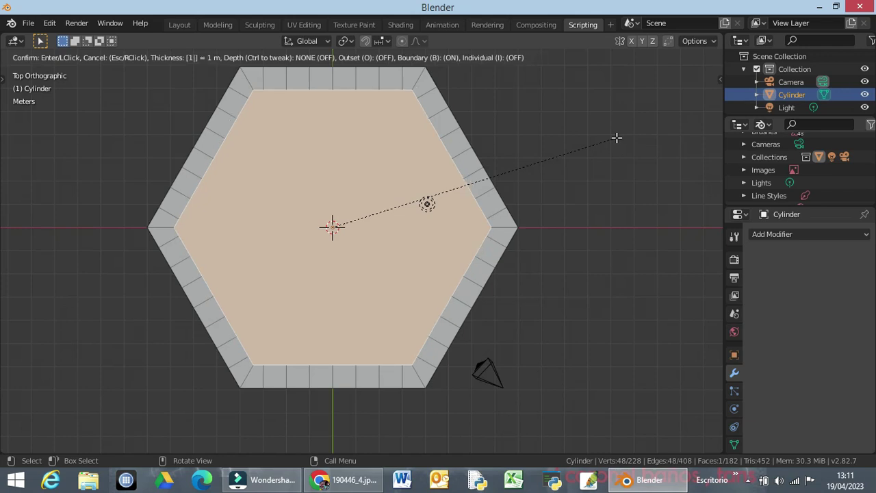
key("Return")
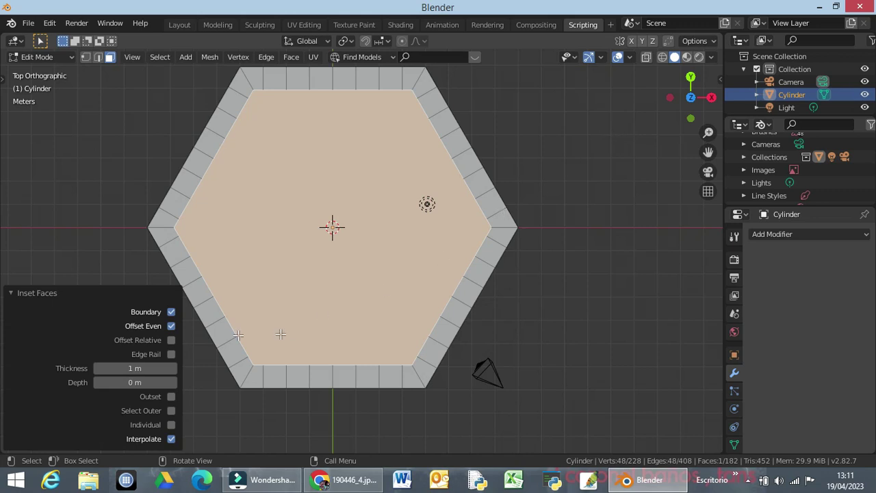
Set the thickness of the top face's inset to 0.5 m and clear the selection
left_click(124, 370)
key("BackSpace")
type(".5")
key("Return")
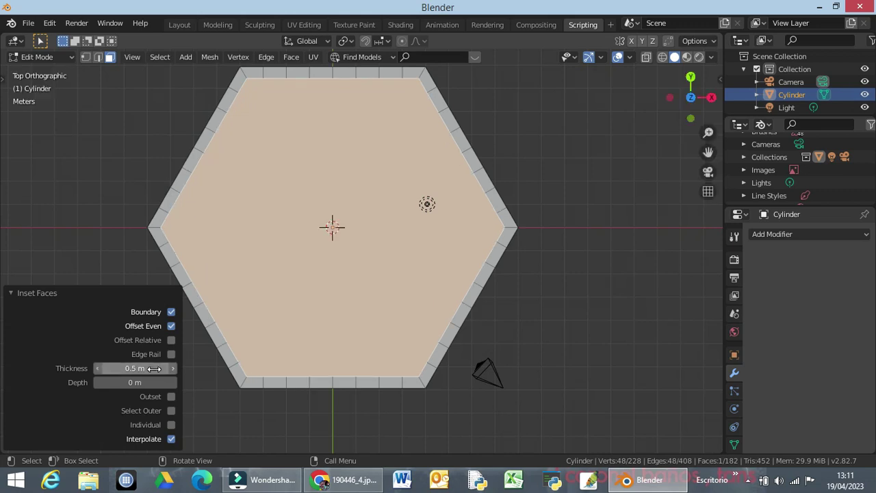
left_click(155, 368)
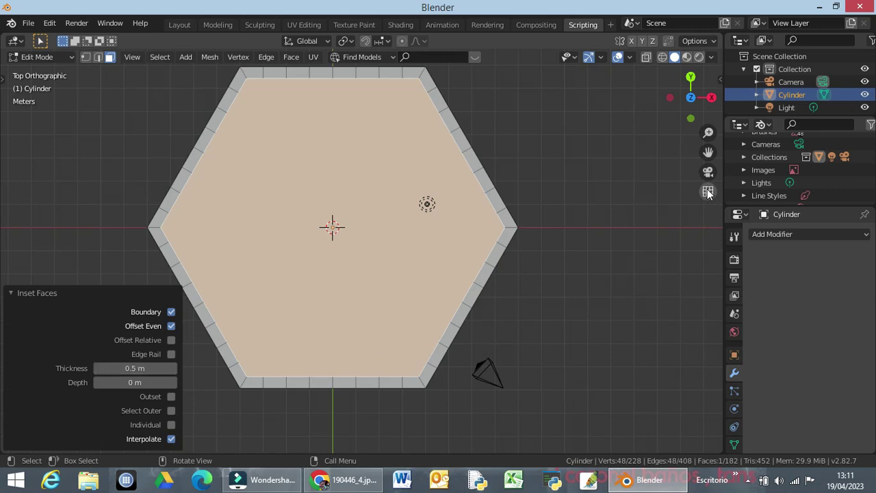
left_click(606, 181)
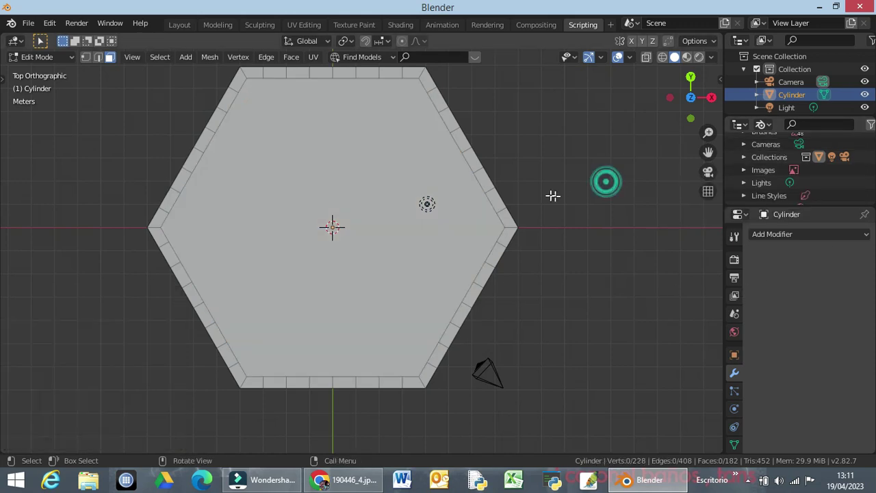
left_click(437, 209)
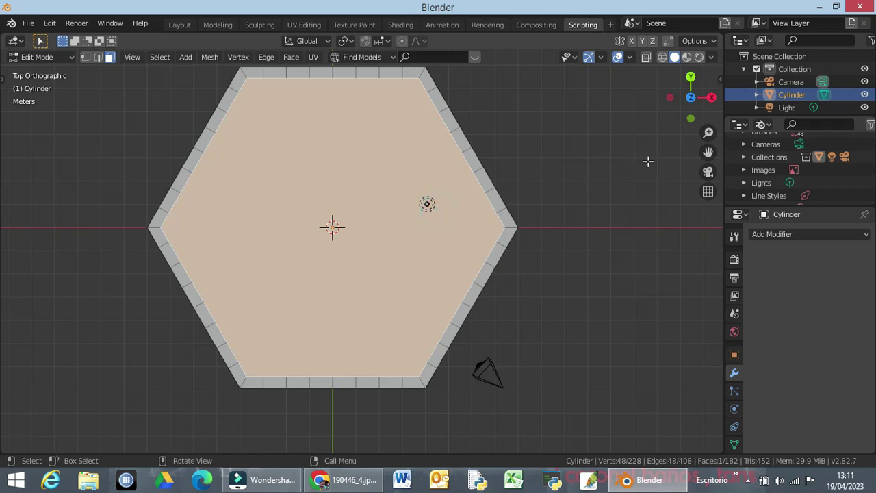
key("i")
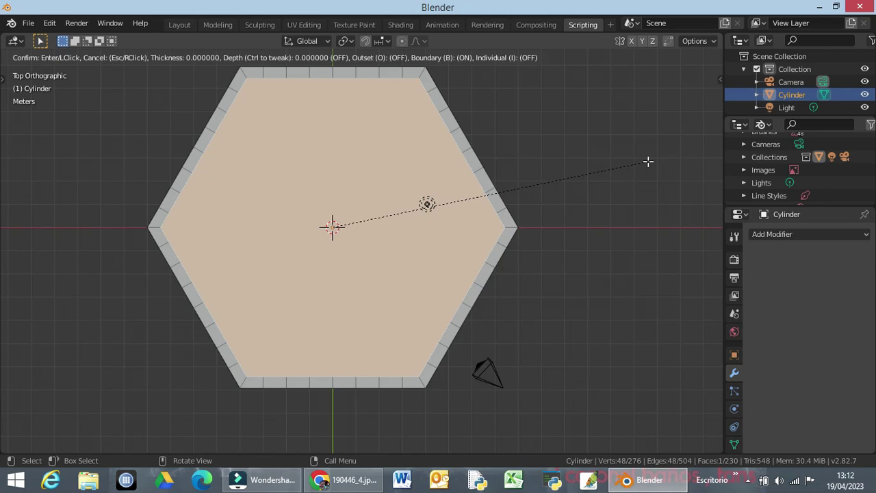
type("2")
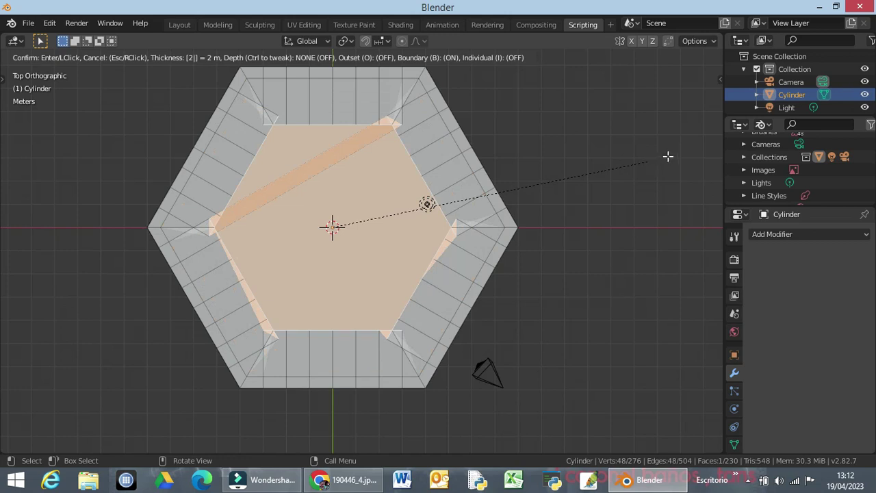
key("Escape")
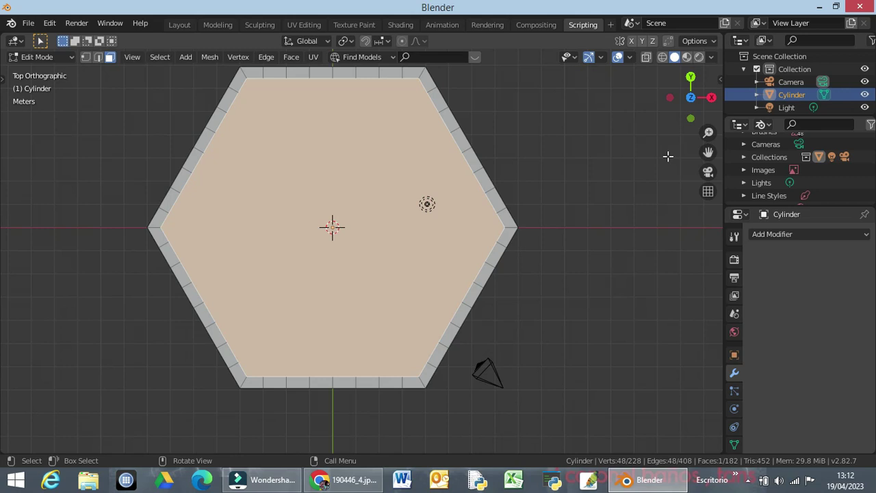
key("1")
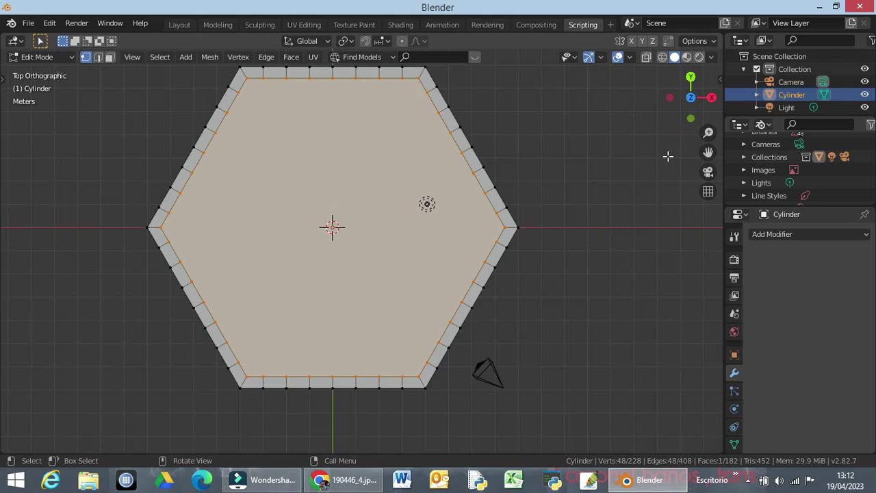
key("3")
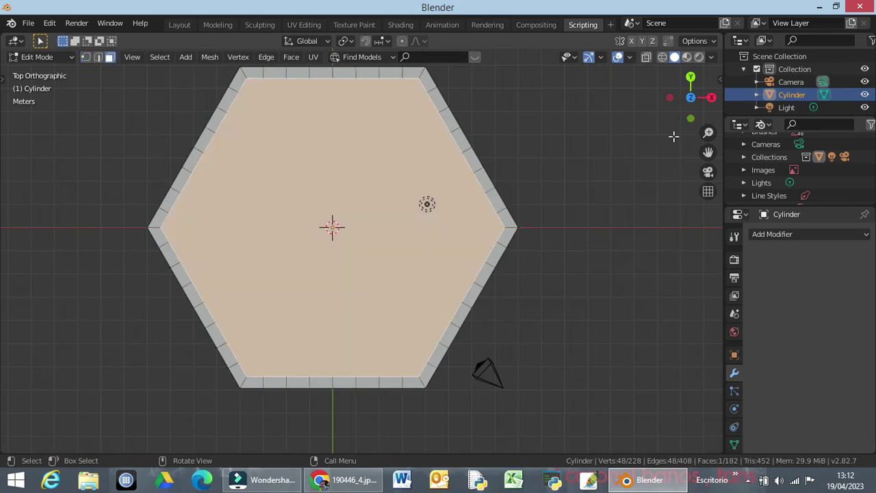
key("alt+a")
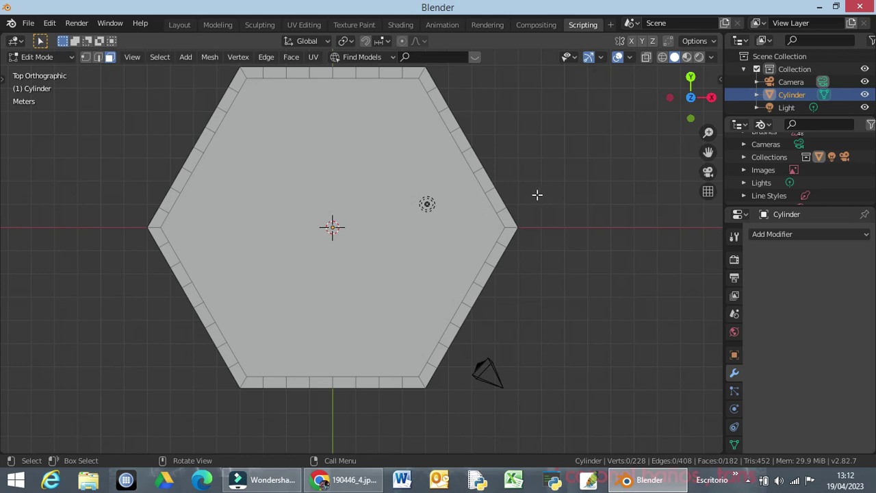
Inset the inner hexagonal top face by another 1 m and clear the selection
left_click(486, 202, "ctrl")
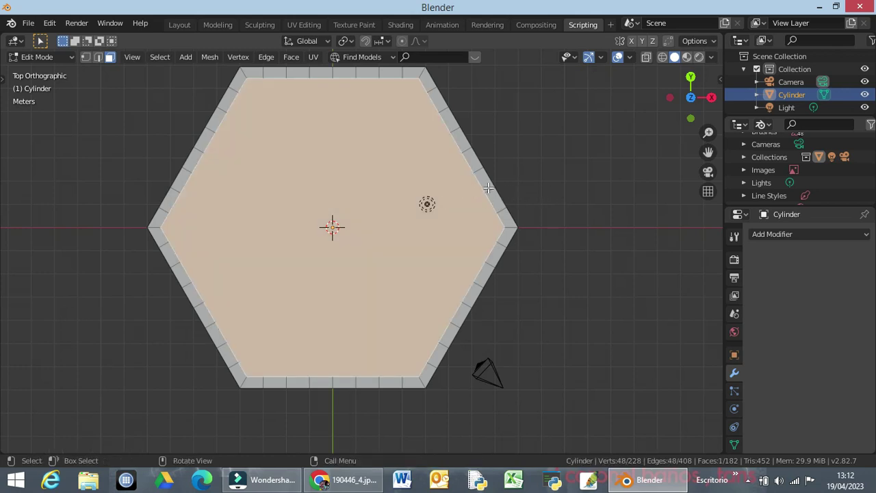
type("i")
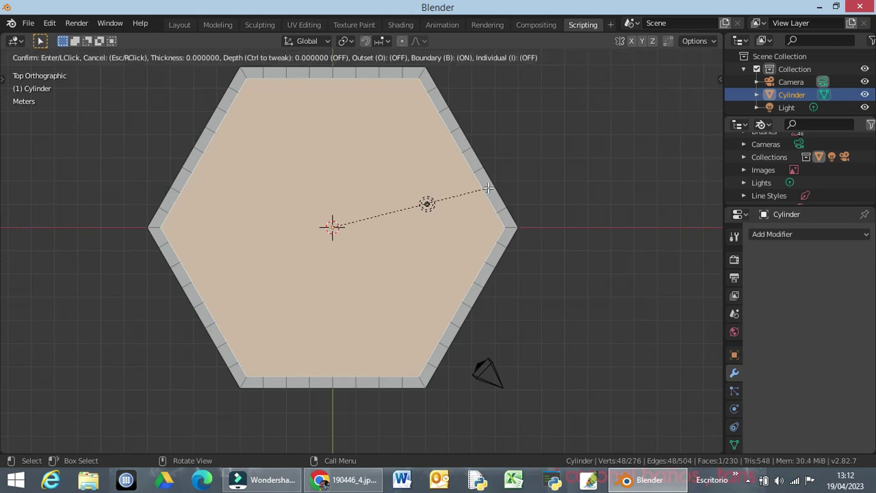
type("1")
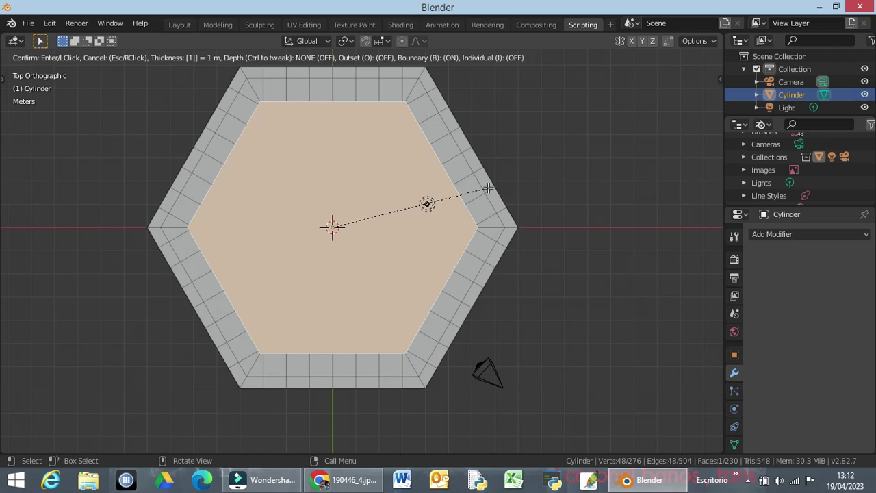
key("Return")
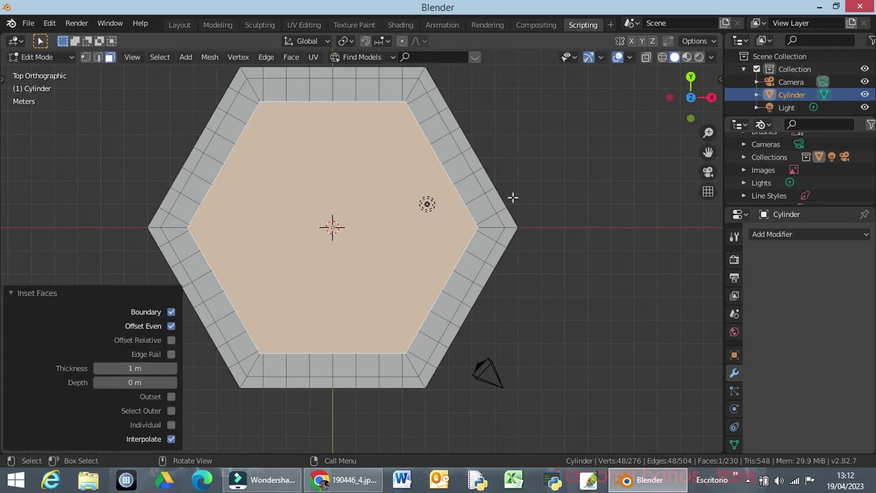
left_click(564, 278)
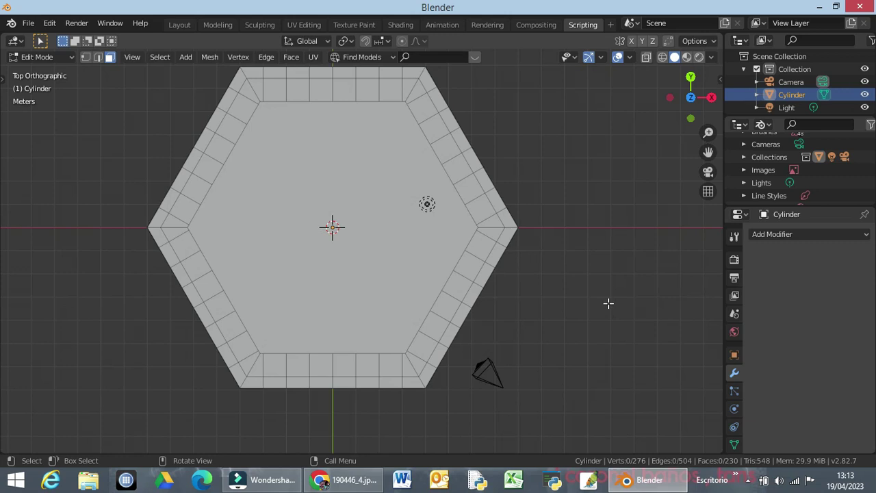
Switch to edge selection and select the edge loop around the inner hexagonal top face
key("KP_1")
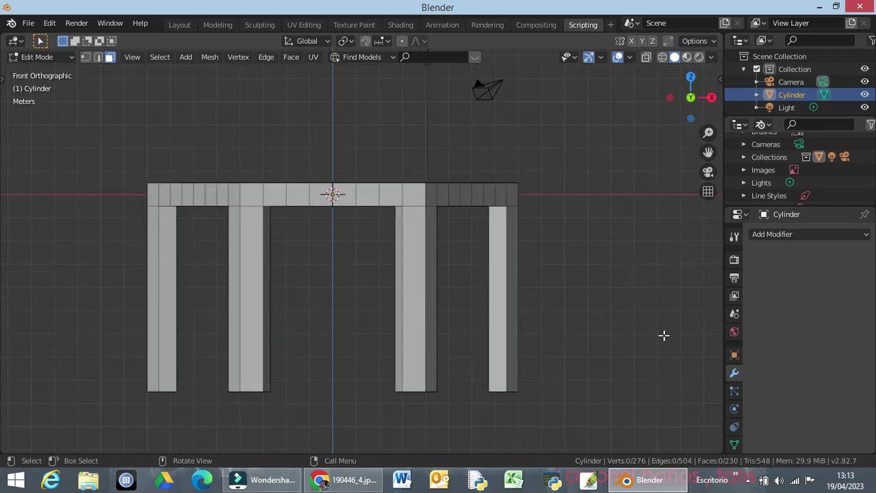
scroll(657, 336, "down", 2)
scroll(654, 335, "down", 2)
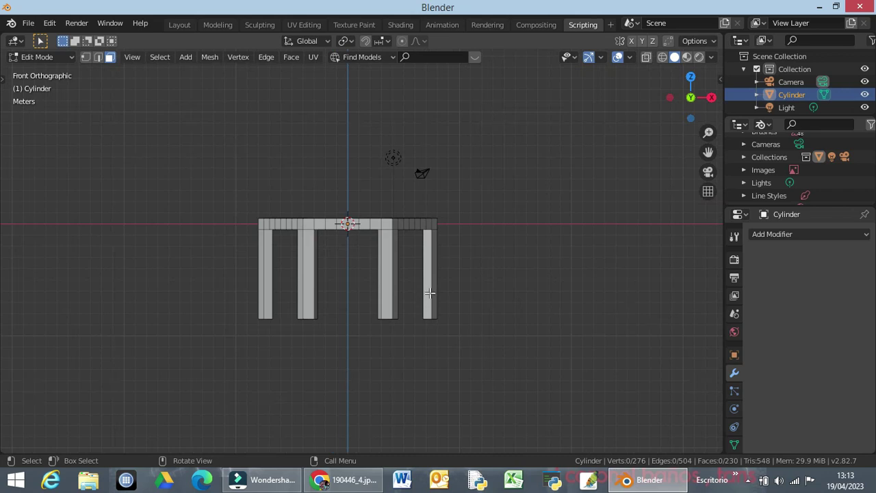
middle_click_drag(480, 283, 495, 406)
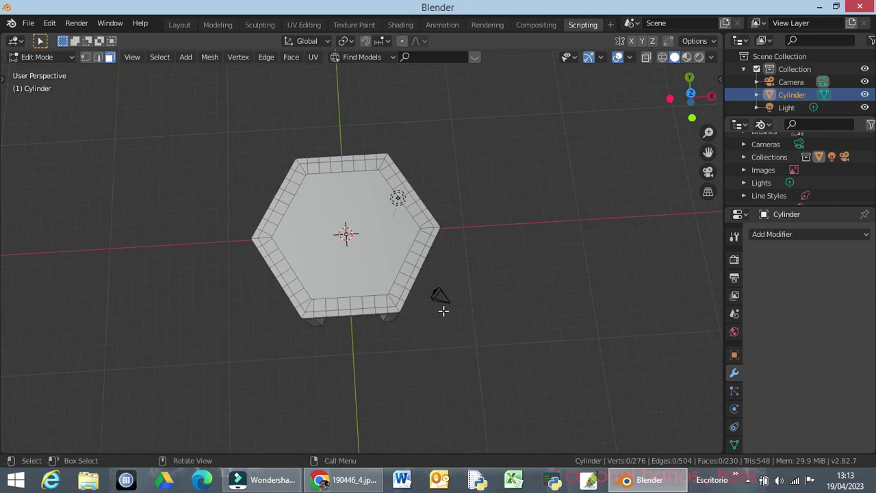
left_click(392, 273, "alt")
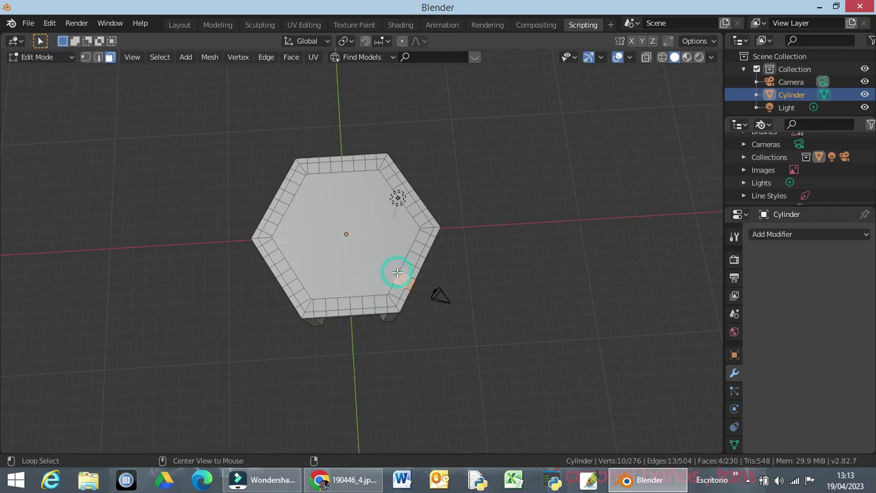
left_click(98, 57)
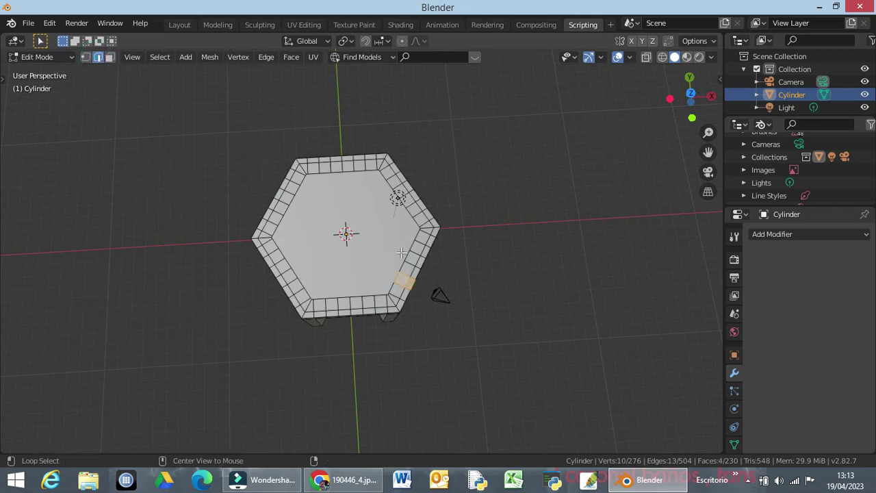
left_click(482, 252)
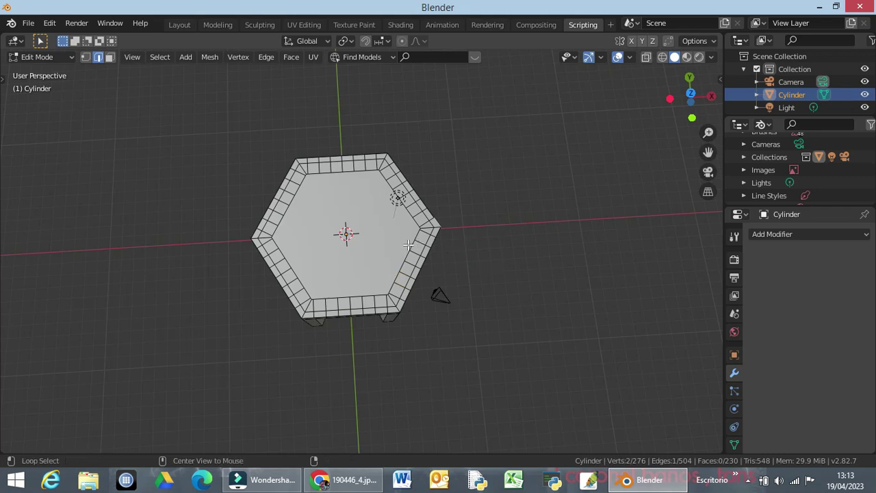
left_click(409, 244, "alt")
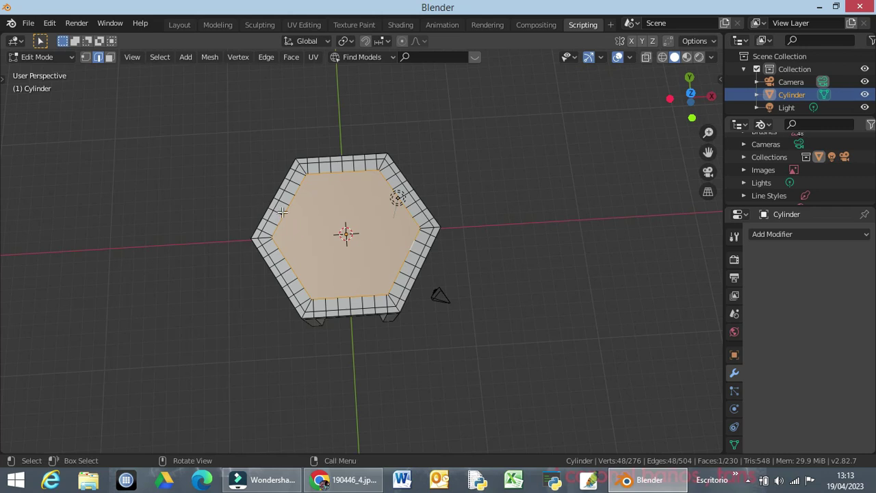
key("KP_7")
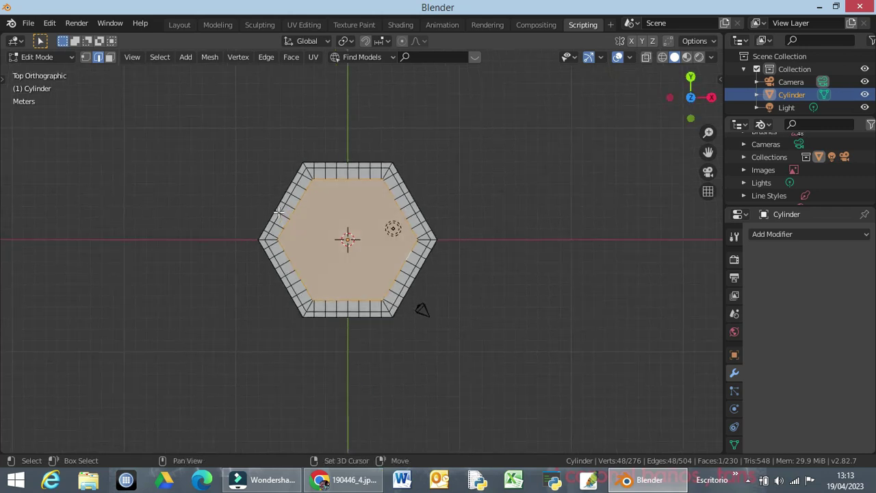
scroll(290, 220, "up", 1)
scroll(291, 223, "up", 4)
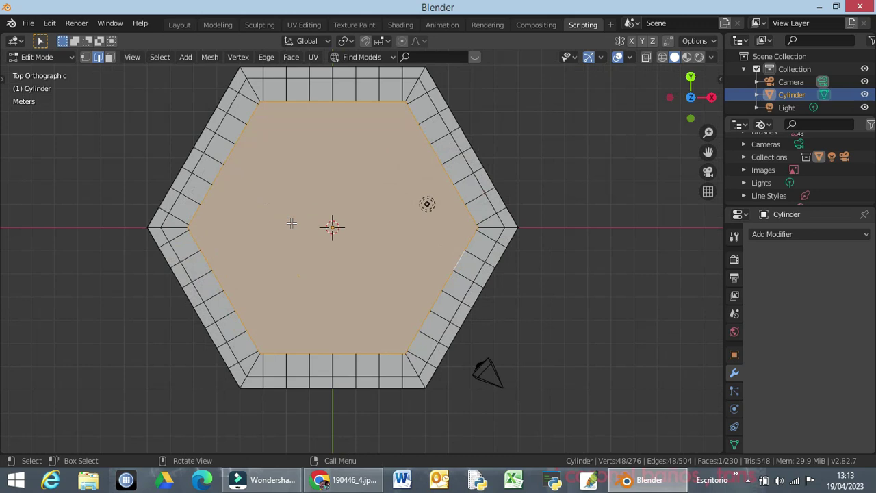
scroll(328, 274, "down", 2)
middle_click_drag(351, 275, 349, 273, "shift")
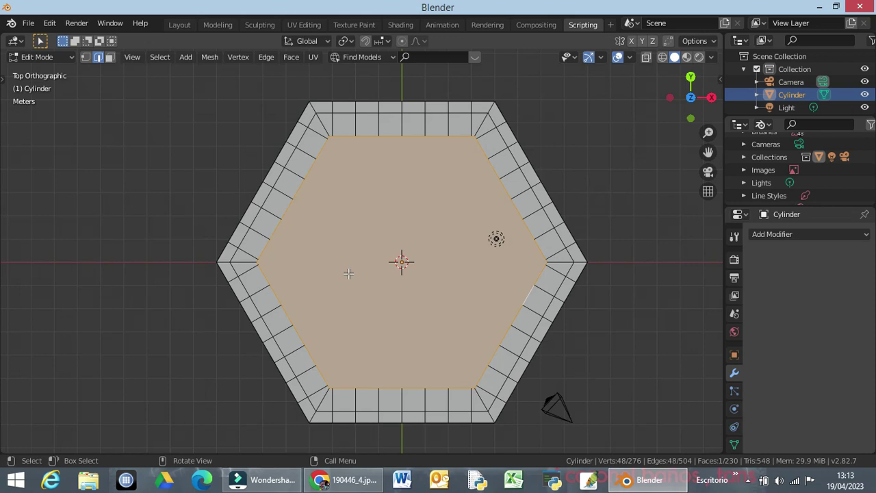
key("ctrl")
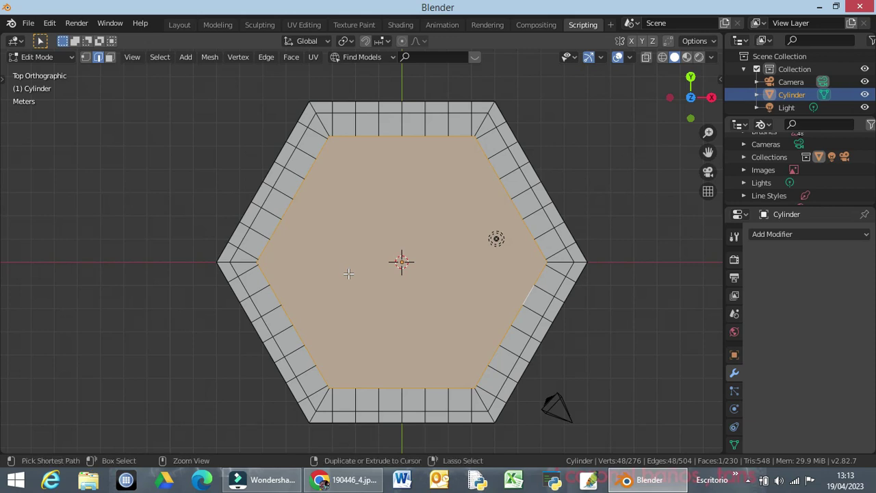
key("ctrl+b")
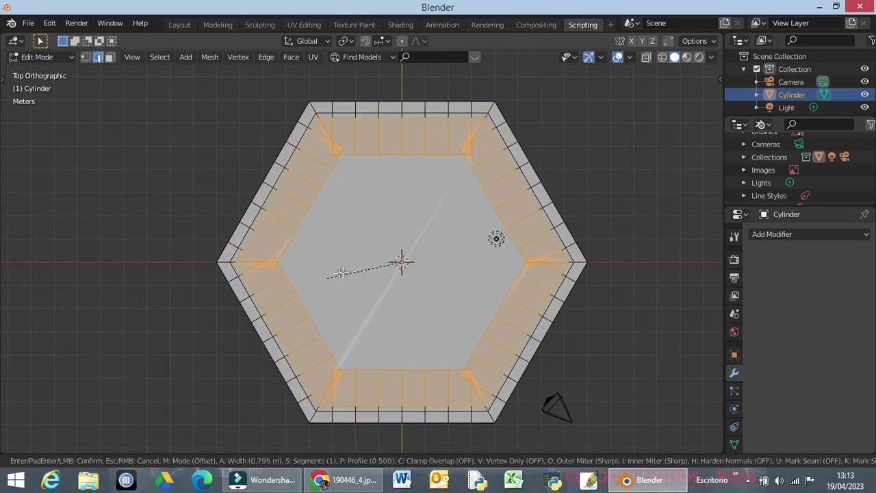
left_click(353, 271)
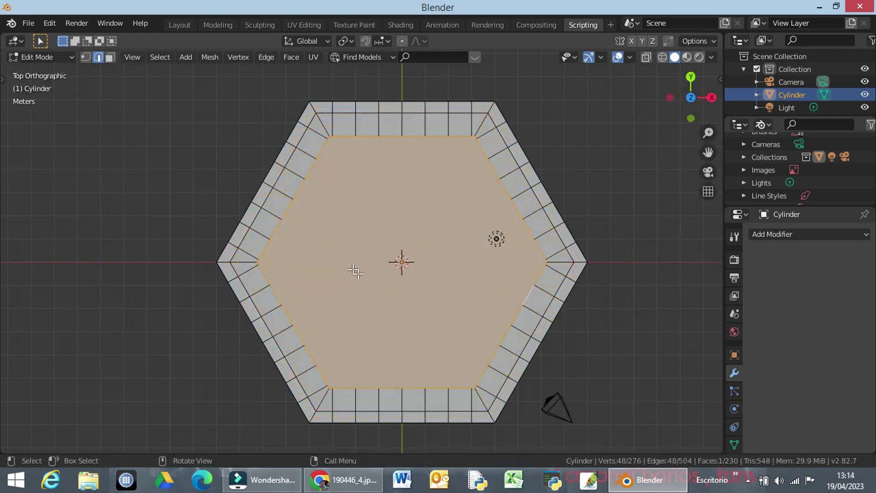
left_click(623, 277)
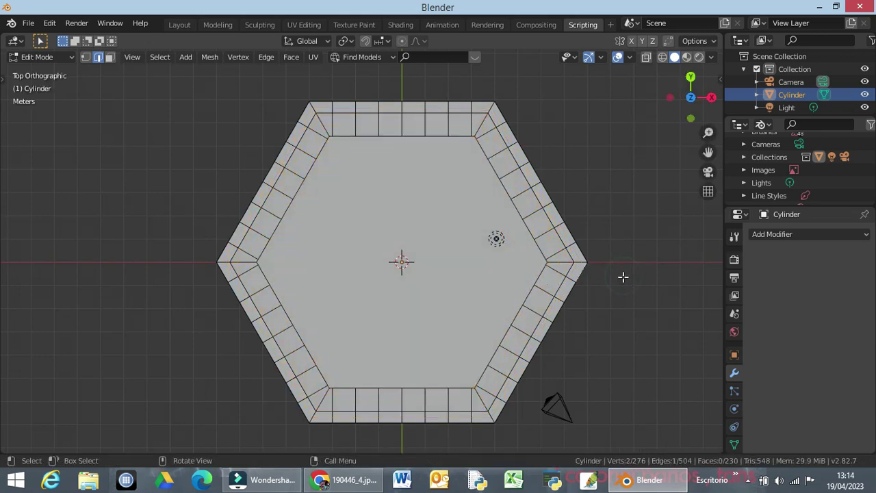
left_click(462, 285, "ctrl")
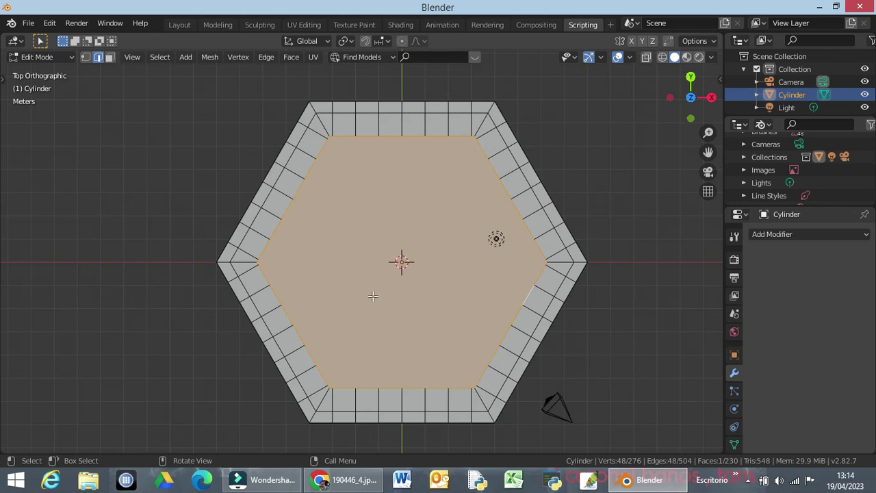
Extrude the selected inner hexagonal top face 8 m upward along Z
key("KP_1")
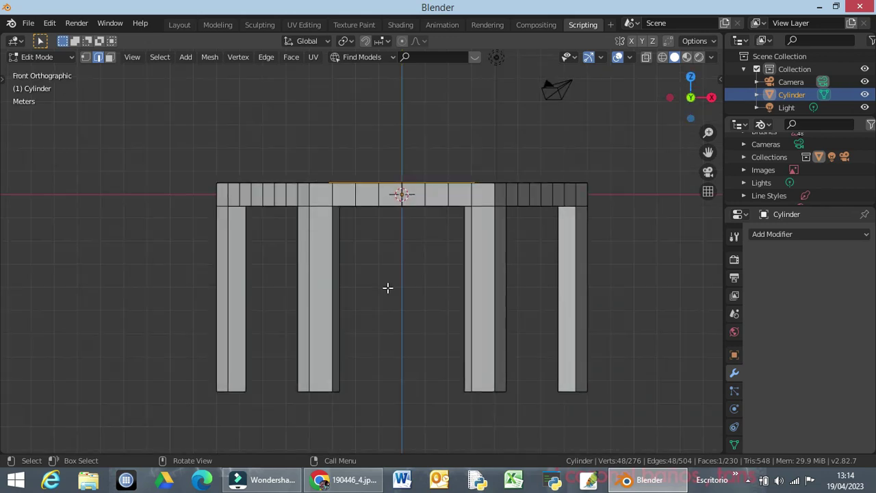
scroll(387, 288, "down", 5)
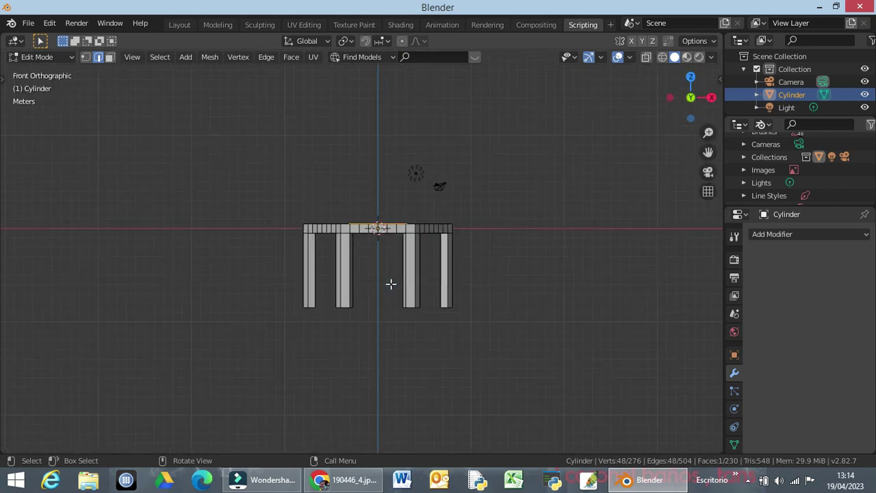
scroll(390, 283, "down", 1)
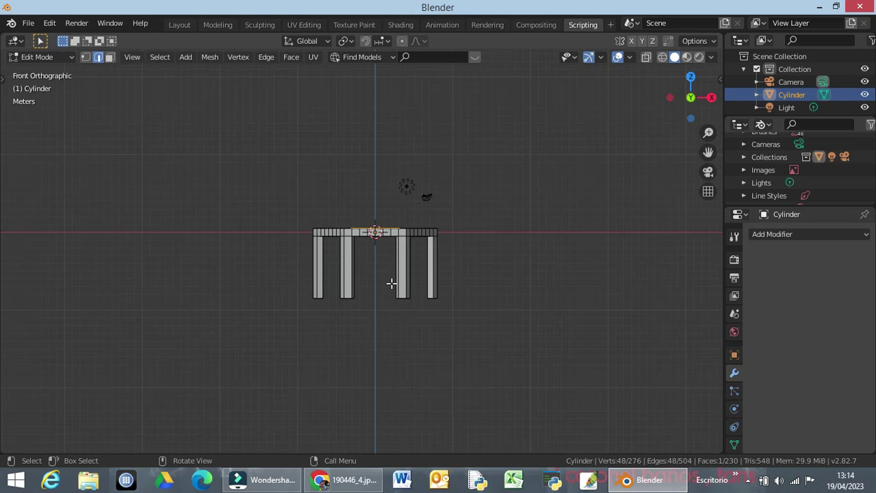
mouse_move(393, 276)
middle_mouse_down()
mouse_move(401, 317)
mouse_move(391, 284)
mouse_move(377, 274)
middle_mouse_up()
key("KP_1")
key("e")
key("z")
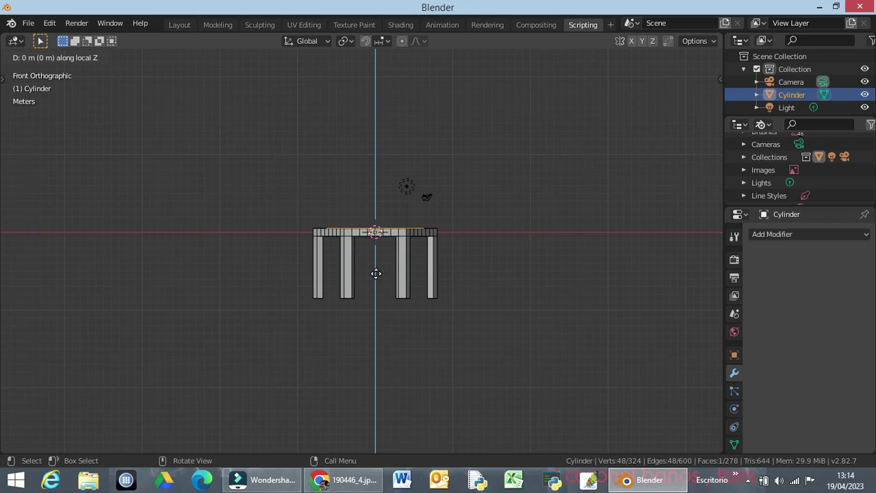
type("8")
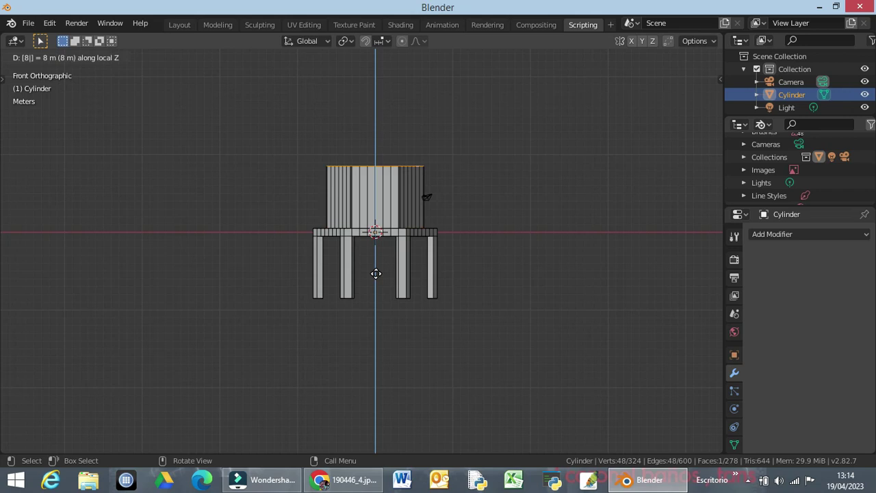
key("Return")
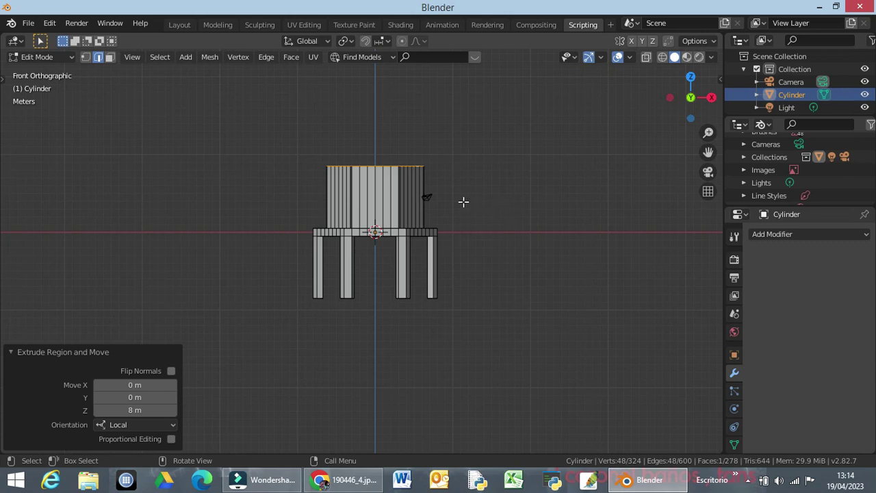
Extrude the raised block's top face another 2 m upward along Z
key("e")
key("z")
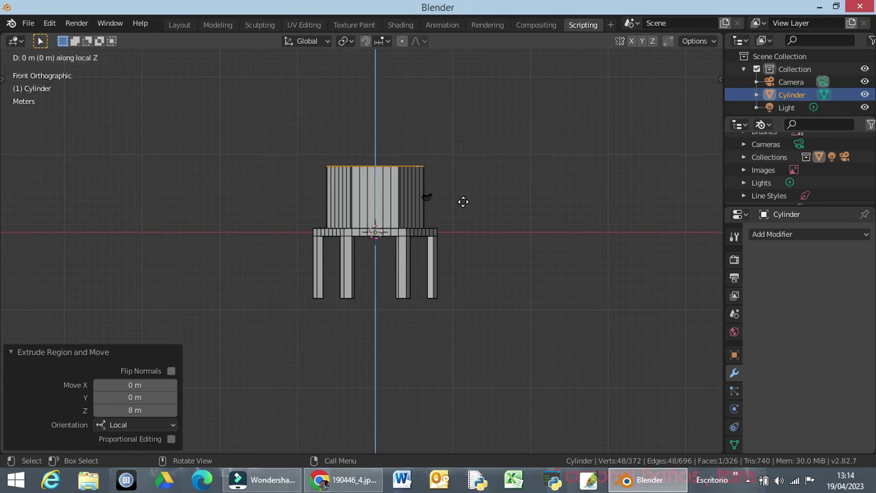
type("2")
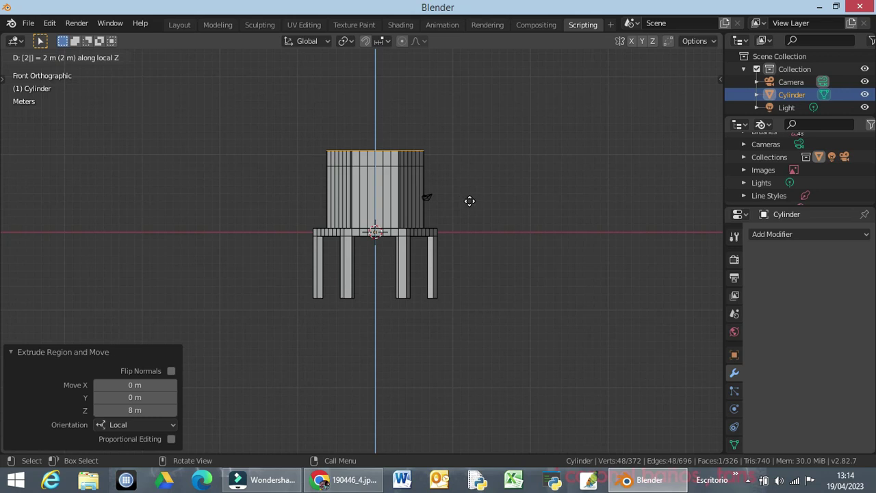
left_click(469, 199)
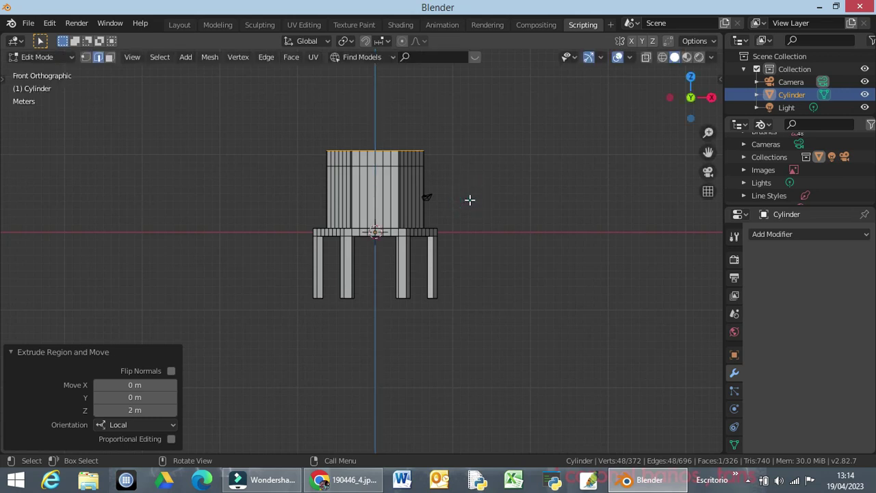
middle_click_drag(467, 211, 474, 328)
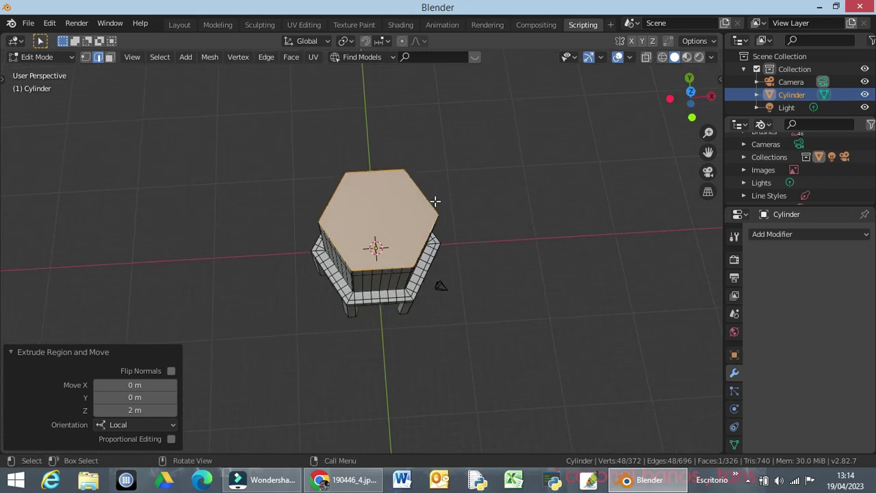
key("ctrl+b")
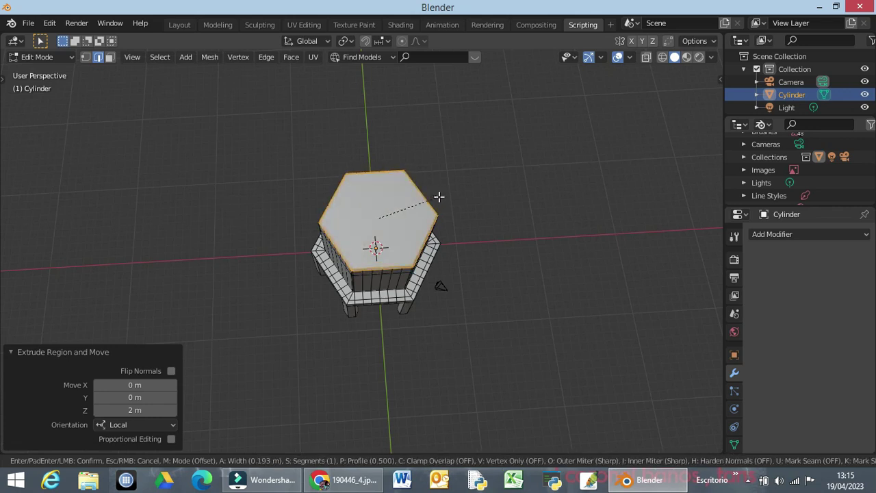
key("Escape")
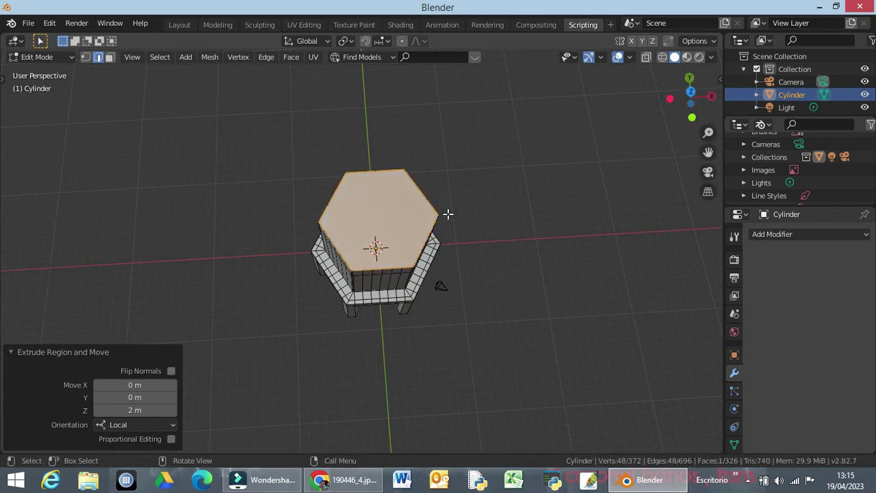
left_click(474, 206)
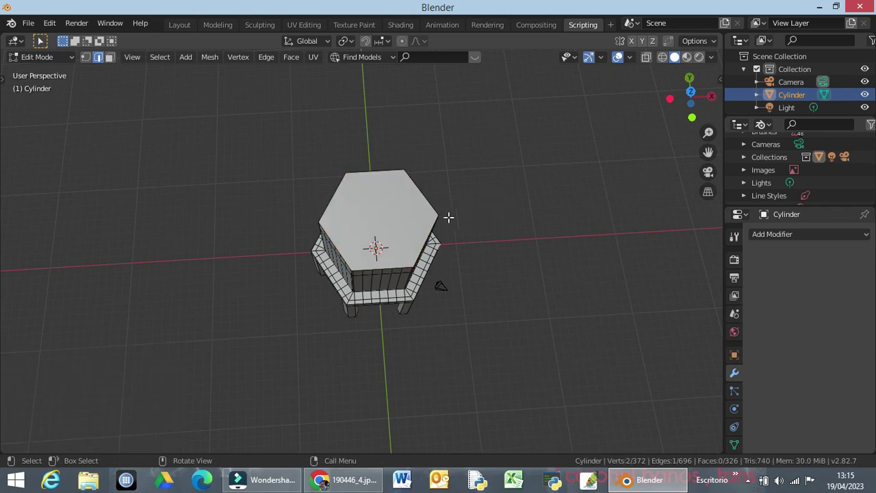
Bevel the two short top edges at one corner of the raised block with an offset of about 0.22 m
middle_click_drag(463, 218, 381, 190)
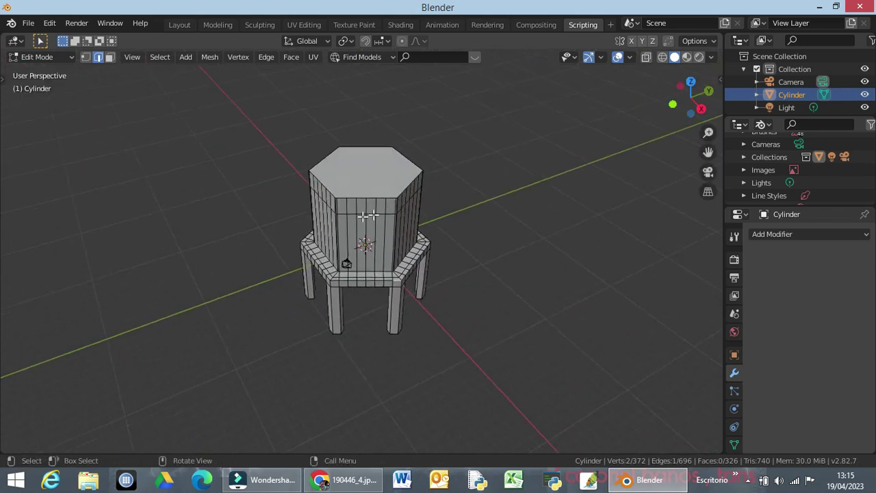
scroll(339, 207, "up", 2)
scroll(339, 207, "up", 2)
middle_click_drag(497, 145, 350, 163)
scroll(332, 164, "up", 2)
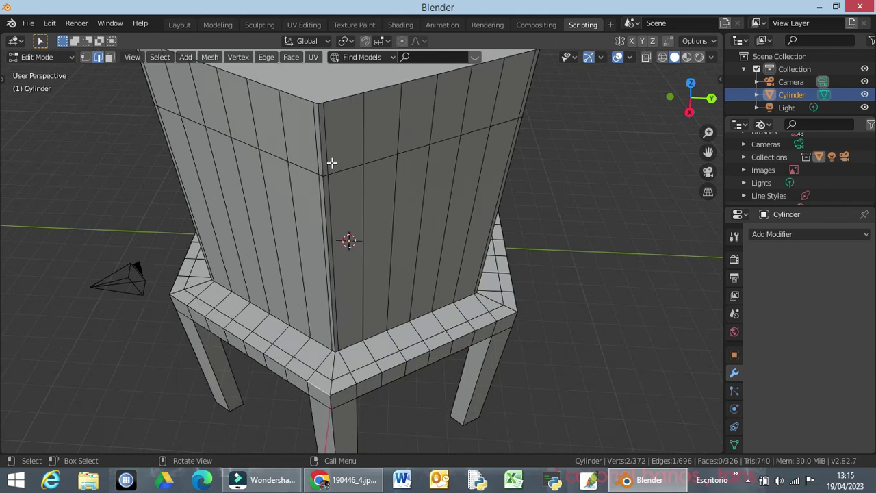
left_click(319, 102)
left_click(336, 101)
left_click(319, 103, "shift")
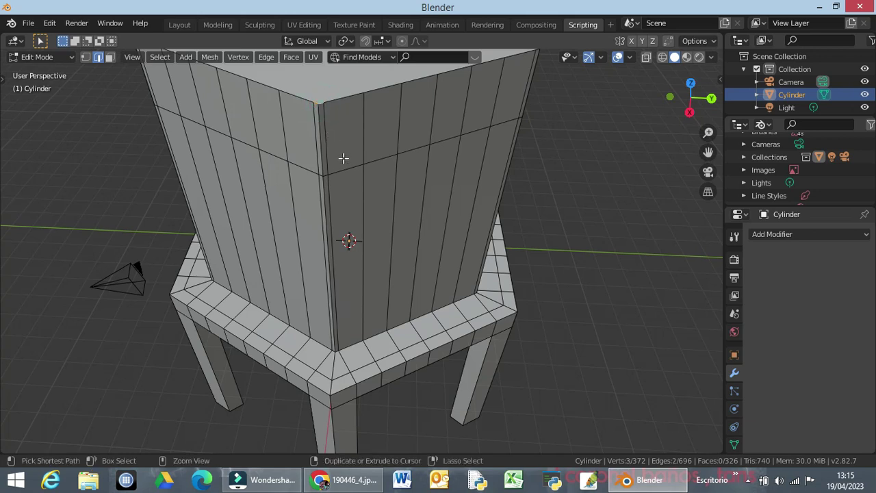
key("ctrl+b")
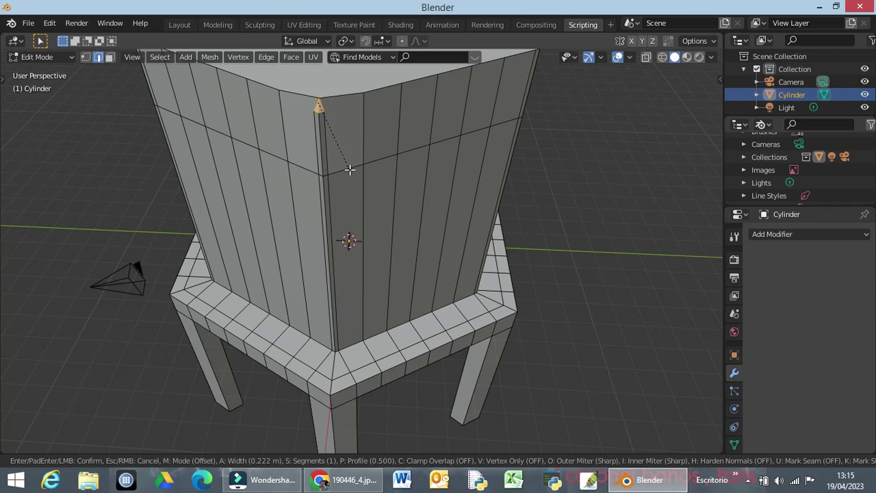
left_click(349, 168)
Bevel the two short top edges at the second corner of the raised block with an offset of 0.2 m
middle_click_drag(445, 211, 367, 170)
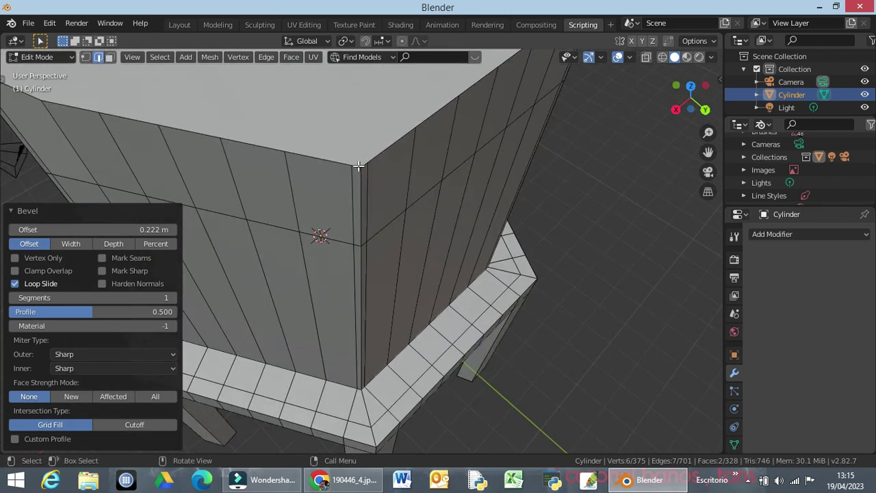
left_click(359, 166)
left_click(360, 167, "shift")
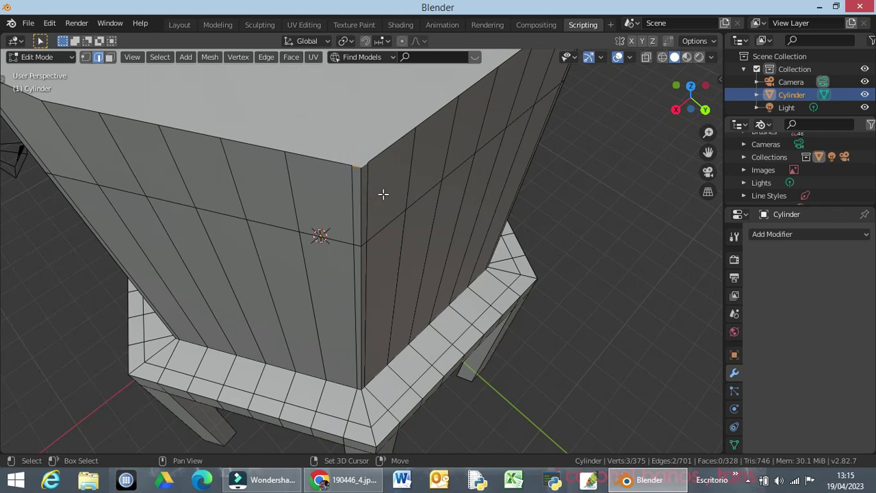
key("ctrl+b")
type("0.2")
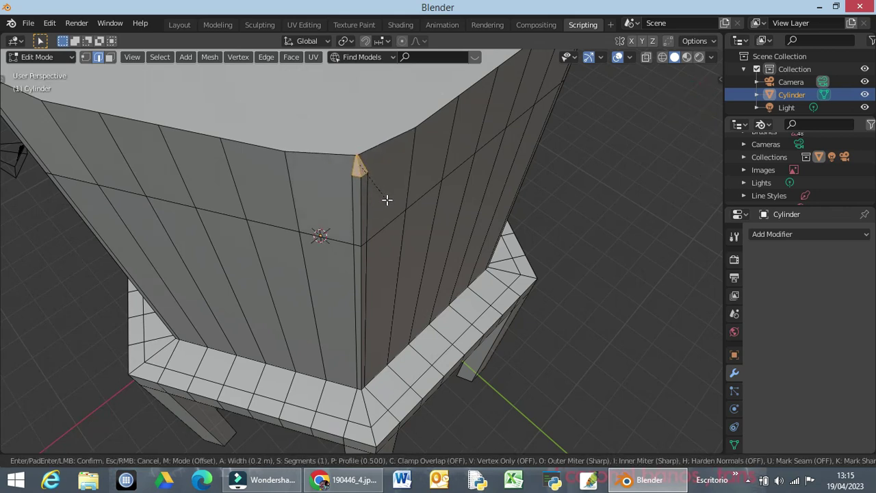
key("Return")
Bevel the two short top edges at the third corner of the raised block with an offset of about 0.23 m
middle_click_drag(454, 198, 356, 196)
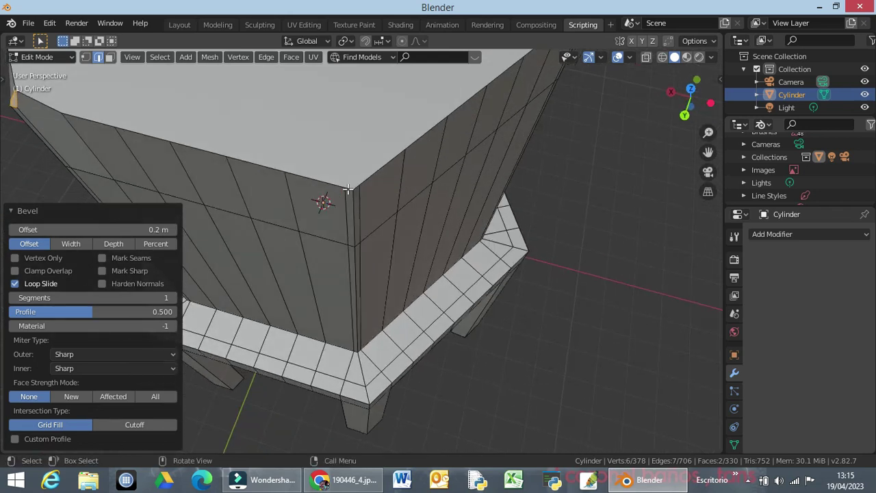
left_click(351, 191)
left_click(353, 190, "shift")
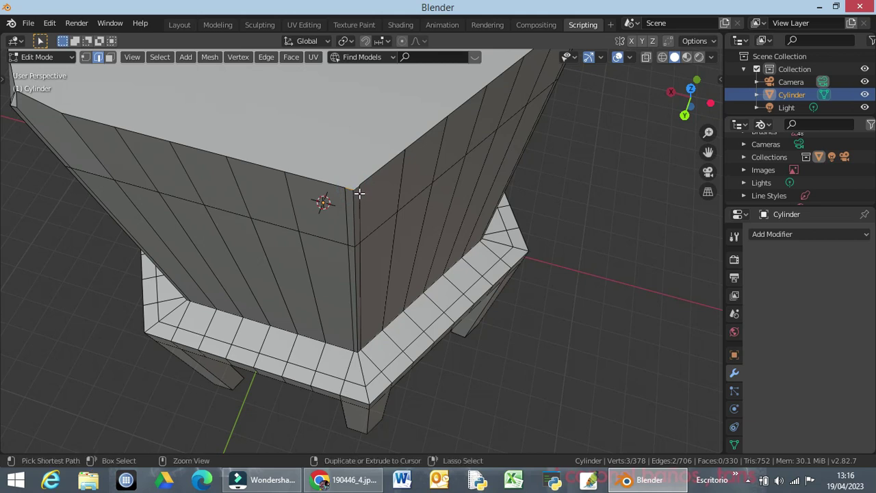
key("ctrl+b")
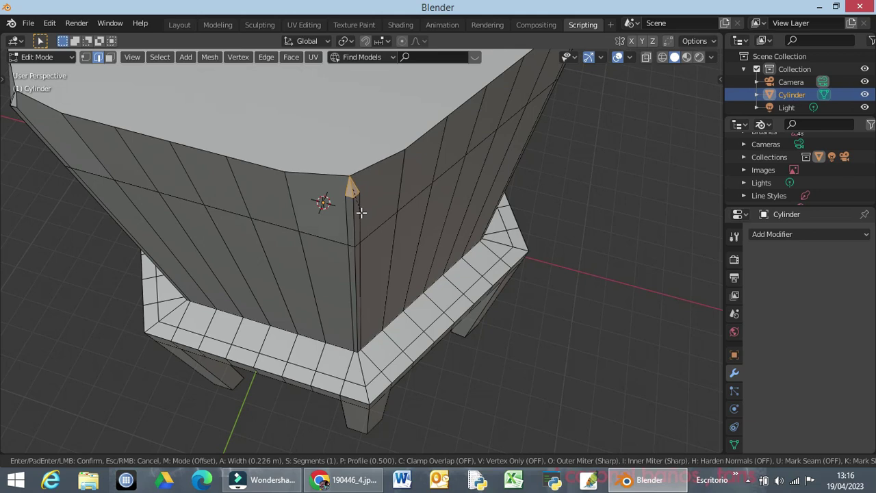
left_click(361, 213)
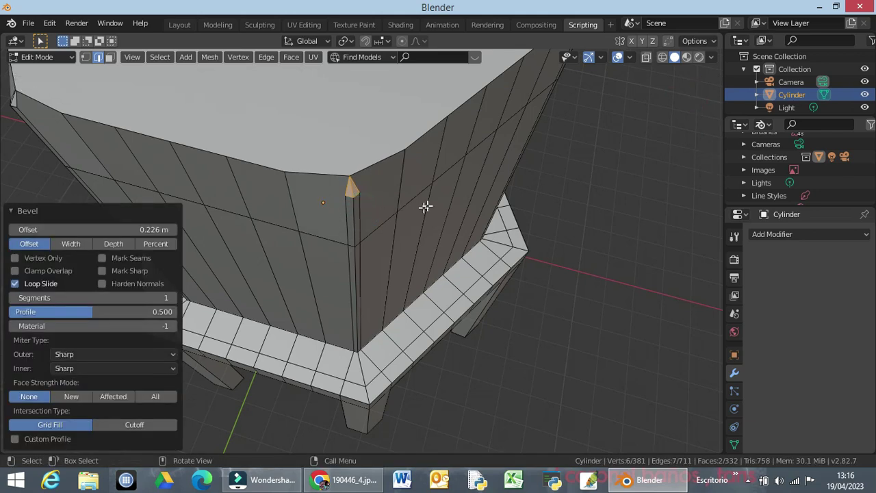
Bevel the two short top edges at the fourth corner of the raised block with an offset of about 0.22 m
middle_click_drag(445, 209, 337, 198)
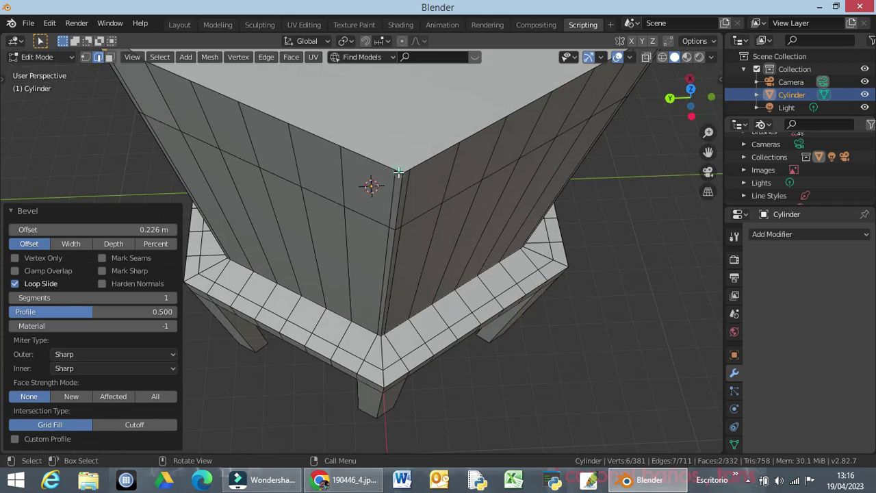
left_click(399, 171)
left_click(405, 173, "shift")
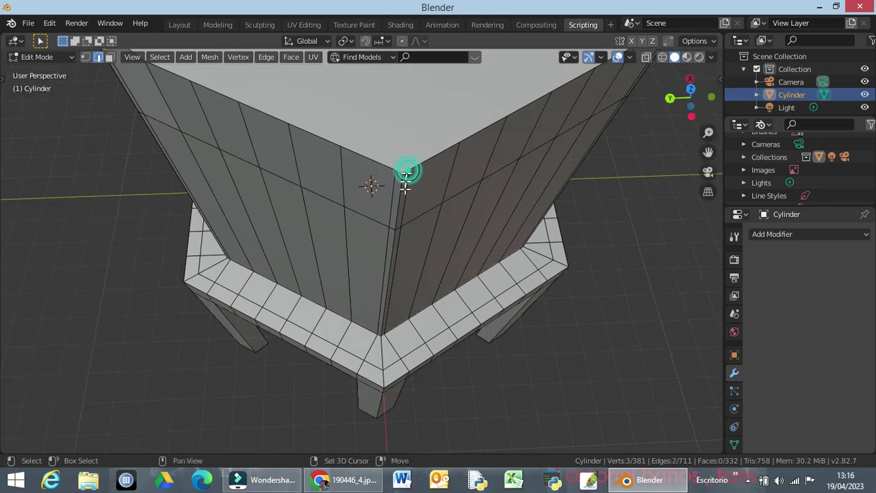
key("ctrl+b")
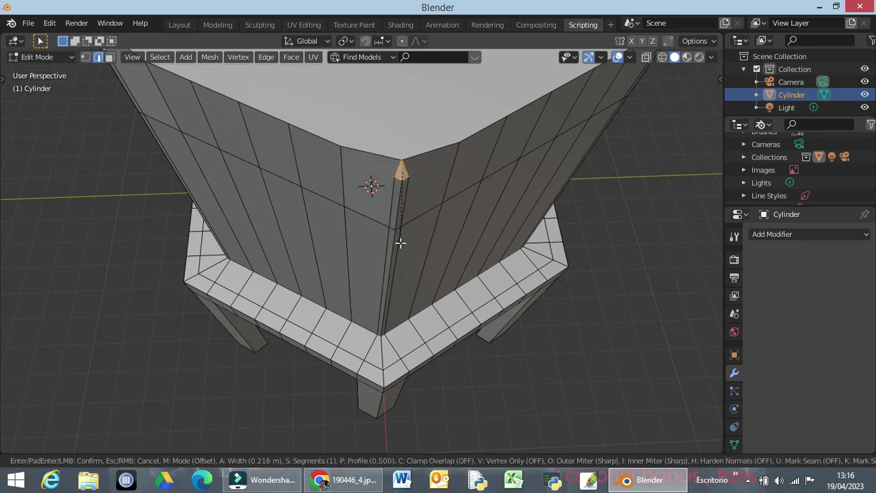
left_click(401, 242)
Bevel the two short top edges at the fifth corner of the raised block with an offset of about 0.21 m
middle_click_drag(518, 207, 440, 203)
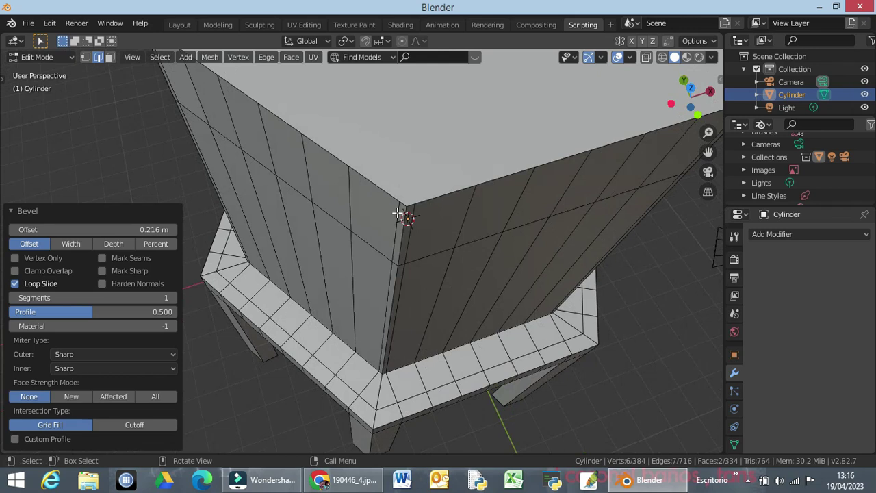
left_click(397, 213)
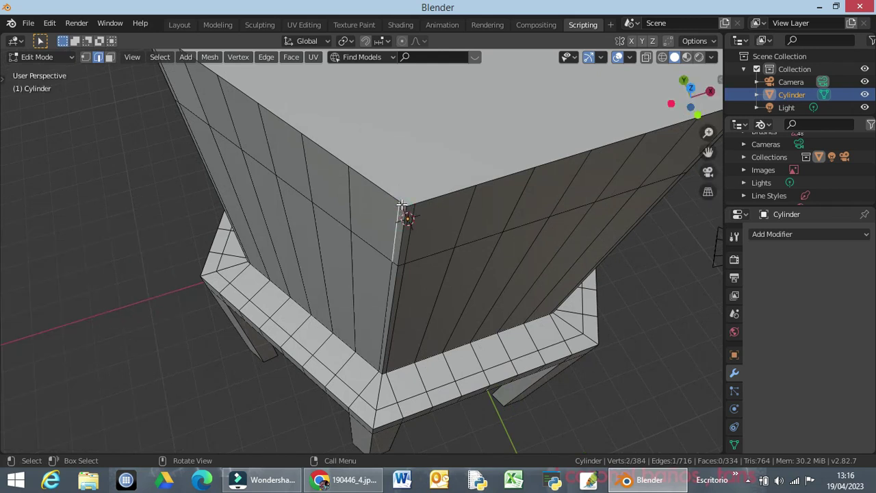
left_click(413, 206, "shift")
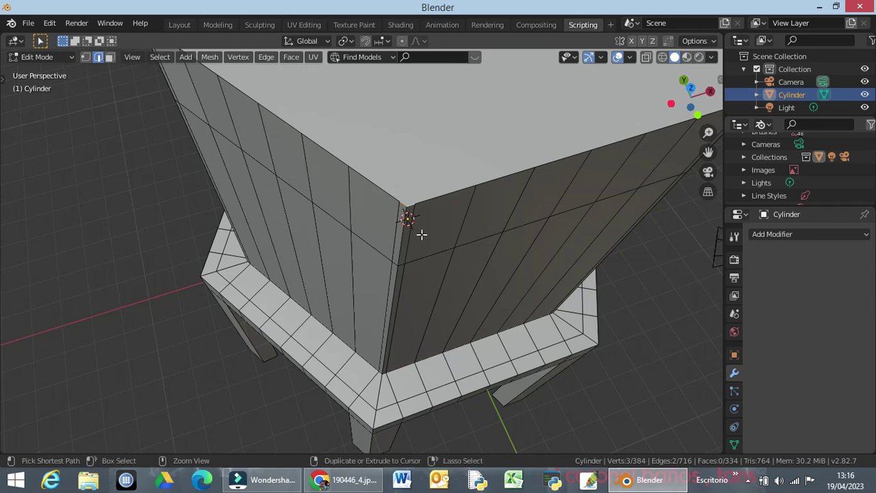
key("ctrl+b")
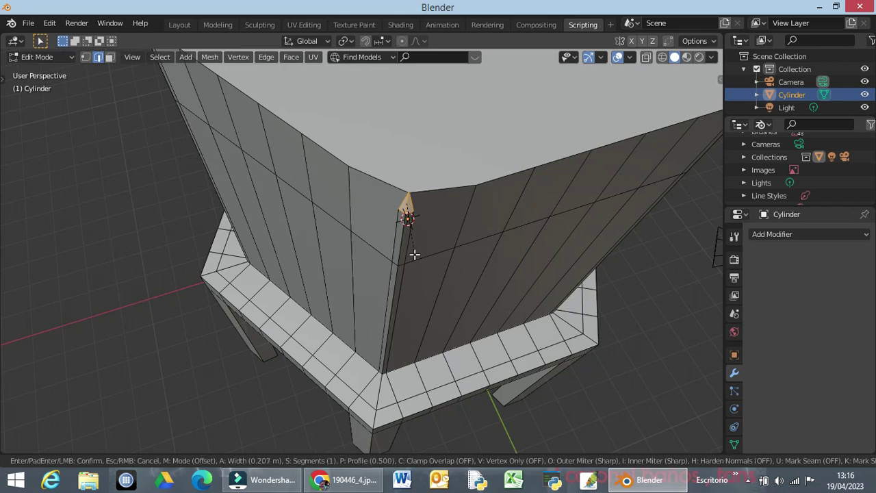
left_click(414, 254)
Bevel the two short top edges at the sixth and last corner of the raised block with an offset of about 0.22 m
middle_click_drag(559, 227, 469, 217)
left_click(377, 157)
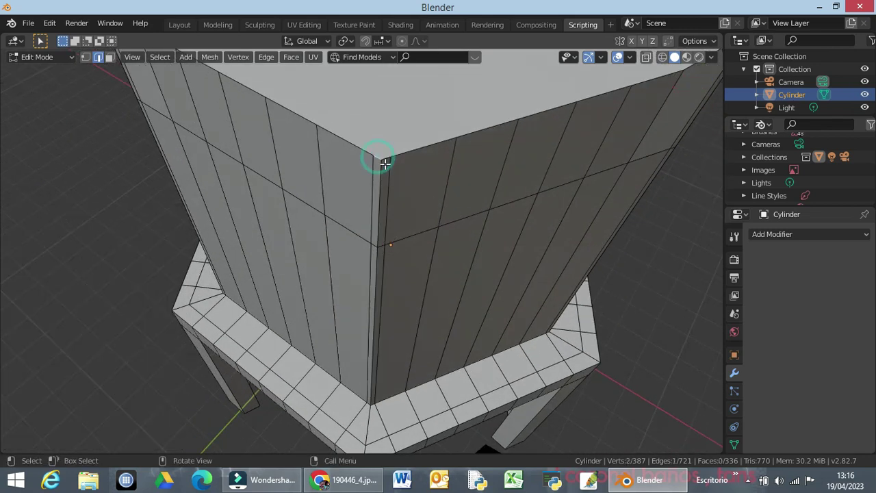
left_click(384, 156, "shift")
key("ctrl")
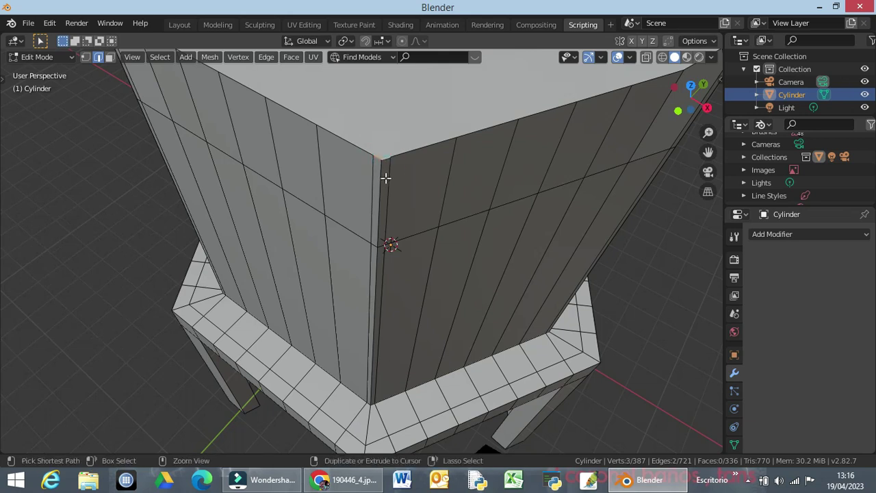
key("ctrl+b")
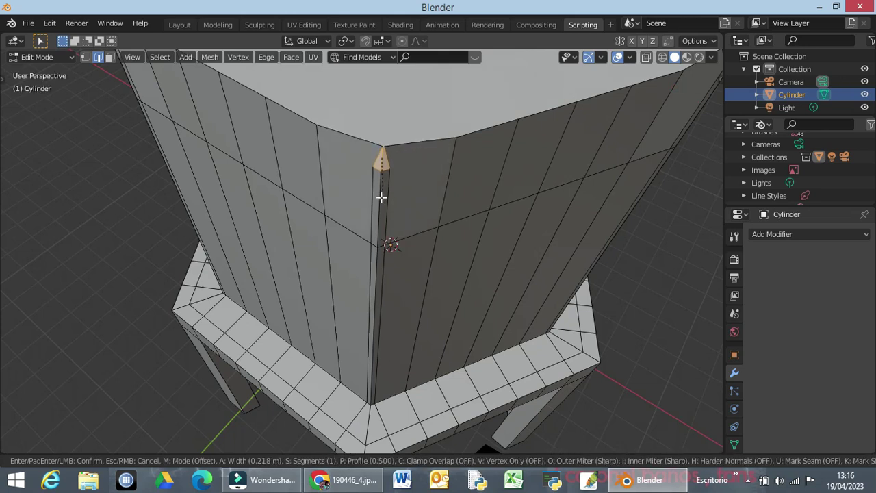
left_click(383, 198)
Show the whole model in front orthographic view with wireframe shading
mouse_move(514, 214)
middle_mouse_down()
mouse_move(467, 242)
mouse_move(461, 219)
mouse_move(507, 199)
middle_mouse_up()
key("KP_1")
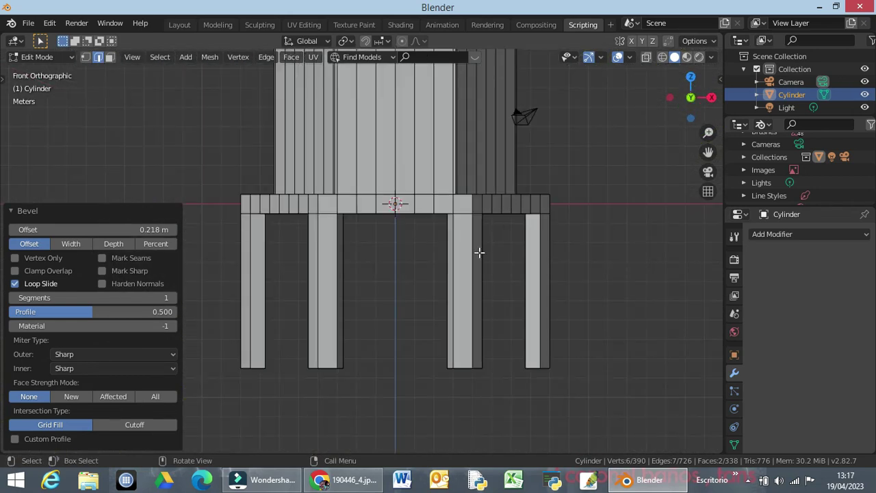
scroll(453, 263, "down", 4)
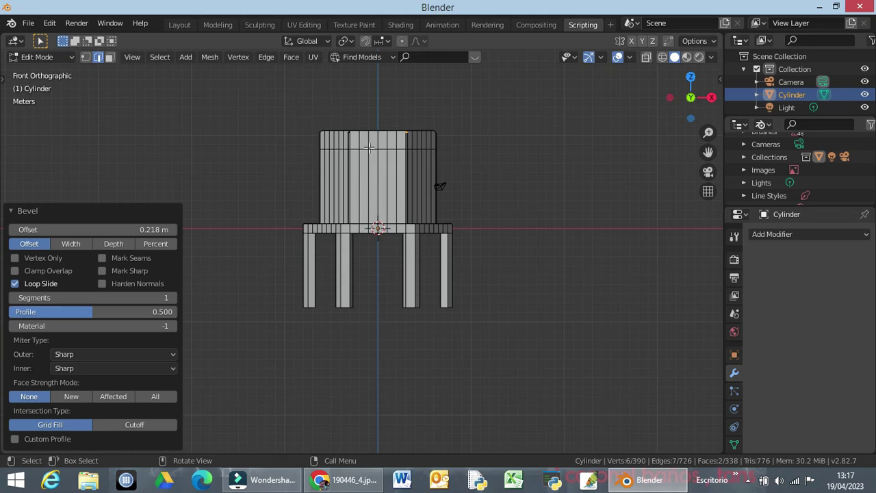
left_click_drag(312, 124, 449, 153)
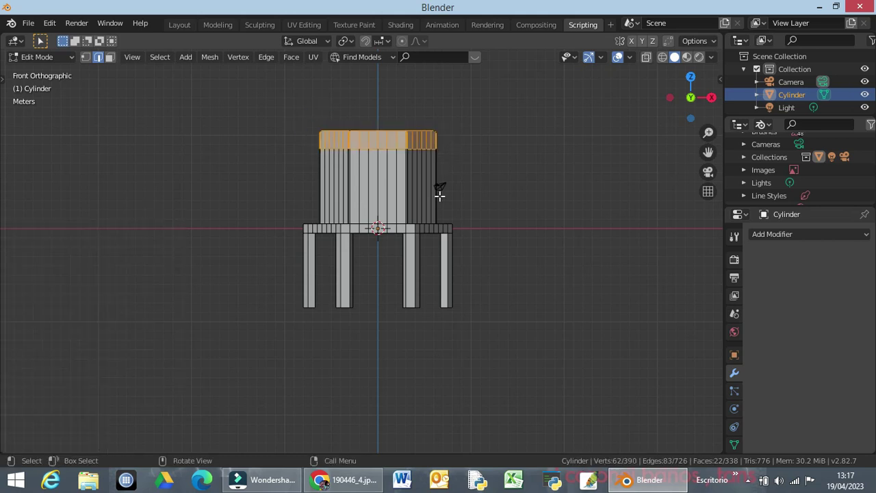
key("z")
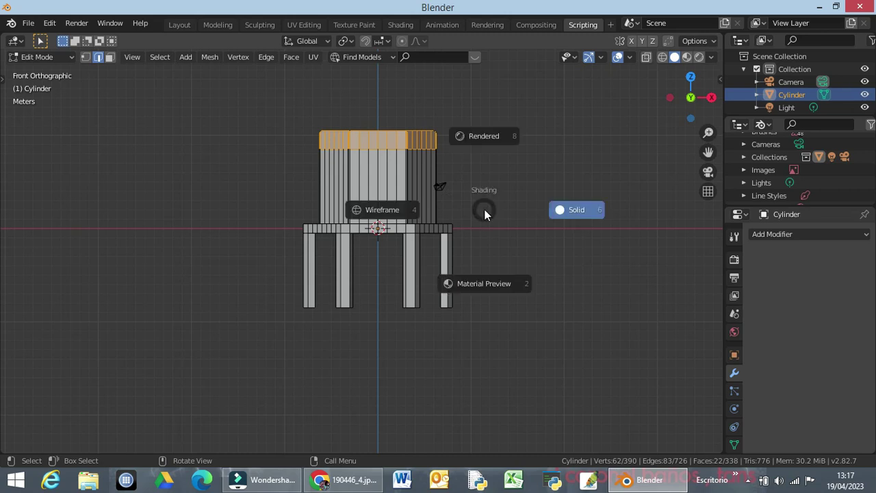
left_click(395, 211)
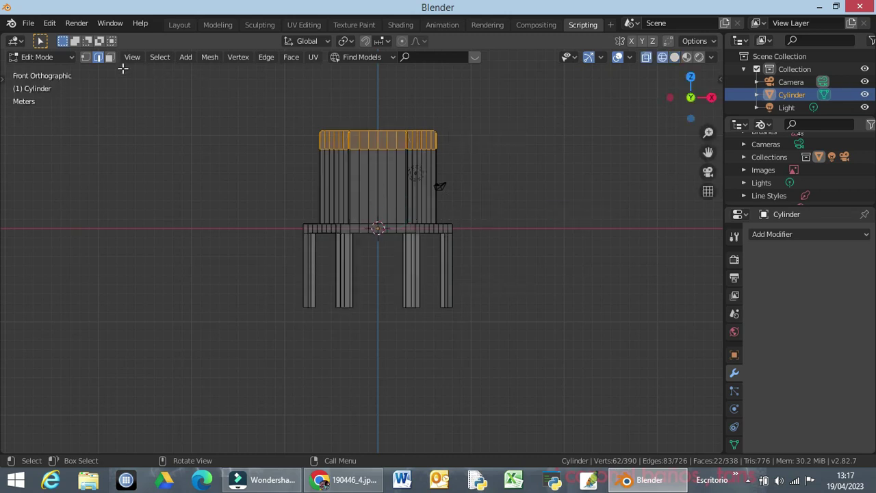
In vertex selection, select all vertices of the body's upper band and move them 3 m up along Z
left_click(85, 58)
left_click(245, 113)
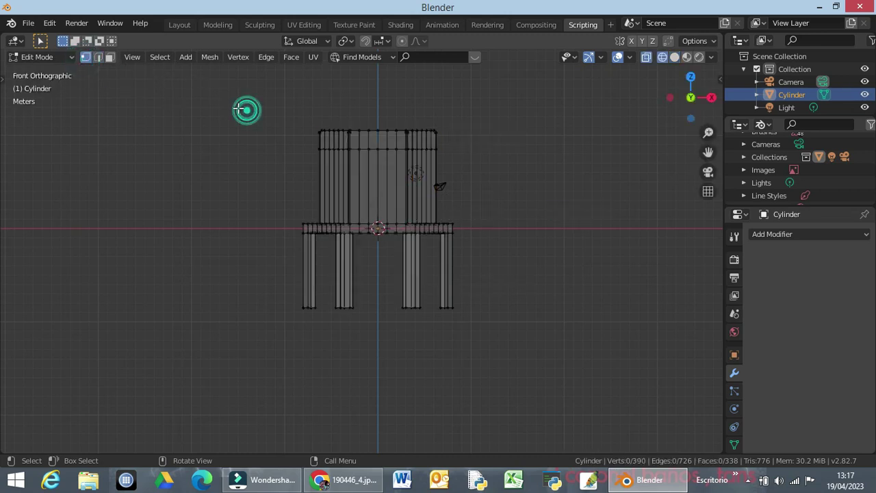
left_click(297, 114)
left_click_drag(302, 130, 456, 154)
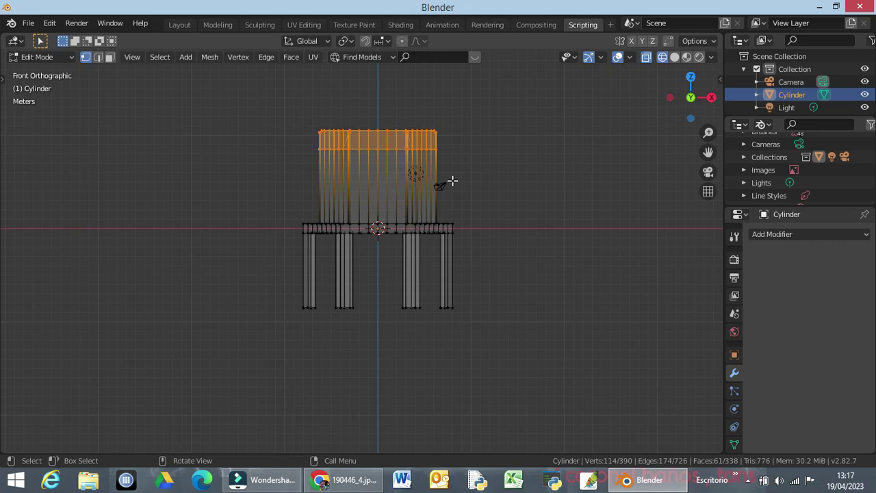
key("g")
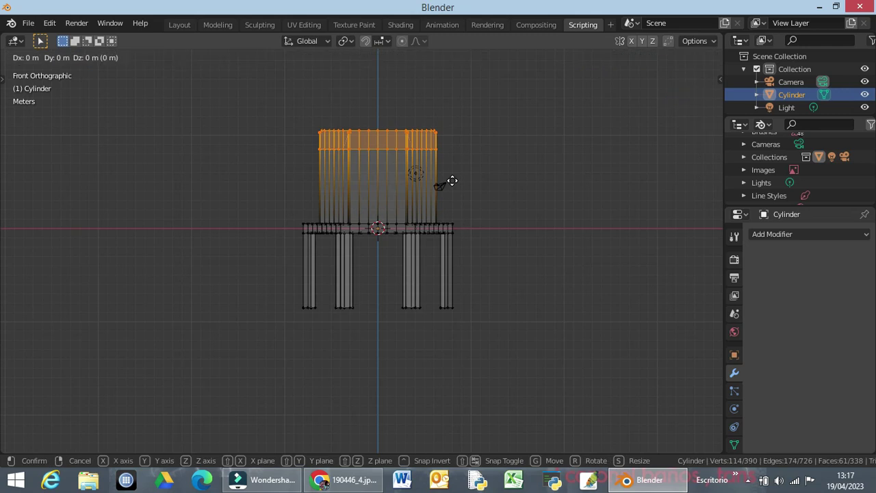
key("z")
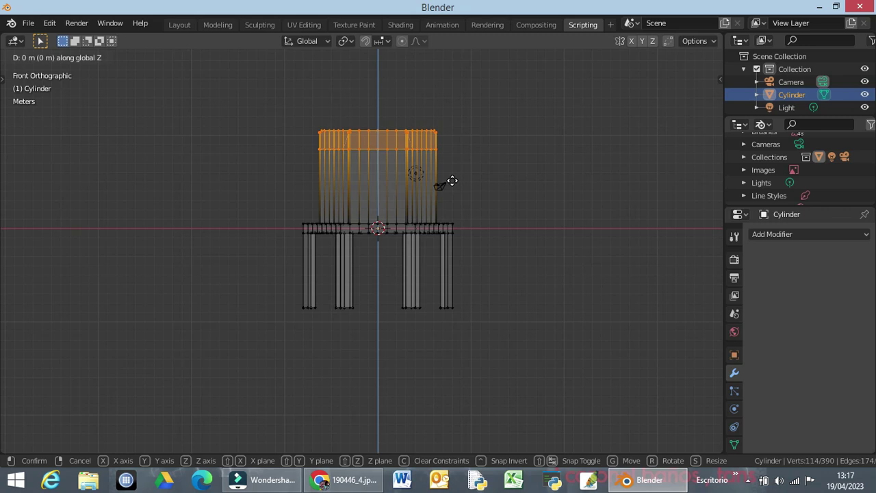
key("3")
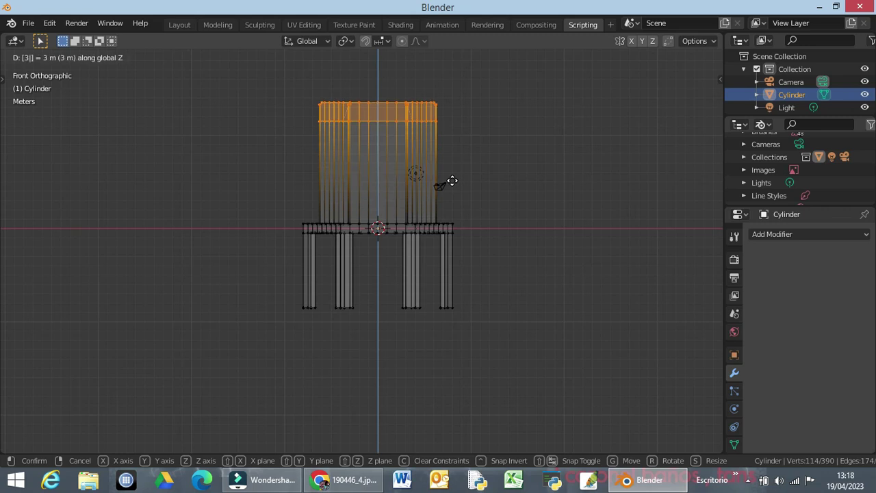
left_click(507, 161)
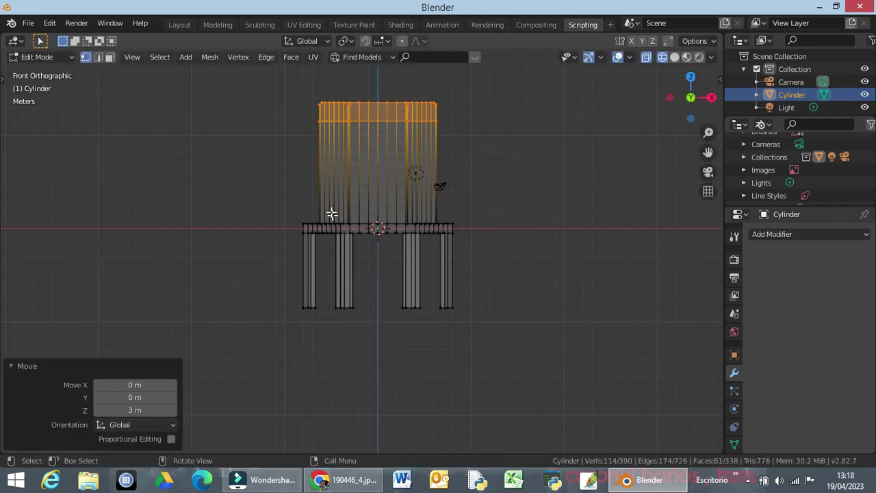
Select the ring of vertices just below the body's top and scale it outward by about 1.67
left_click(472, 149)
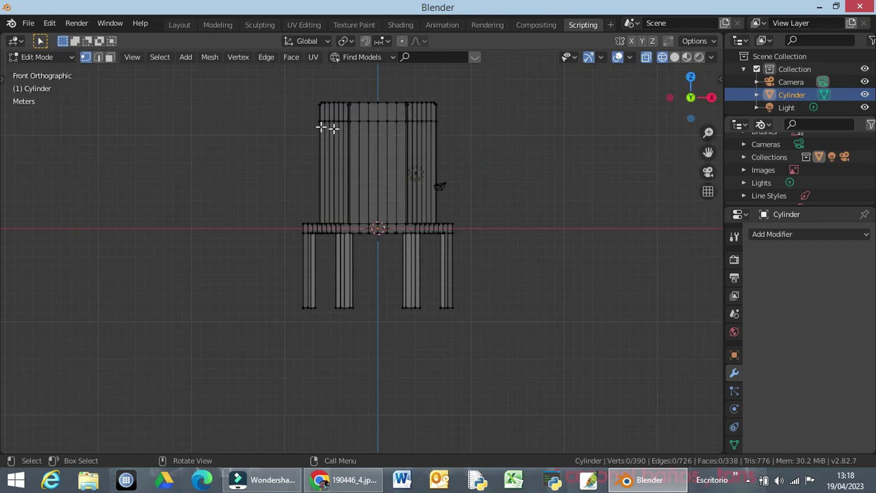
left_click_drag(305, 115, 449, 131)
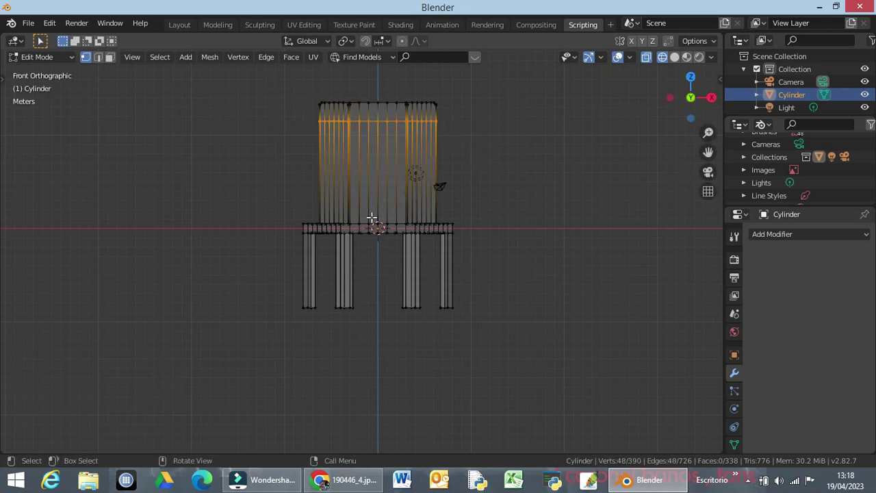
key("s")
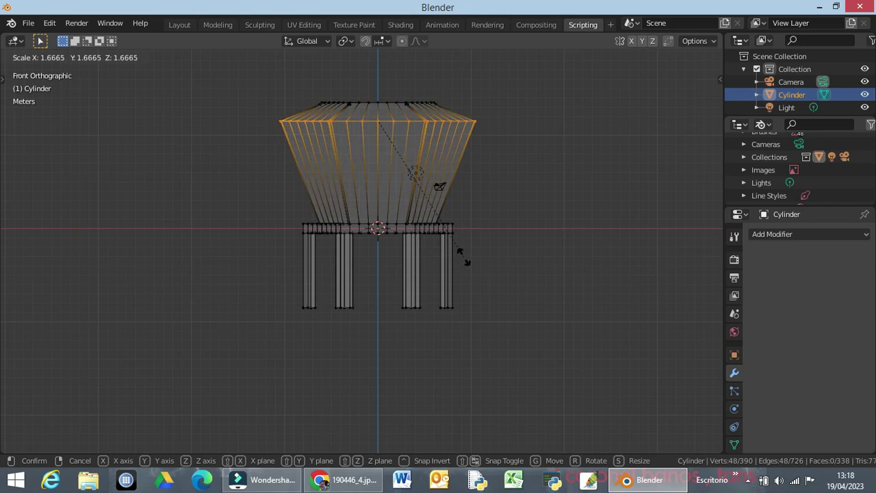
left_click(463, 255)
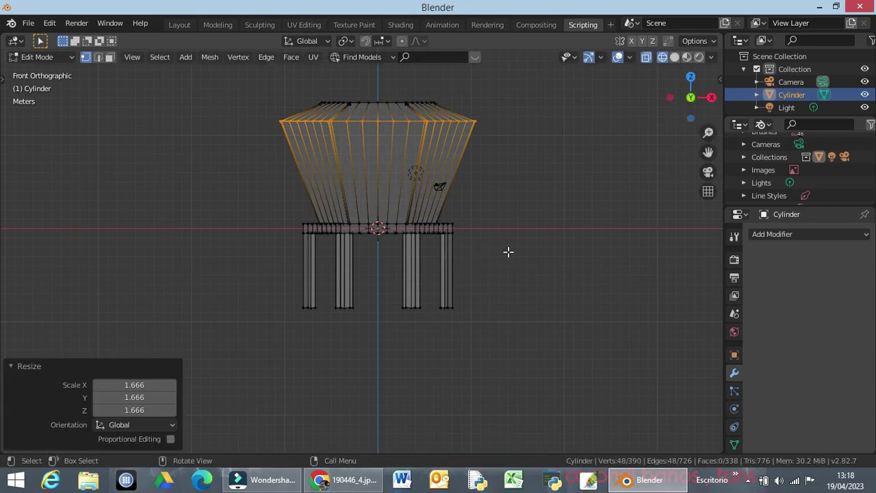
Select all vertices of the body's topmost ring and scale them outward by about 1.66
left_click(302, 77)
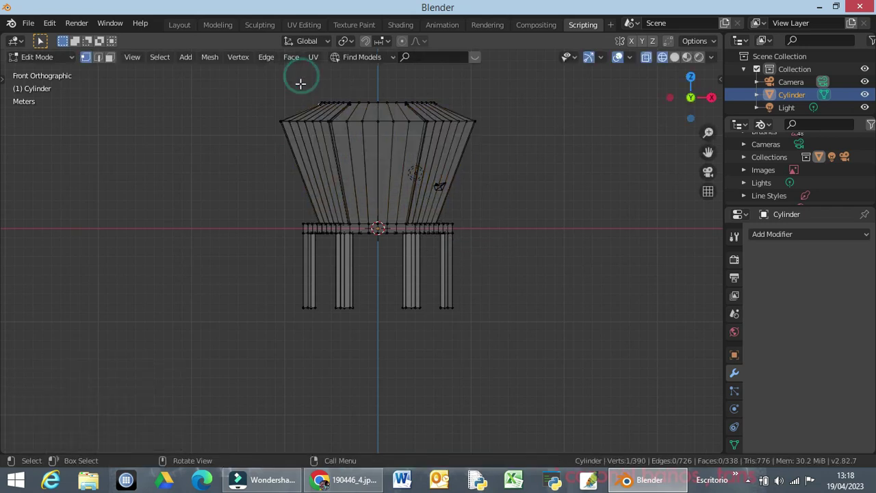
left_click_drag(309, 83, 463, 112)
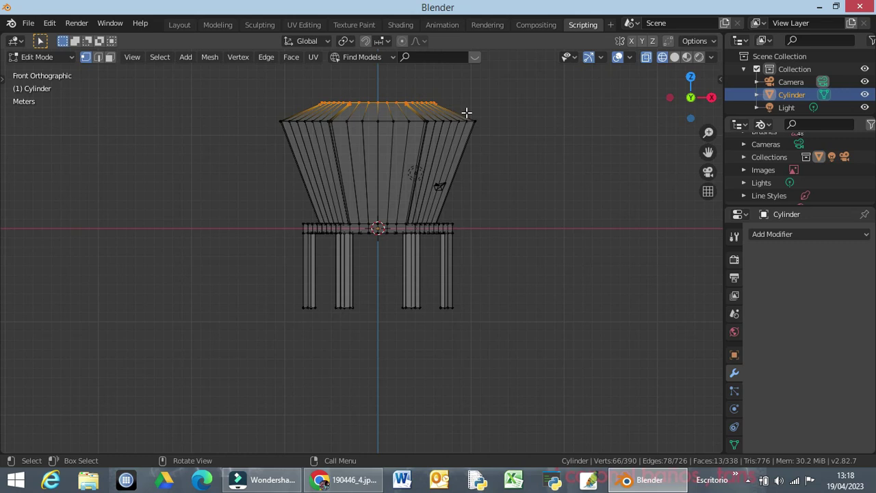
key("s")
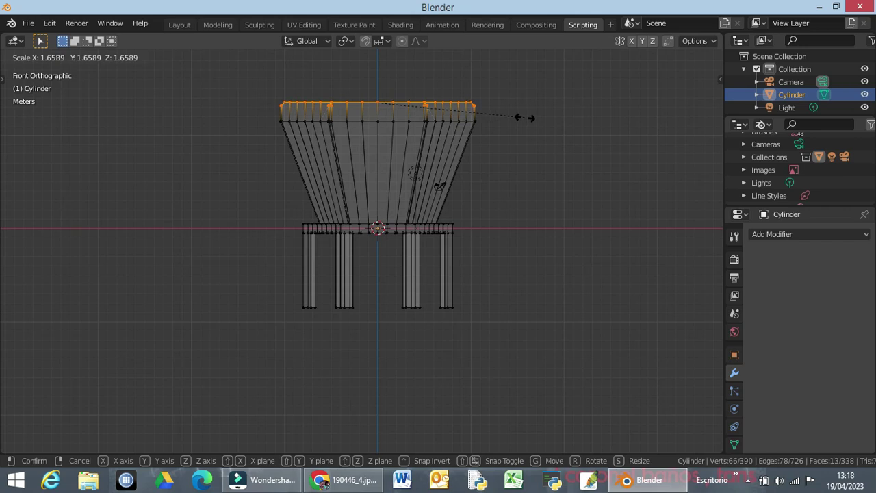
left_click(525, 117)
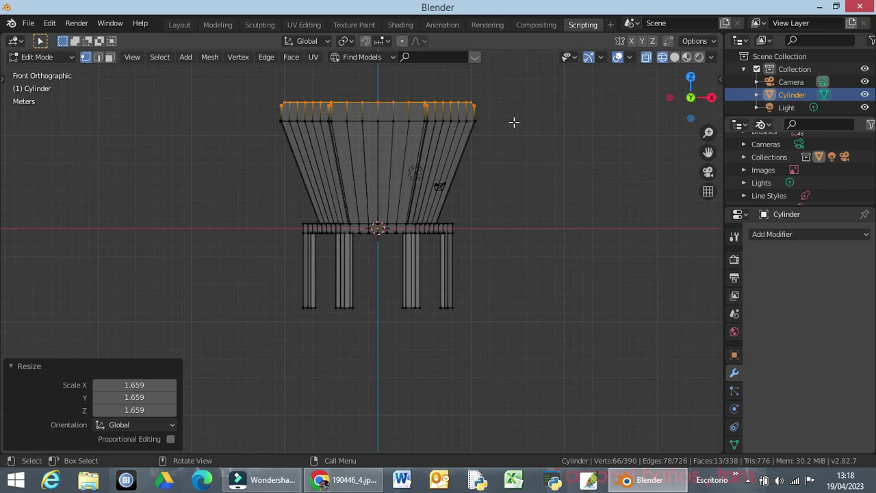
Move the body's top vertices down about 1.65 m along Z, and clear the selection
key("g")
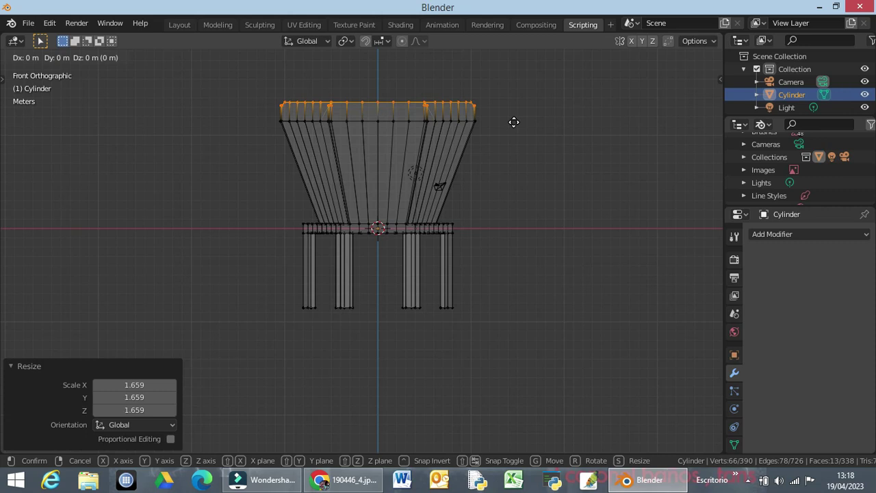
key("z")
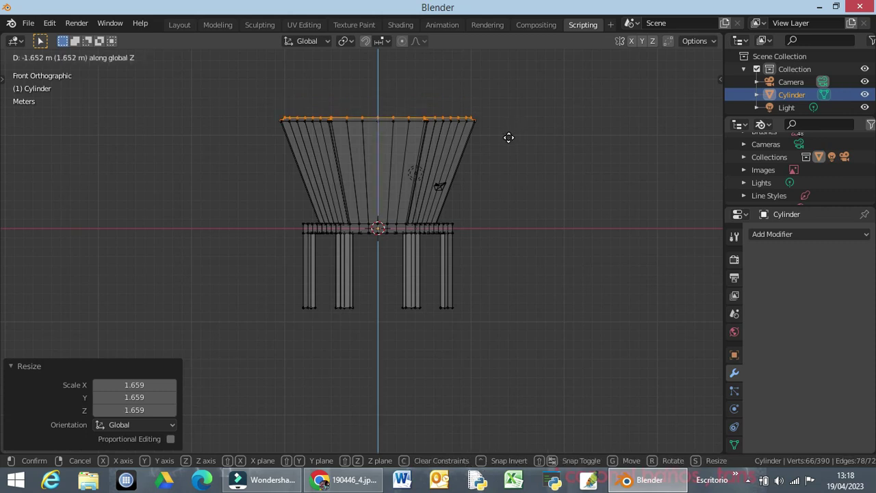
left_click(508, 137)
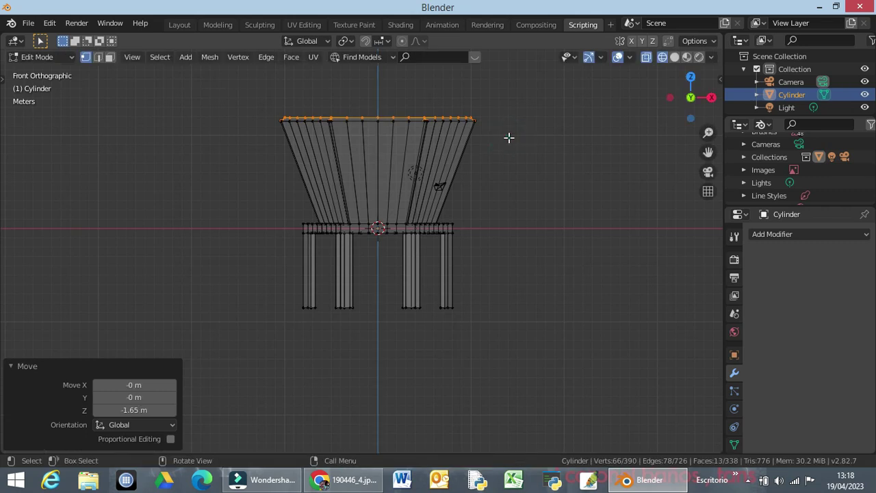
middle_click_drag(502, 156, 510, 176)
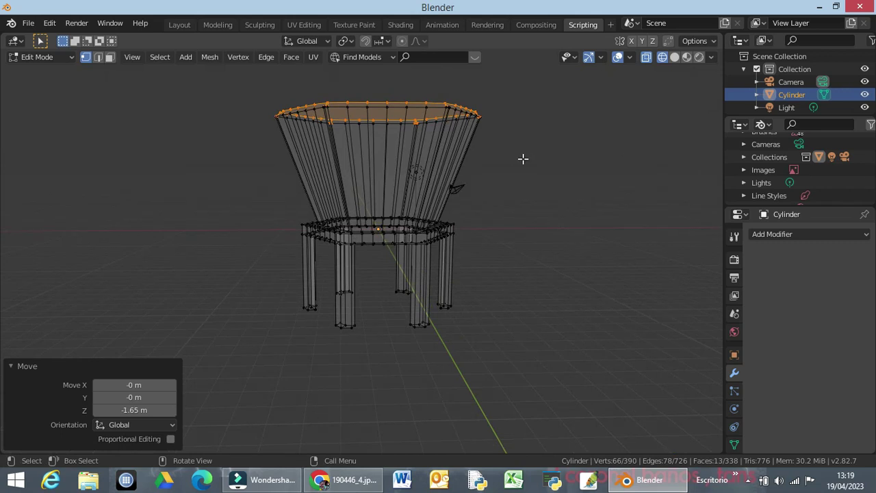
middle_click_drag(531, 148, 520, 180)
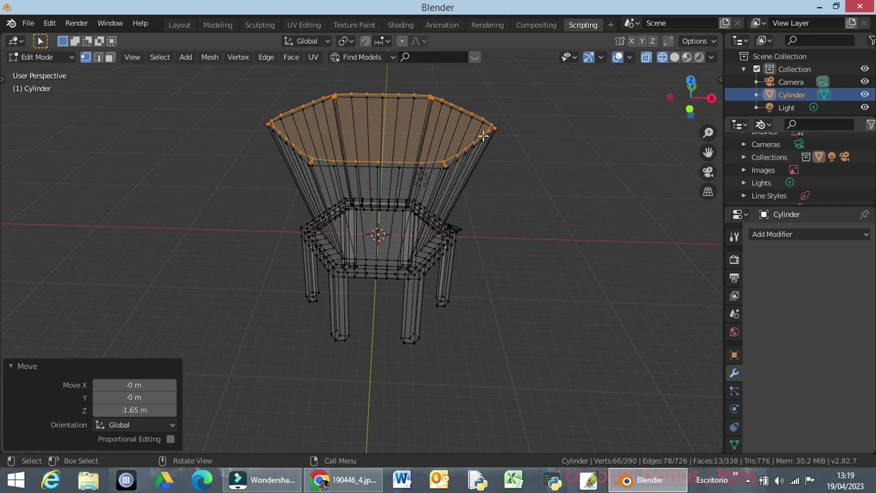
left_click(587, 155)
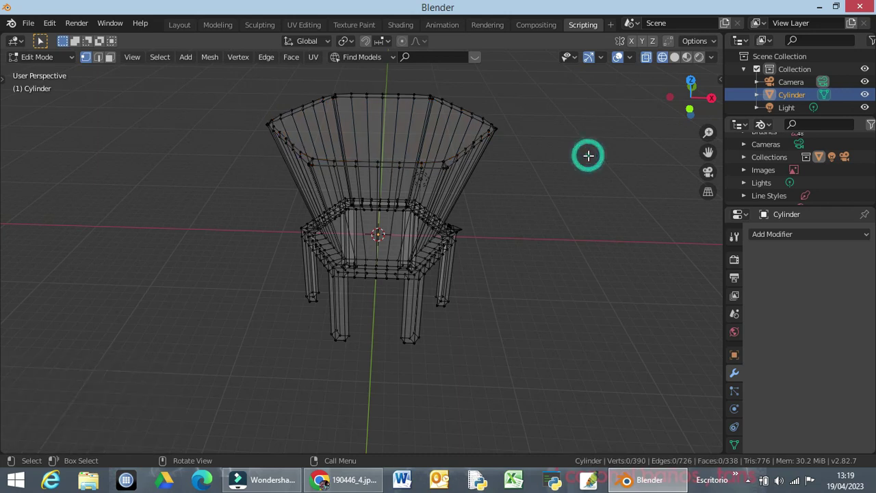
Switch to face selection and show the model with solid shading
left_click(109, 57)
left_click(331, 111)
left_click(216, 111)
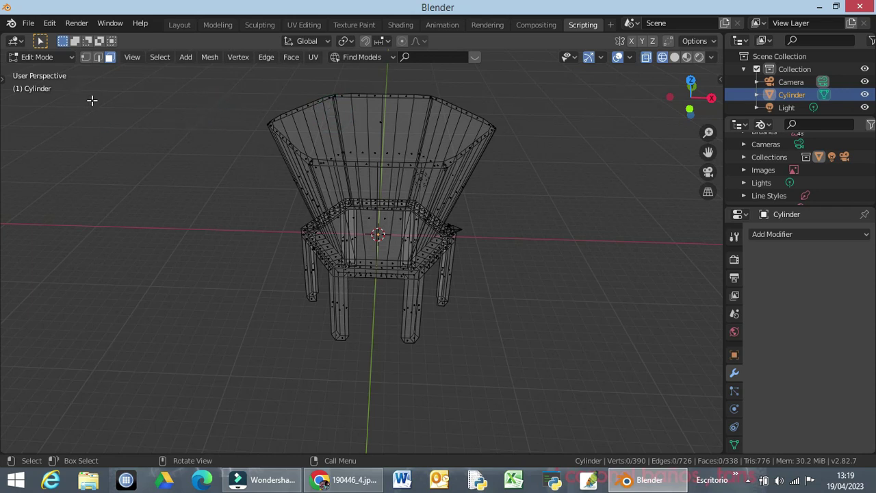
key("z")
left_click(226, 106)
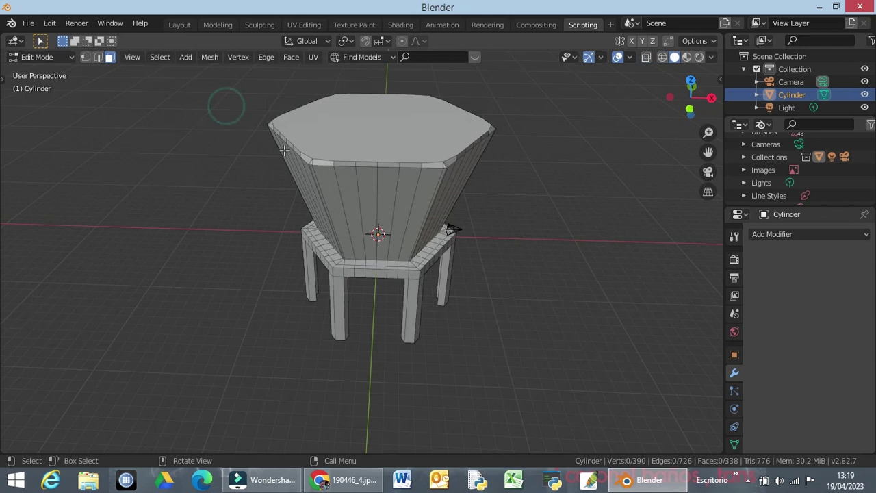
Examine the flared body from below and from above in orthographic views
middle_click_drag(538, 307, 536, 278)
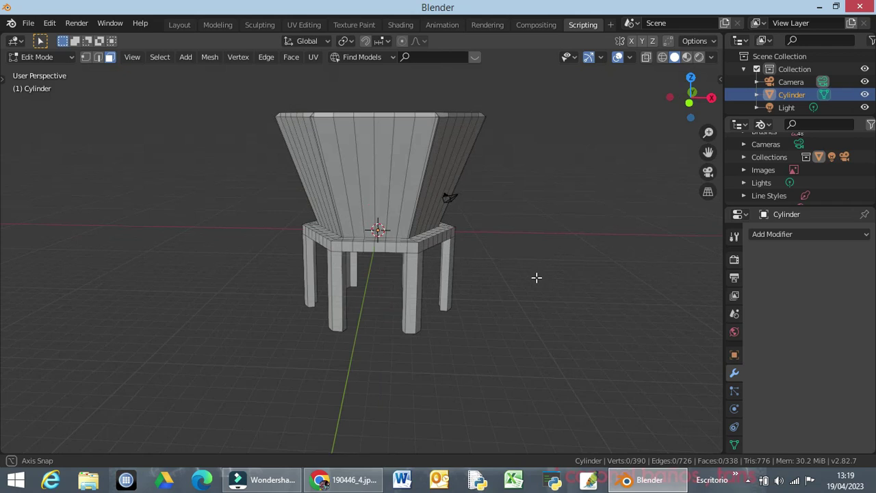
key("z")
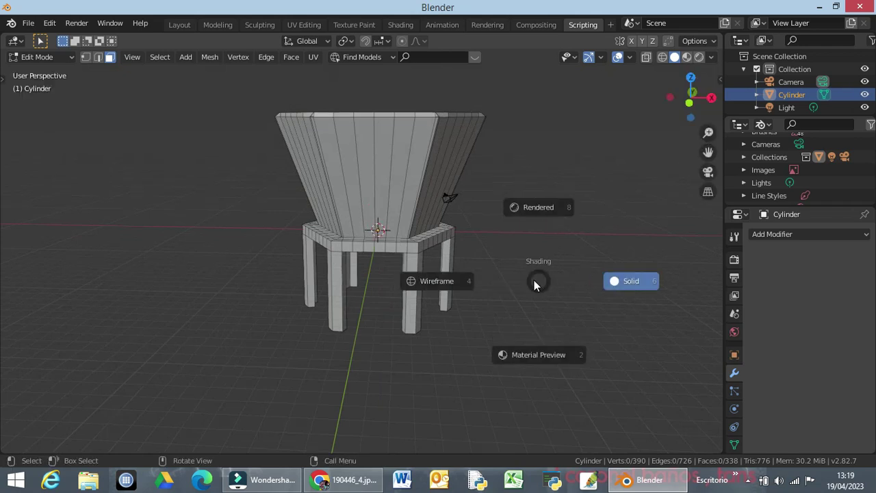
key("ctrl")
left_click(534, 281)
key("ctrl+KP_7")
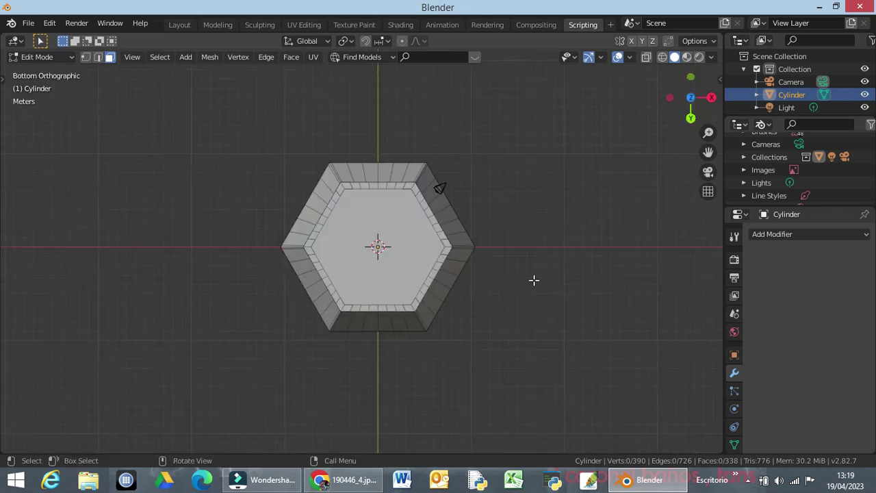
key("KP_7")
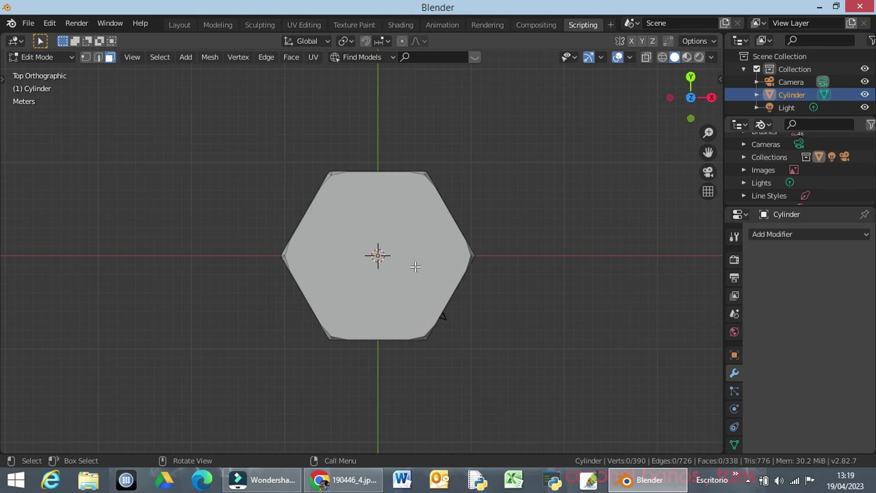
In front wireframe view, select all faces of the body's top band and scale them inward to about 0.86
key("KP_1")
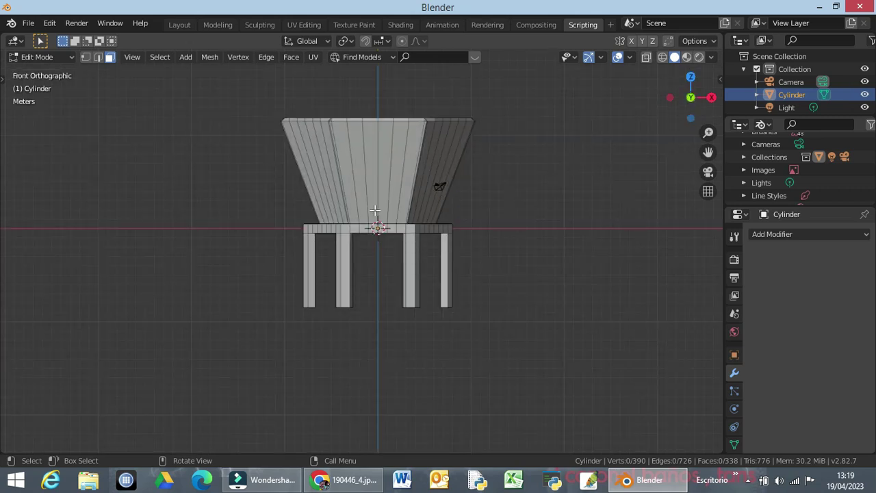
key("z")
left_click(272, 210)
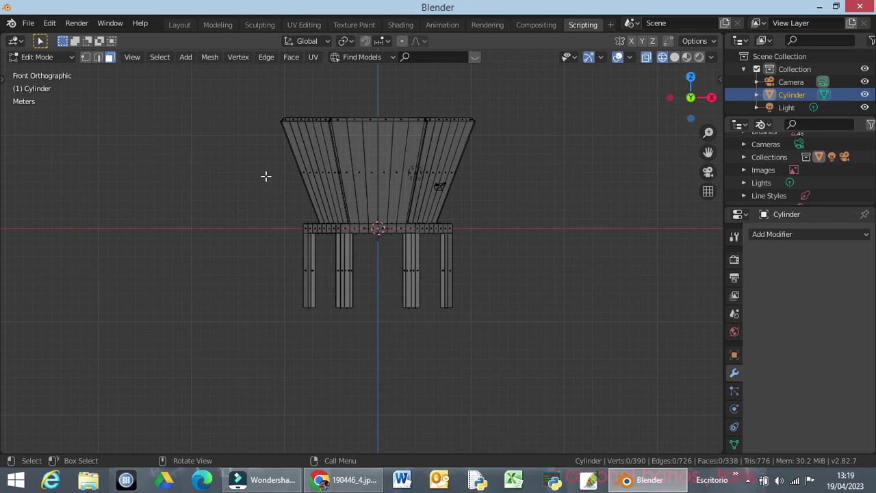
key("c")
left_click_drag(340, 134, 483, 145)
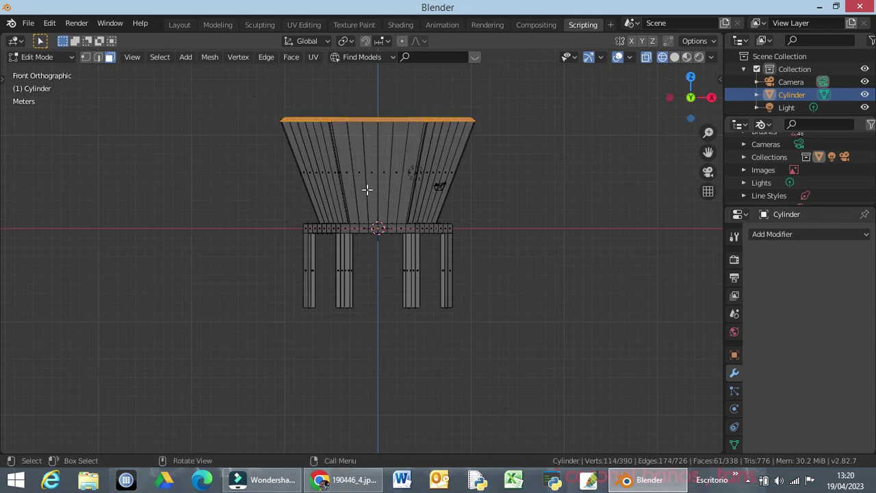
key("s")
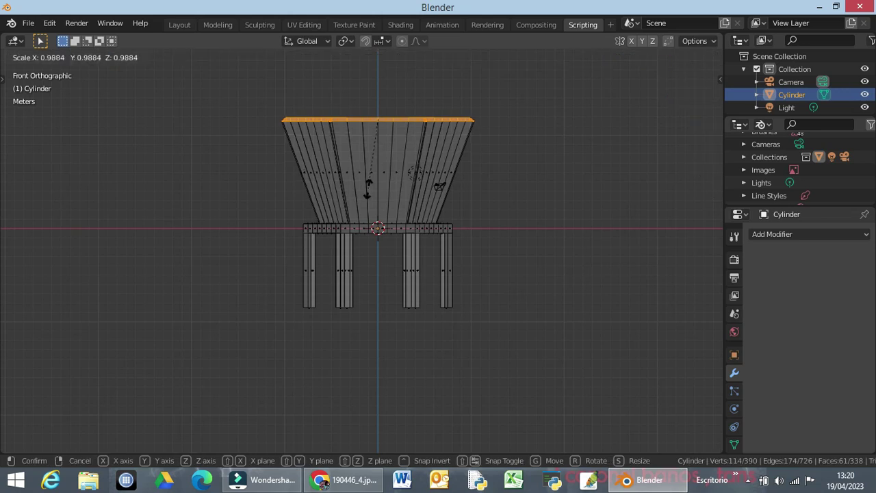
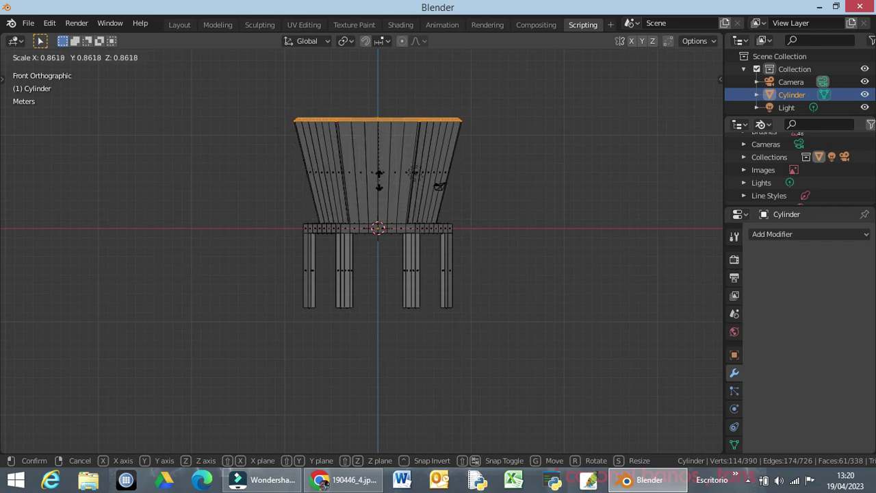
left_click(378, 179)
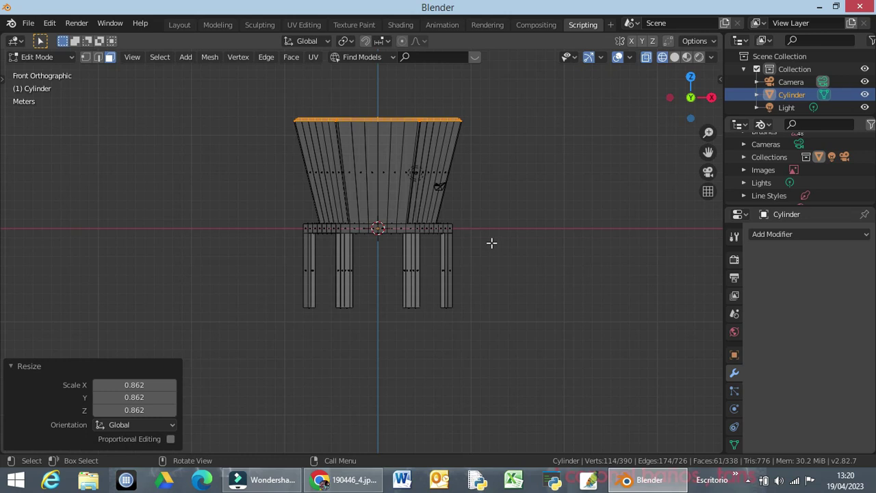
With solid shading, select only the body's top face and extrude it about 0.12 m upward
key("z")
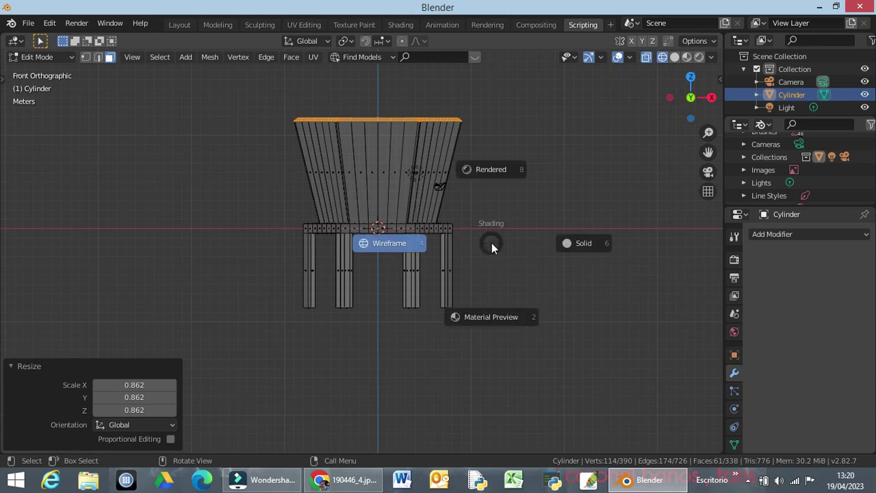
key("6")
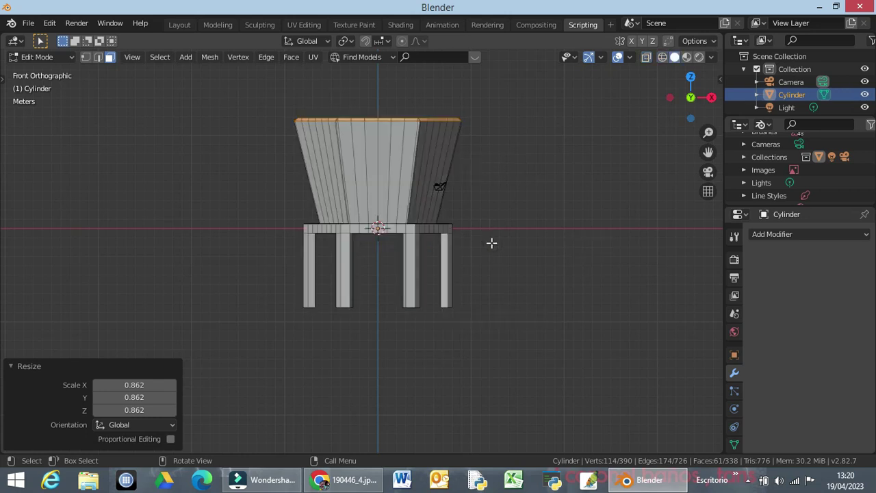
middle_click_drag(496, 197, 488, 303)
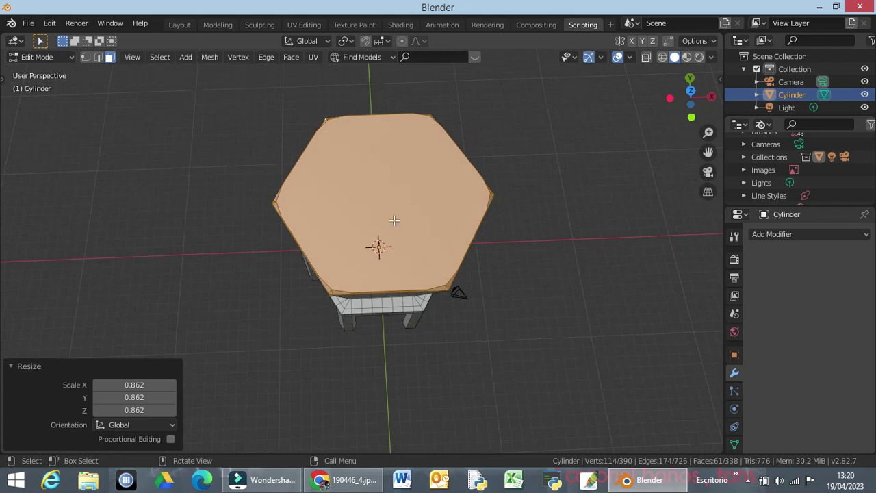
left_click(377, 211)
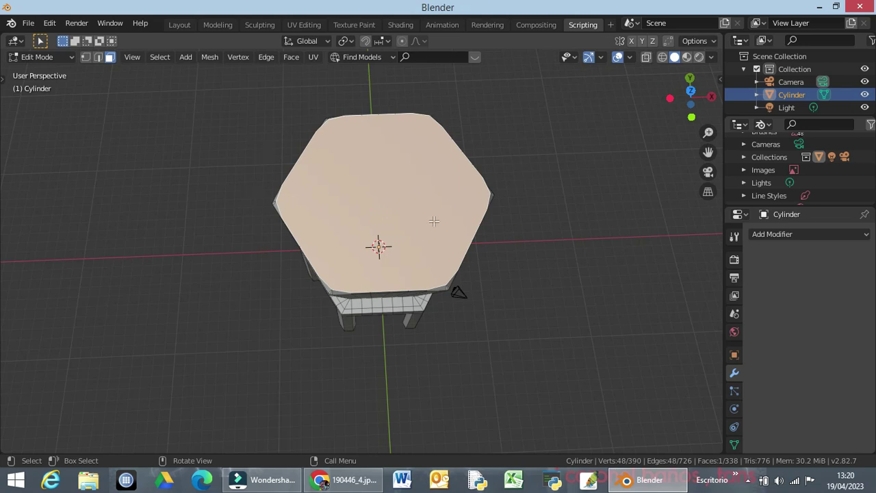
middle_click_drag(519, 321, 513, 227)
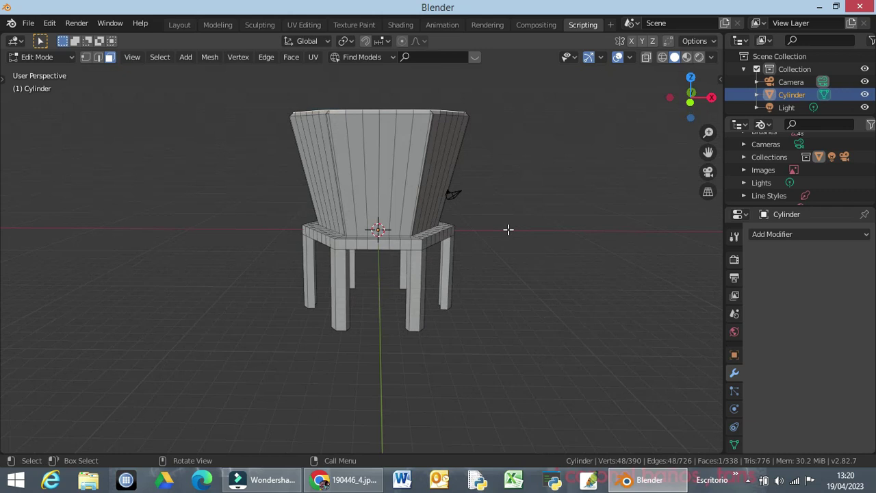
key("e")
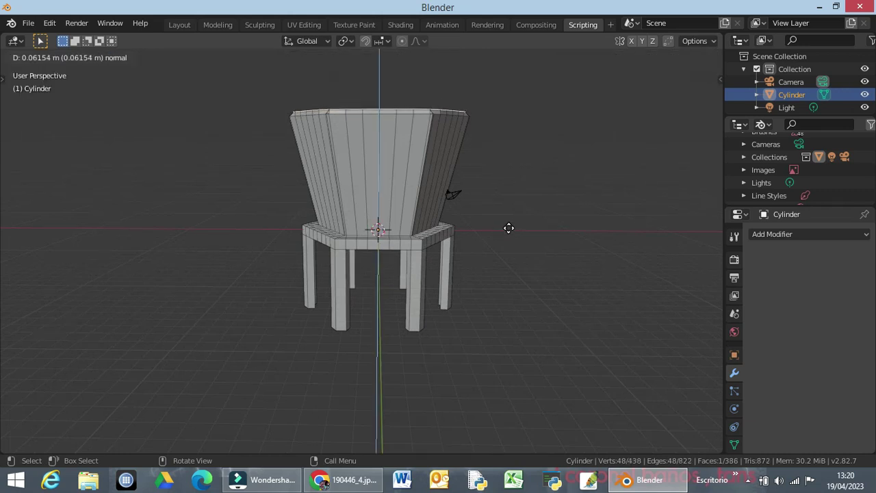
left_click(509, 228)
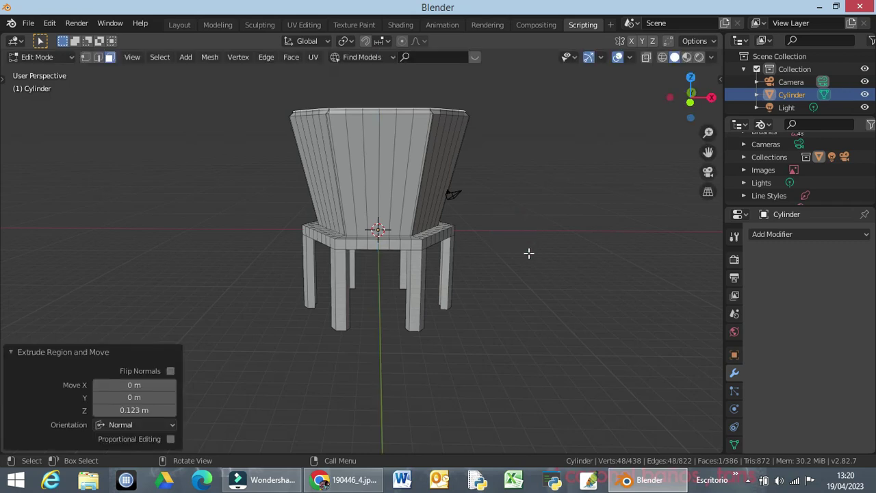
key("s")
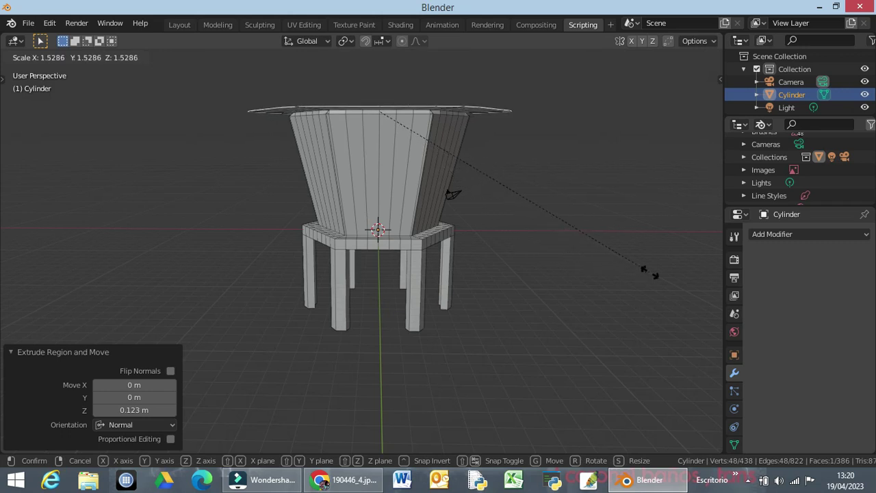
left_click(696, 281)
key("ctrl+z")
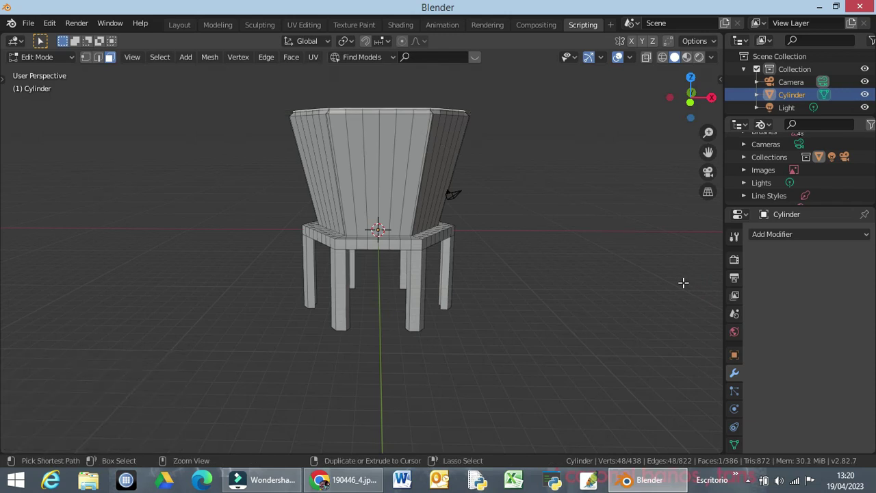
In top view, scale the extruded top face outward by about 1.45 to form an overhanging rim
key("KP_7")
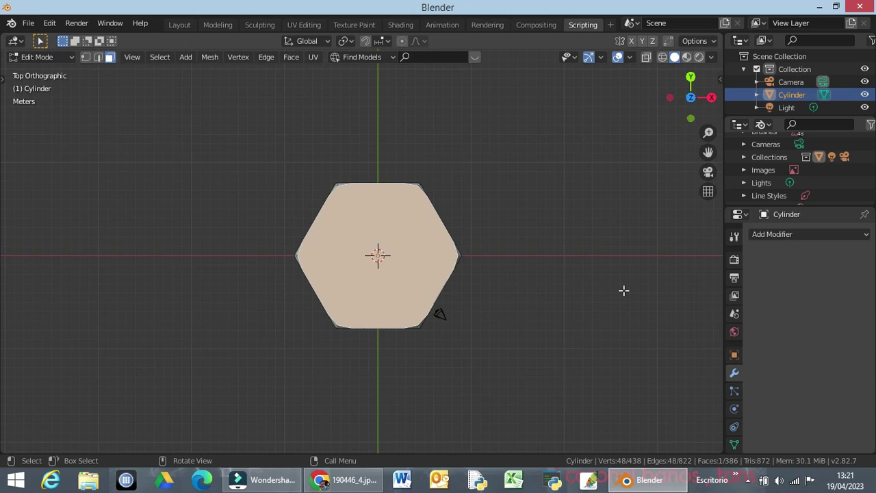
key("s")
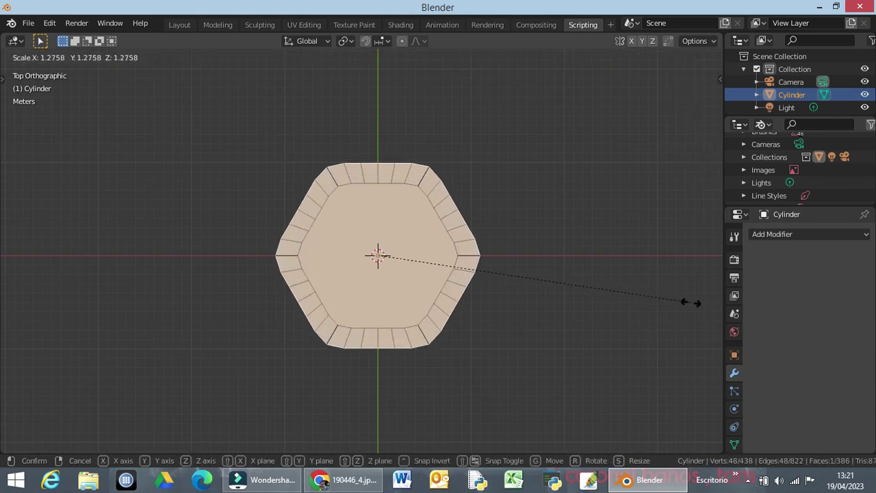
left_click(15, 307)
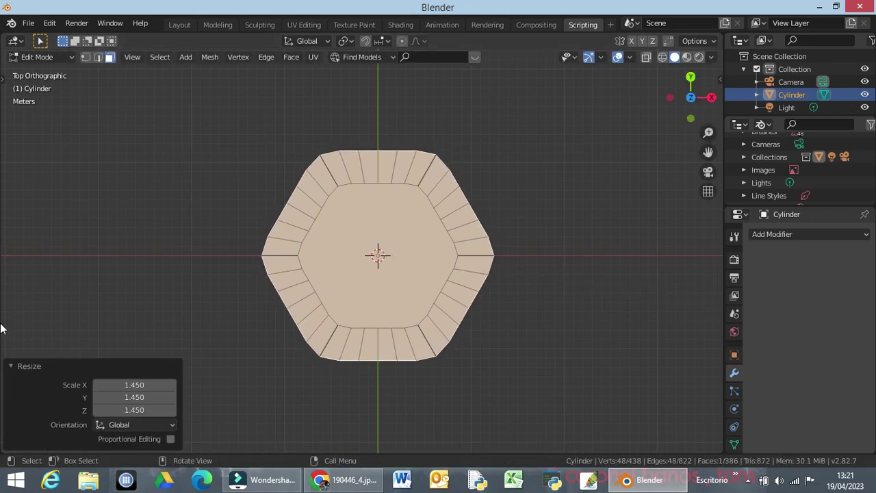
middle_click_drag(496, 384, 489, 284)
mouse_move(490, 255)
middle_mouse_down()
mouse_move(490, 267)
mouse_move(485, 258)
middle_mouse_up()
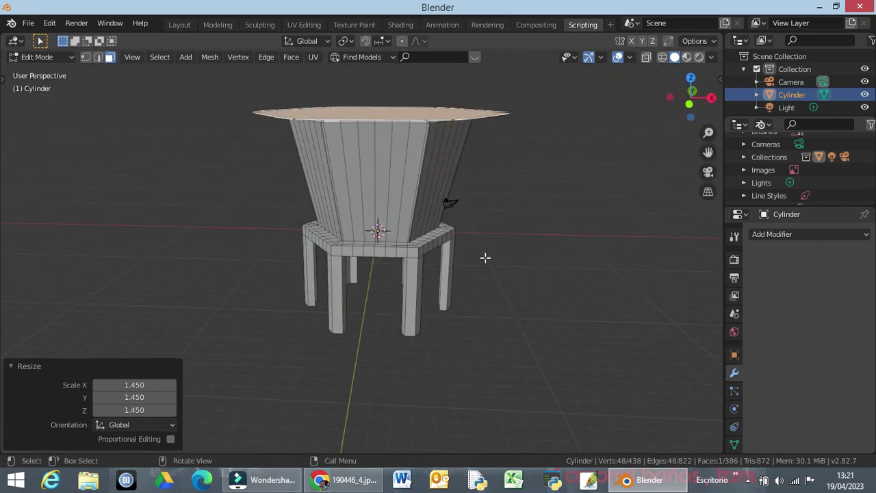
Extrude the overhanging top face about 1.19 m upward and scale it inward to about 0.846 to form a sloped roof tier
key("e")
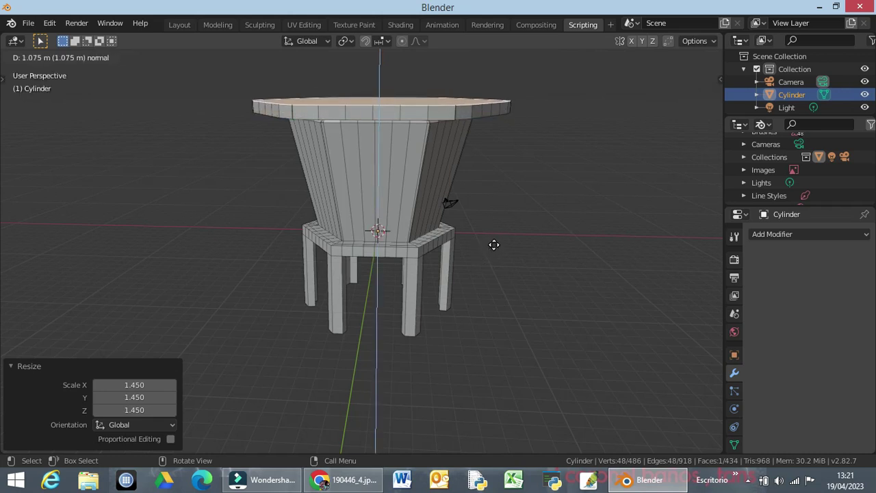
left_click(493, 244)
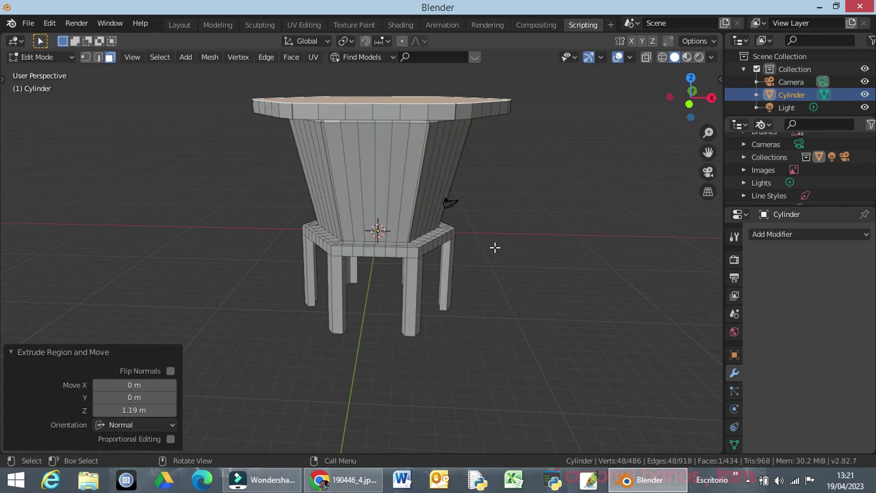
key("s")
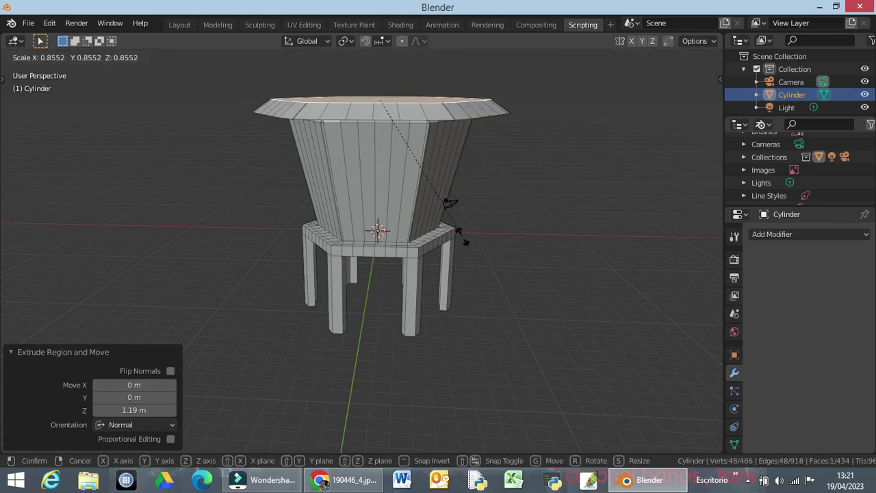
left_click(459, 236)
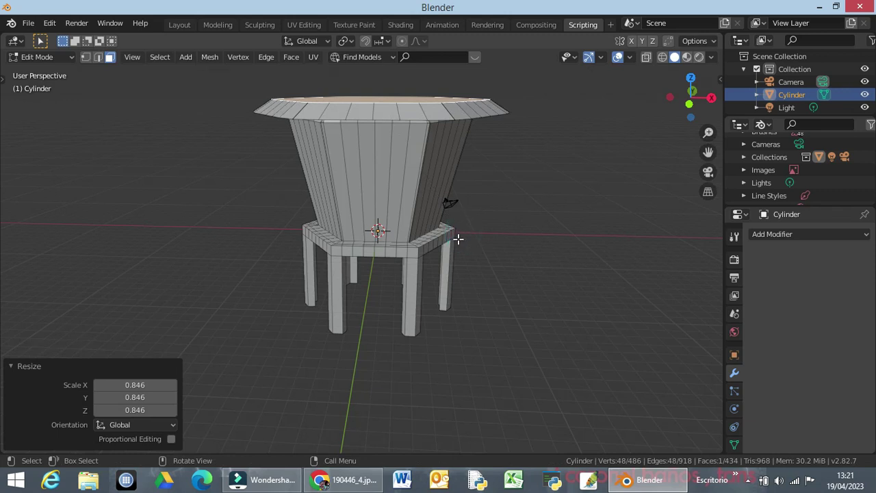
Extrude the roof's top face about 0.236 m upward and scale it outward by about 1.085 to form the next overhang
key("e")
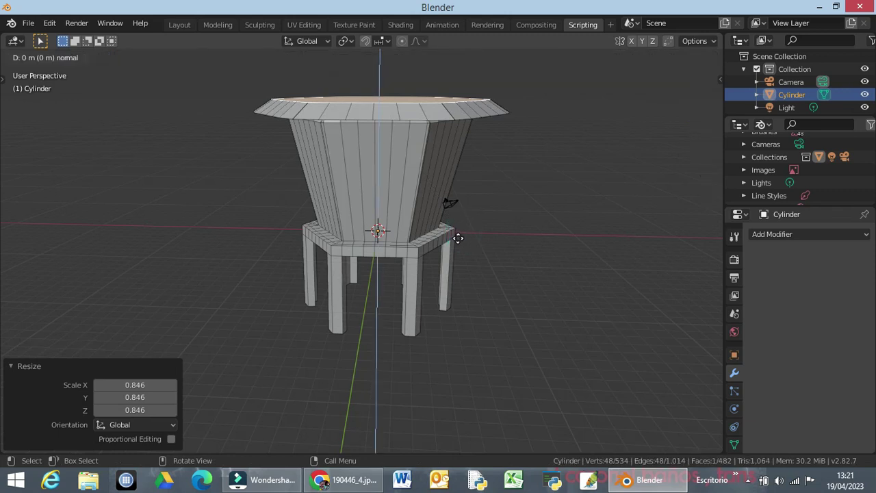
left_click(459, 238)
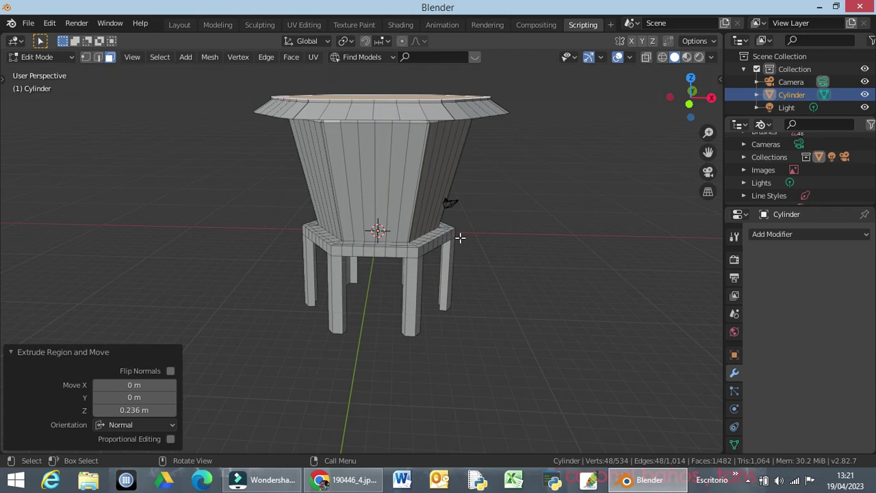
key("KP_7")
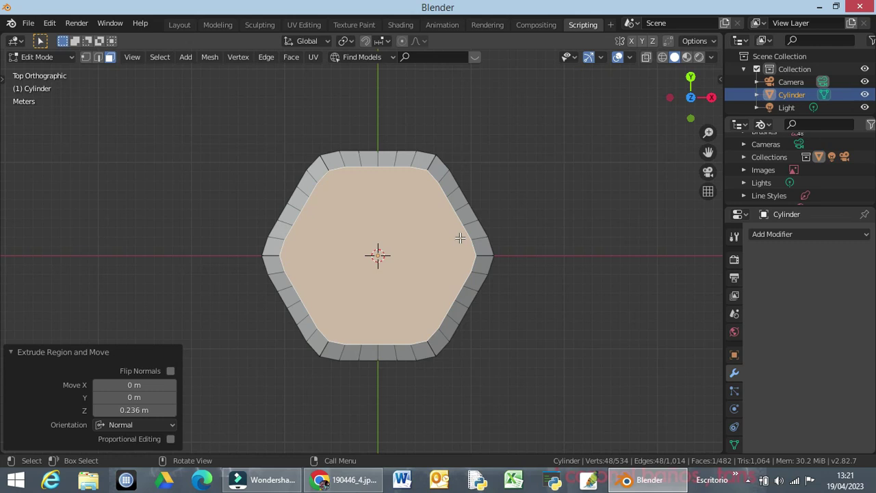
key("s")
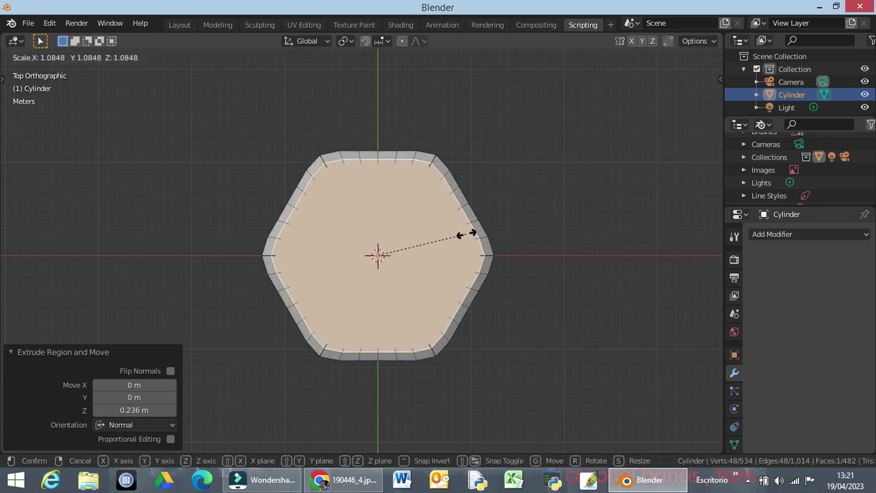
left_click(467, 234)
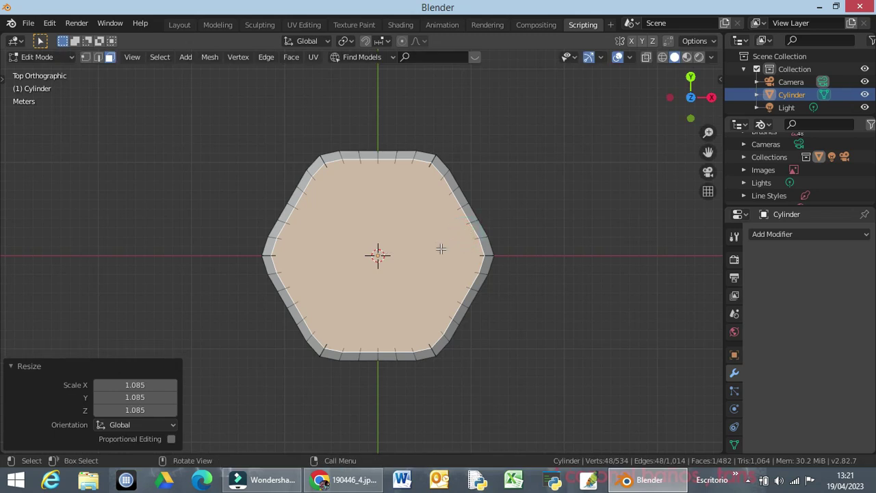
key("KP_1")
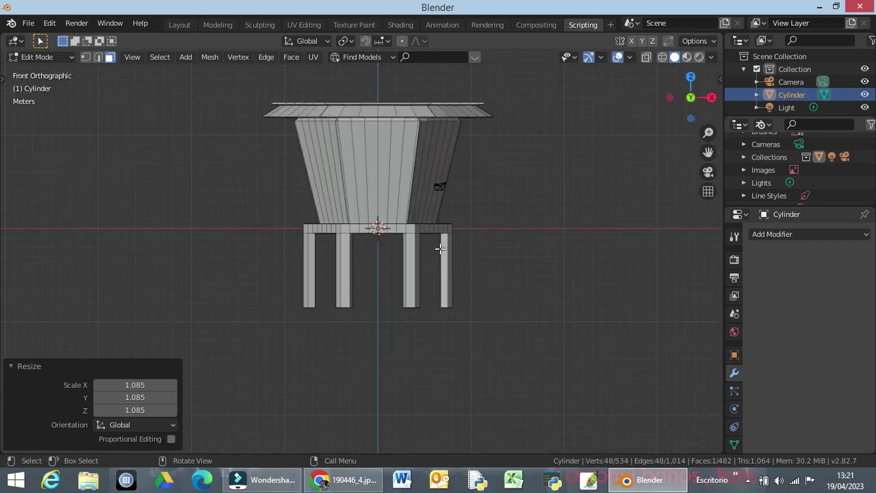
key("e")
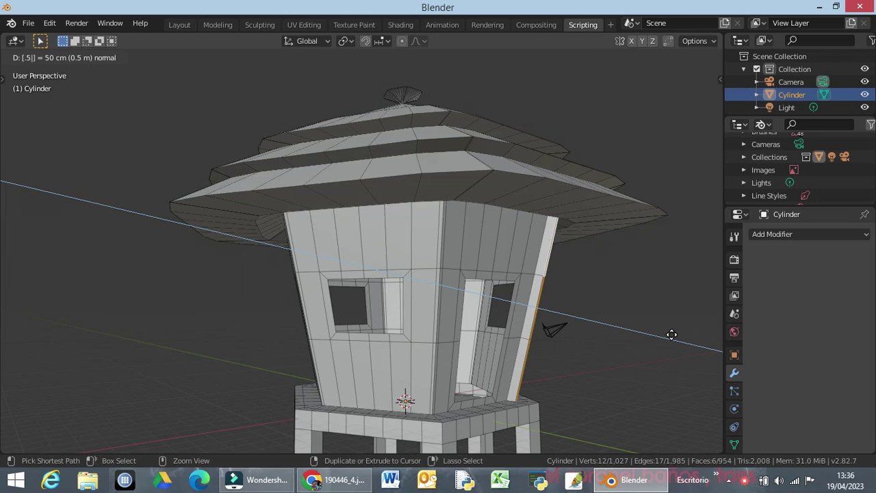
key("Return")
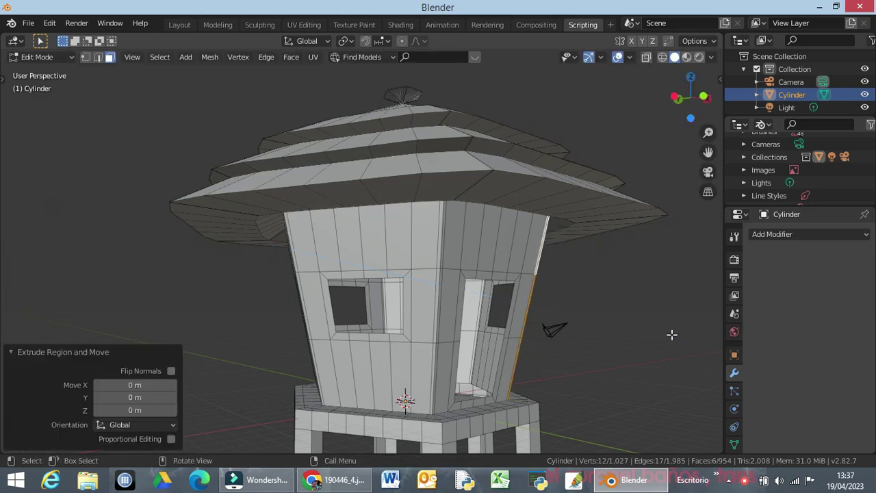
key("ctrl")
key("ctrl+z")
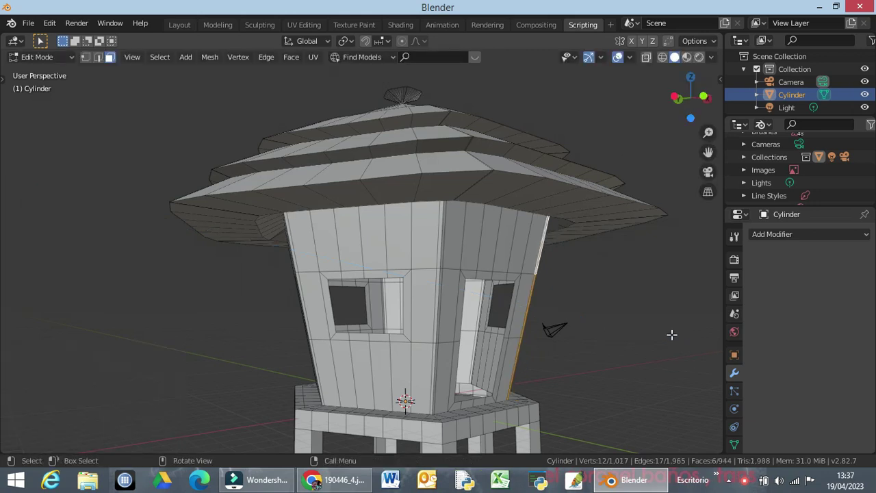
Extrude the full-height narrow corner strips on both sides of the doorway wall outward by 0.25 m
middle_click_drag(516, 395, 509, 357)
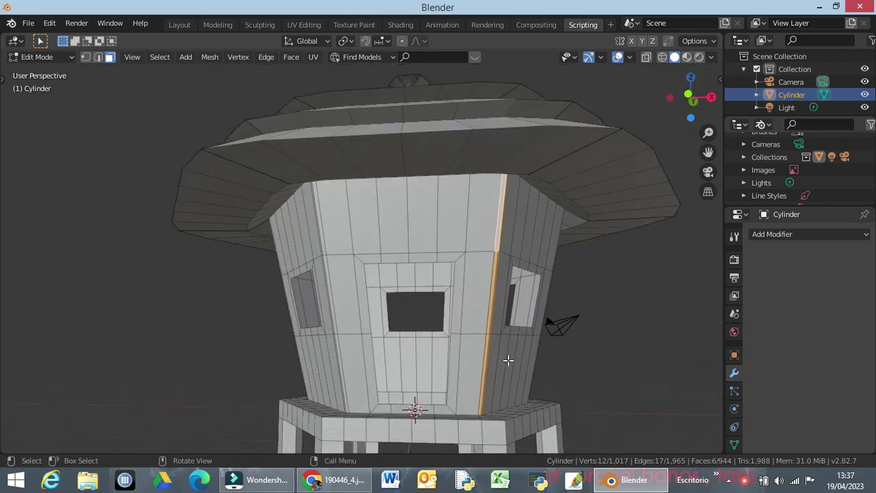
left_click(497, 240)
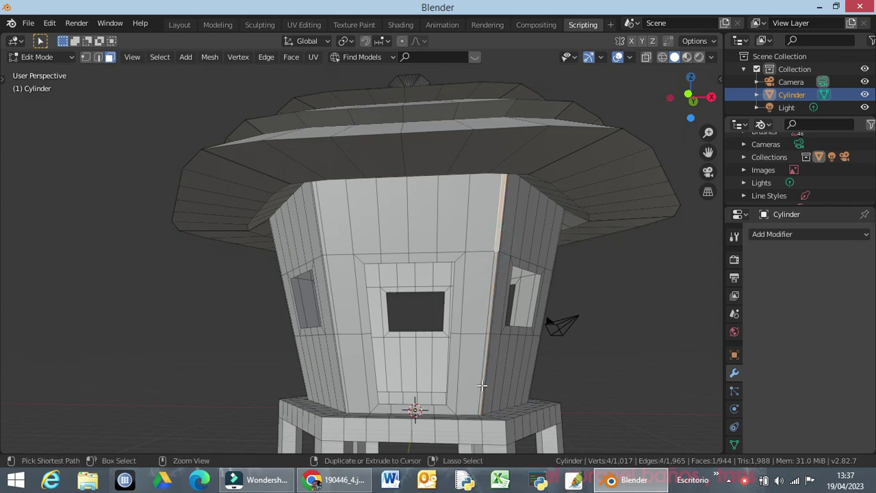
scroll(475, 388, "up", 2)
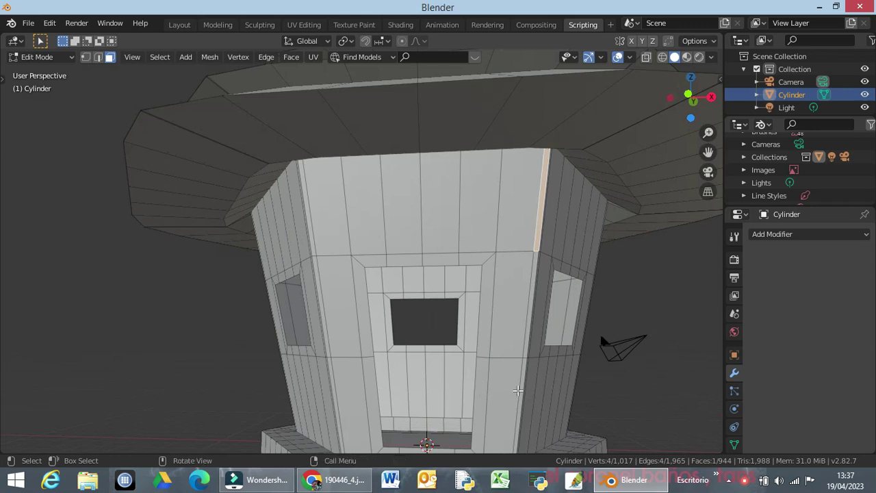
left_click(519, 386, "ctrl")
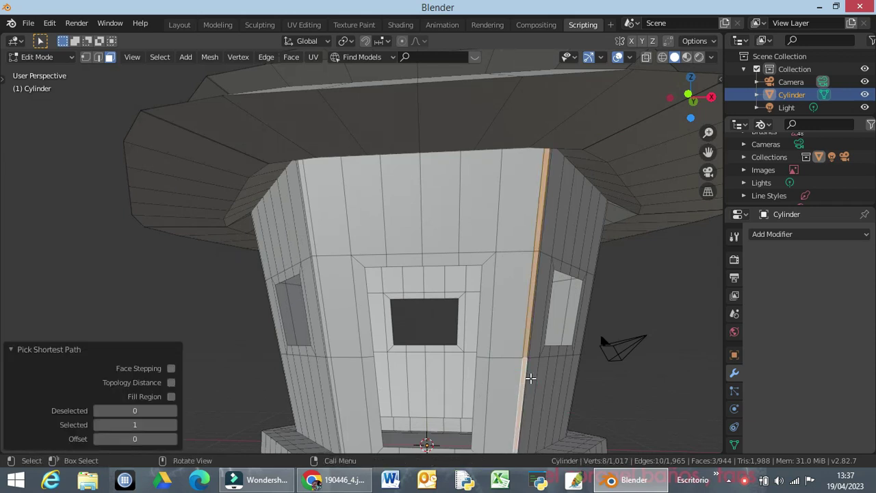
key("e")
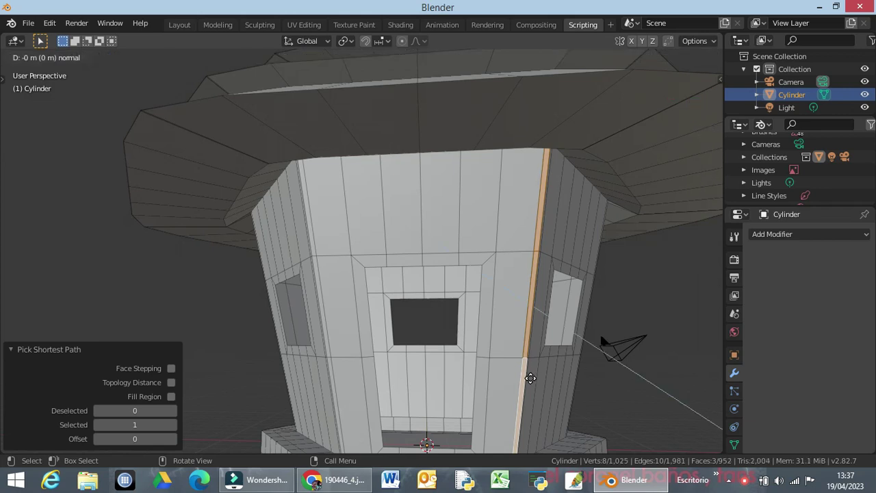
right_click(531, 378)
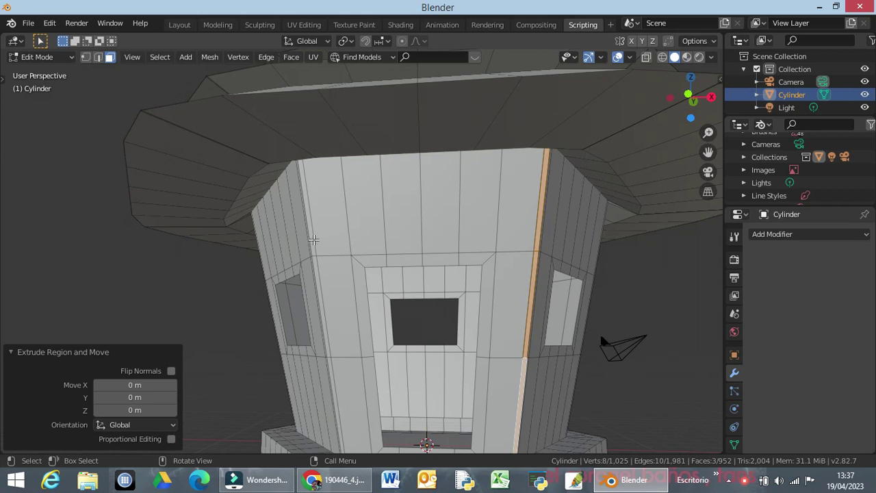
left_click(311, 238, "shift")
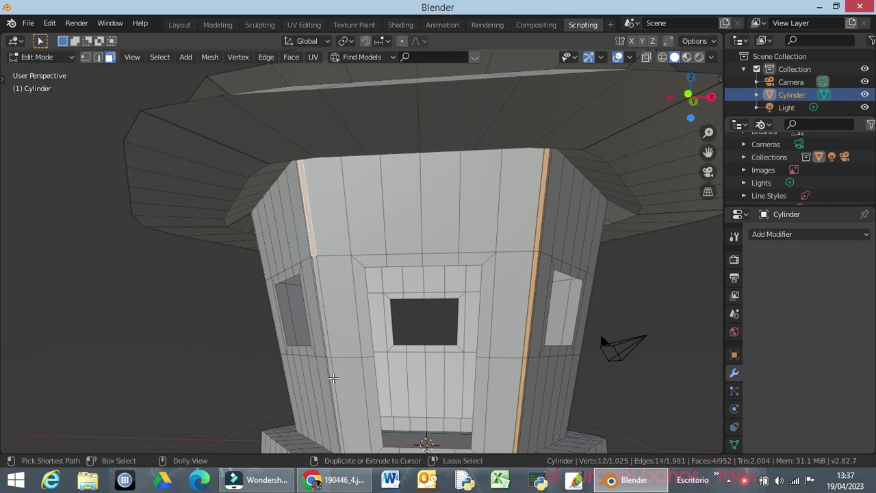
left_click(332, 378, "ctrl")
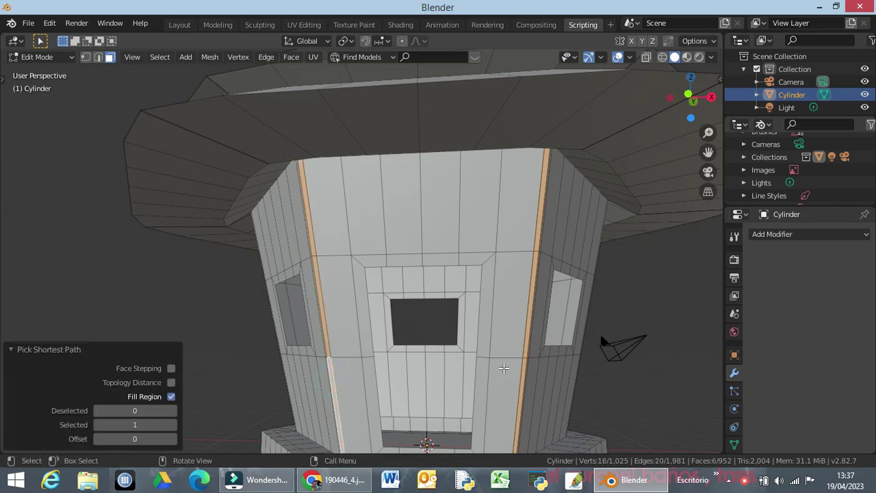
scroll(502, 368, "down", 5)
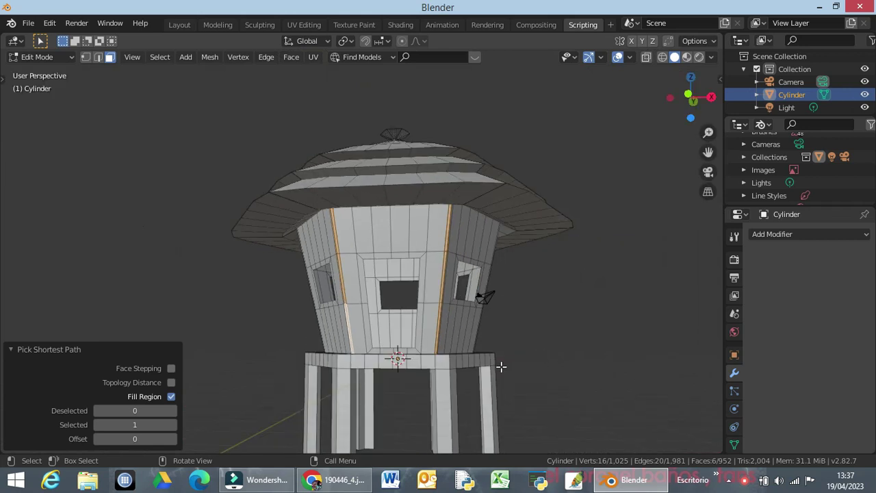
key("KP_3")
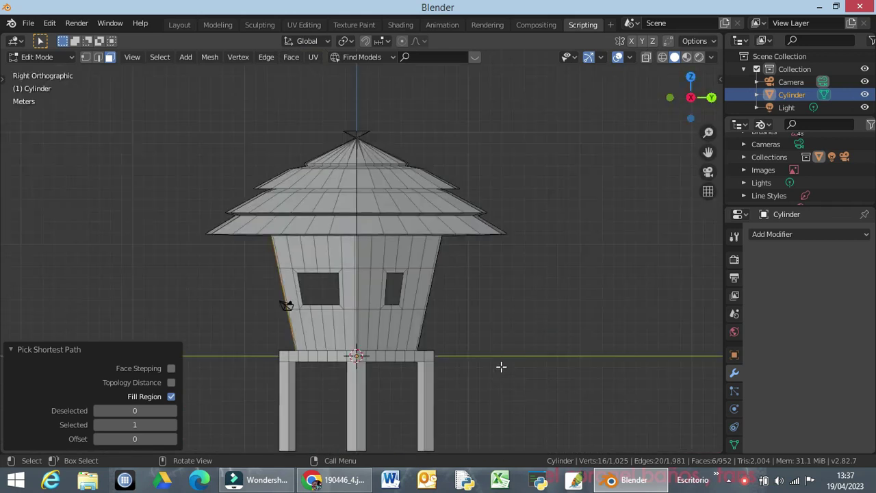
scroll(252, 323, "up", 2)
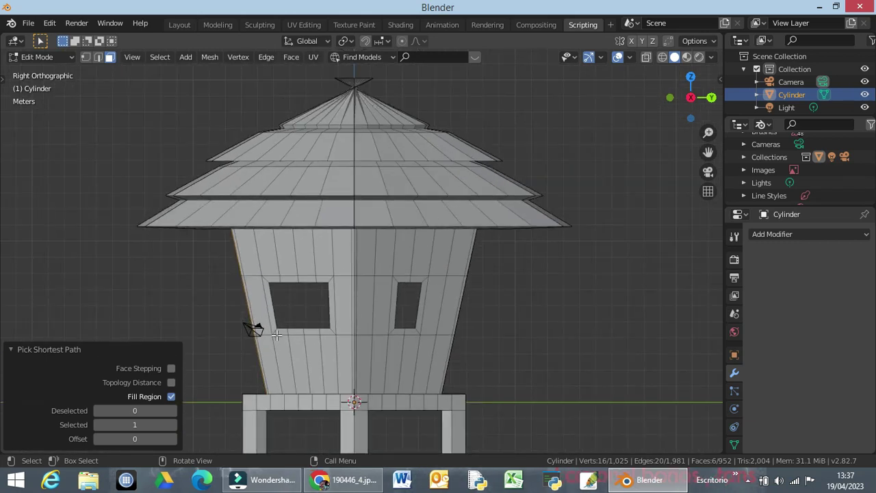
key("e")
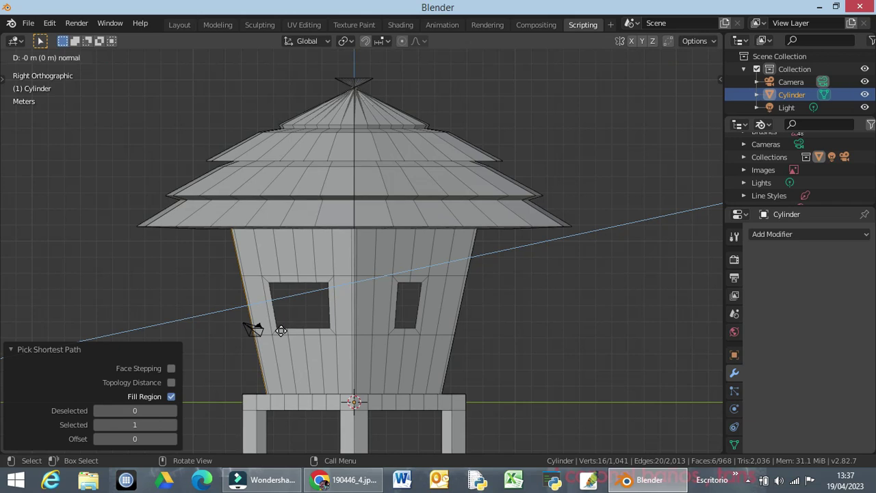
type(".25")
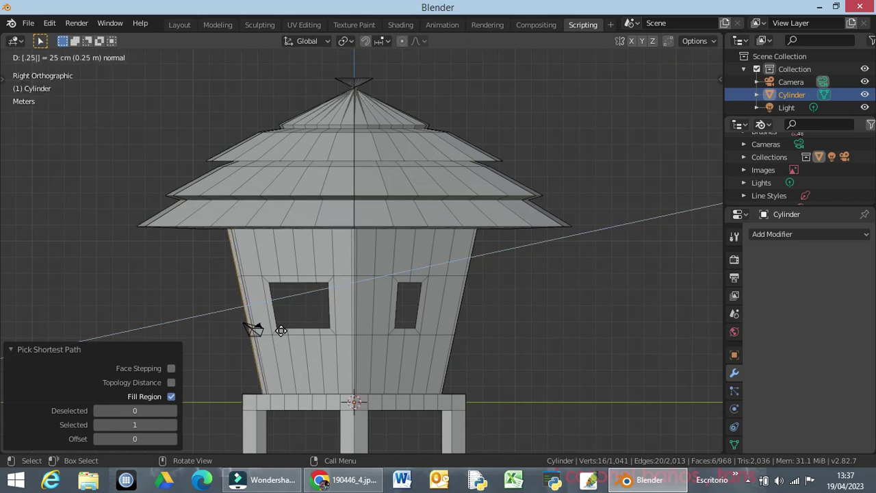
key("Return")
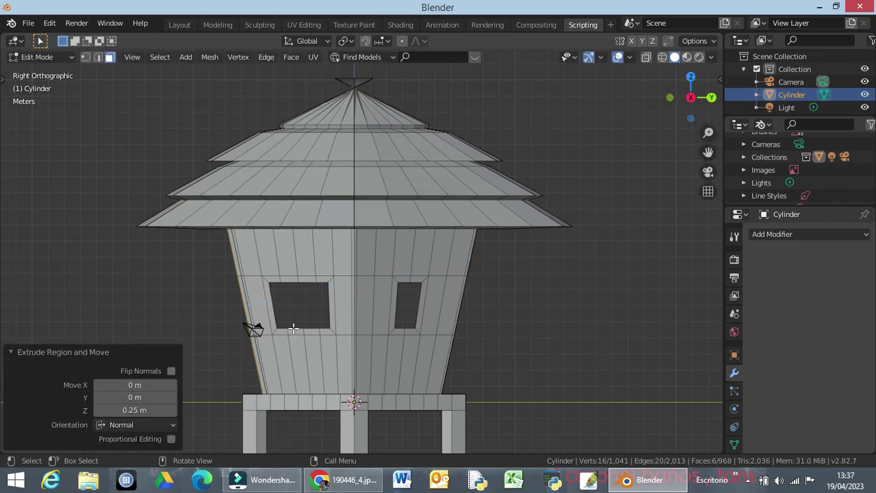
Extrude the full-height narrow strips at both edges of the window wall next to the doorway outward by 0.25 m
middle_click_drag(293, 338, 353, 334)
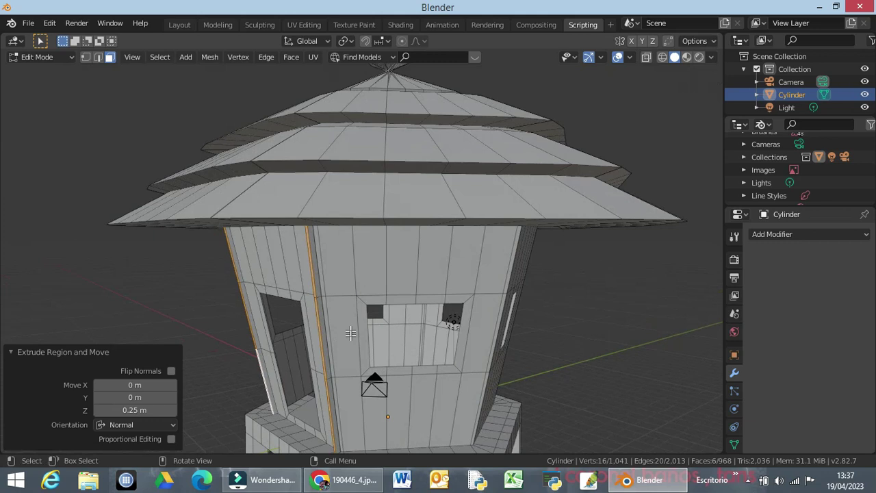
left_click(319, 264)
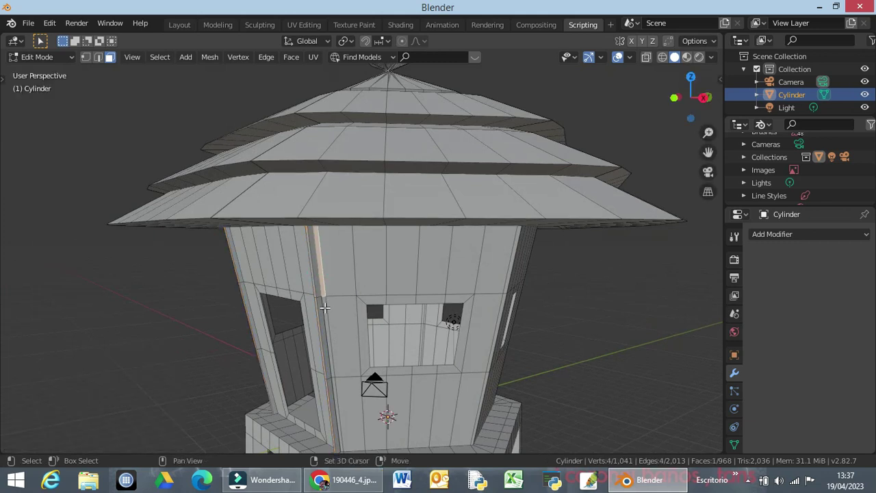
left_click(324, 308, "shift")
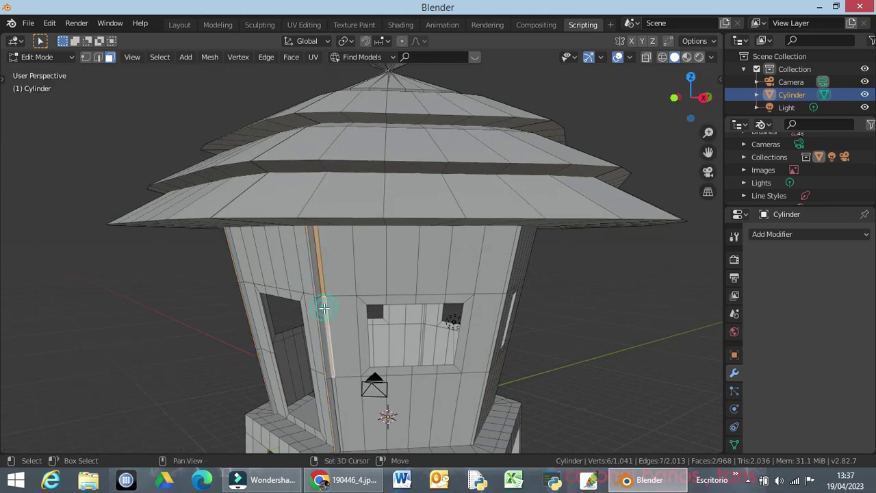
left_click(334, 387, "shift")
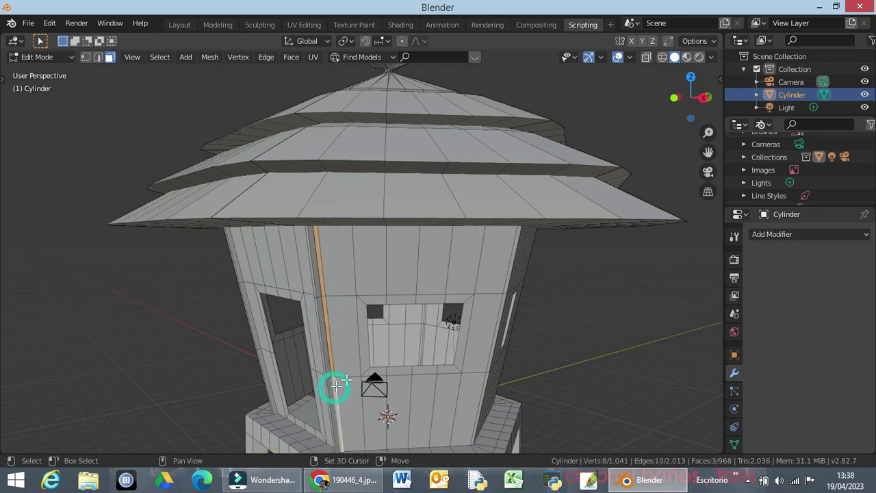
left_click(508, 272, "shift")
left_click(486, 378, "ctrl+shift")
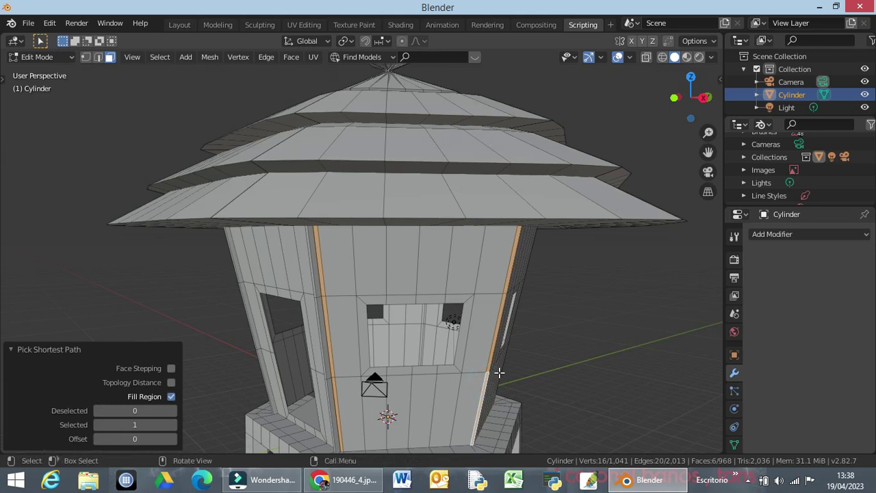
type("e")
type(".25")
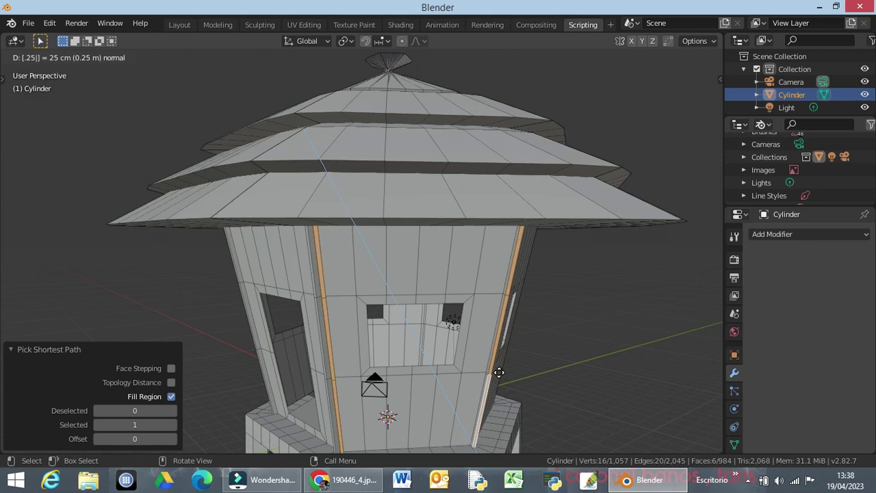
key("Return")
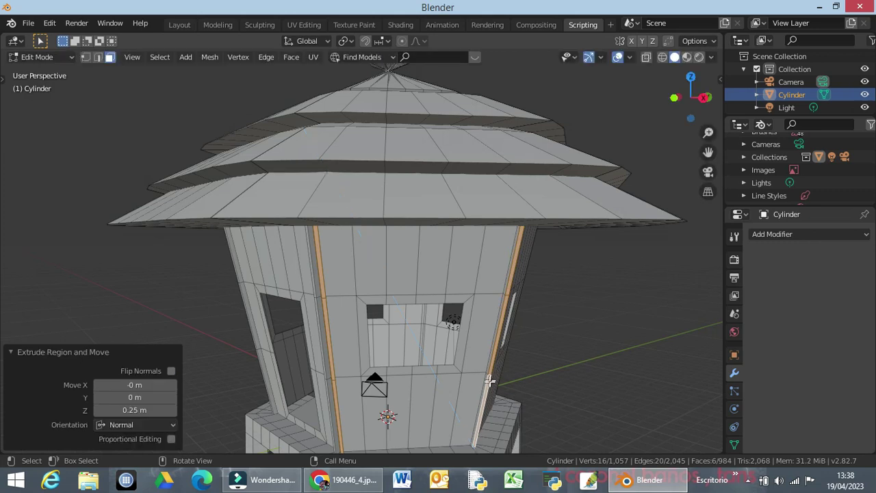
middle_click_drag(502, 372, 403, 315)
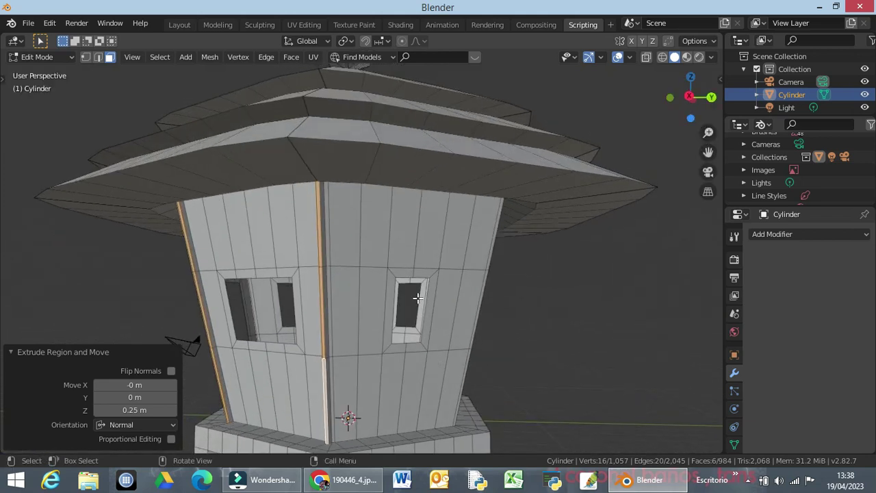
Extrude the full-height narrow strips at both edges of the adjacent small-window wall outward by 0.25 m
left_click(327, 246)
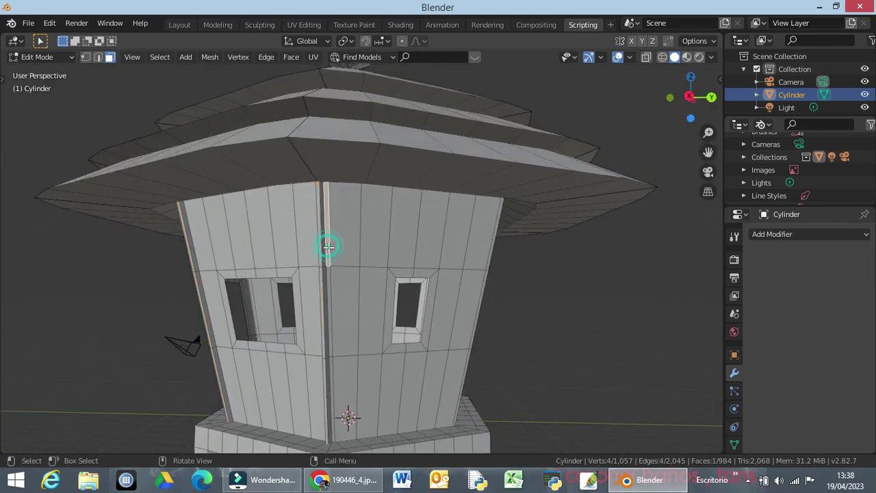
left_click(329, 301, "shift")
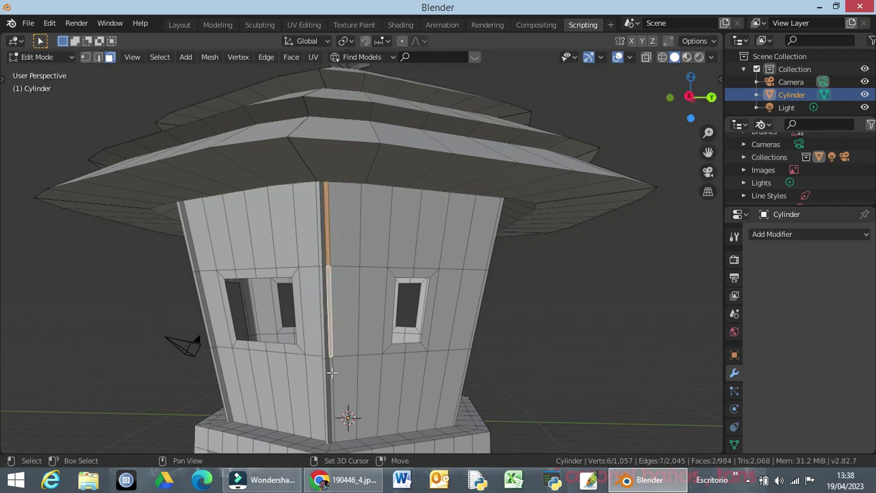
left_click(330, 369, "shift")
middle_click_drag(378, 386, 394, 281)
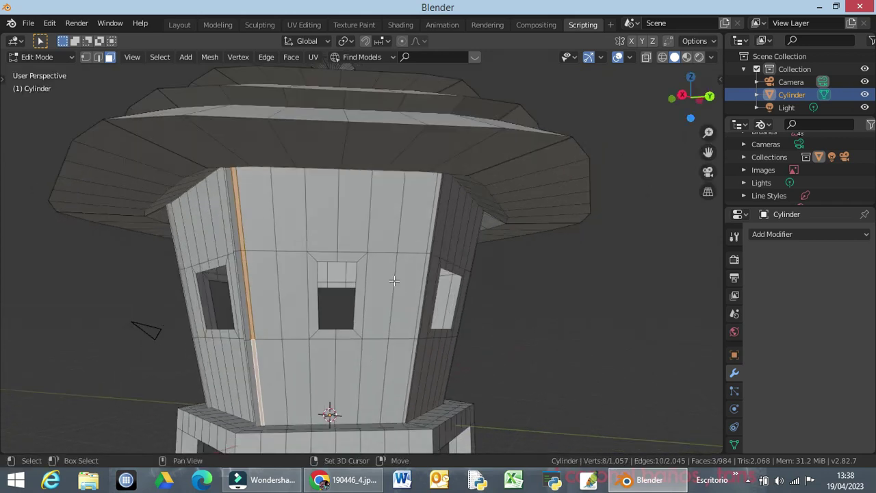
left_click(430, 241, "shift")
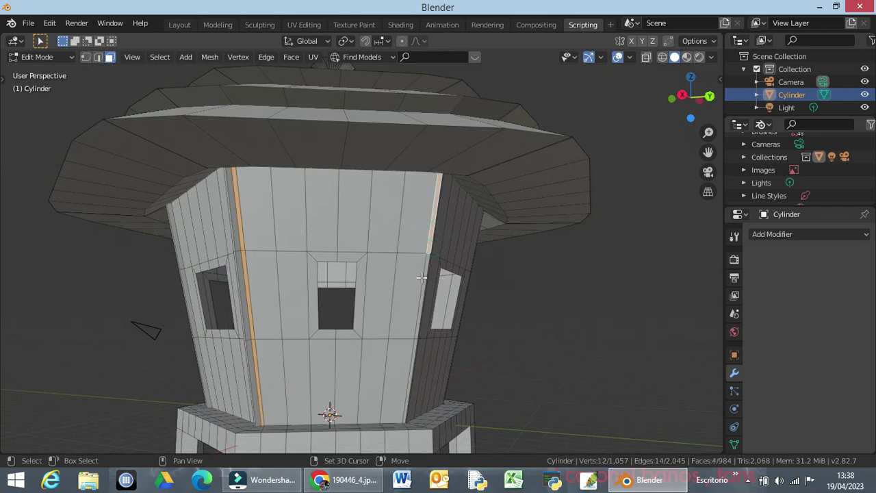
left_click(415, 344, "shift")
left_click(418, 319, "shift")
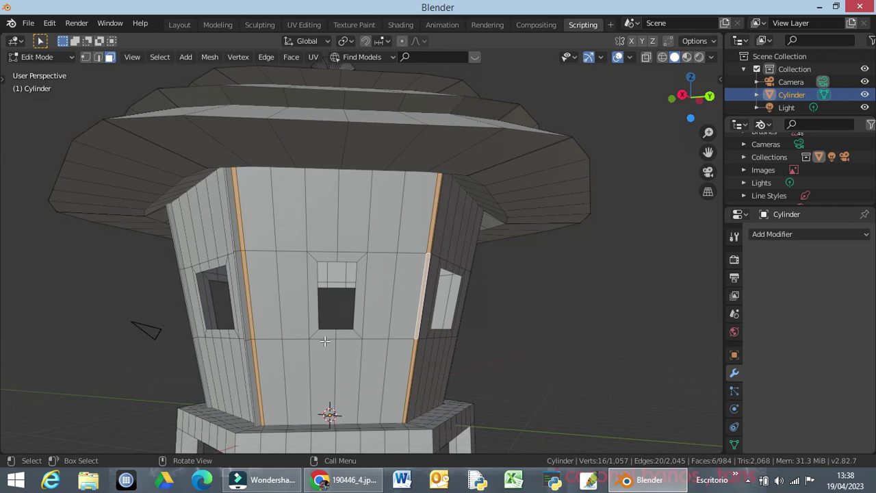
middle_click_drag(328, 337, 417, 348)
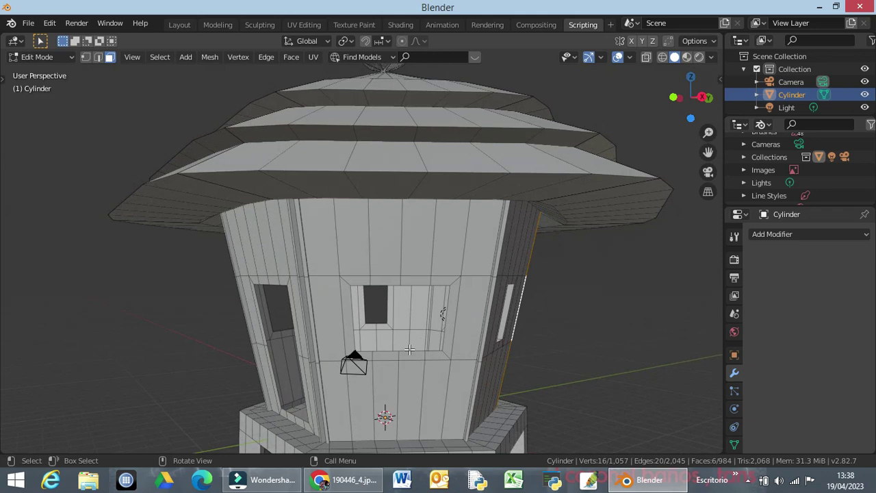
type("e.25")
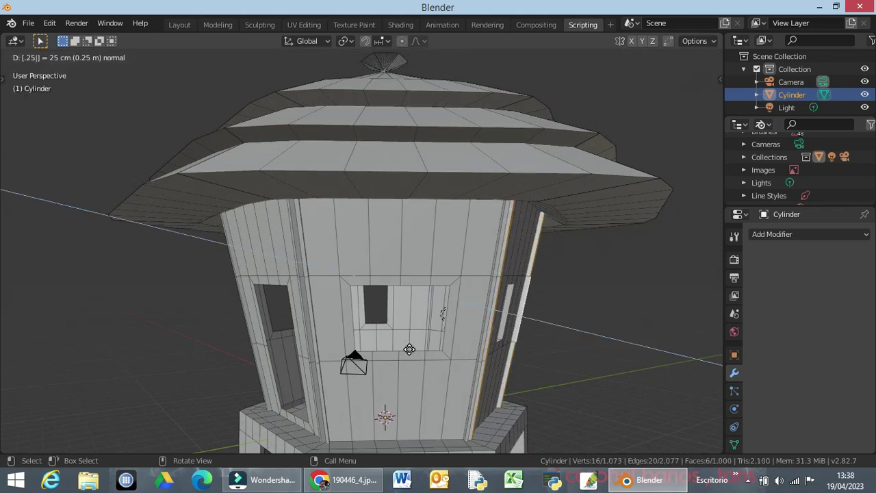
key("Return")
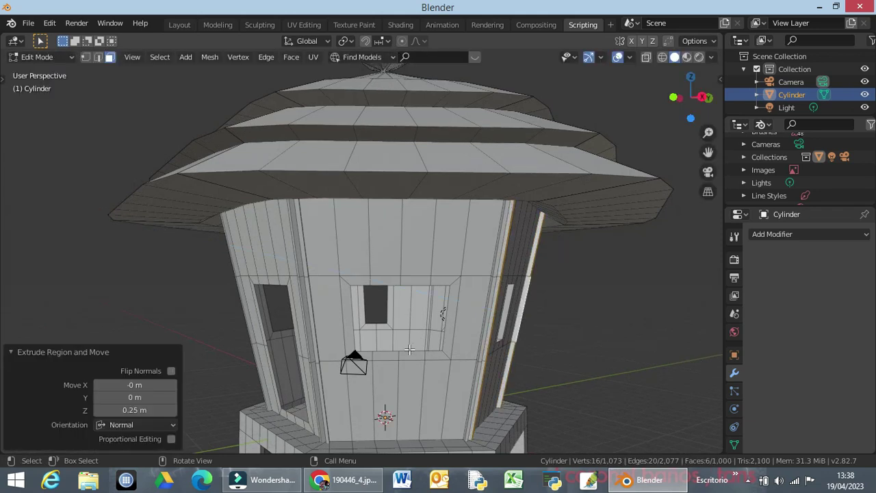
Extrude the full-height narrow strips at both edges of the next wall, with the wide window, outward by 0.25 m
middle_click_drag(514, 342, 319, 328)
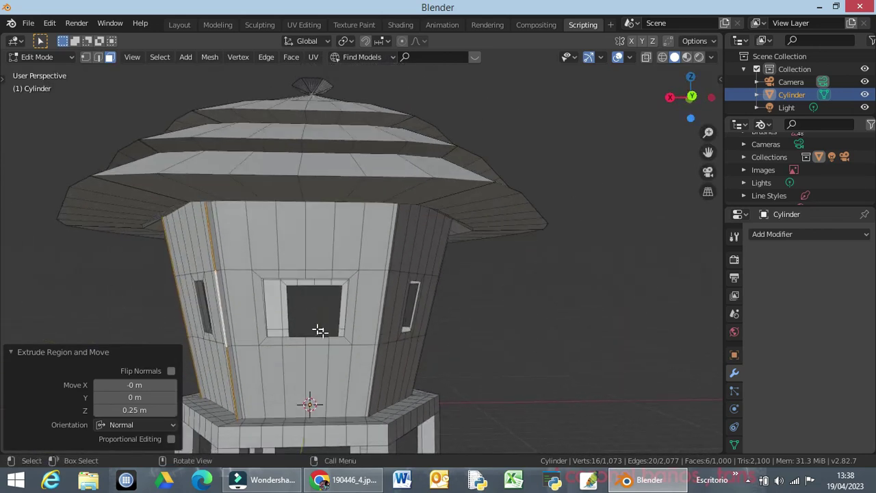
left_click(220, 255)
left_click(225, 288, "shift")
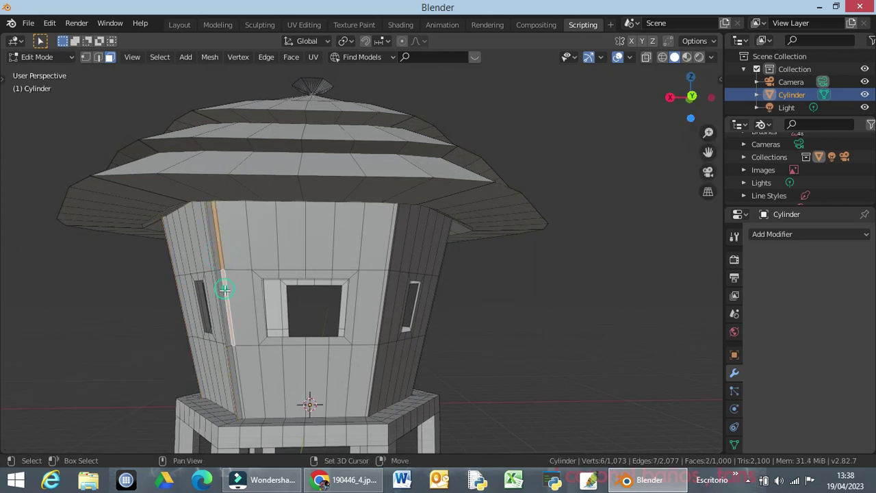
left_click(234, 354, "shift")
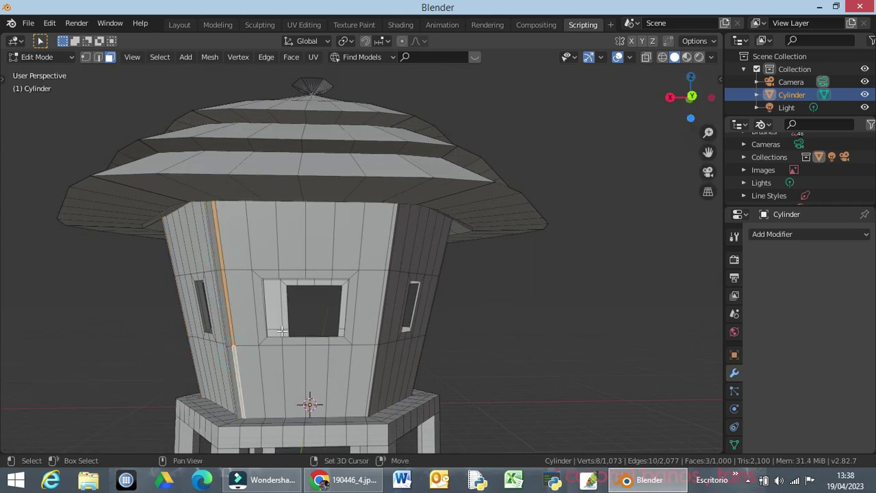
left_click(388, 253, "shift")
scroll(413, 316, "up", 5)
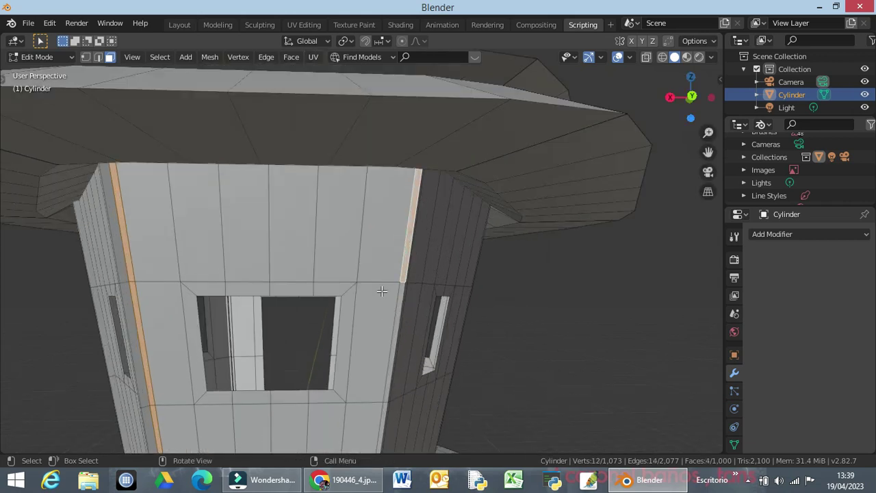
scroll(411, 314, "down", 2)
left_click(384, 406, "ctrl")
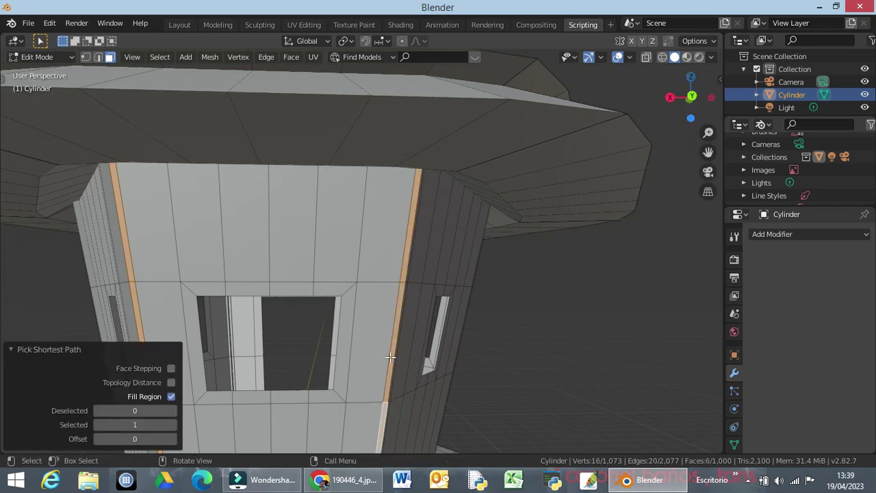
type("e.2")
type("5")
key("Return")
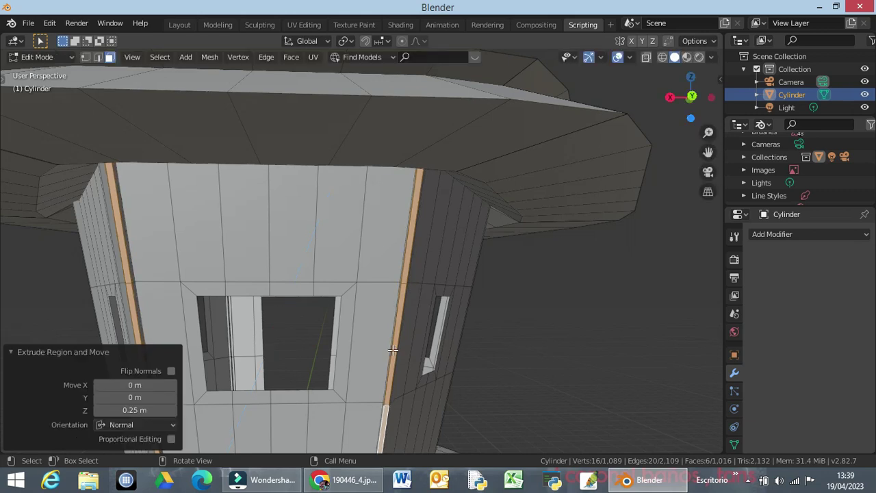
Extrude the full-height narrow strips at both edges of the following small-window wall outward by 0.25 m
middle_click_drag(424, 342, 250, 273)
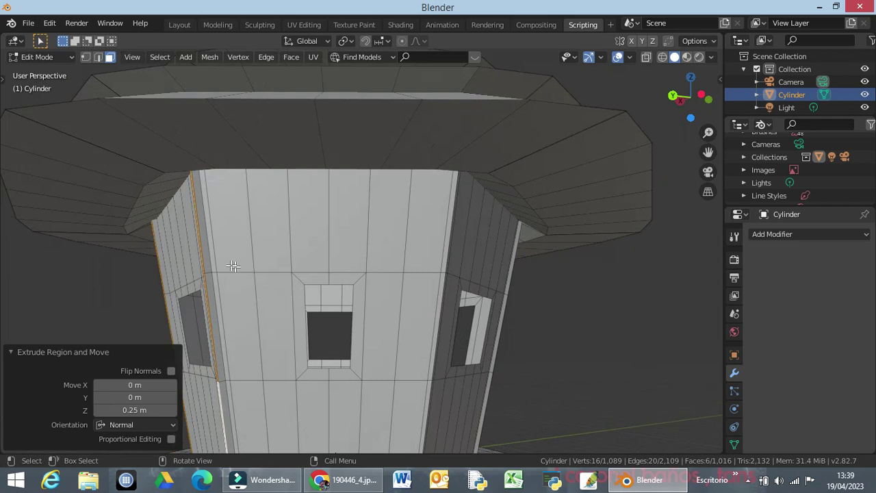
left_click(211, 260)
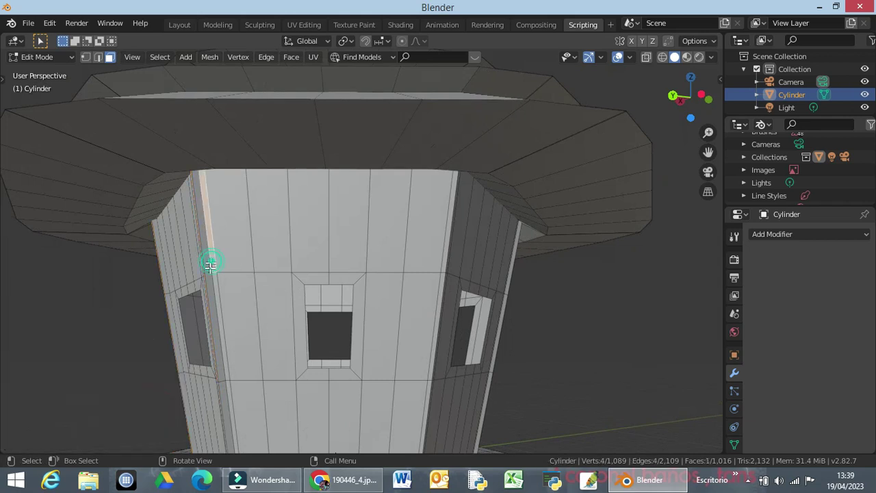
left_click(229, 396, "ctrl")
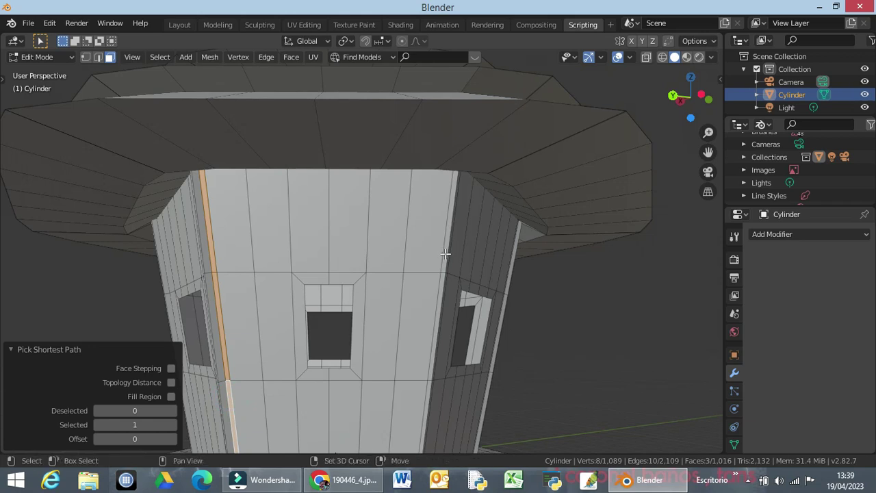
left_click(428, 388, "ctrl+shift")
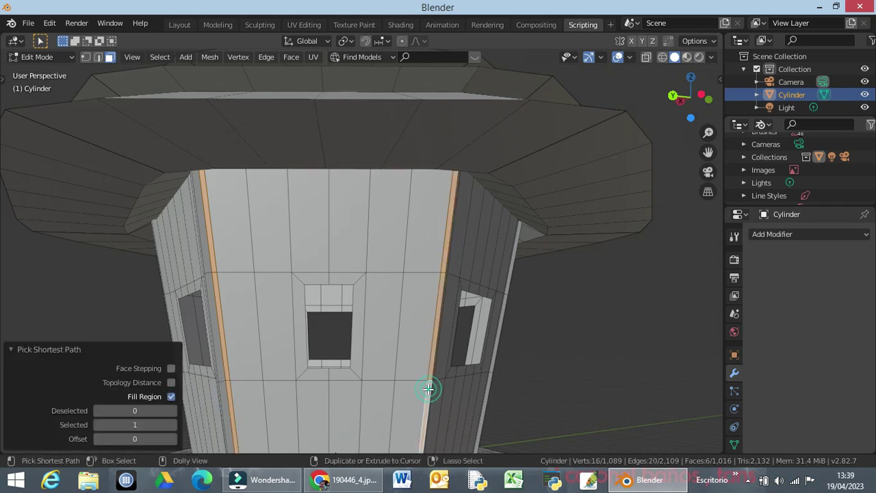
type("e")
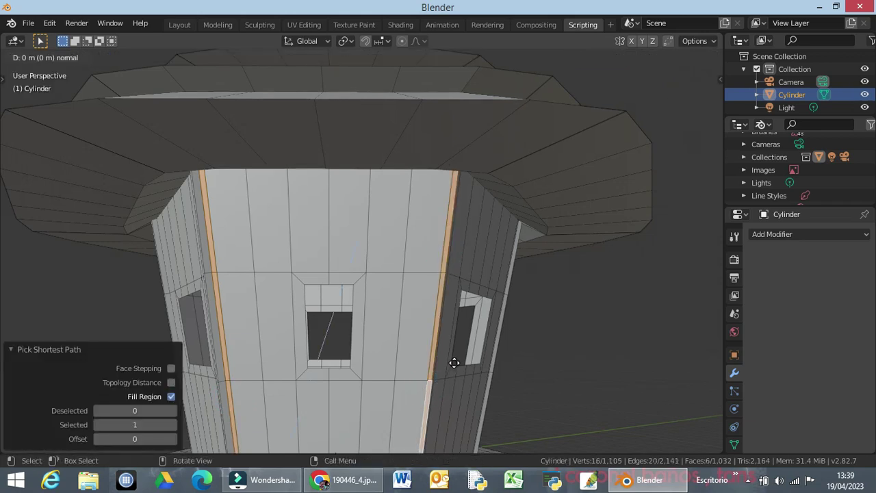
type(".25")
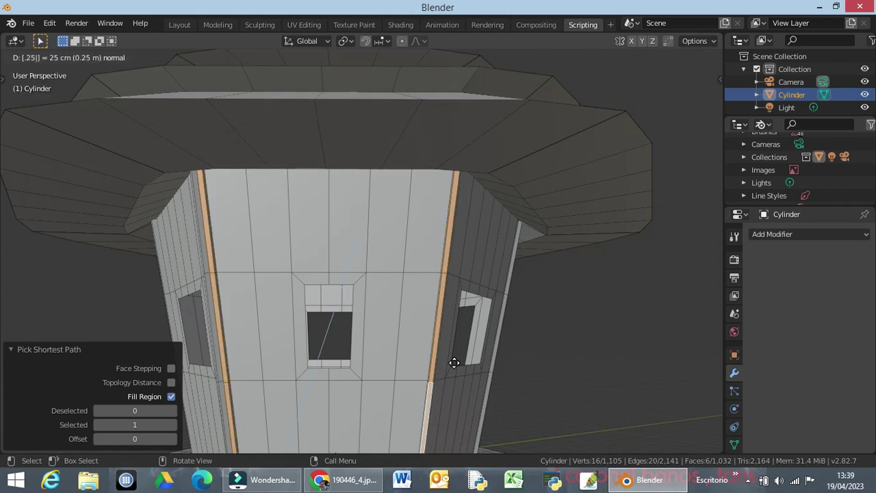
key("Return")
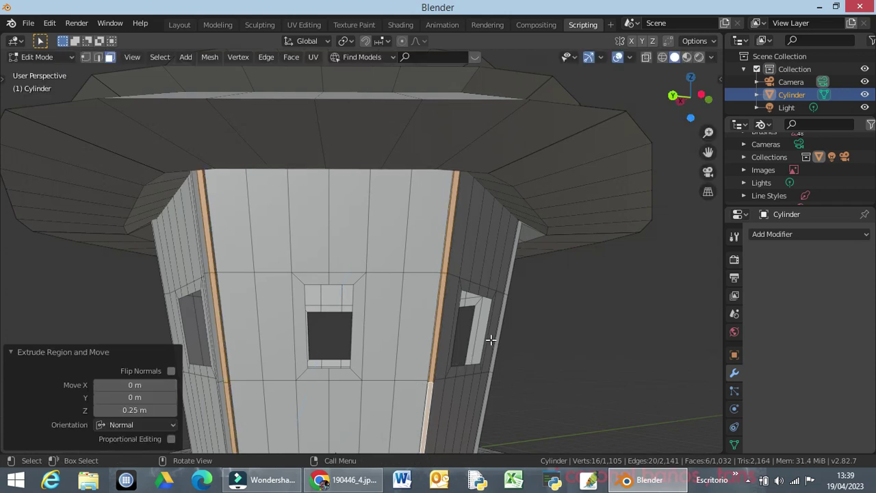
Select the upper and middle faces of the narrow corner strip at one edge of the remaining wide-window wall
middle_click_drag(480, 346, 375, 331)
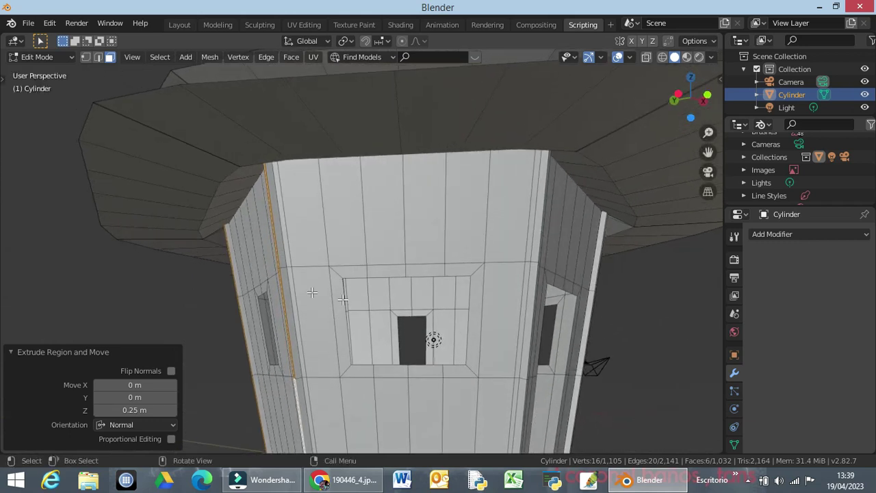
left_click(284, 235)
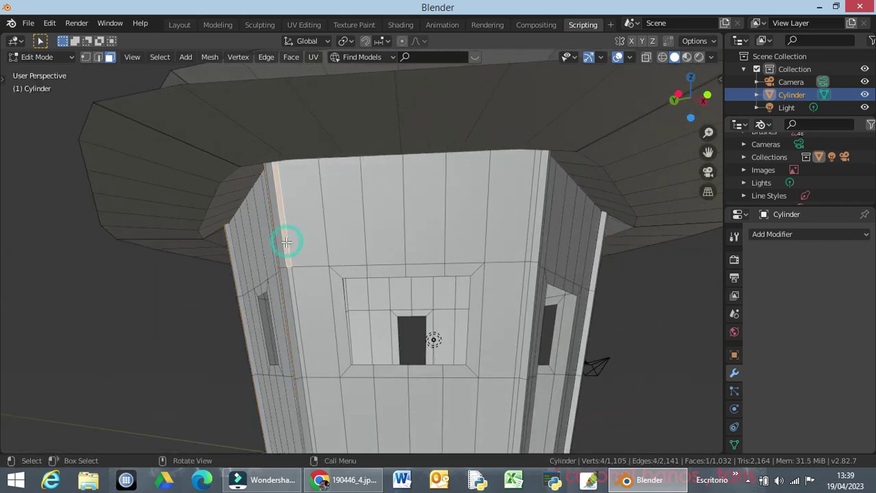
left_click(290, 289, "shift")
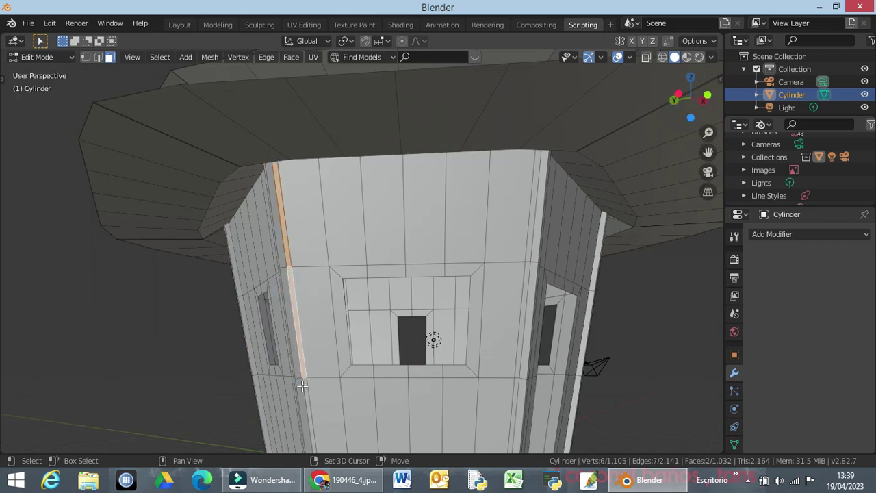
Extrude the narrow vertical face strips at both corners of the window wall outward by 0.25 m
left_click(306, 385, "shift")
left_click(303, 381, "shift")
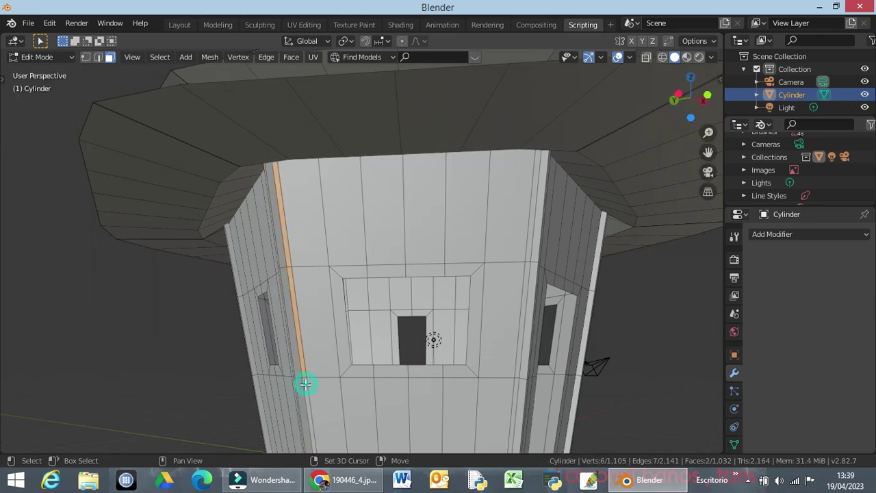
left_click(303, 381, "shift")
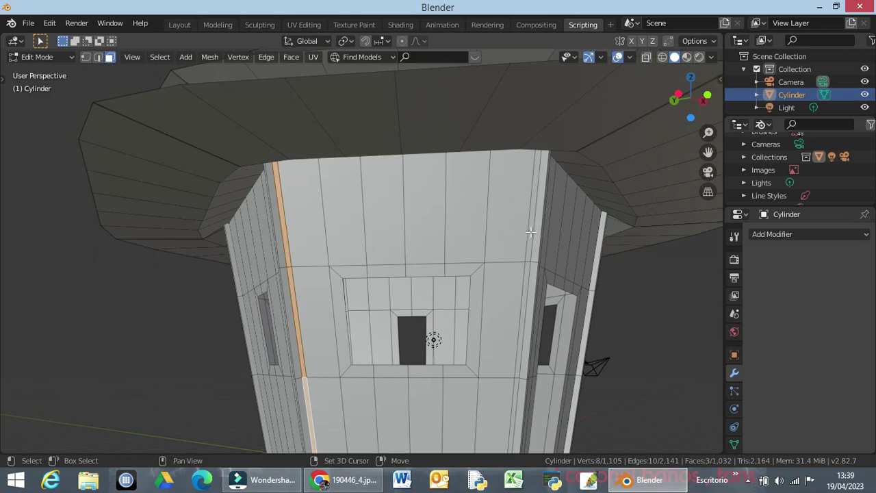
left_click(529, 230, "shift")
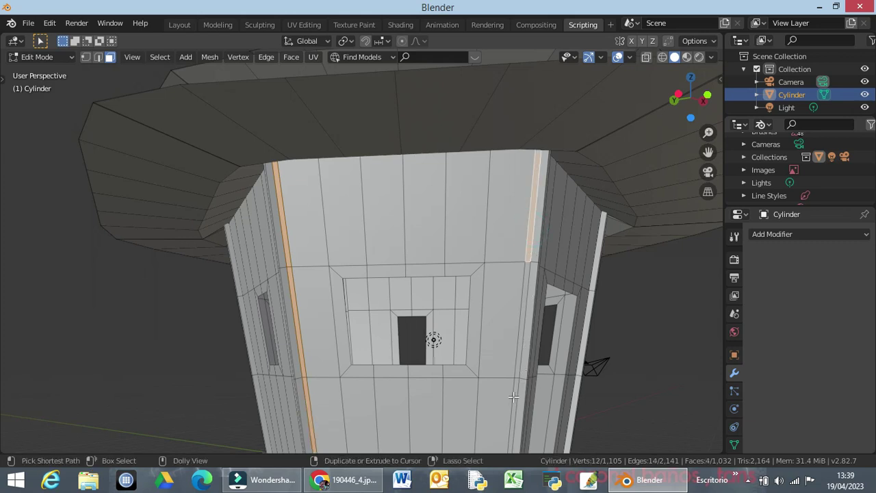
left_click(513, 396, "ctrl+shift")
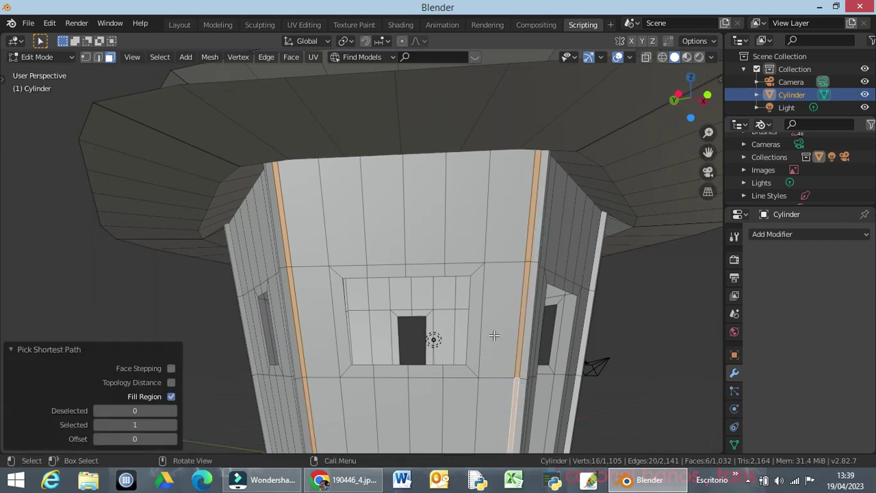
type("e.2")
type("5")
key("Return")
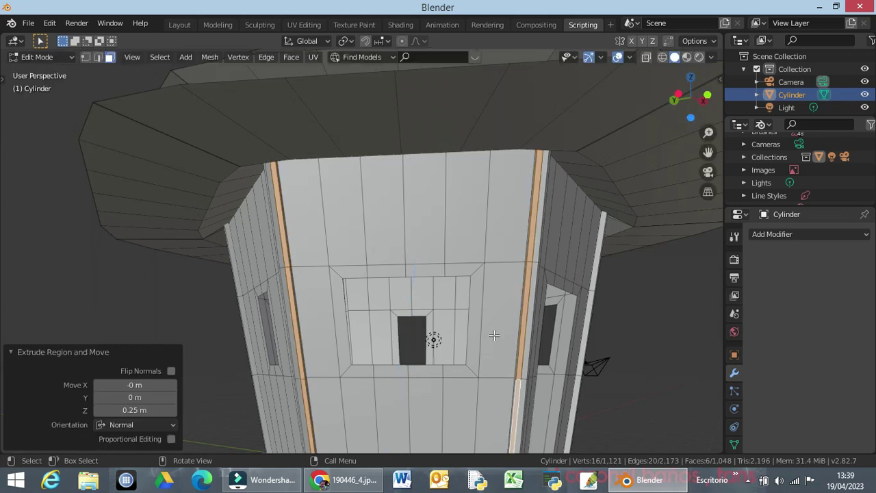
Try to extrude the vertical edge path at the corner beside the doorway wall by 0.25 m along X
middle_click_drag(565, 319, 477, 316)
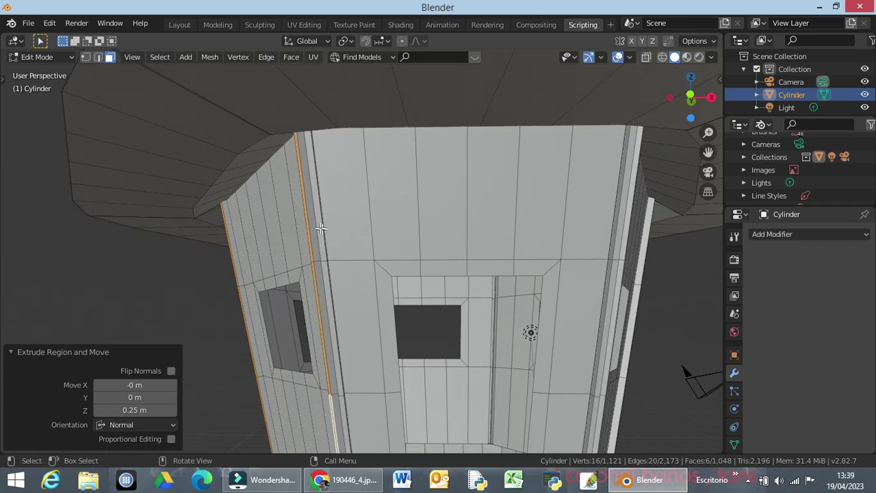
left_click(98, 57)
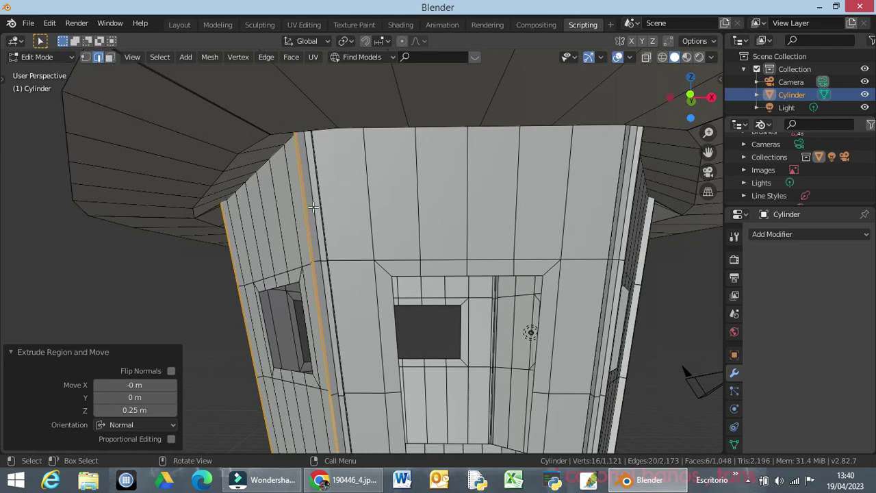
left_click(311, 206)
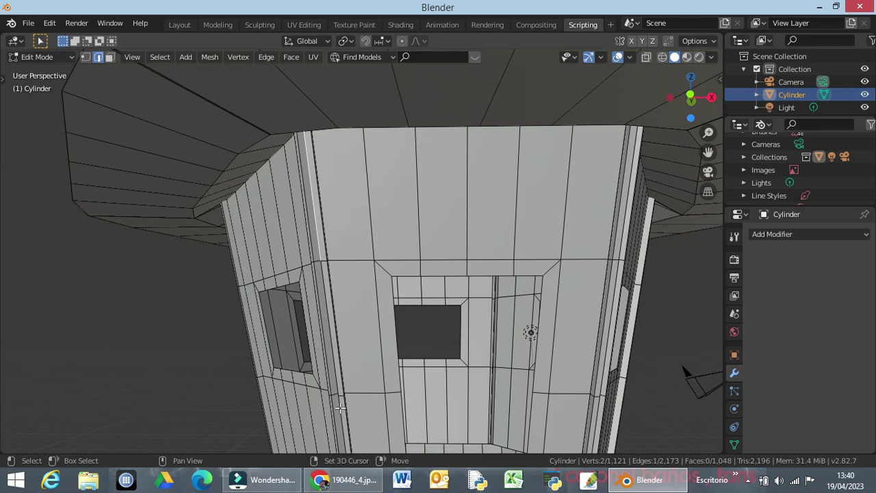
middle_click_drag(340, 406, 364, 399)
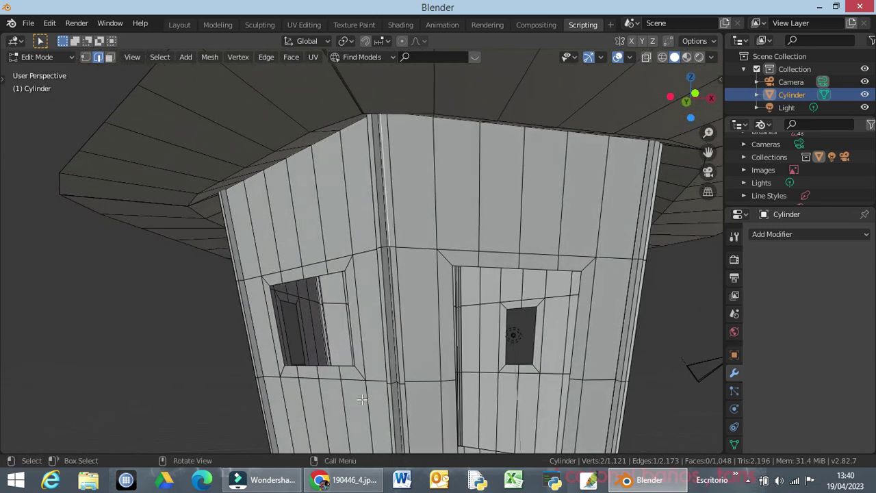
left_click(384, 221)
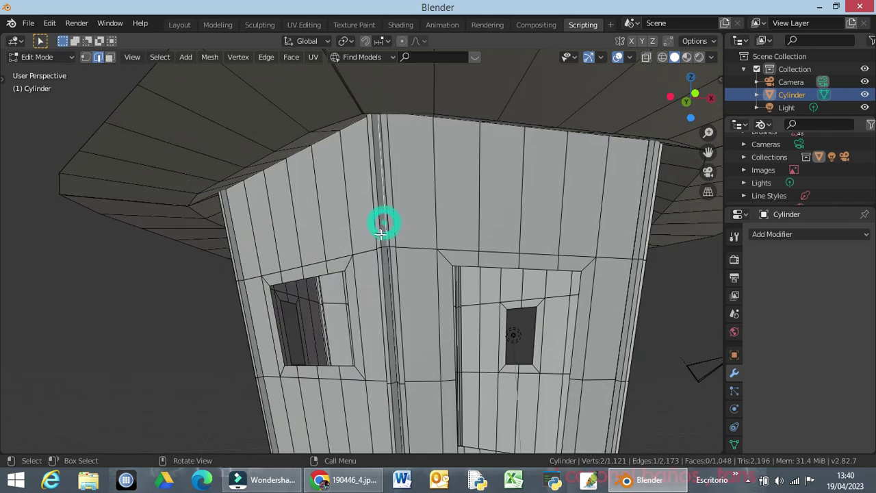
left_click(396, 394, "ctrl")
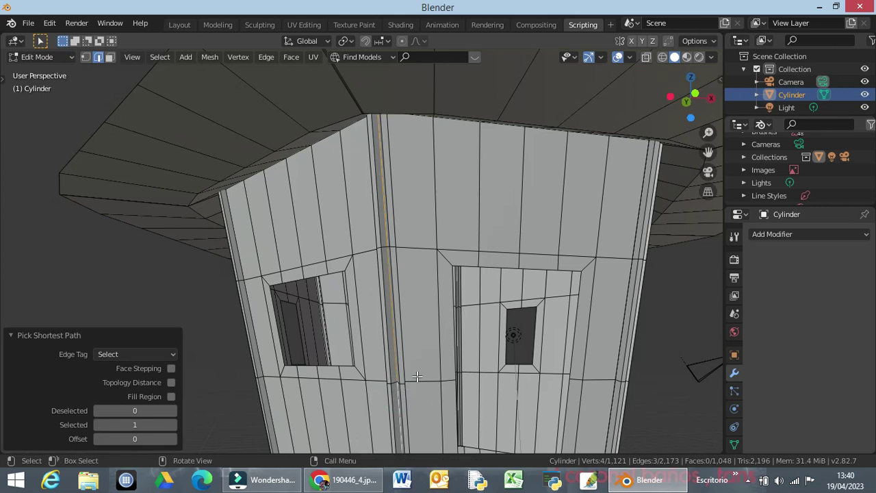
key("e")
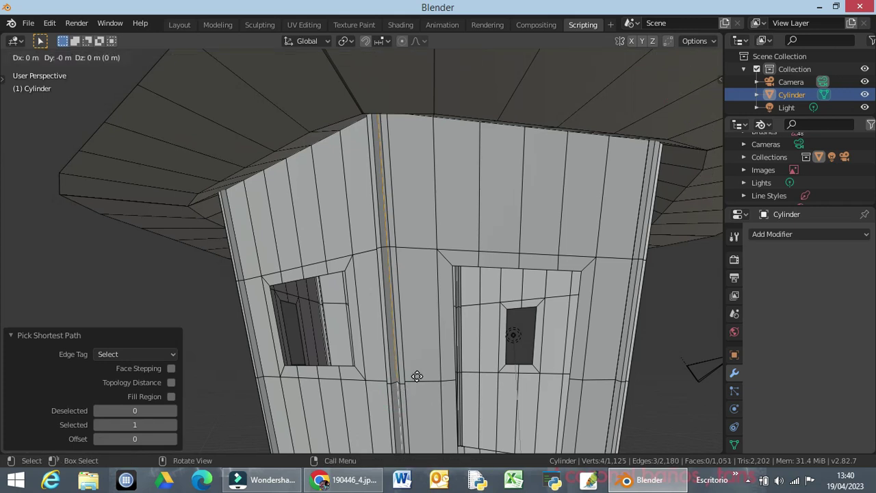
type(".25")
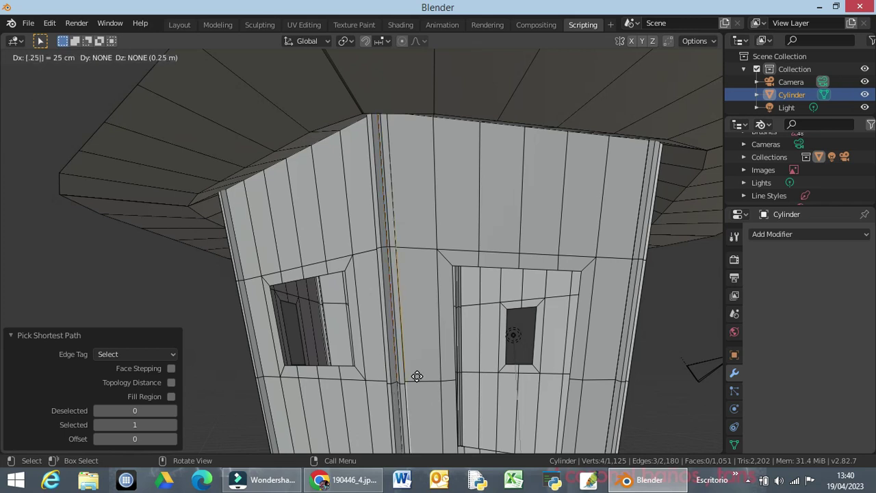
key("Escape")
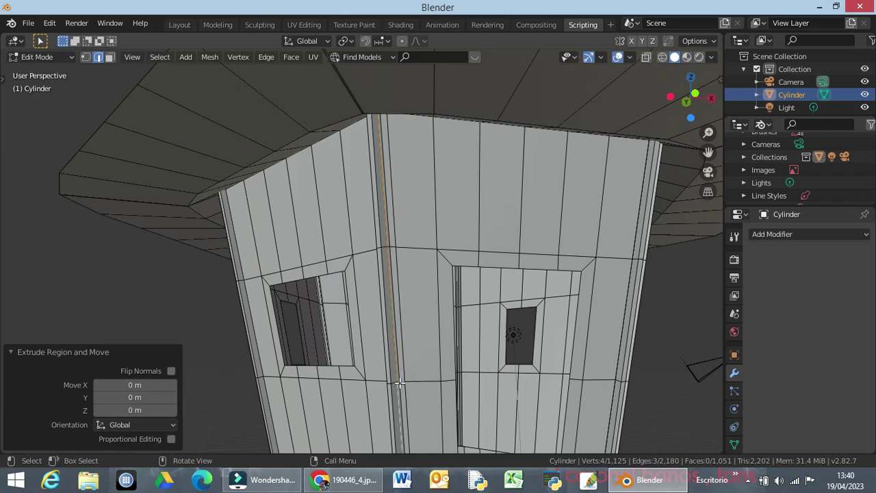
Try to extrude the selected vertical corner edges freehand
key("ctrl")
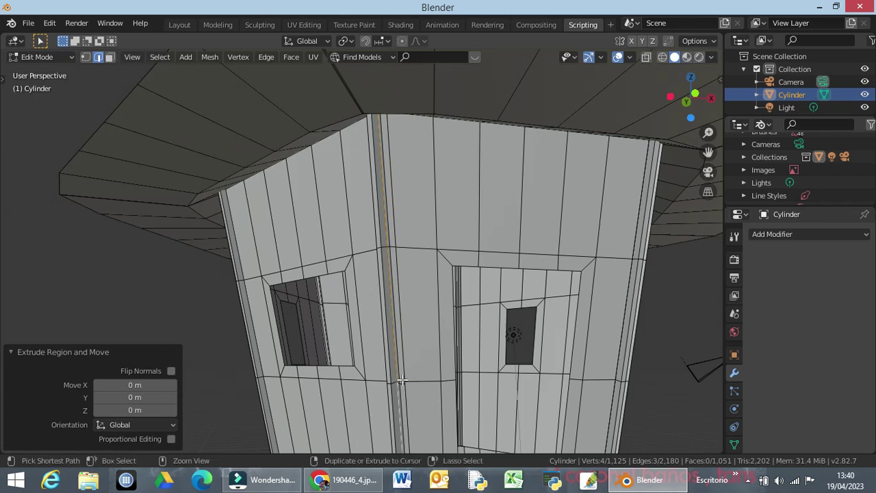
middle_click_drag(401, 379, 327, 376)
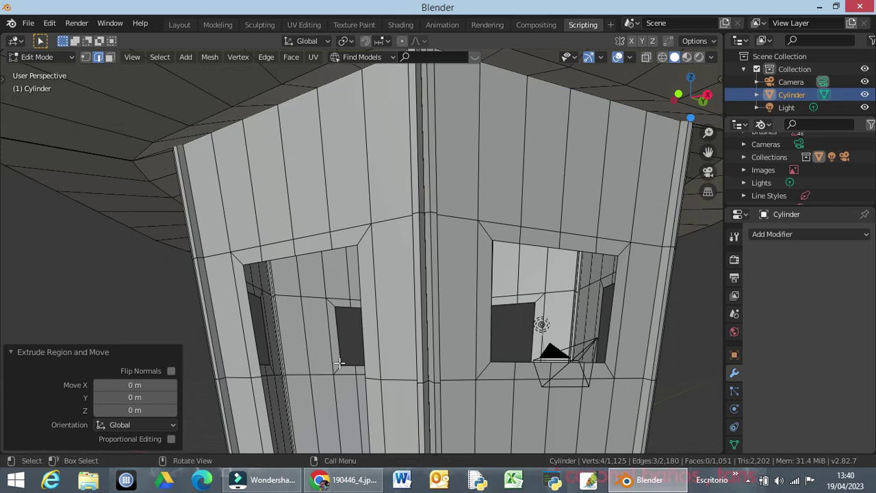
middle_click_drag(316, 351, 405, 352)
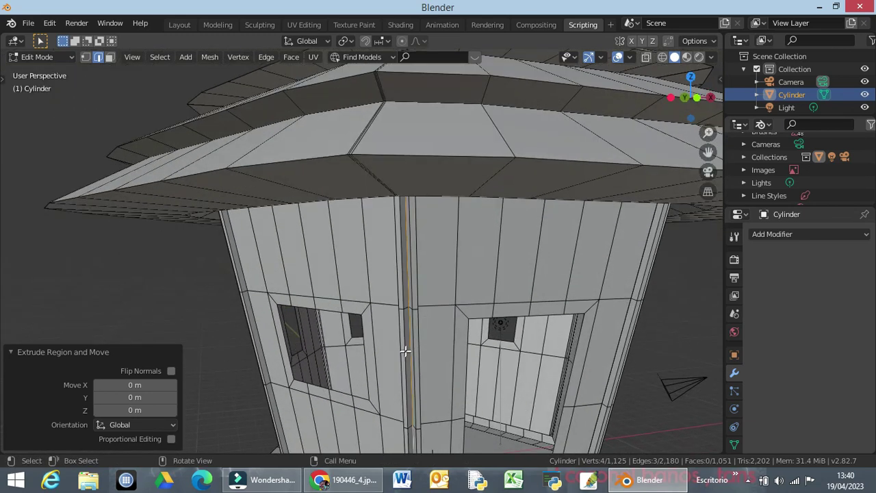
scroll(405, 351, "up", 6)
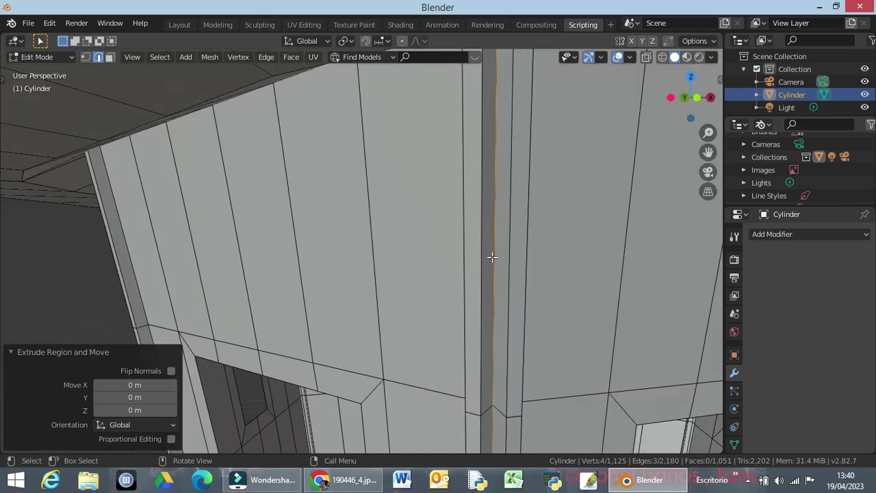
key("e")
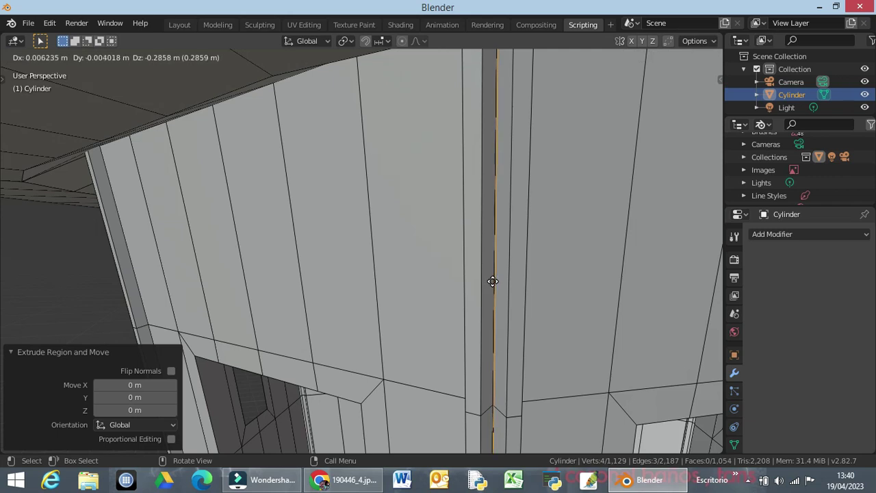
right_click(490, 277)
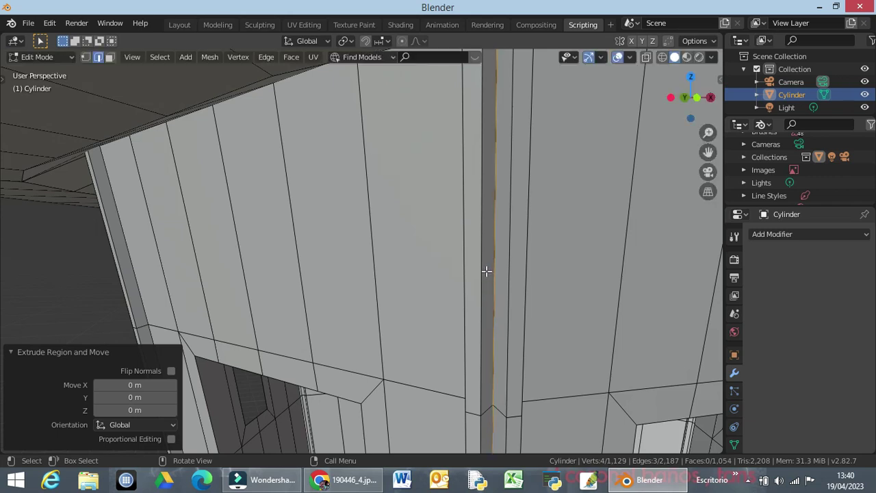
Try to rotate the extruded corner edges by -30°, then select the neighbouring vertical edge instead
mouse_move(556, 317)
middle_mouse_down()
mouse_move(483, 299)
mouse_move(551, 292)
mouse_move(547, 327)
mouse_move(547, 319)
middle_mouse_up()
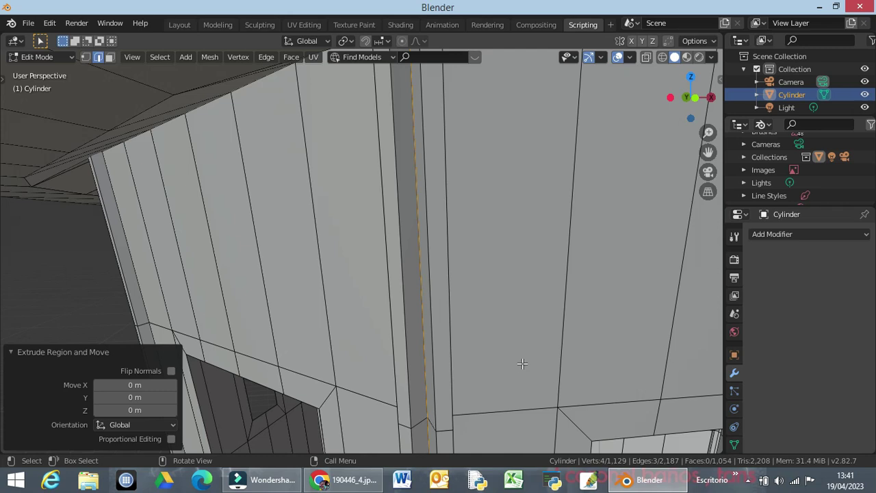
key("r")
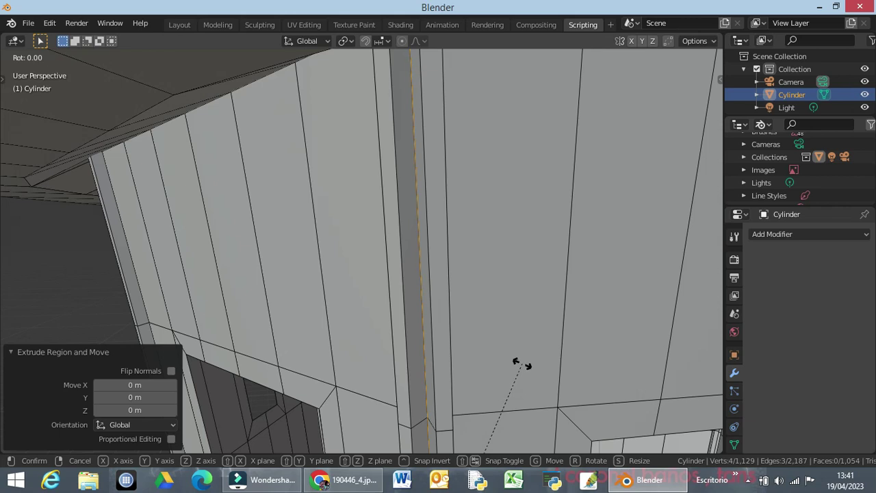
type("-30")
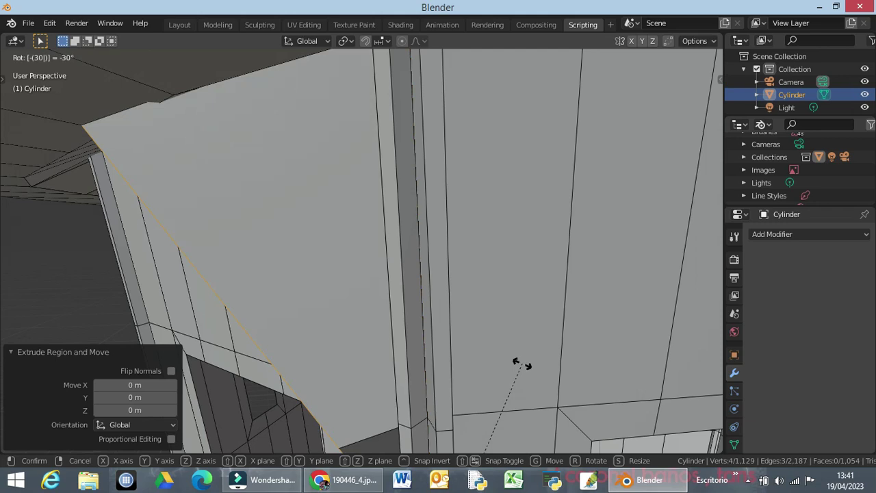
key("Escape")
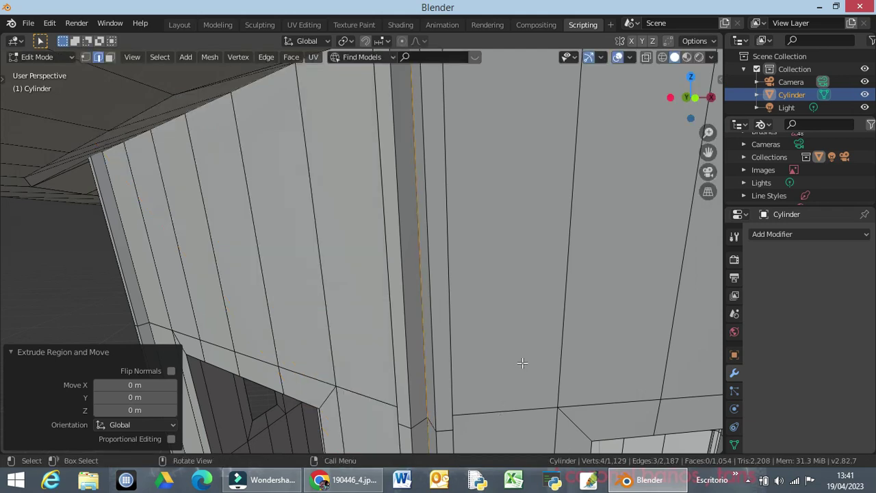
left_click(427, 332)
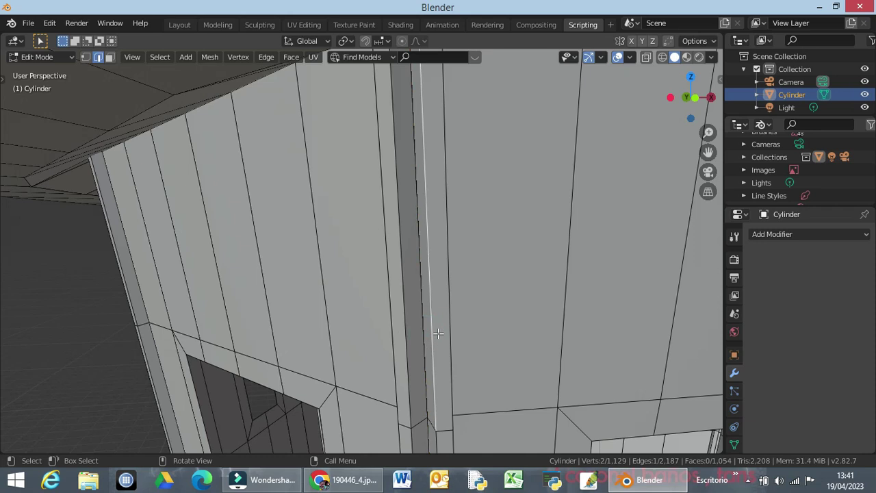
Select the complete ring of faces framing the doorway, including both sides, the lintel and the sill
scroll(436, 284, "down", 10)
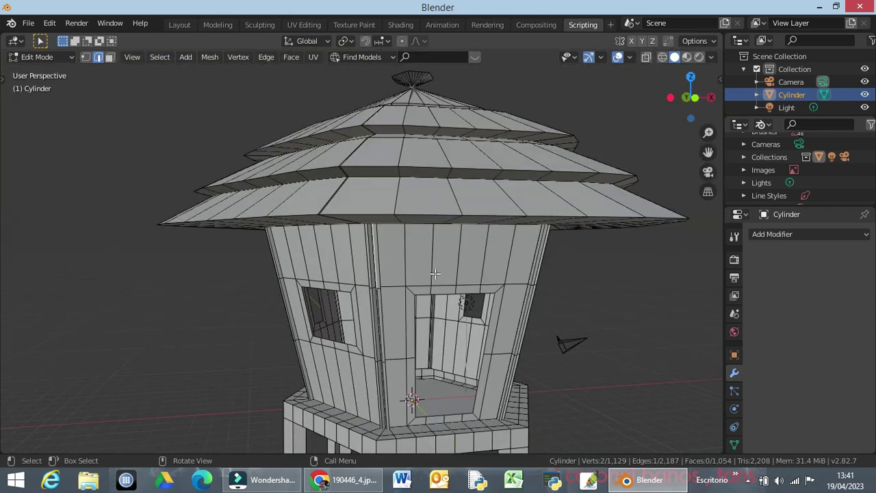
middle_click_drag(470, 303, 438, 293)
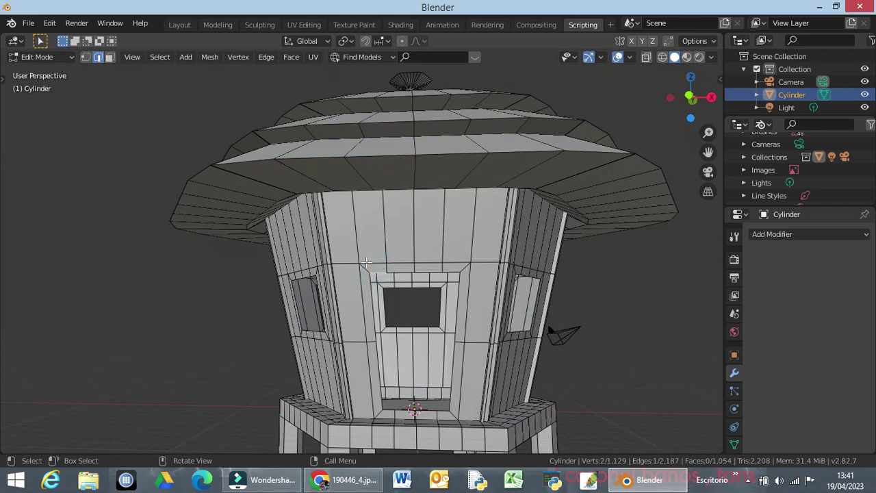
key("3")
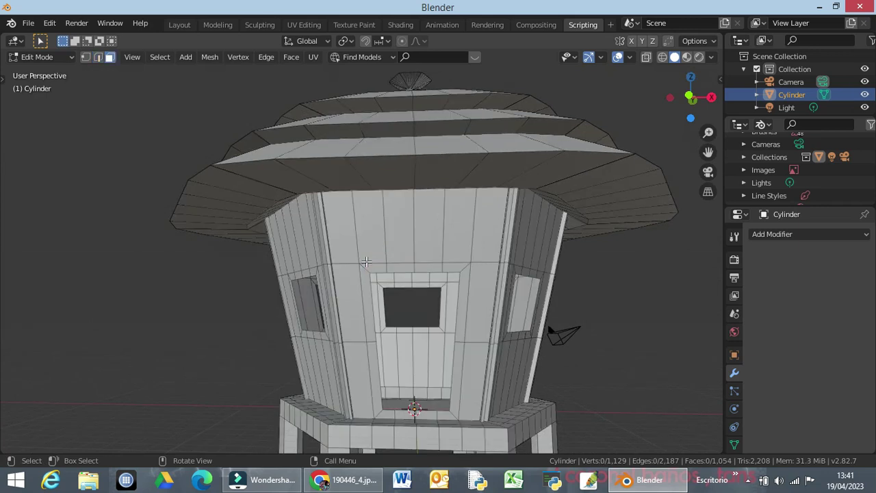
left_click(375, 384)
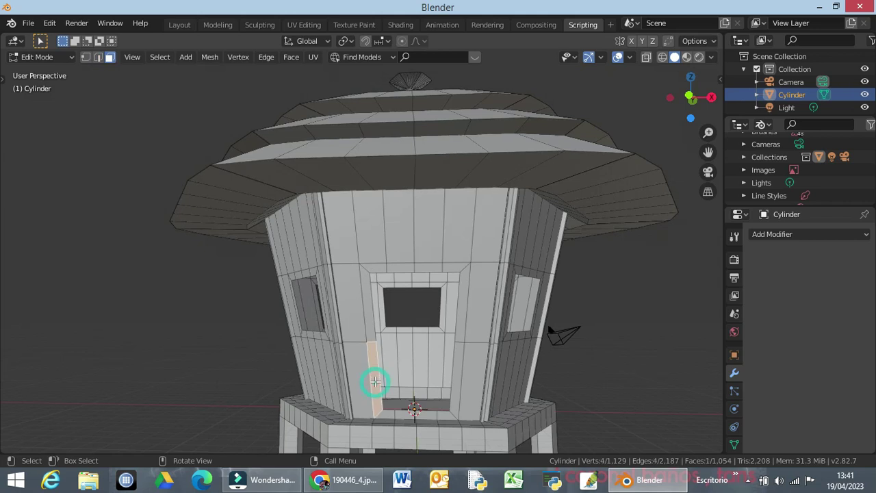
left_click(369, 332, "ctrl")
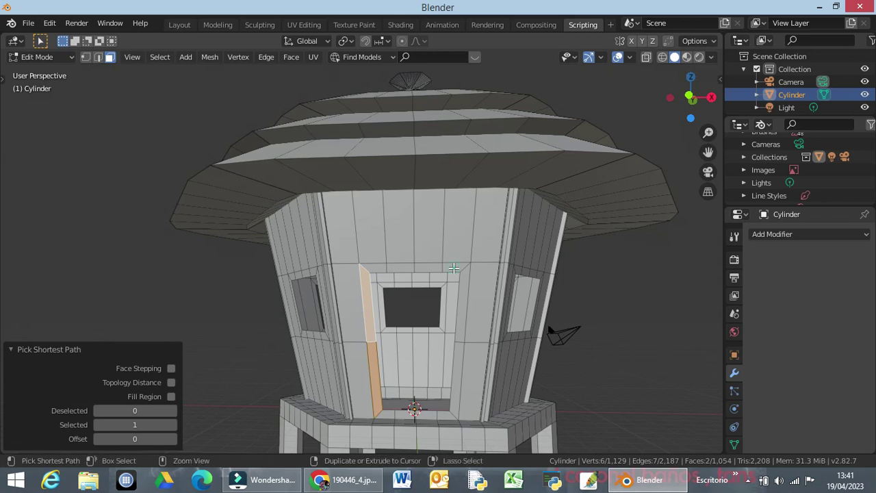
left_click(457, 270, "ctrl")
left_click(456, 390, "ctrl")
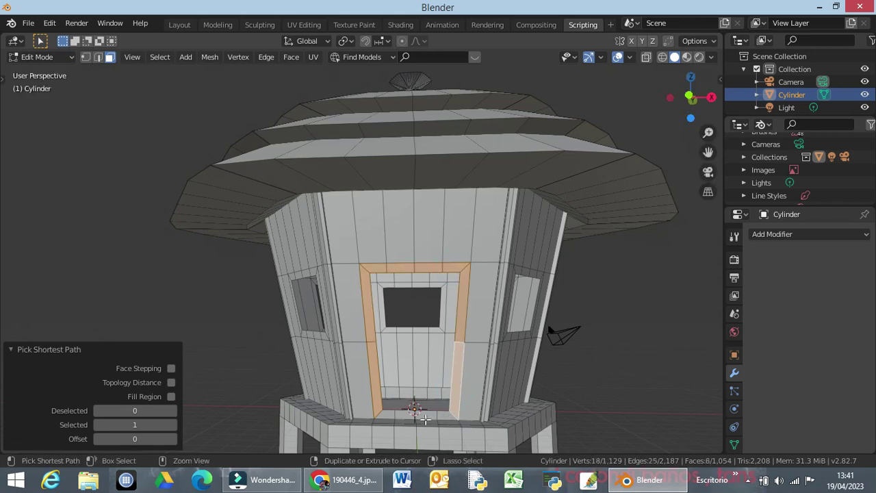
left_click(388, 413, "ctrl")
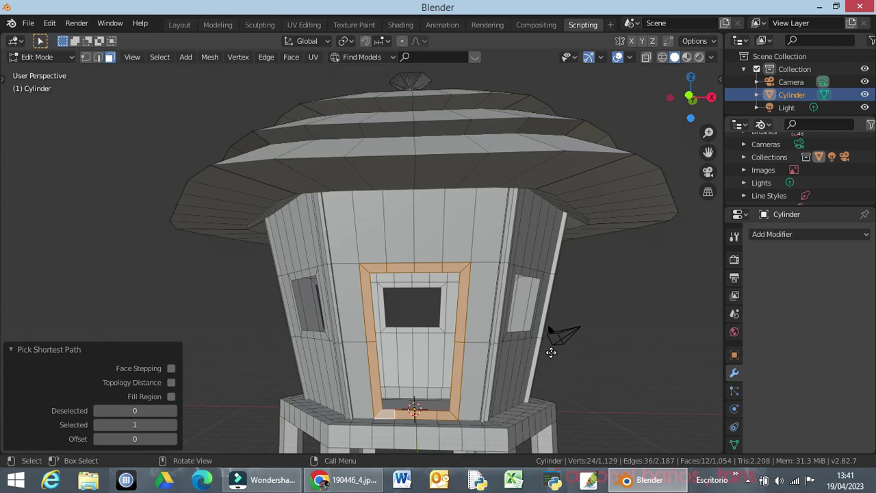
Try to extrude the doorway frame faces along their normal by 0.25 m
key("e")
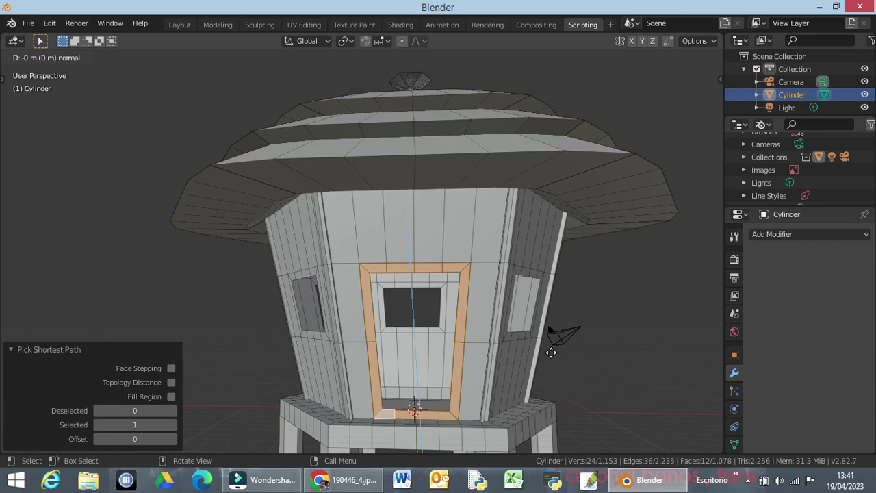
type(".25")
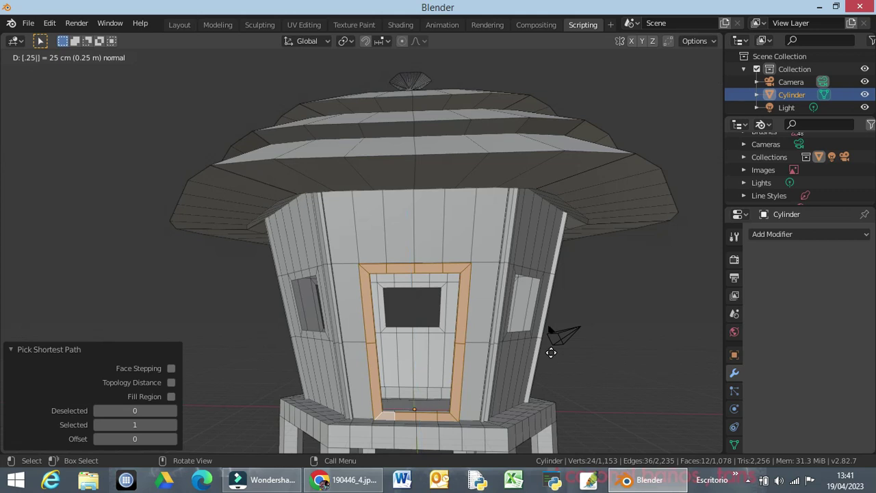
key("Escape")
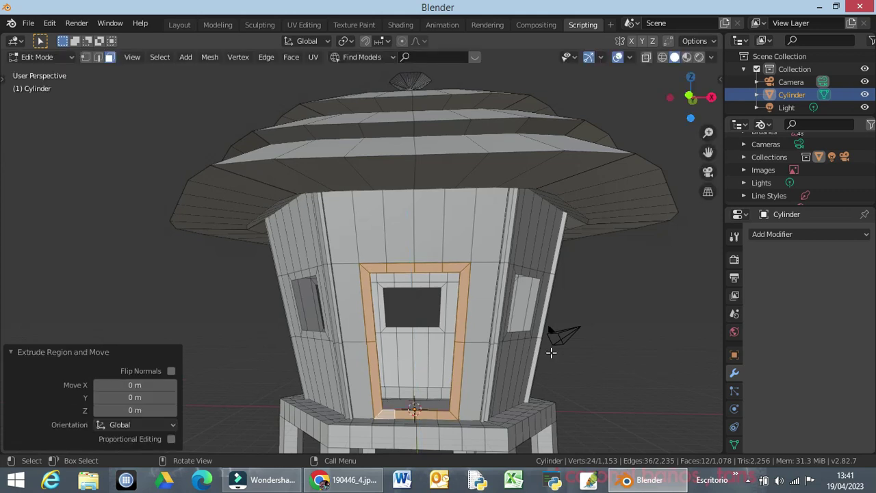
Undo the last doorway frame extrusion, then try to extrude the faces 0.5 m along their normal Y axis
key("ctrl+z")
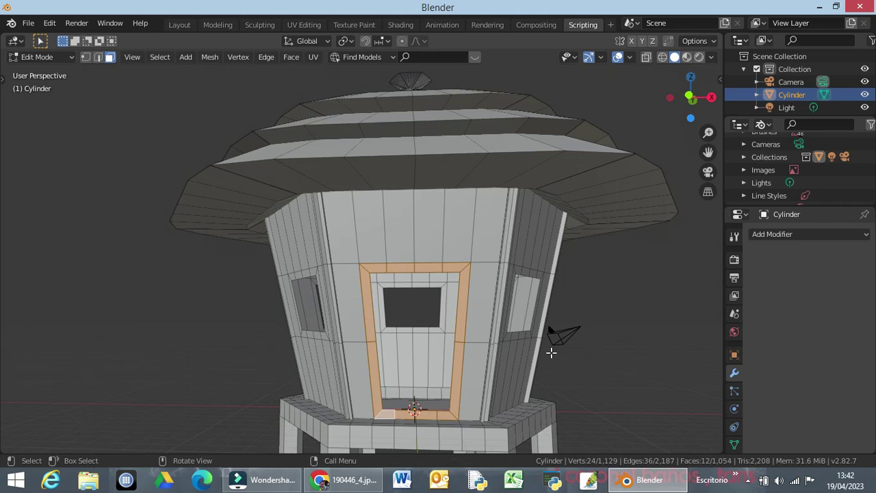
key("e")
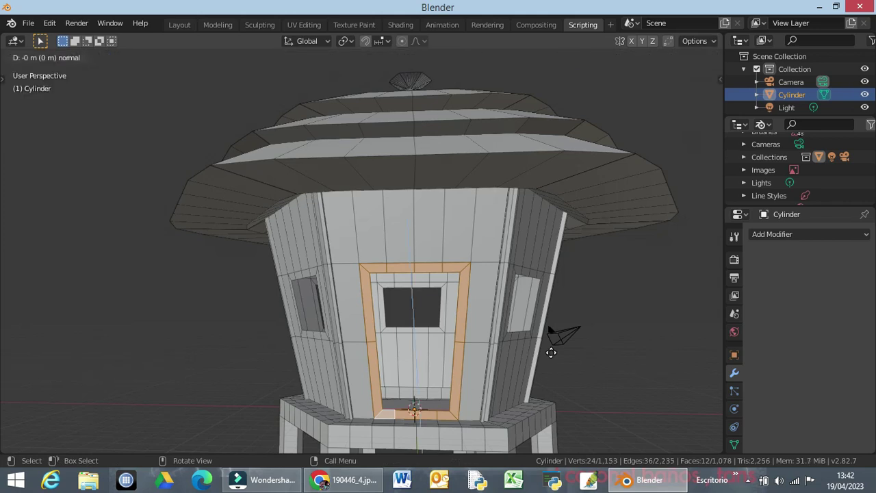
type(".50")
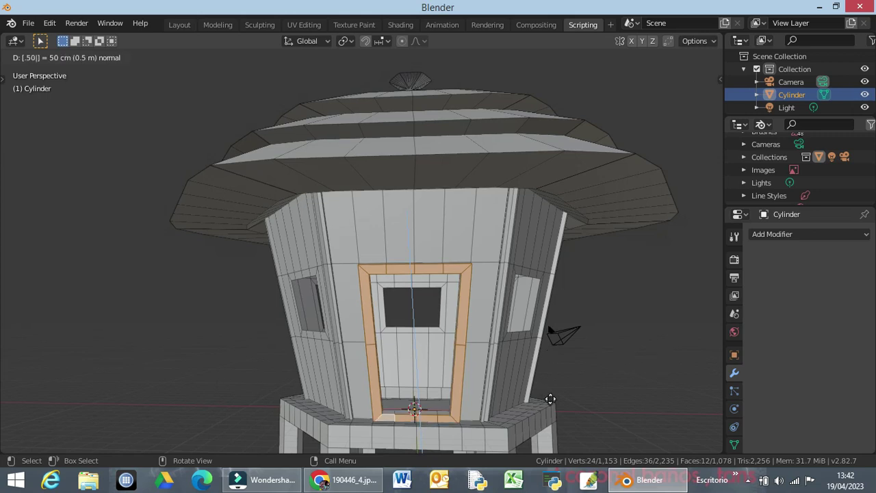
type("y")
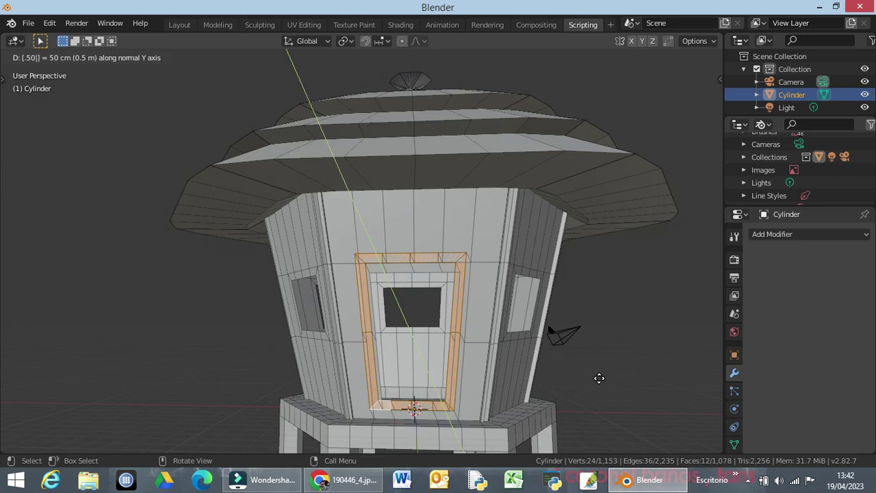
key("Return")
middle_click_drag(621, 377, 532, 383)
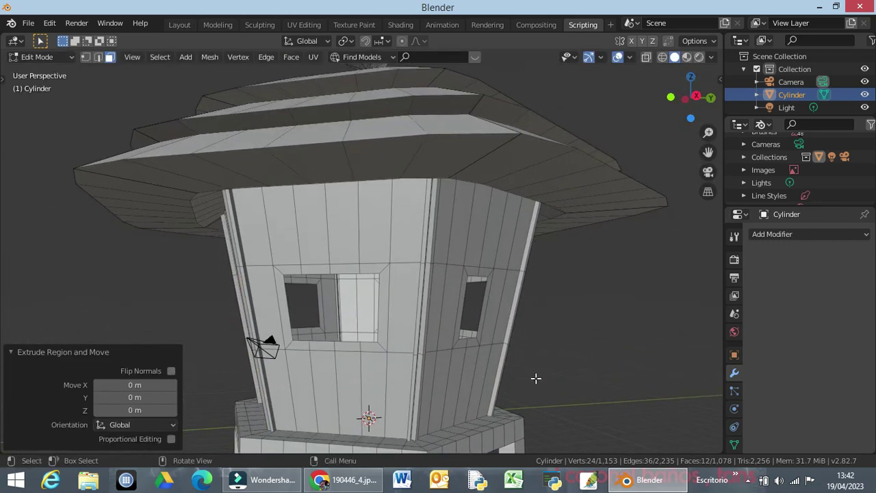
Try to extrude the doorway frame faces 1 m along their normal, then undo the attempt
key("e")
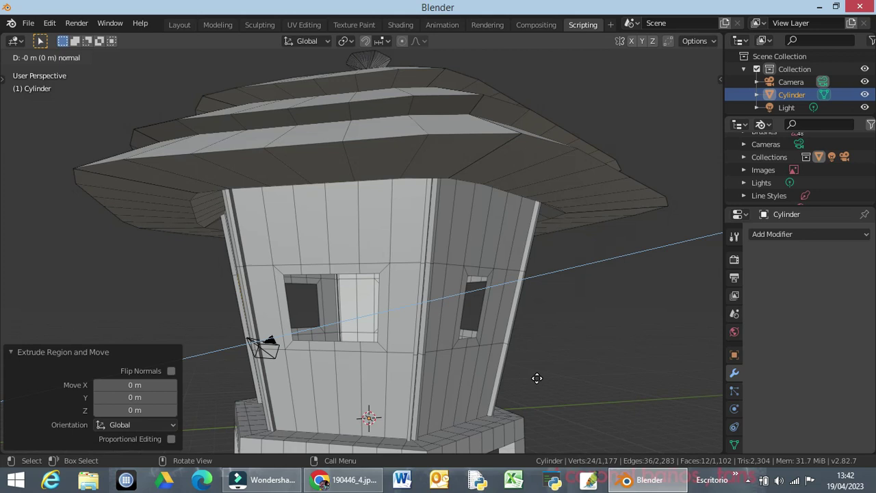
type("1")
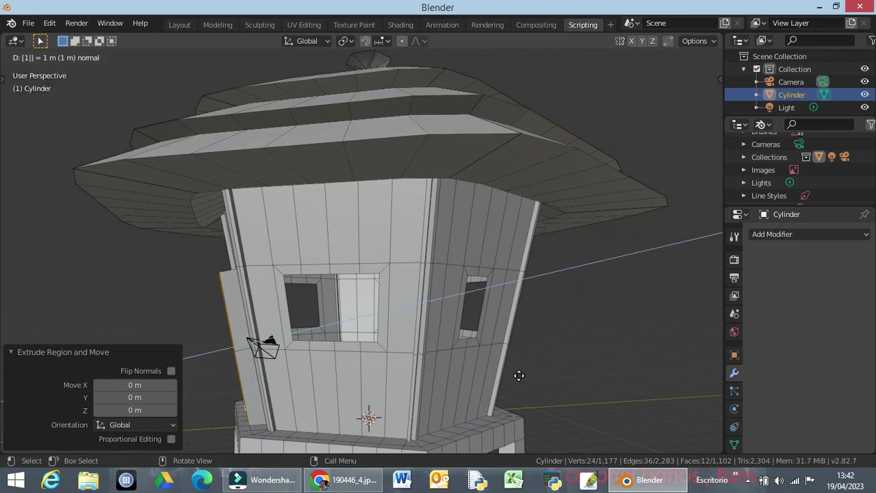
key("Escape")
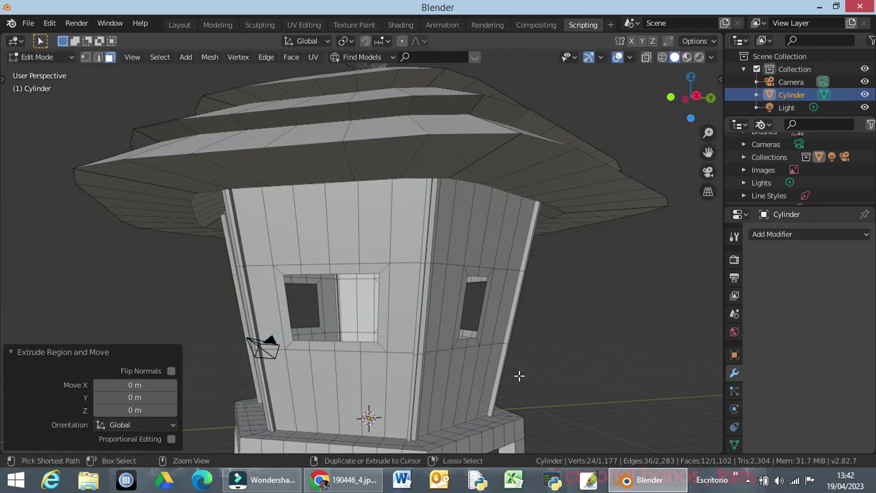
key("ctrl+z")
Extrude the doorway frame faces 0.75 m along their normal, then clear the selection
middle_click_drag(324, 371, 412, 359)
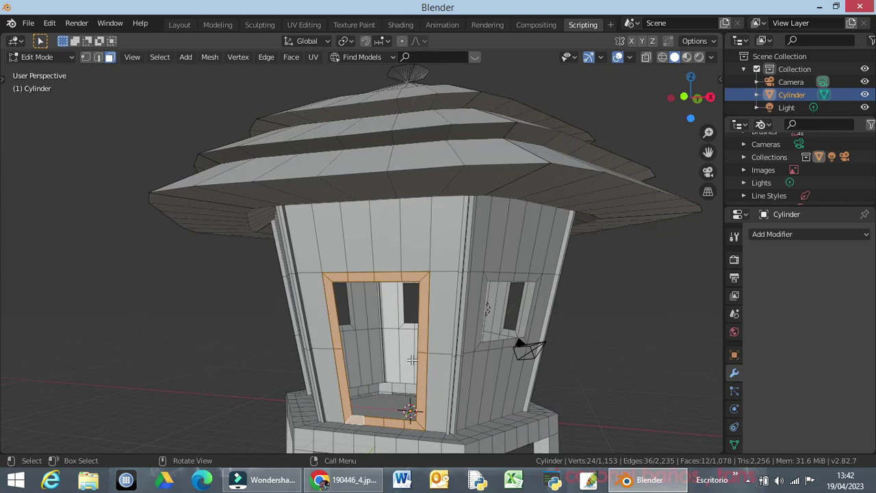
type("e")
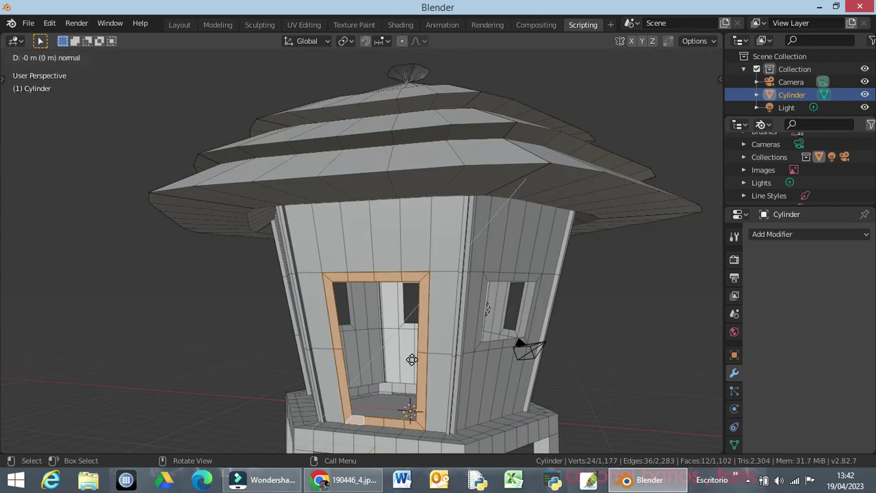
type(".75")
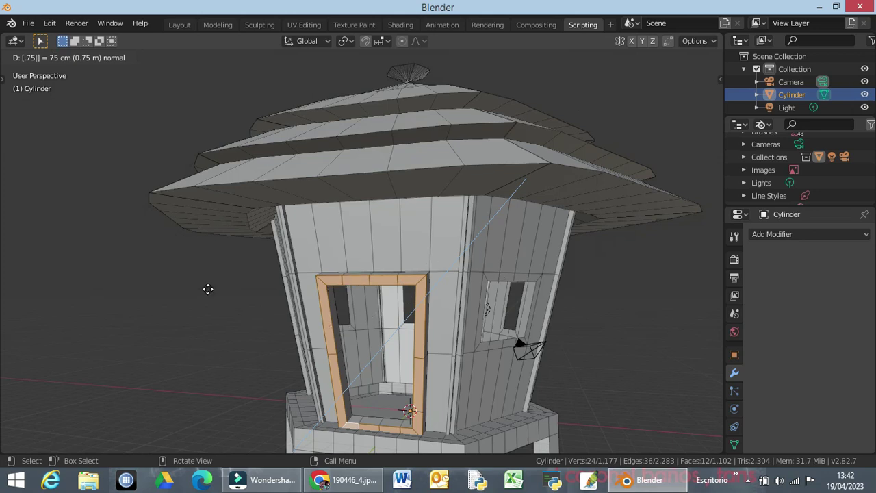
key("Return")
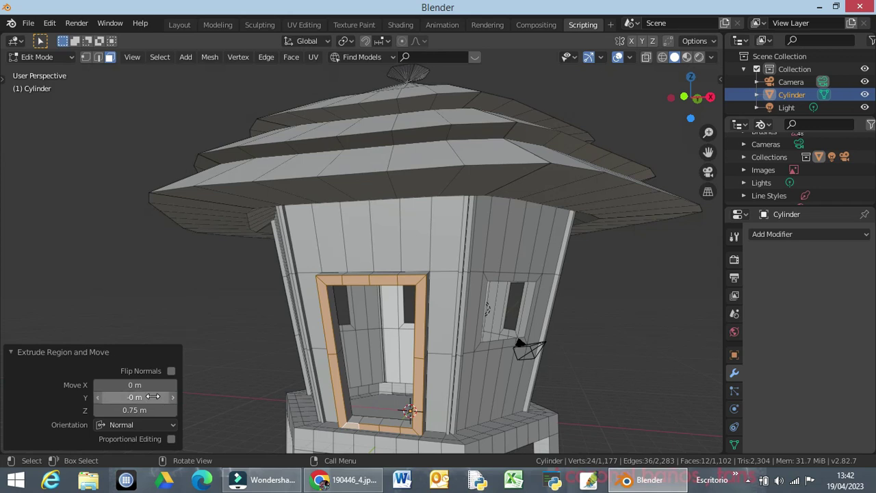
left_click(221, 322)
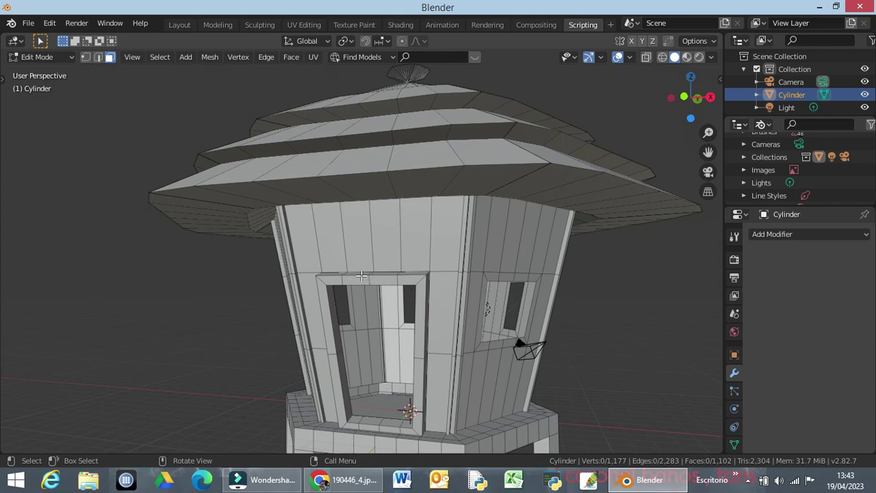
Select the outer and inner edge loops around the front of the raised doorway frame
left_click(98, 57)
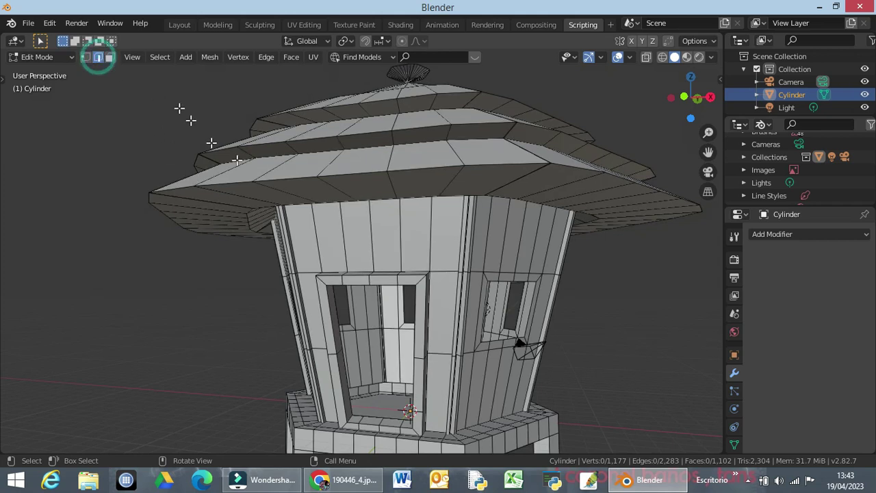
left_click(358, 278, "alt")
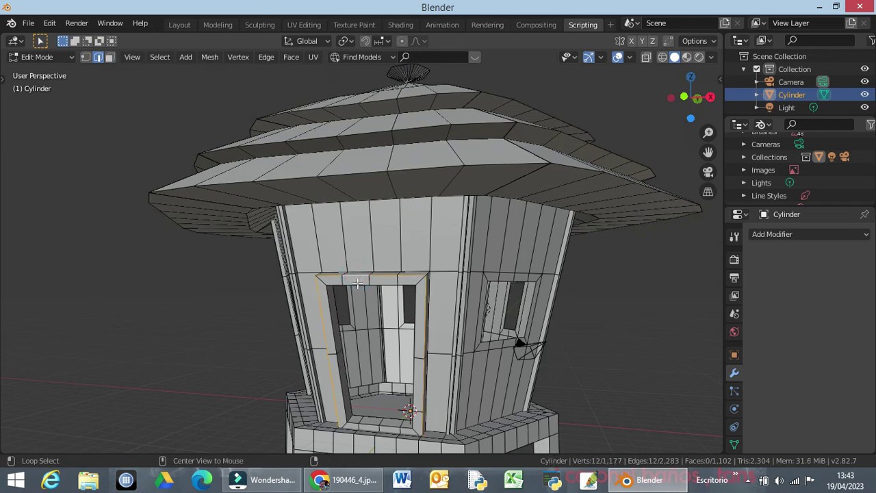
left_click(353, 285, "alt")
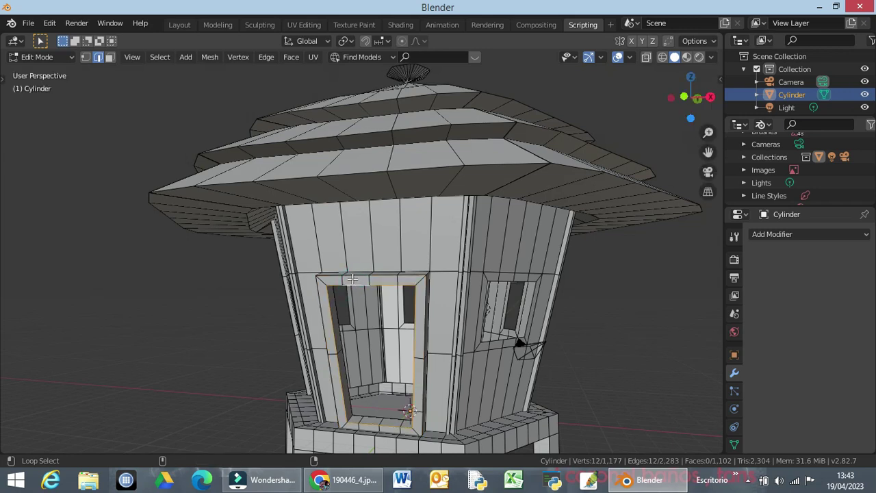
left_click(354, 275, "alt+shift")
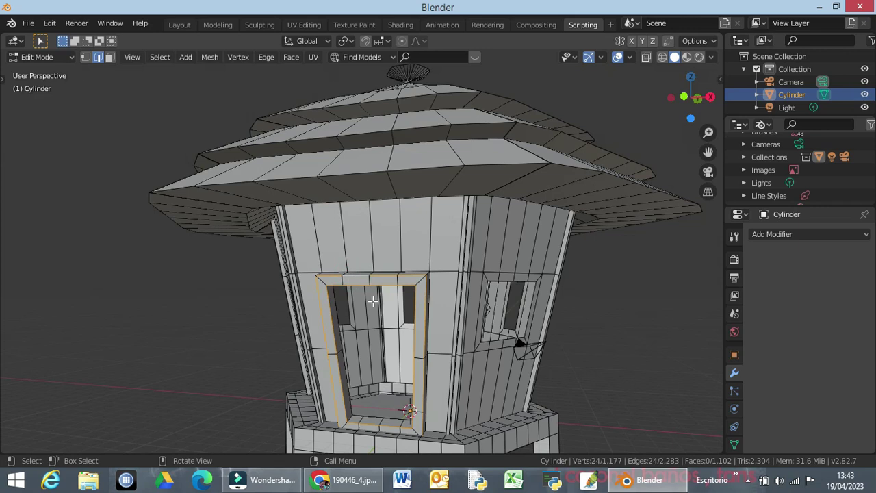
middle_click_drag(402, 336, 319, 342)
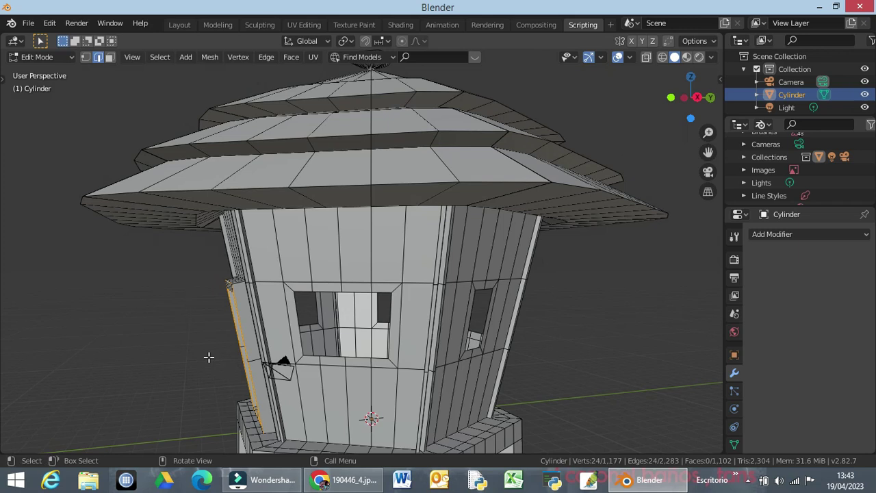
Try to bevel the doorway frame's edge loops with a width of 0.5 m
key("ctrl+b")
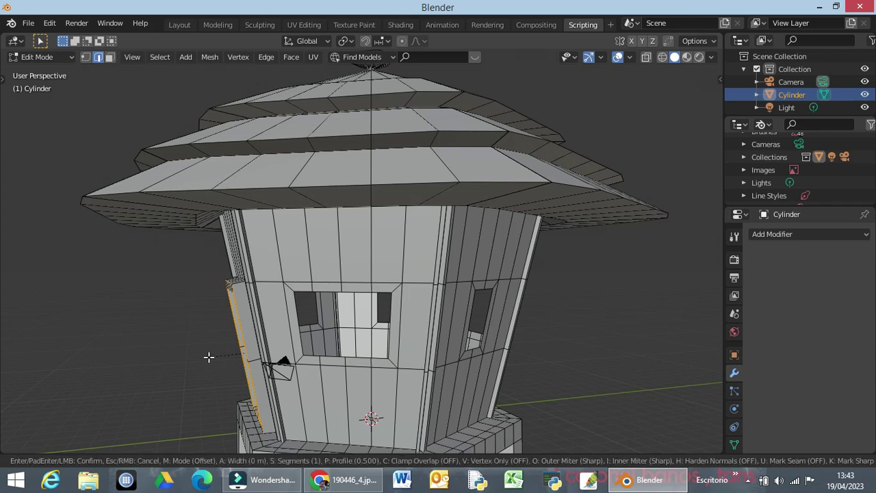
type("0.5")
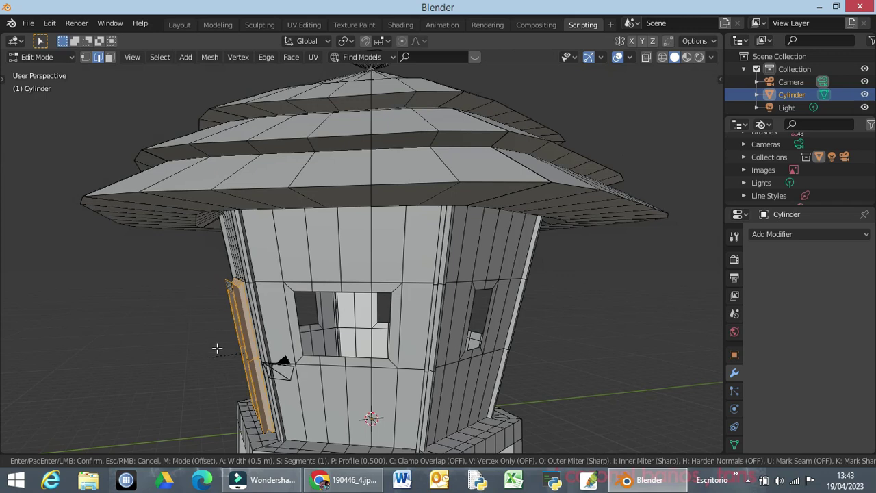
key("Escape")
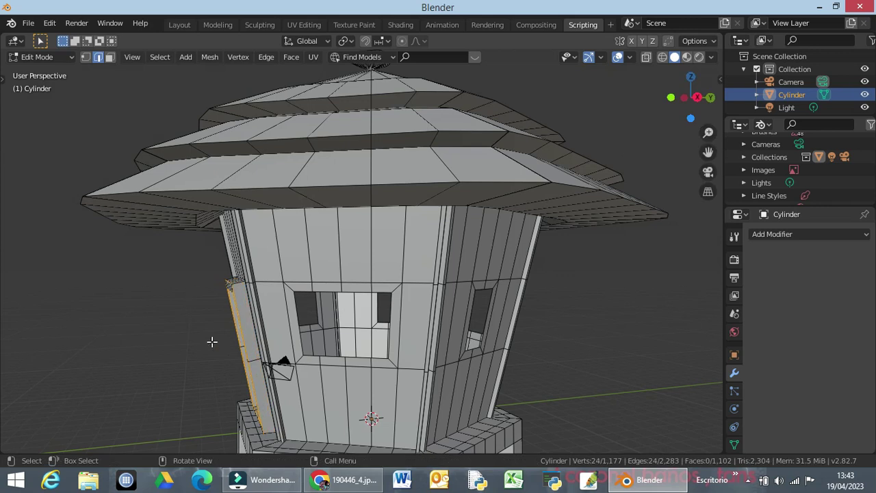
key("ctrl+b")
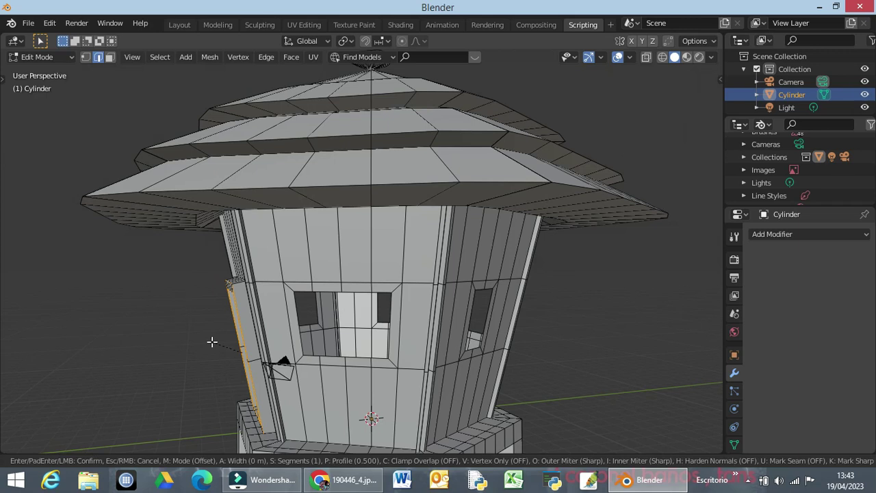
type("0.5")
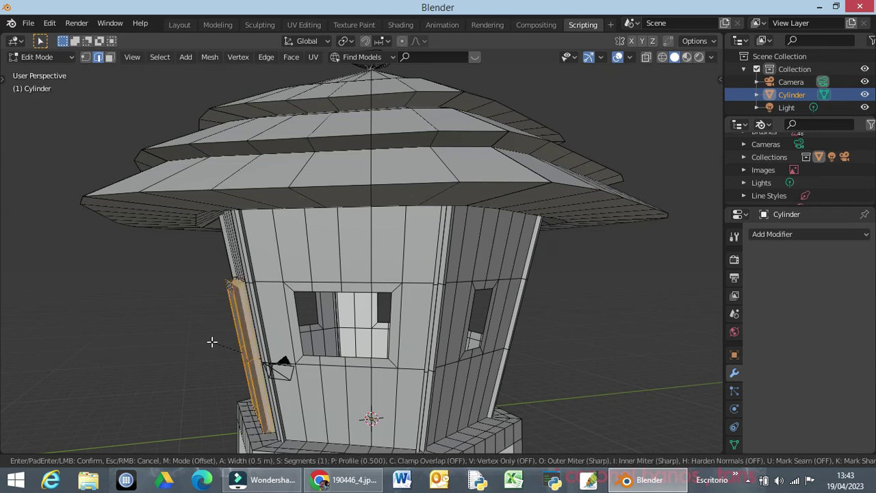
key("Return")
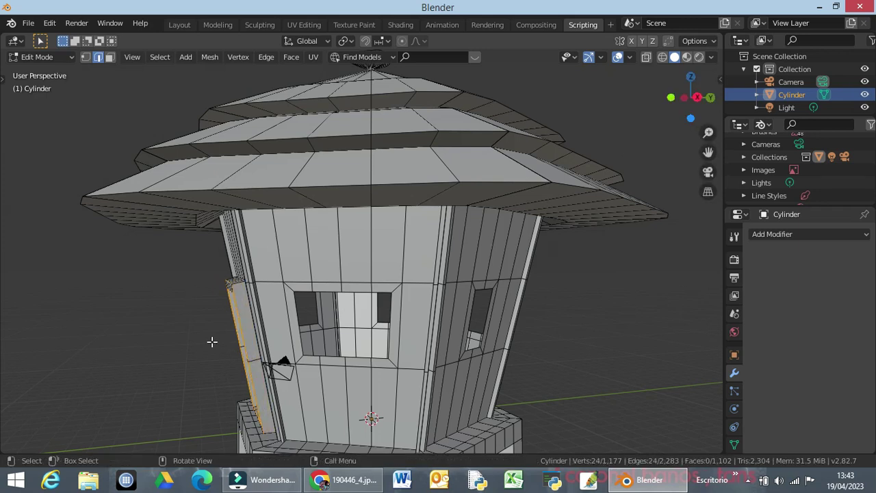
Bevel the doorway frame's edge loops with an offset of about 0.175 m and 6 segments, then deselect them
key("ctrl+b")
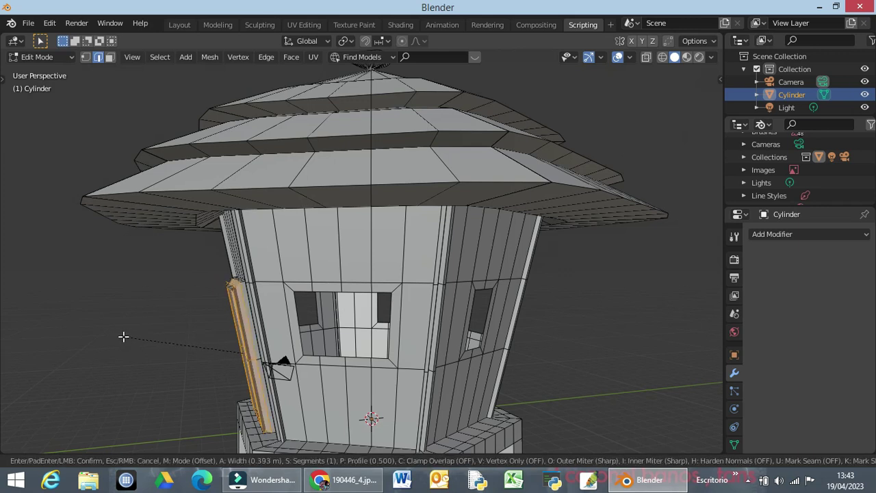
scroll(123, 337, "up", 3)
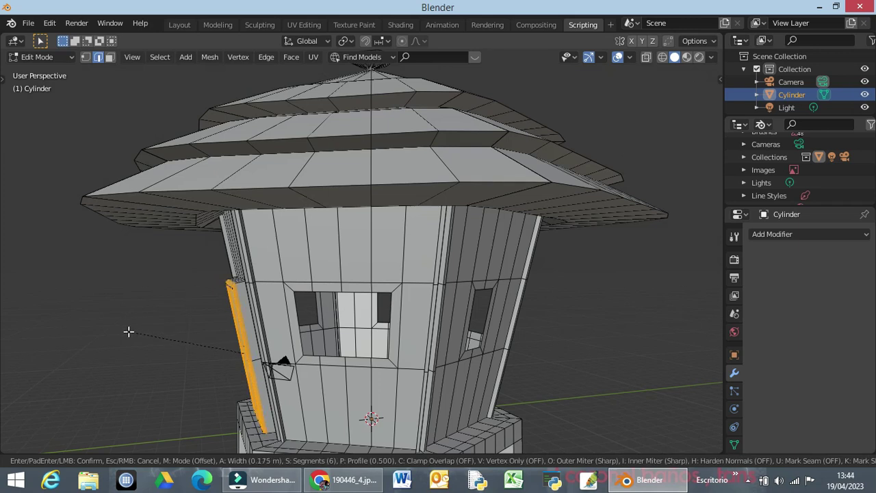
left_click(128, 332)
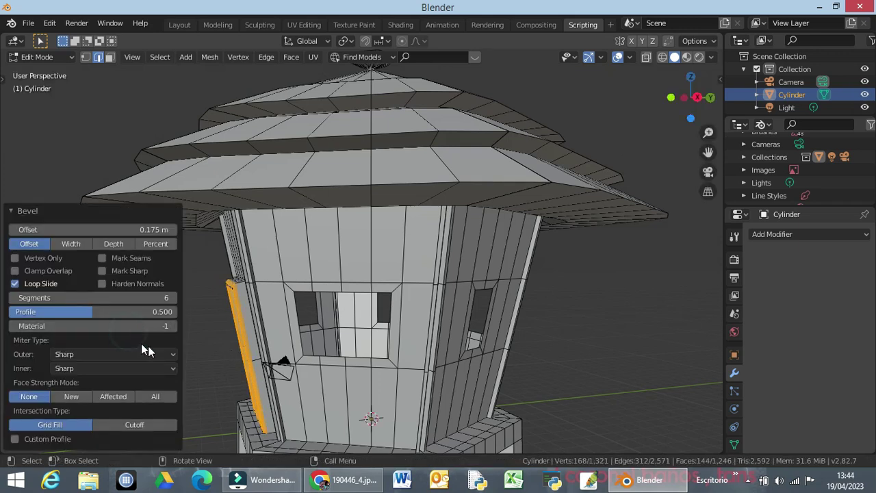
left_click(195, 340)
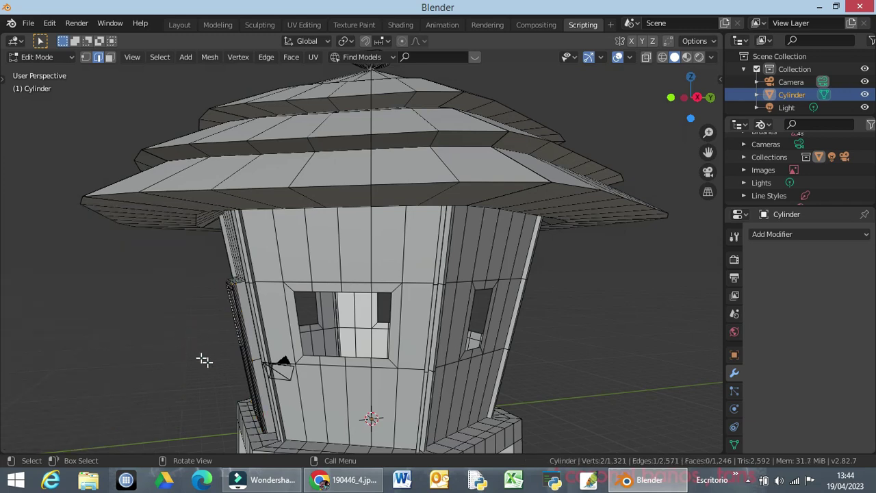
Select the complete ring of faces framing the window on the wall beside the doorway
middle_click_drag(223, 364, 401, 349)
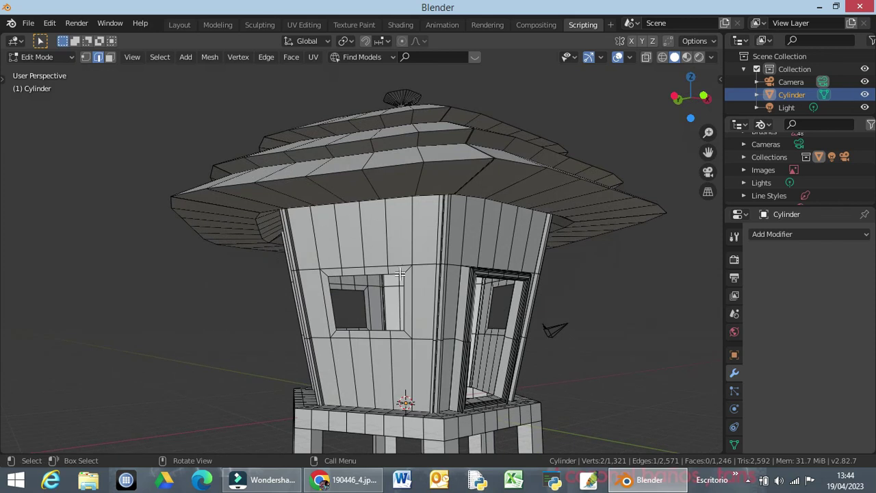
left_click(335, 268, "ctrl")
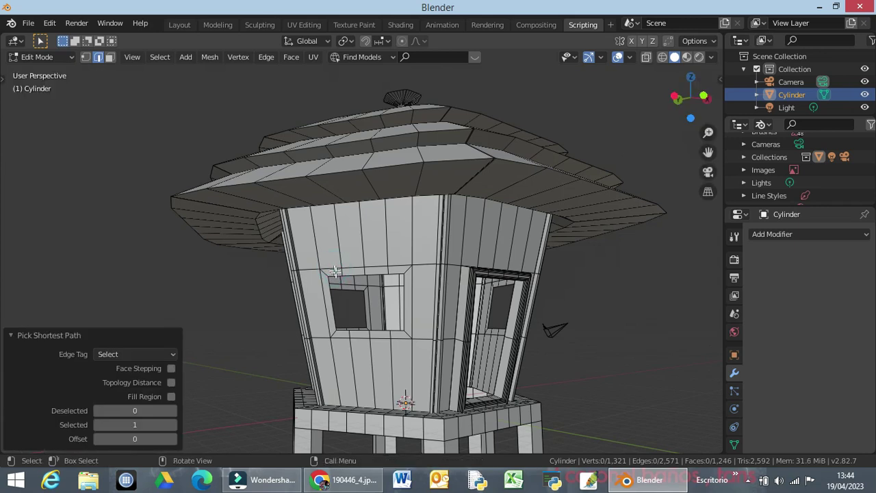
left_click(333, 273)
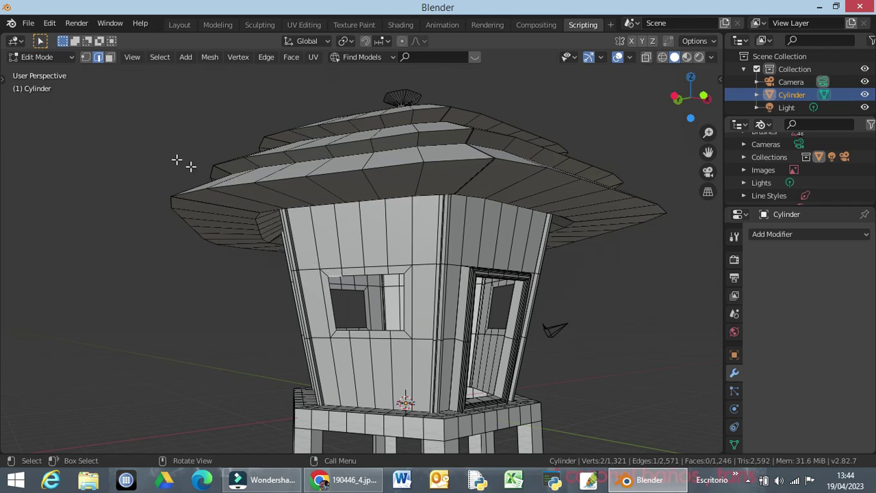
left_click(110, 56)
left_click(332, 272)
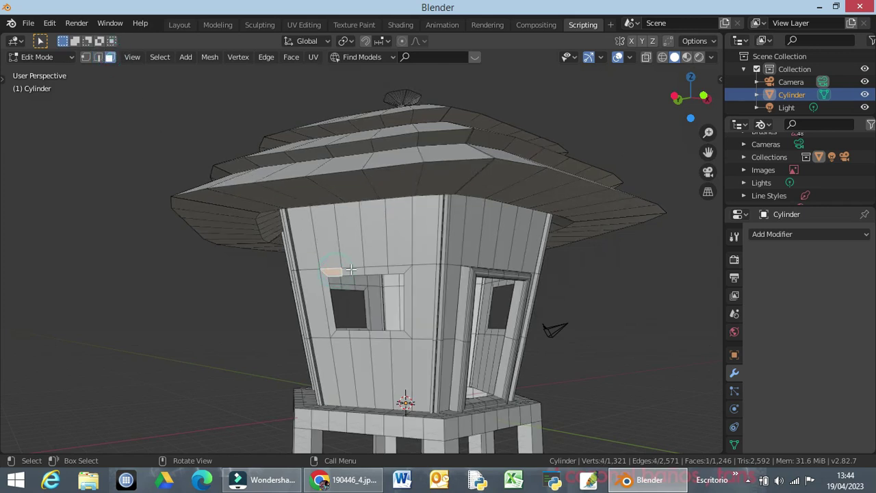
left_click(398, 271, "ctrl")
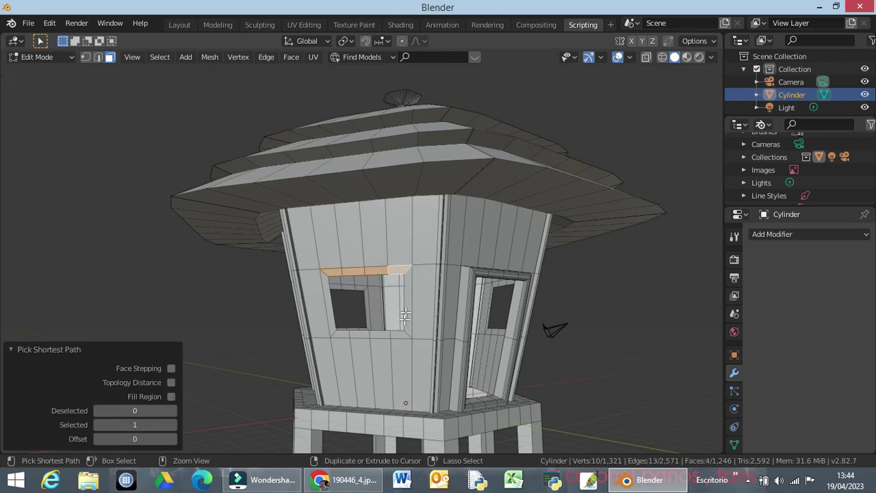
left_click(388, 334, "ctrl")
left_click(335, 334, "ctrl")
left_click(326, 311, "ctrl")
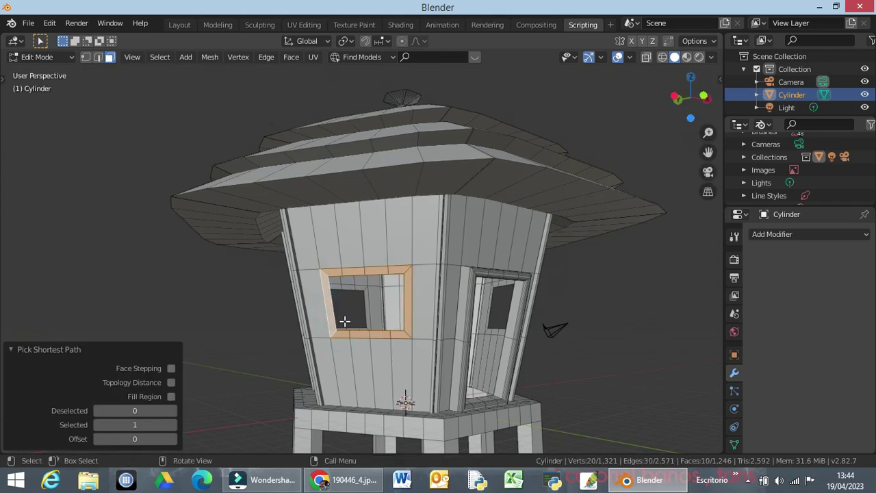
Extrude the selected ring of window frame faces outward 1 m along its normal
key("e")
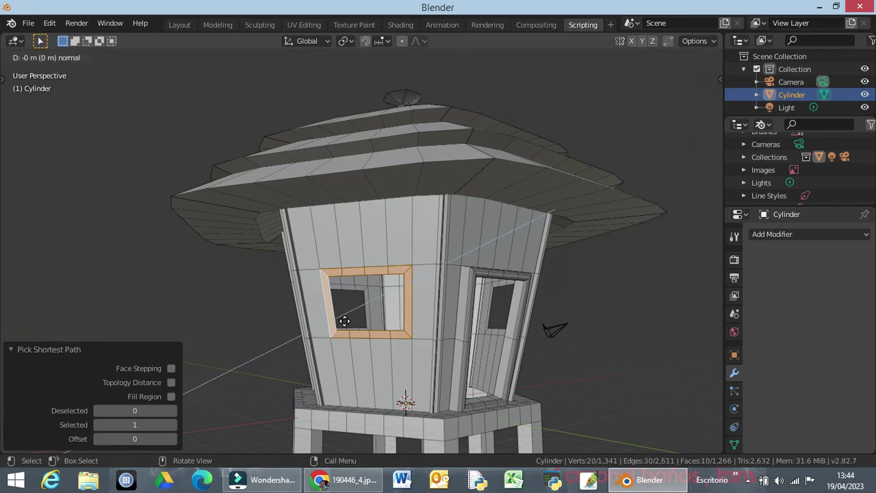
type("1")
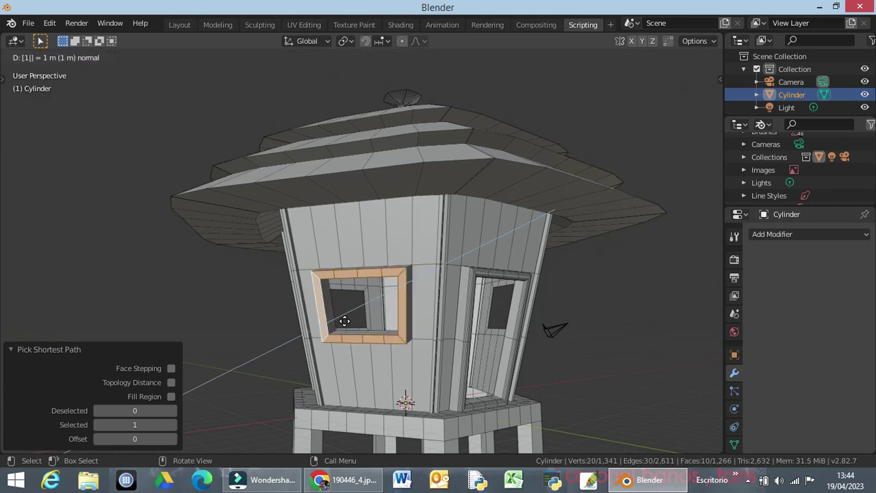
key("Return")
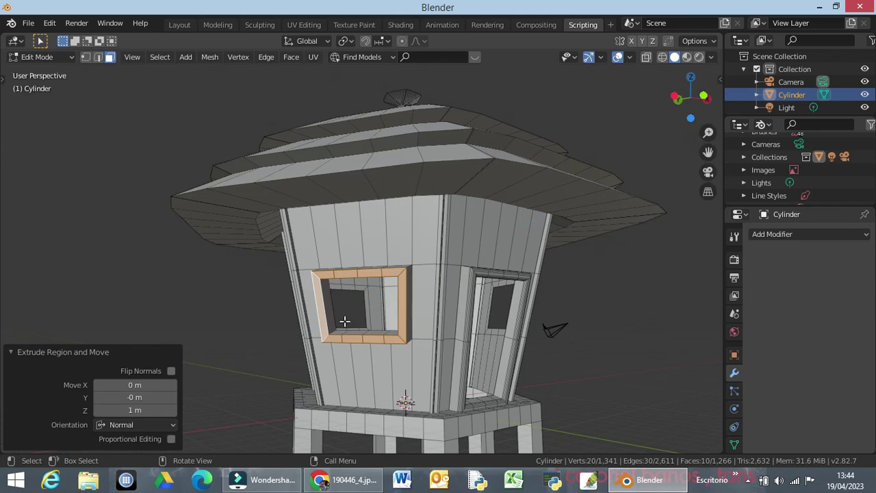
Bevel the raised window frame with an offset of 0.125 m and 6 segments, then deselect it
key("ctrl")
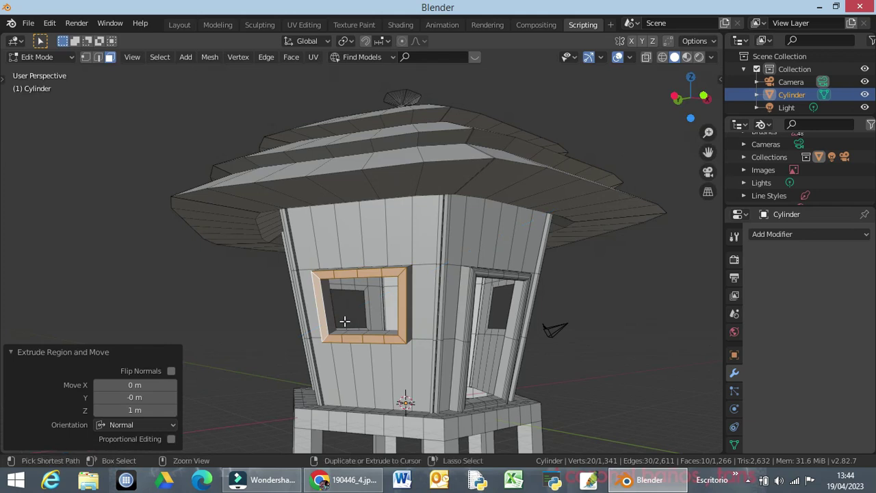
key("ctrl+b")
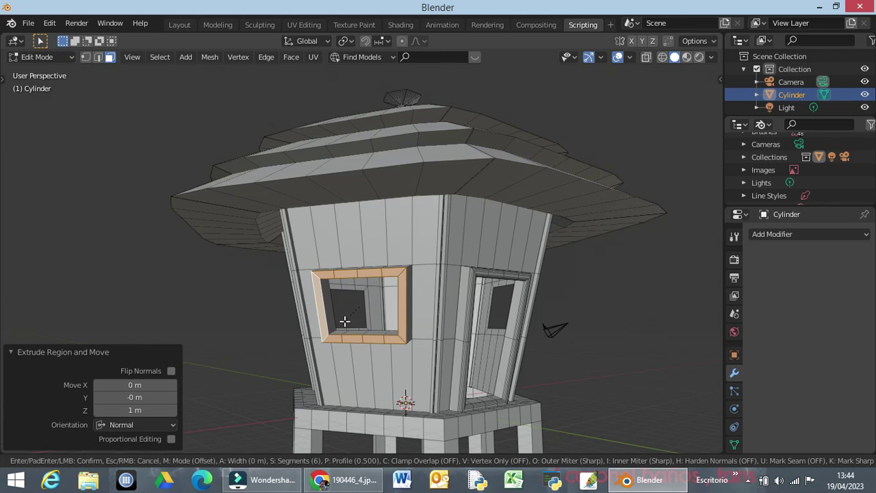
type("0.125")
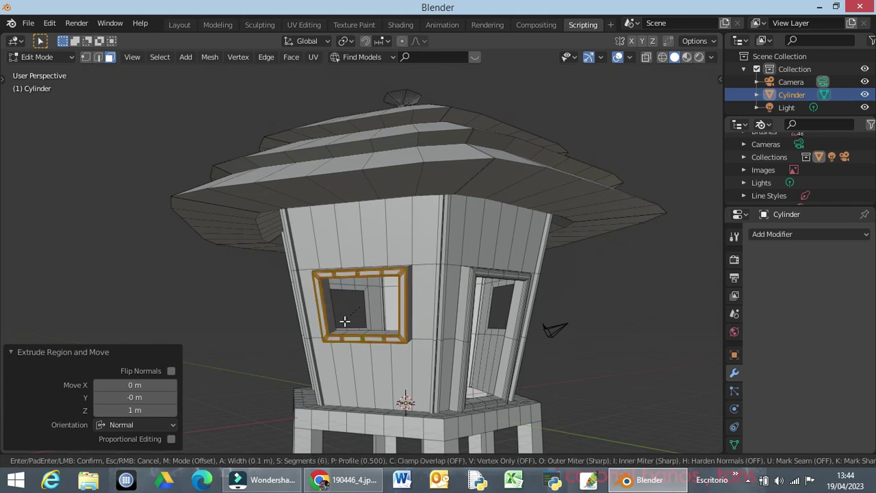
key("Return")
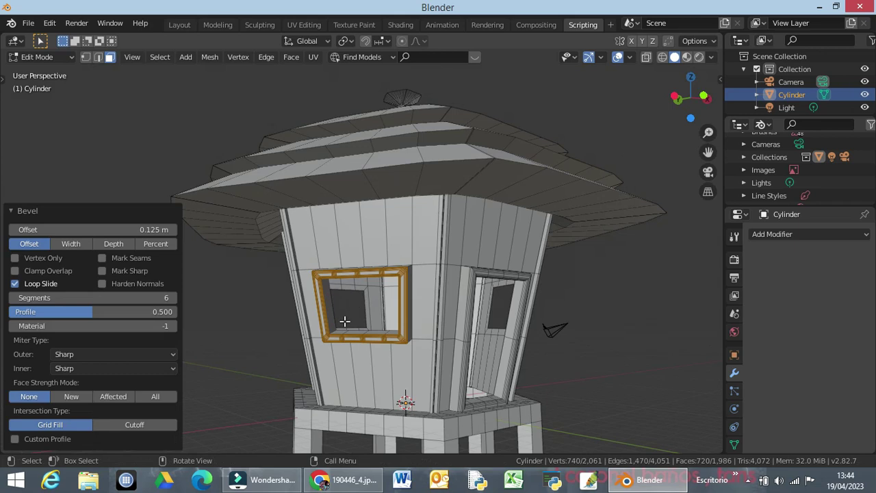
left_click(253, 326)
Select the complete ring of faces framing the wide window on the wall at the other side of the doorway
middle_click_drag(331, 322, 210, 334)
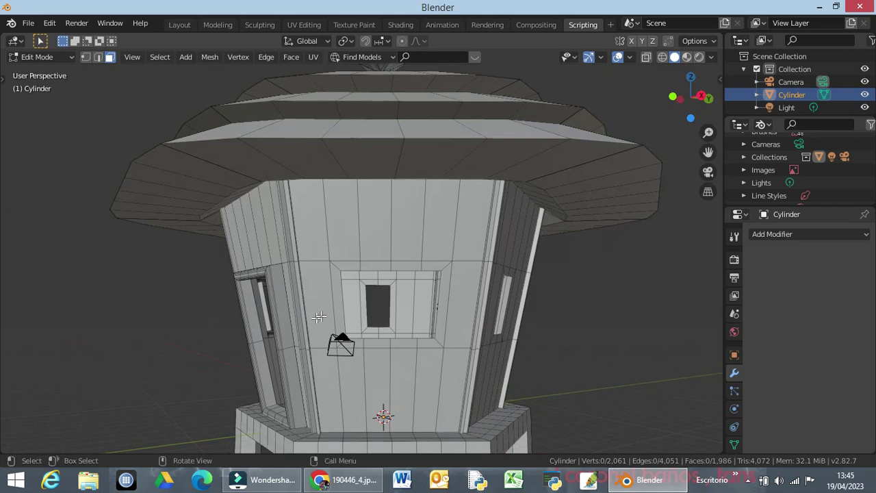
left_click(338, 305)
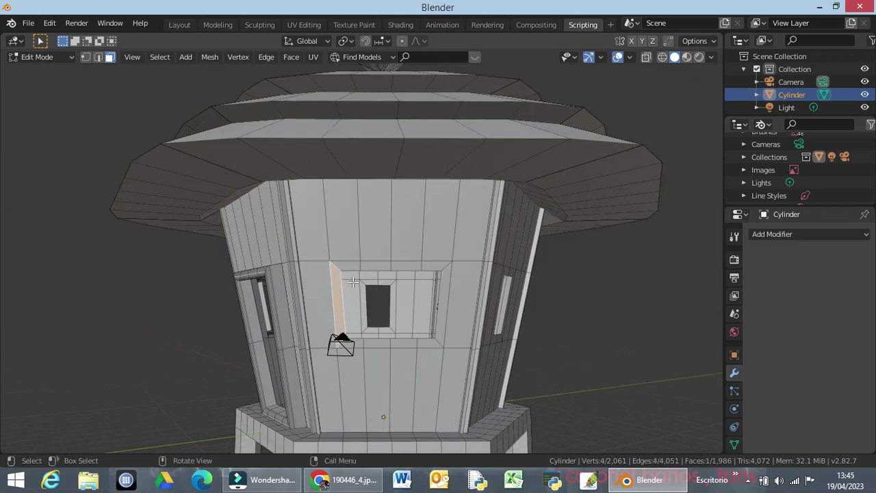
middle_click_drag(428, 292, 410, 299)
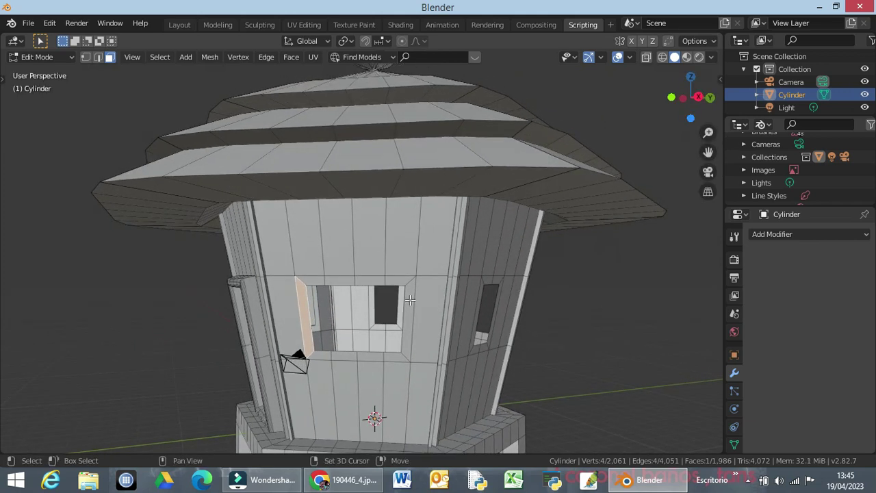
left_click(407, 301, "shift")
left_click(388, 279, "shift")
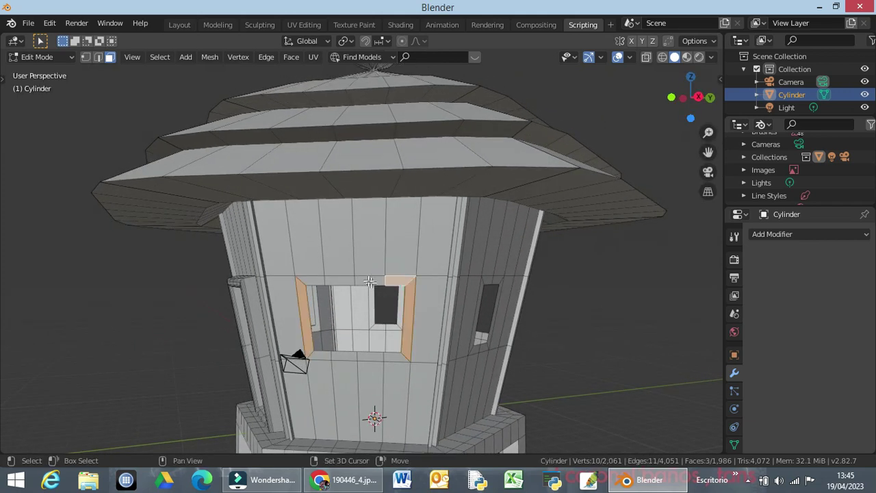
left_click(312, 280, "ctrl")
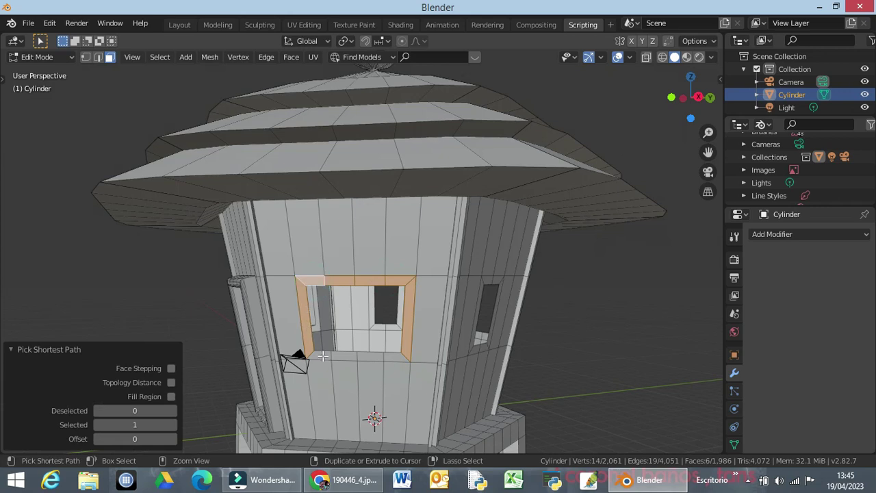
left_click(372, 355, "ctrl")
left_click(387, 360, "ctrl")
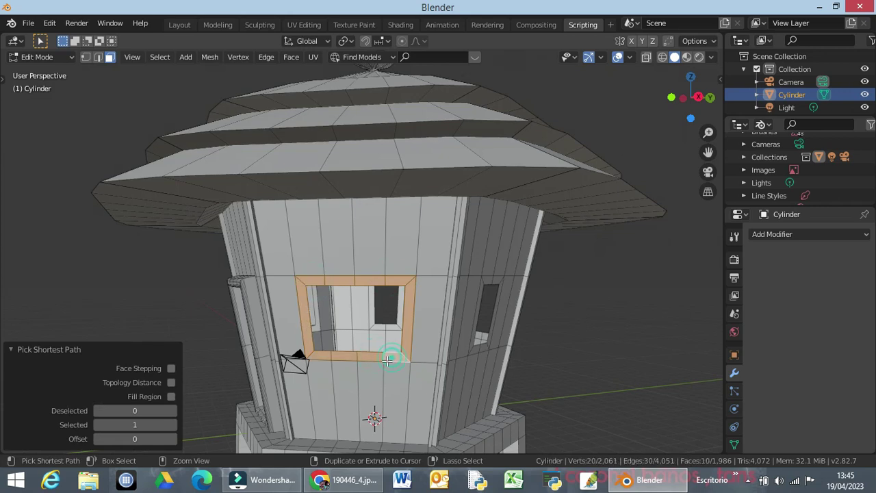
Try to extrude the wide window's frame faces outward 0.75 m, then undo the extrusion
key("e")
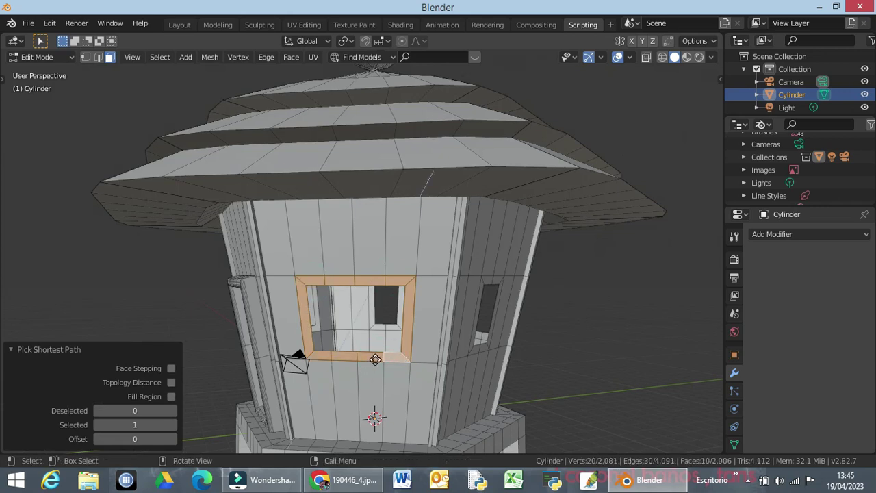
type(".")
type("75")
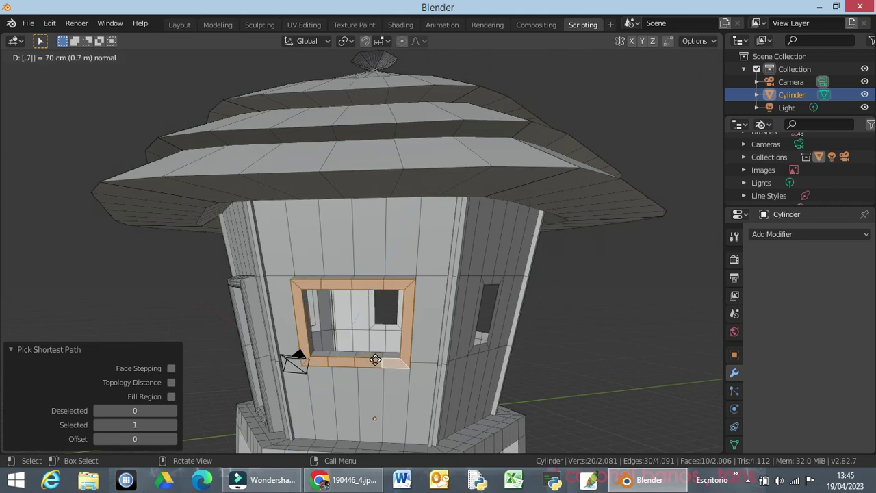
key("Return")
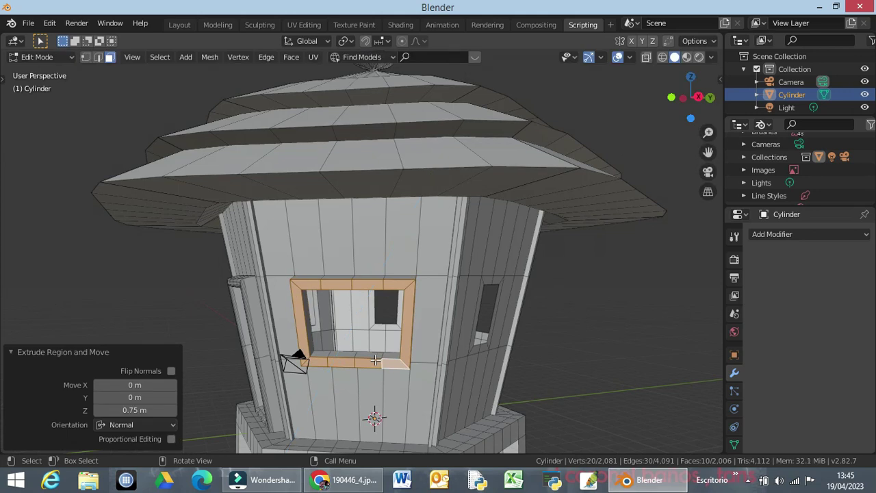
key("ctrl+z")
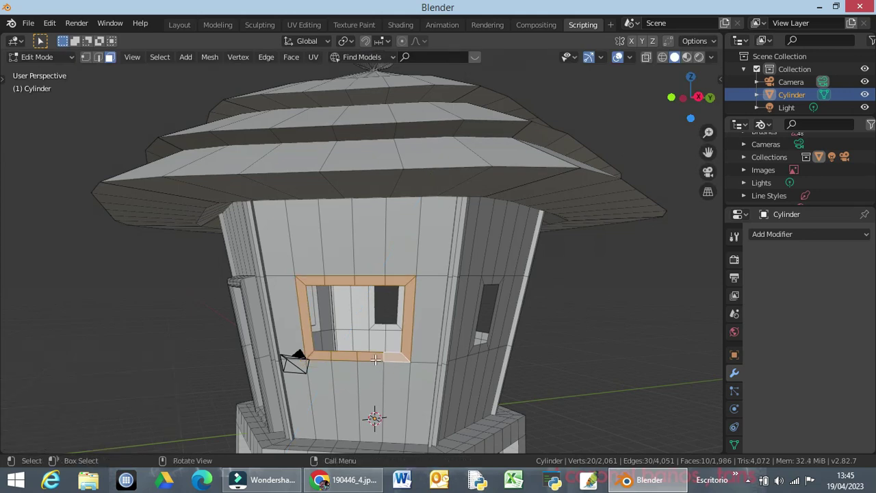
key("e")
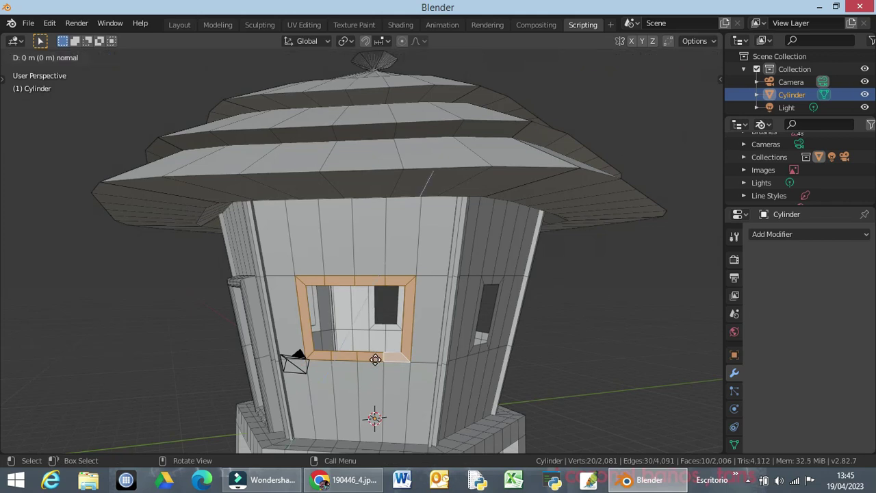
key("1")
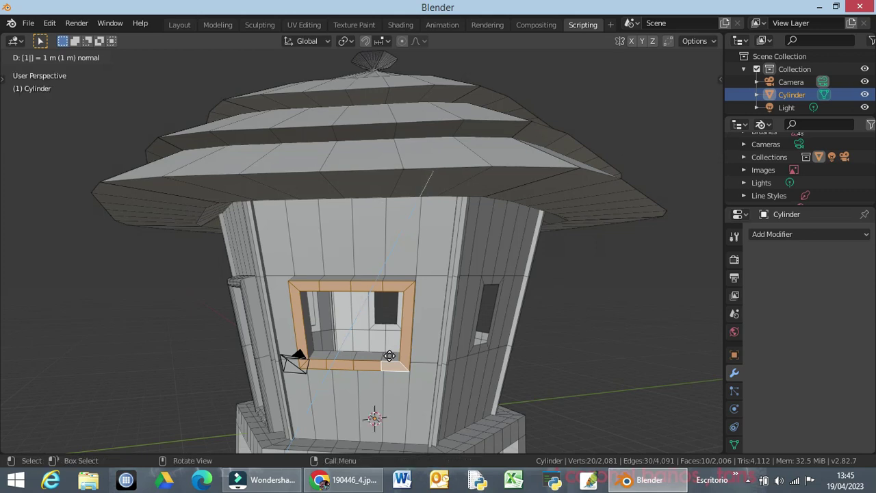
key("1")
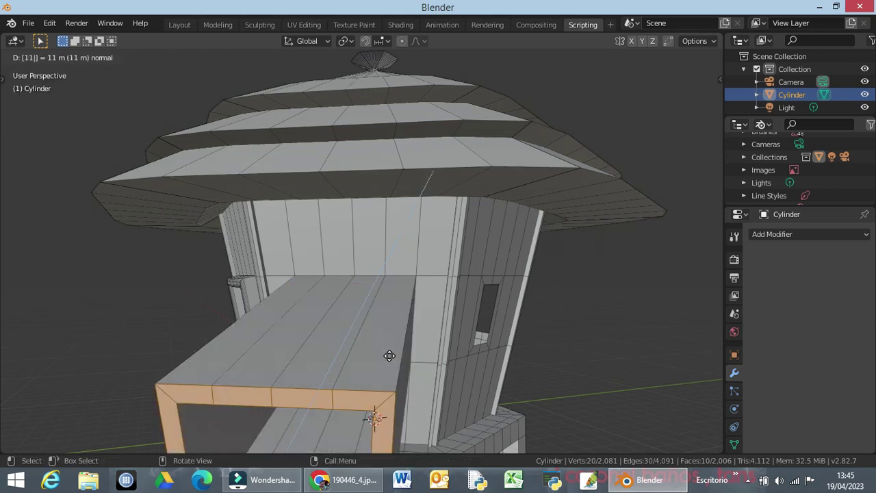
key("Escape")
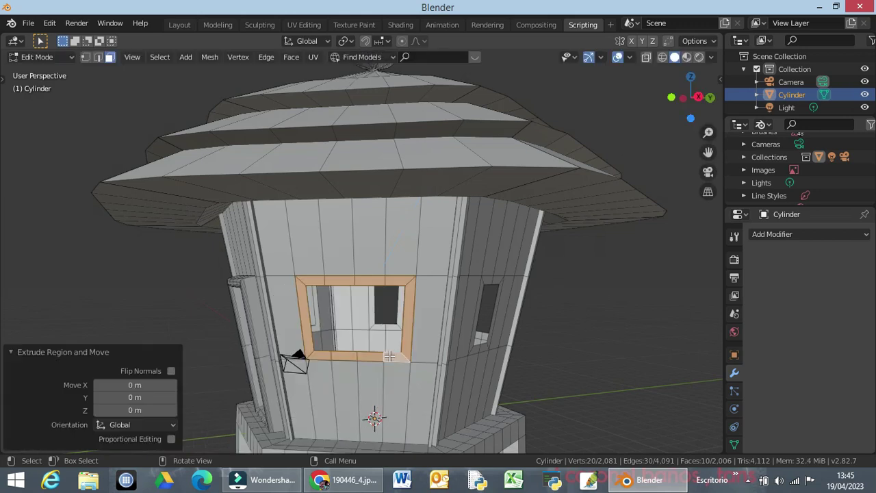
key("ctrl+z")
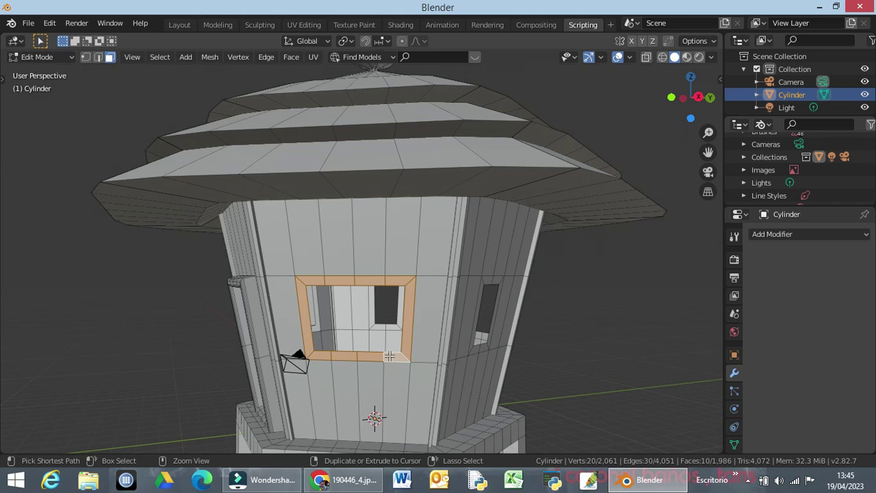
left_click(389, 355, "shift")
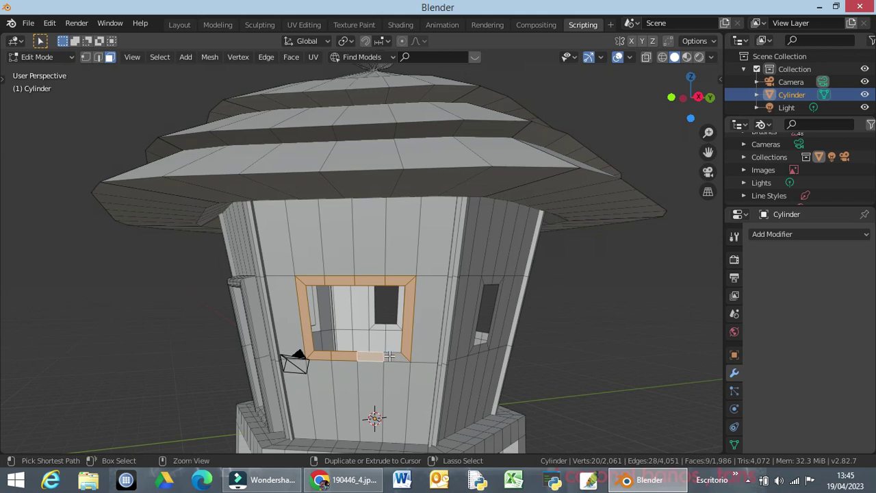
left_click(389, 356, "ctrl")
Extrude the wide window's ring of frame faces outward 1 m along its normal
key("e")
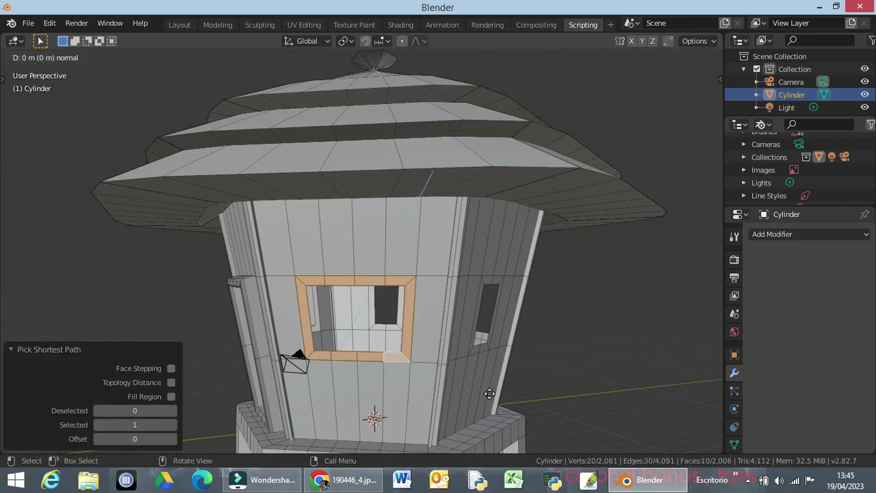
key("1")
key("Return")
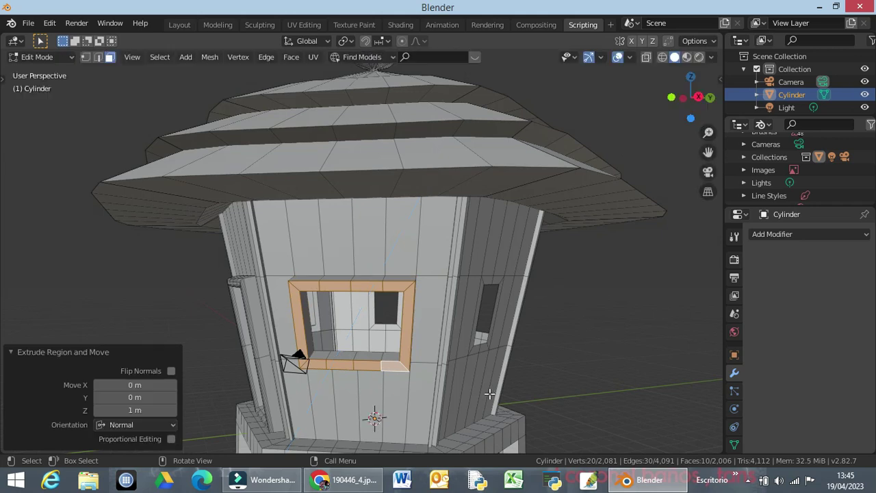
Bevel the wide window's raised frame with an offset of 0.175 m and 6 segments
key("ctrl+b")
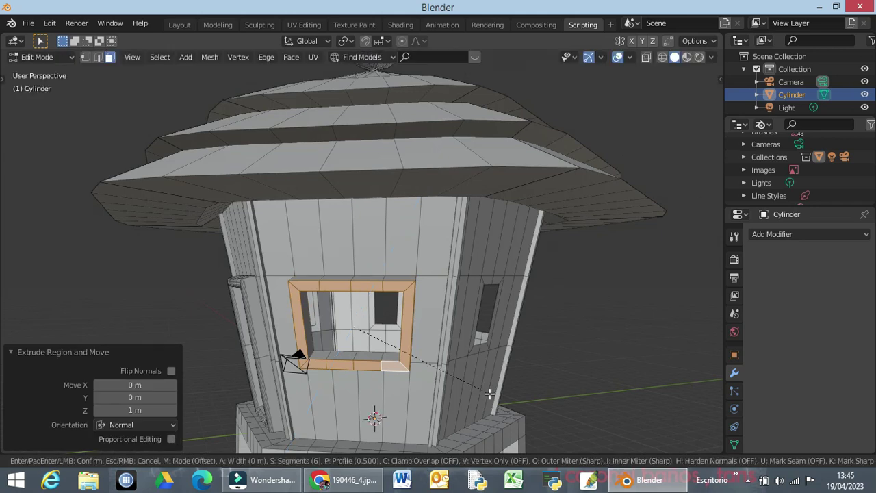
type("0.175")
key("Return")
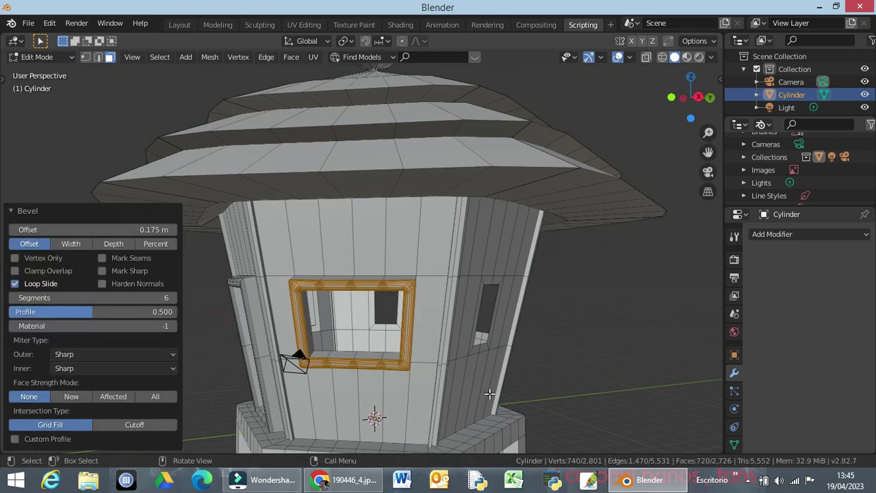
Select the complete ring of faces framing the narrow window on the adjacent wall
middle_click_drag(415, 331, 324, 301)
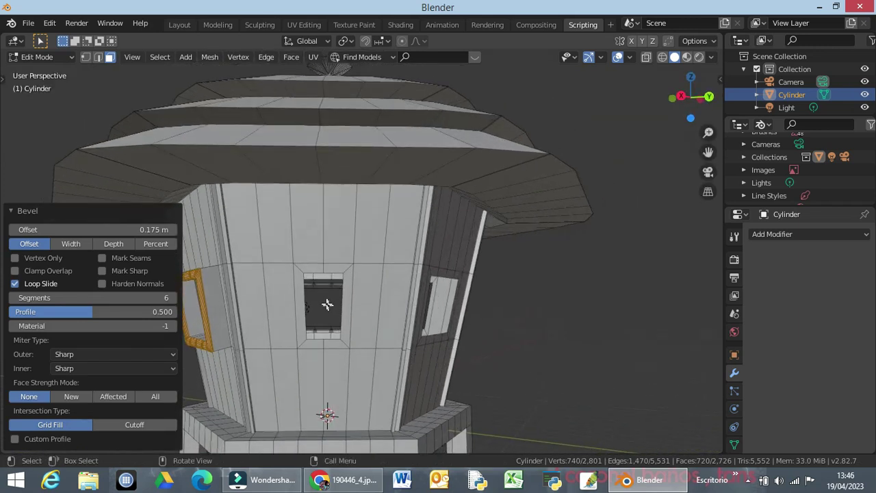
left_click(303, 296)
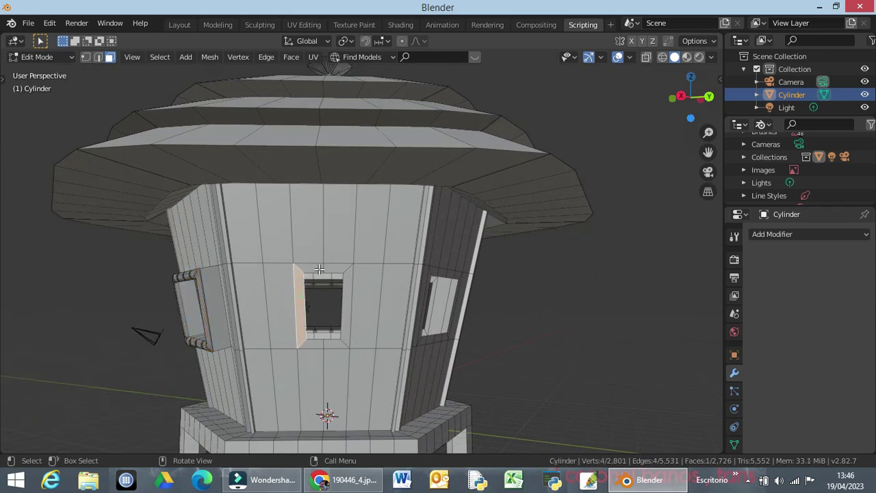
left_click(348, 299, "shift")
left_click(333, 270, "shift")
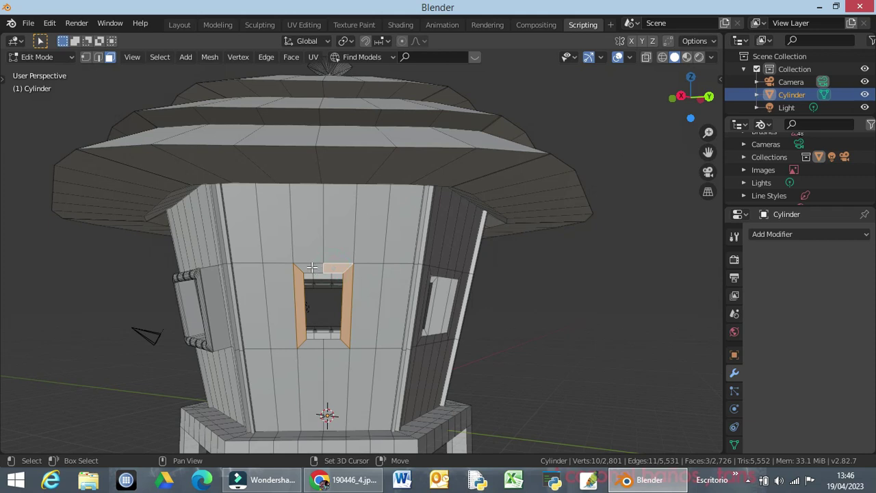
left_click(319, 346, "ctrl")
left_click(328, 344, "ctrl")
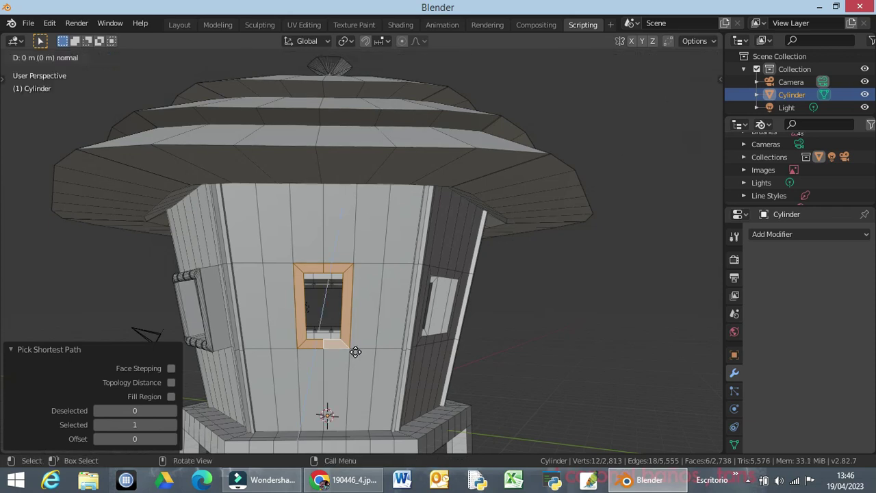
Extrude the narrow window's ring of frame faces outward 1 m along its normal
type("1")
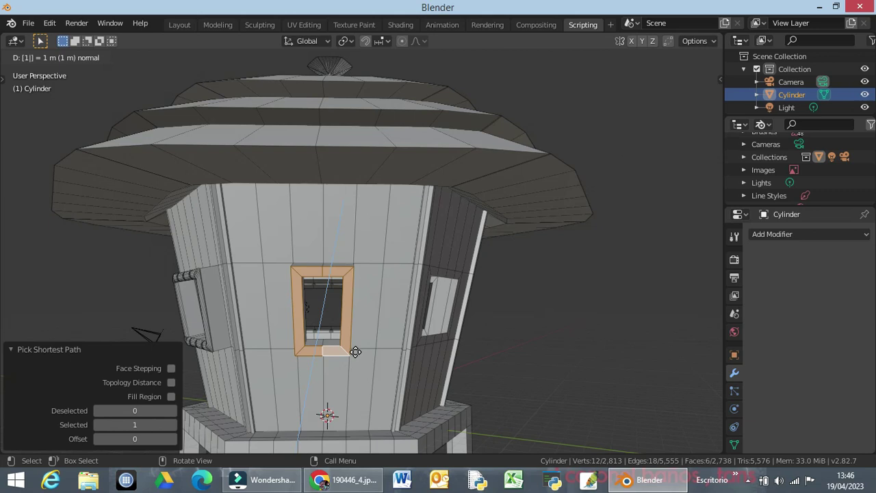
key("Return")
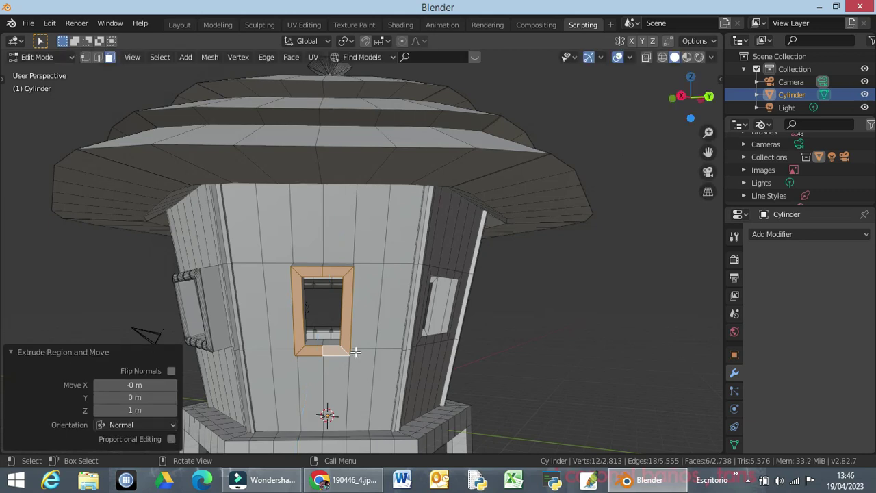
key("ctrl+b")
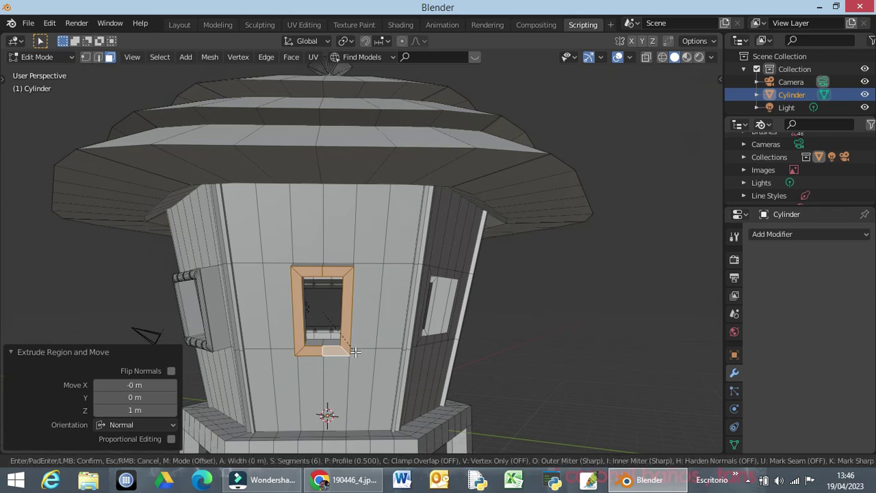
type("1")
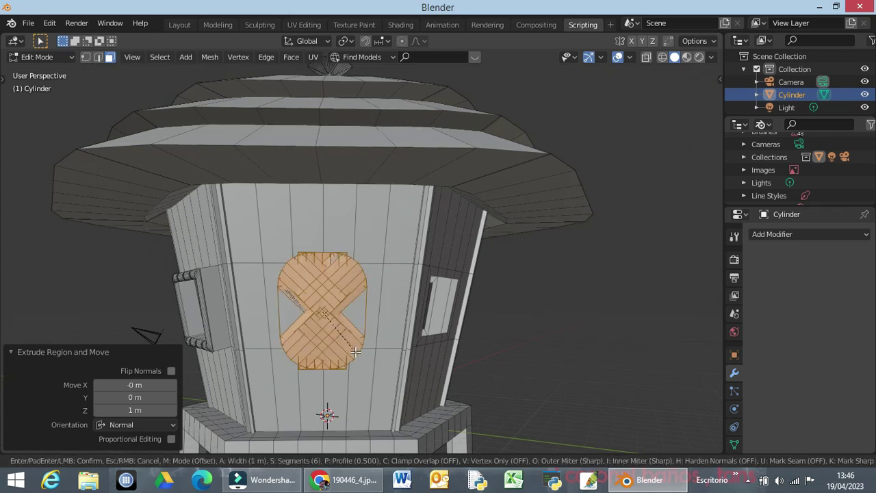
type(".7")
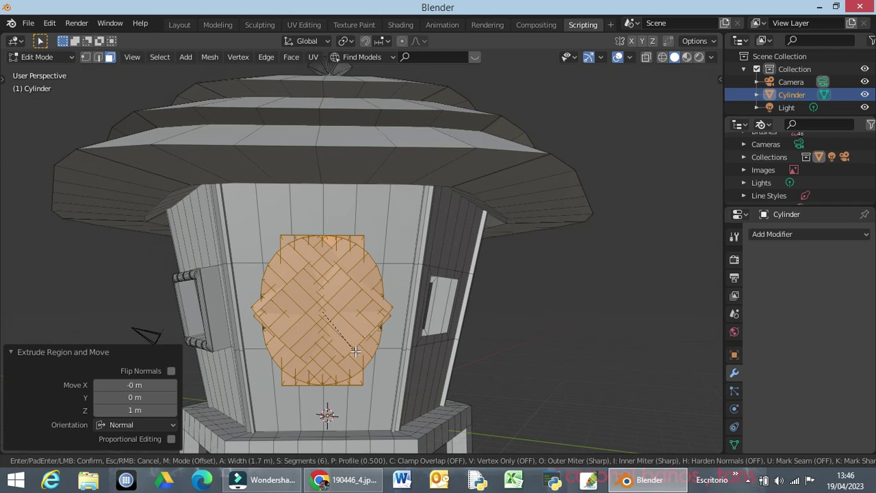
right_click(355, 351)
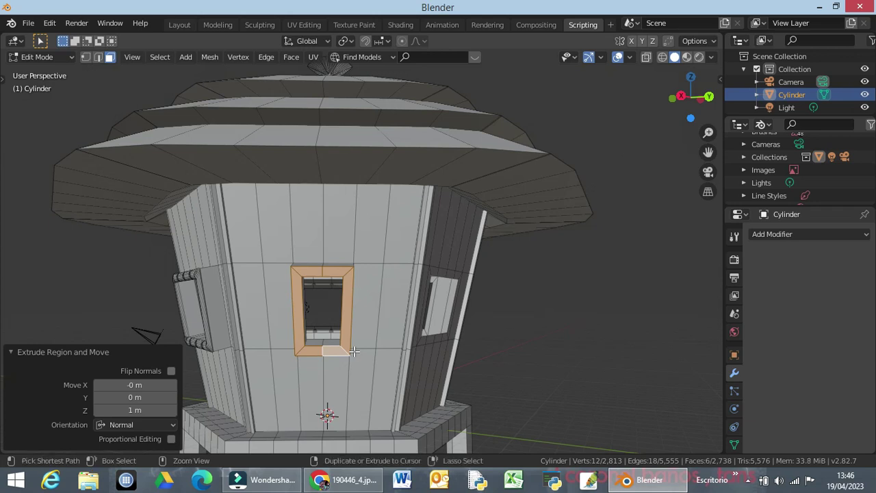
key("ctrl+b")
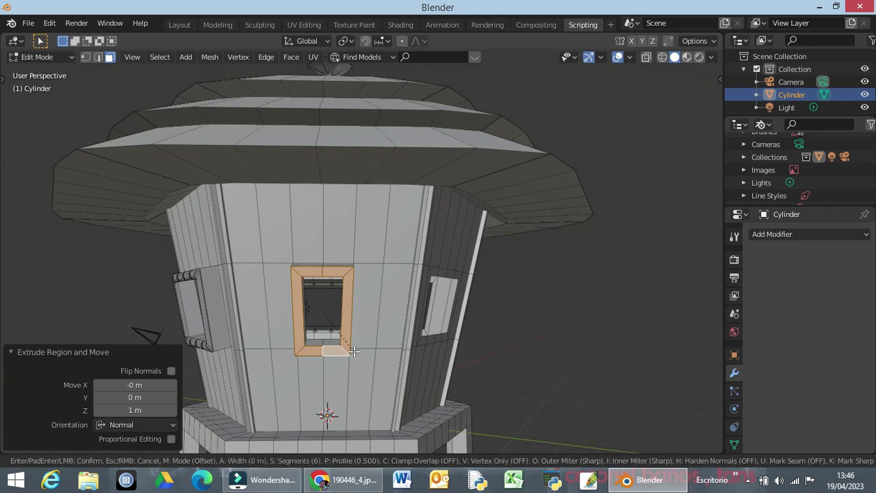
key("1")
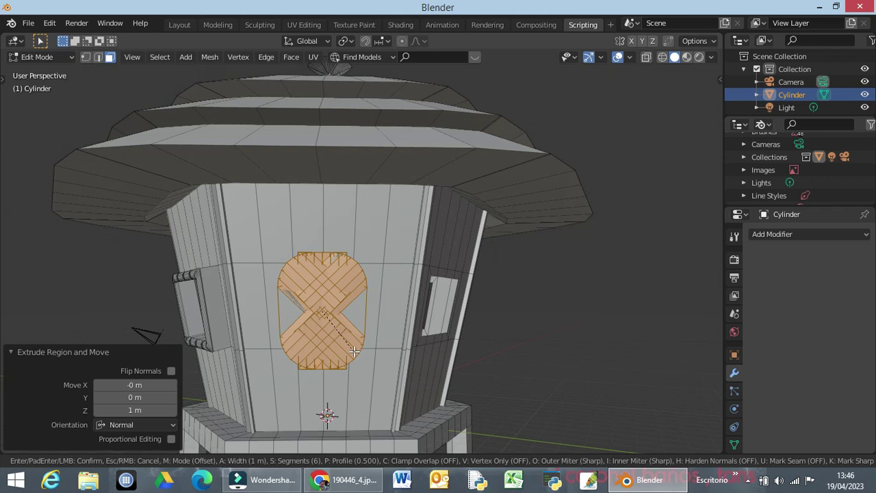
key("Escape")
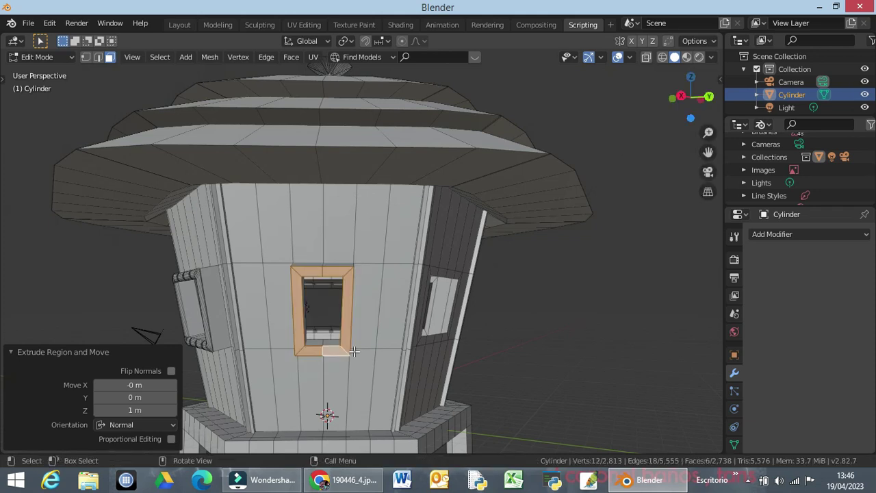
Bevel the narrow window's raised frame with an offset of 0.175 m and 6 segments
key("KP_Decimal")
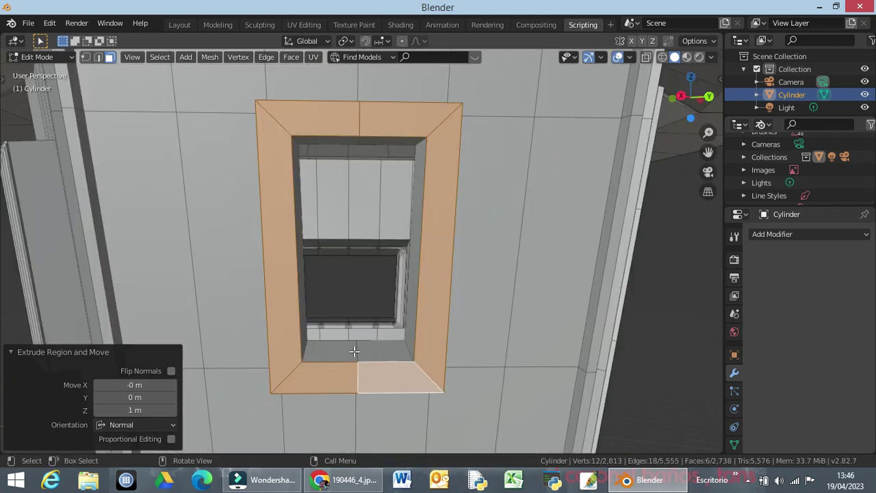
scroll(334, 351, "down", 3)
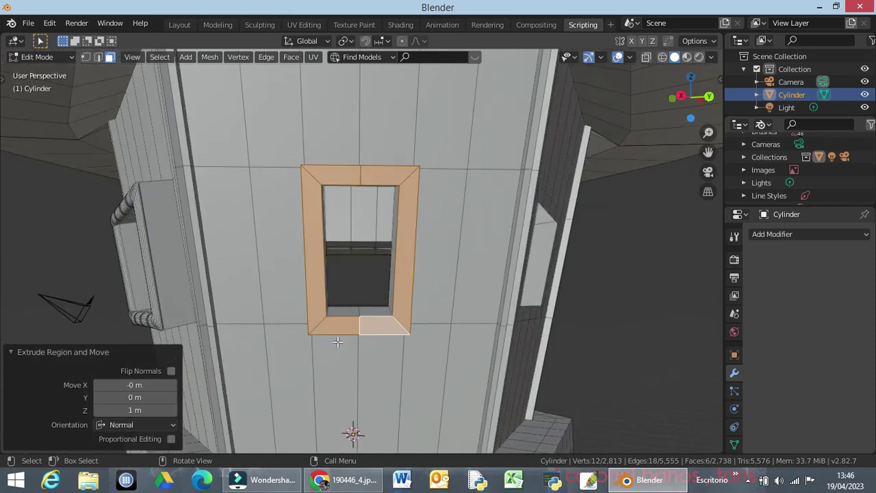
key("ctrl+b")
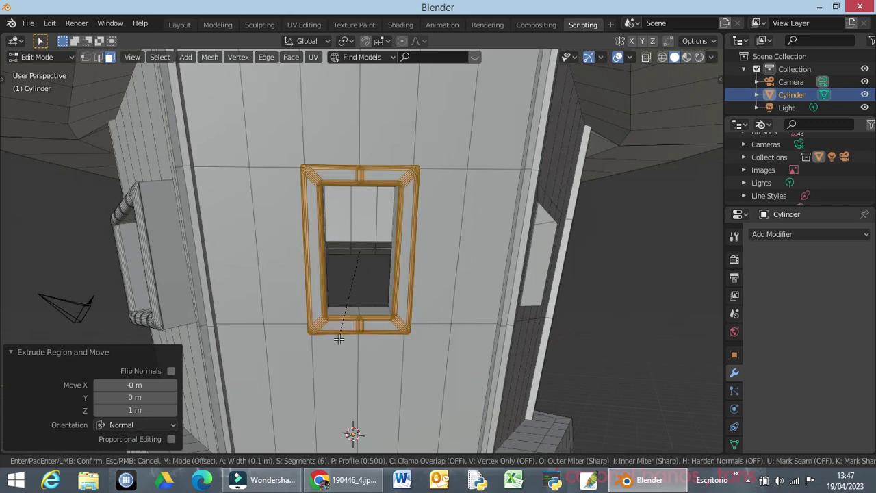
left_click(339, 338)
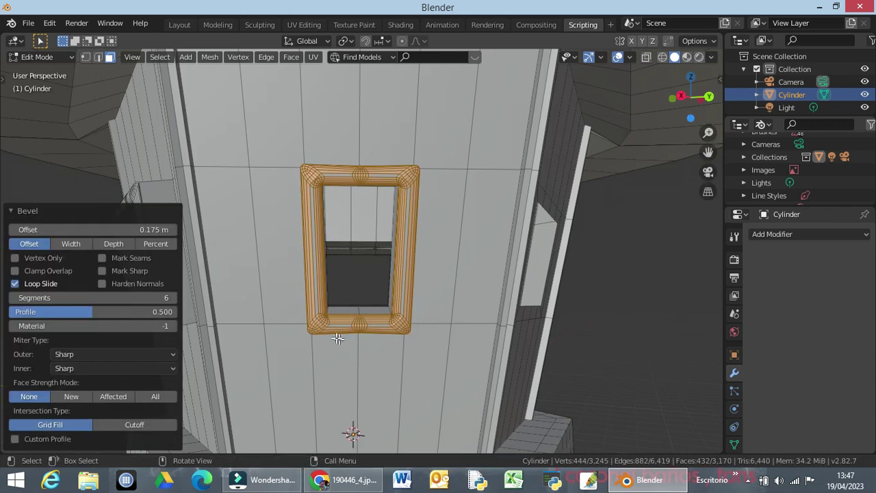
Select the complete ring of faces framing the unraised wide window on the adjacent wall
middle_click_drag(472, 301, 418, 301)
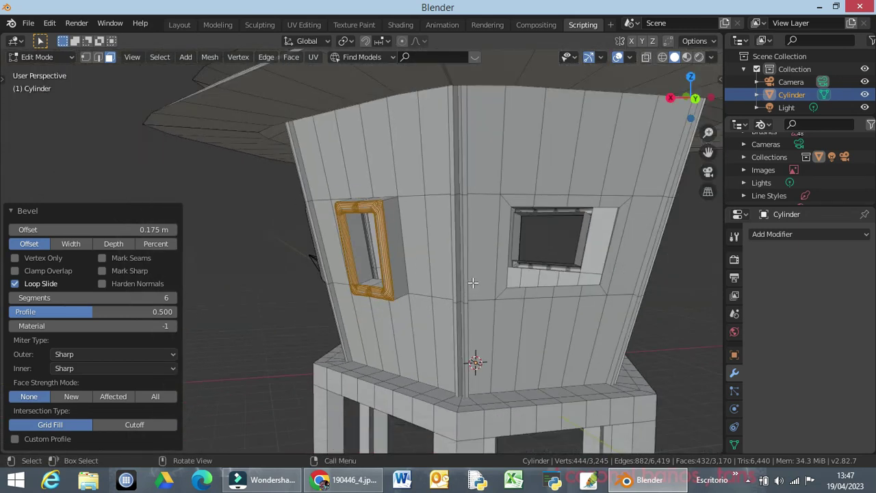
middle_click_drag(513, 273, 482, 272)
left_click(492, 263)
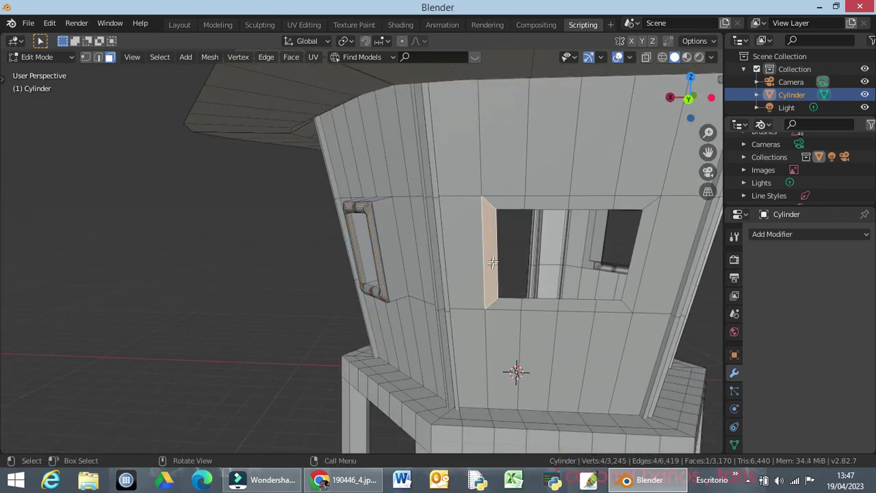
left_click(643, 236, "ctrl")
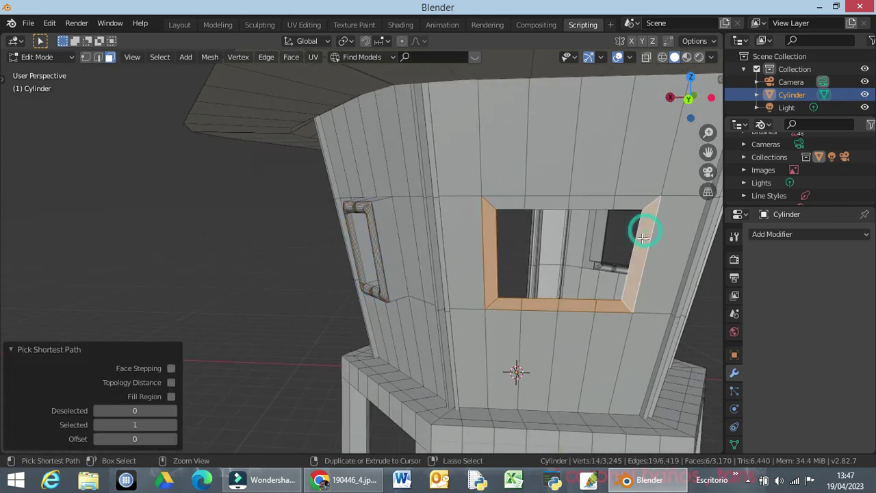
left_click(592, 202, "ctrl")
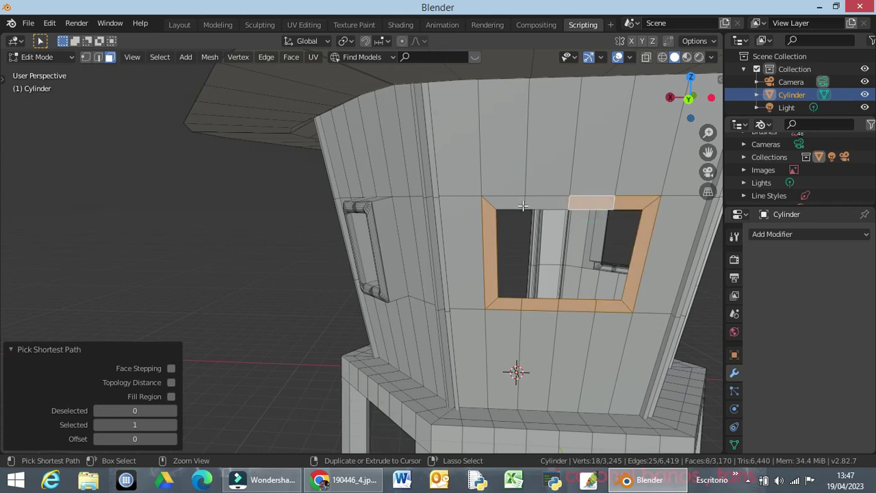
left_click(508, 204, "ctrl")
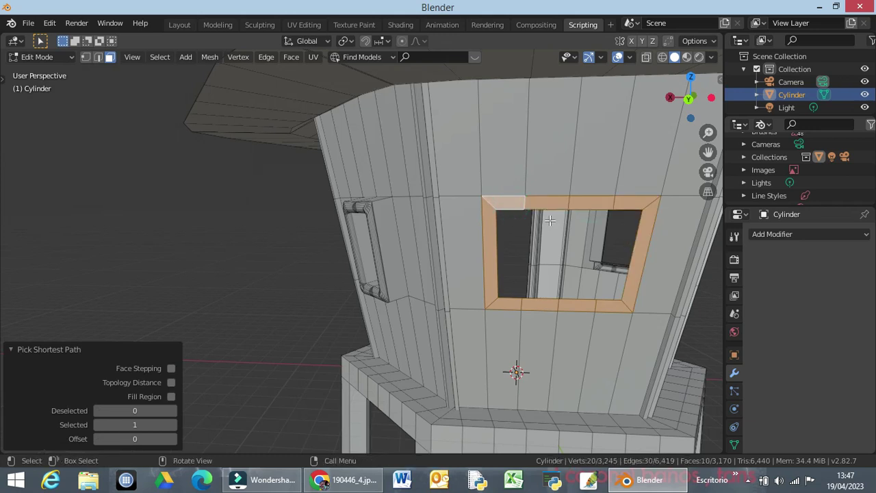
Extrude this wide window's frame faces outward 1 m, and bevel them with an offset of 0.175 m and 6 segments
key("e")
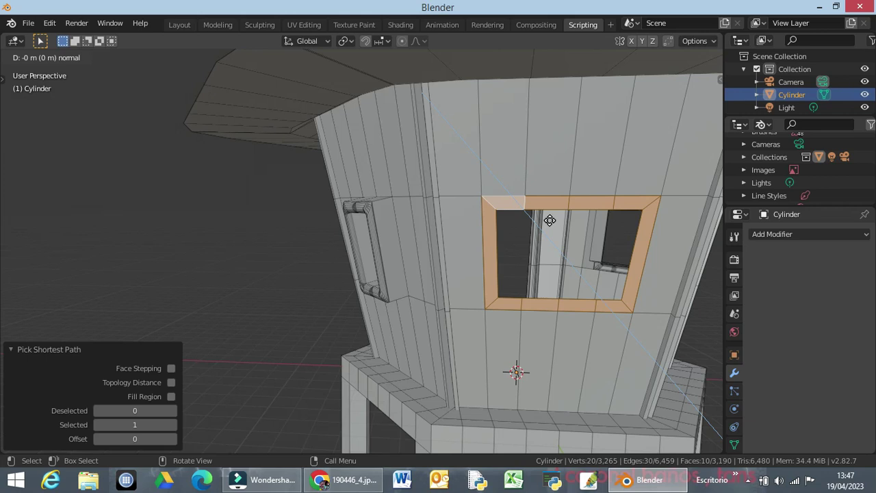
type("1")
key("Return")
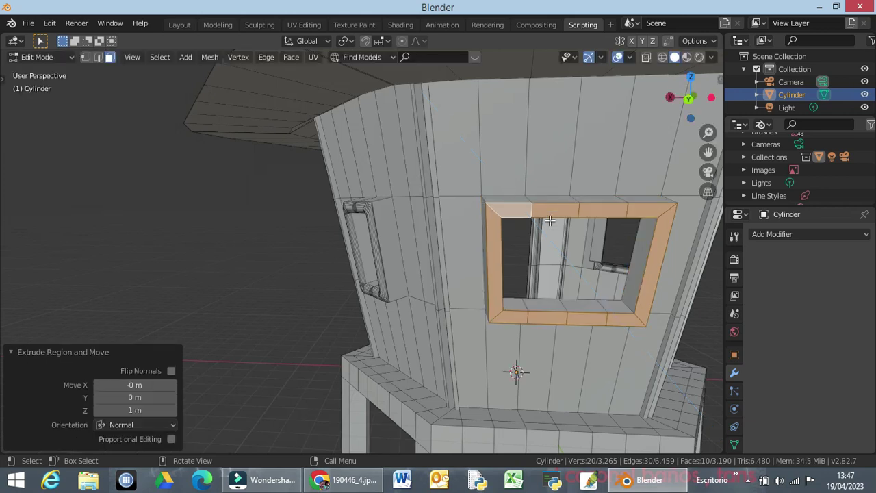
key("ctrl+b")
type("0.175")
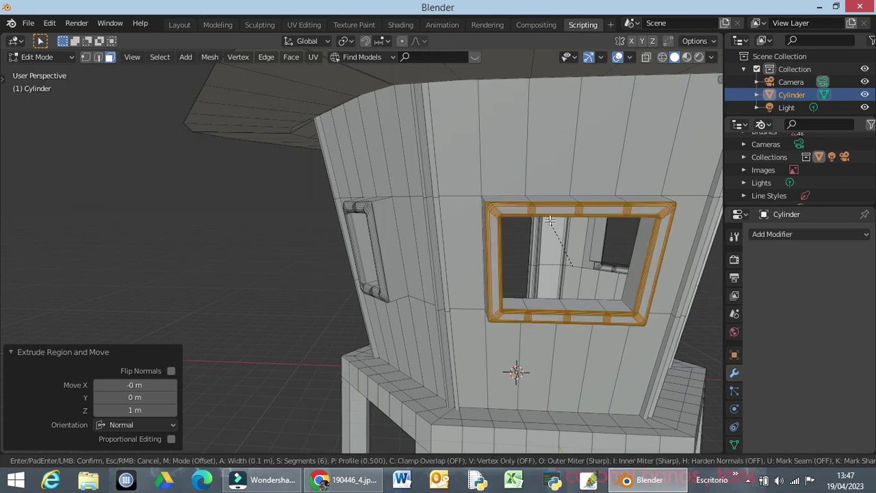
key("Return")
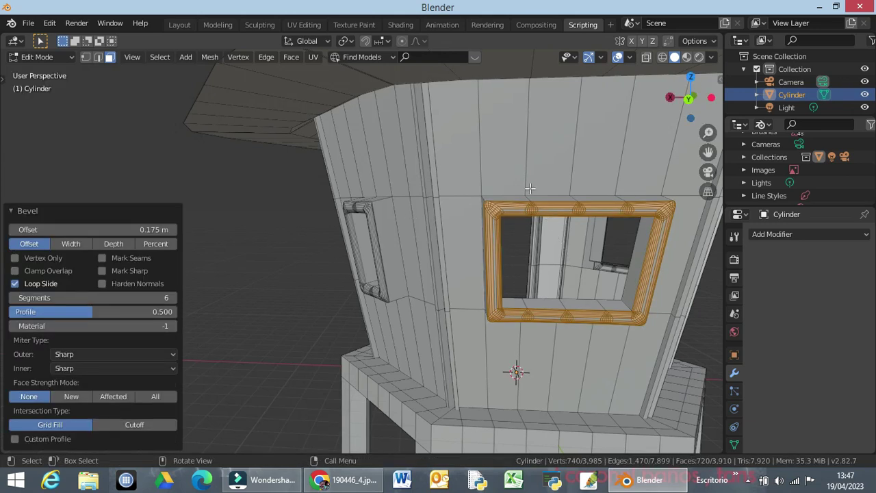
Try to extrude the remaining narrow window's frame faces 1 m together with the still-selected bevelled frame, then undo the extrusion
middle_click_drag(586, 289, 476, 294)
scroll(483, 282, "down", 2)
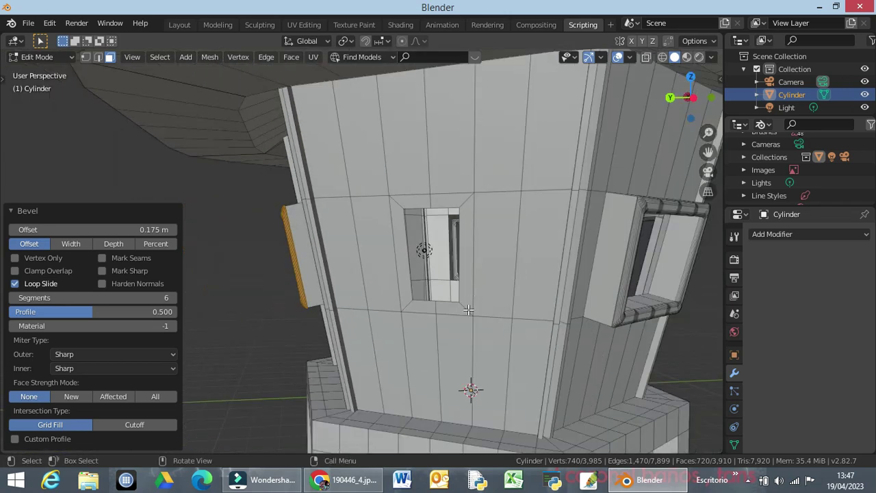
left_click(404, 286, "shift")
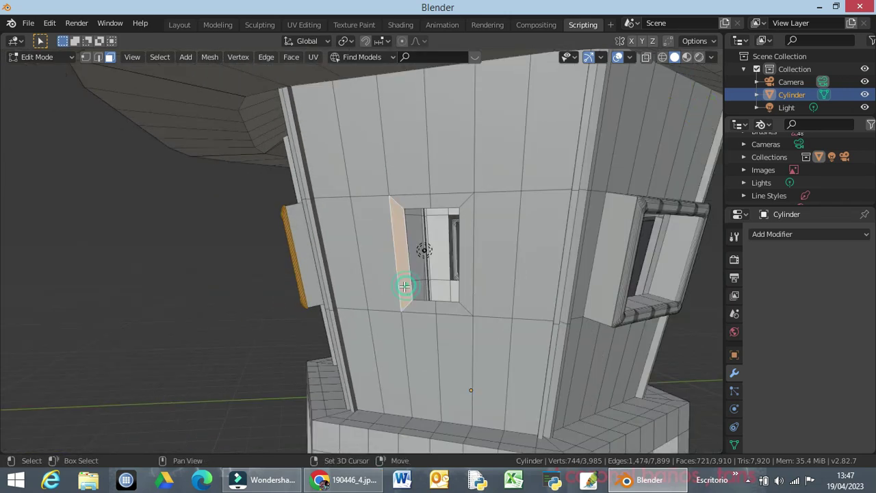
left_click(467, 291, "ctrl")
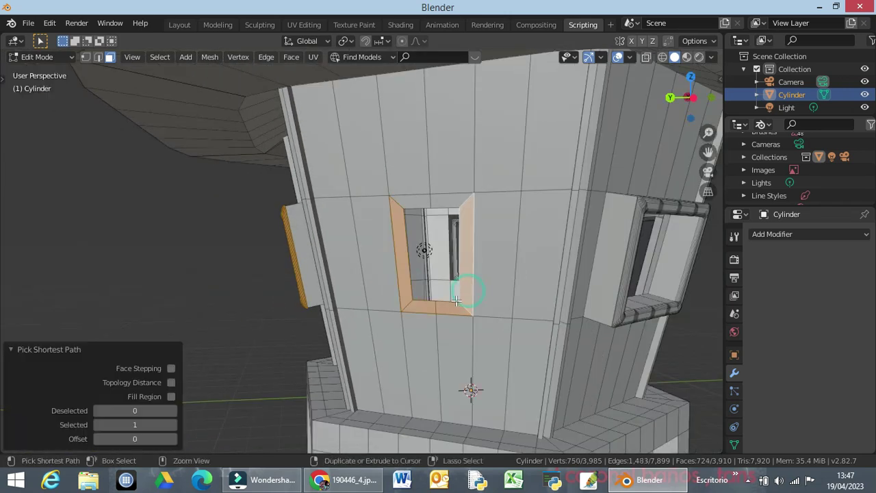
left_click(414, 202, "ctrl")
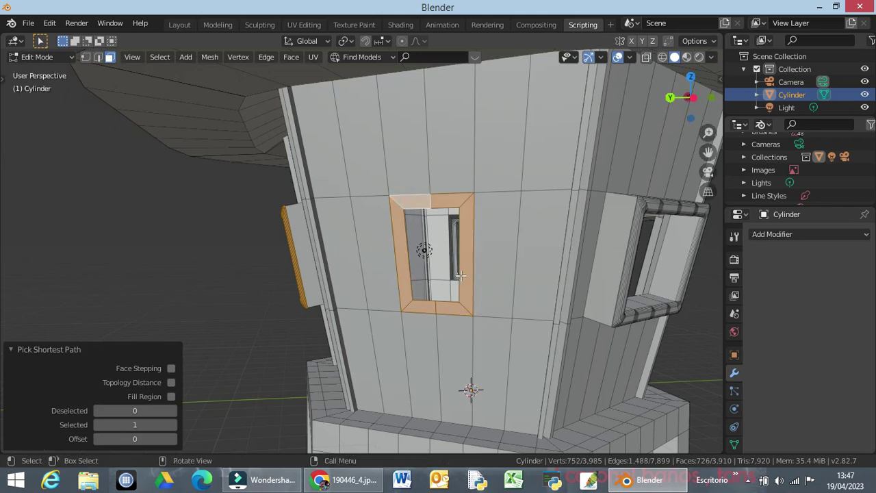
key("e")
key("1")
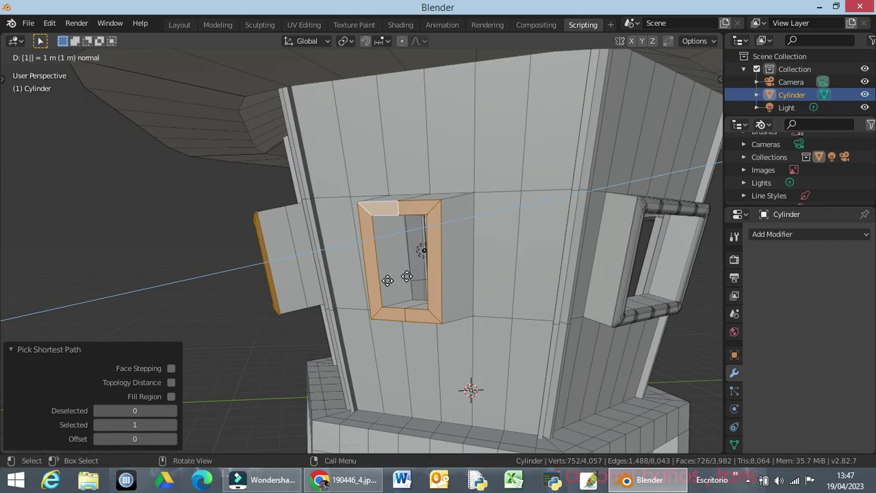
left_click(282, 335)
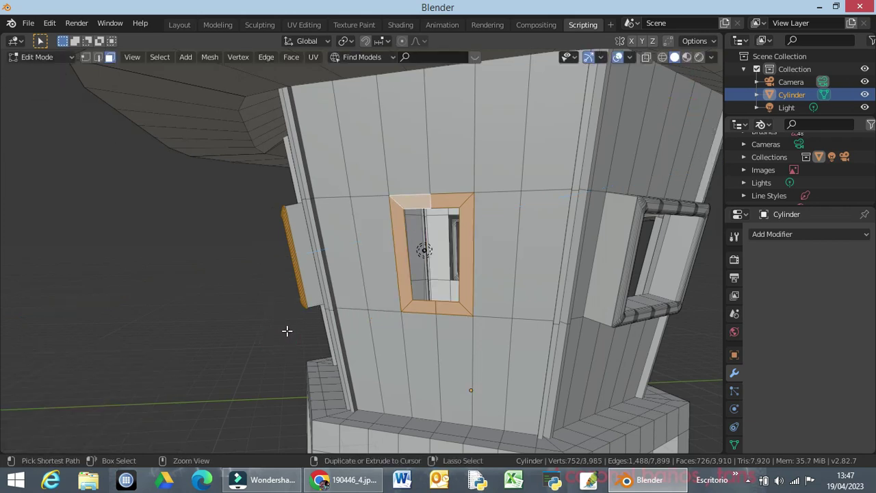
key("ctrl+z")
left_click(251, 301)
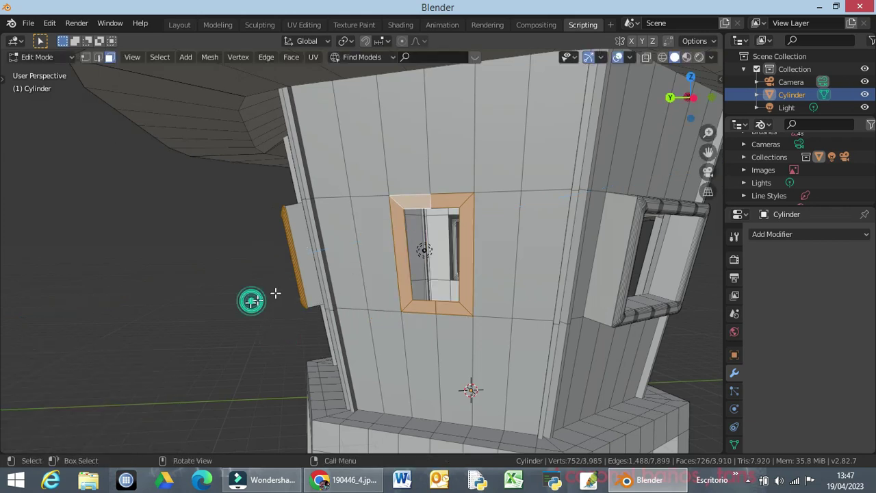
Select only the complete ring of faces framing the unraised narrow window
left_click(394, 222)
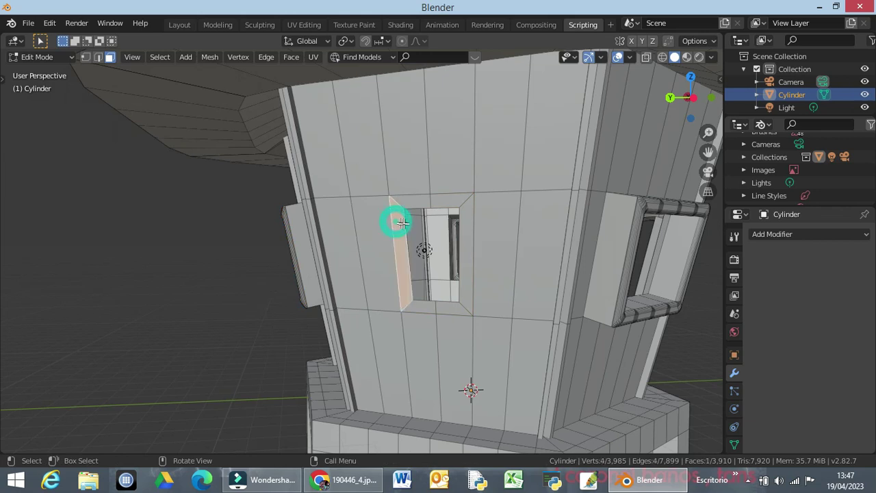
left_click(467, 229, "ctrl")
left_click(435, 212, "ctrl")
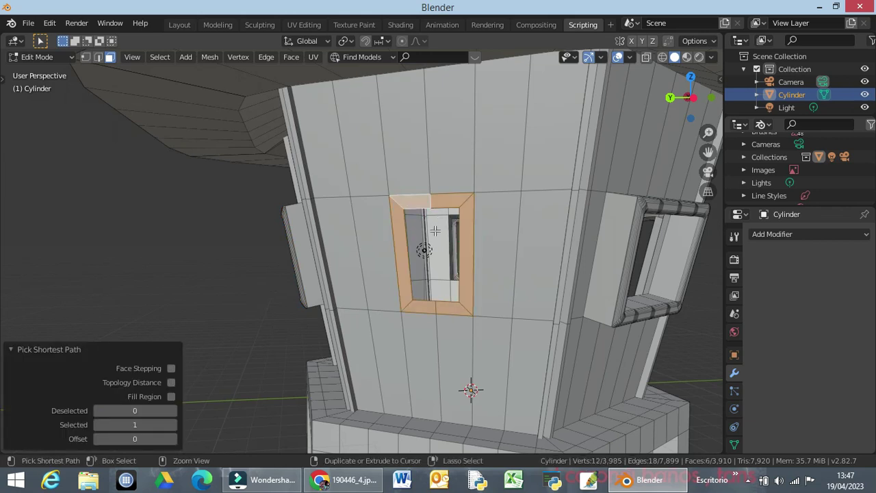
Extrude the selected narrow window frame outward 1.175 m along its normal
type("e")
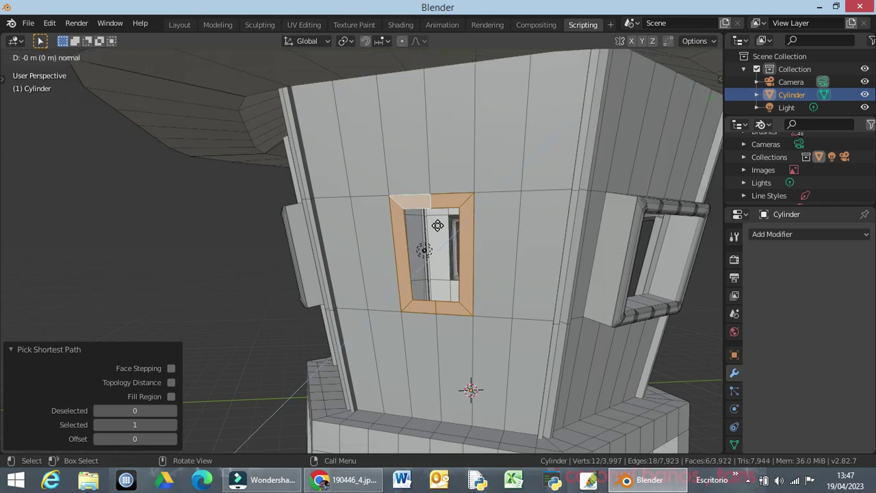
type("1")
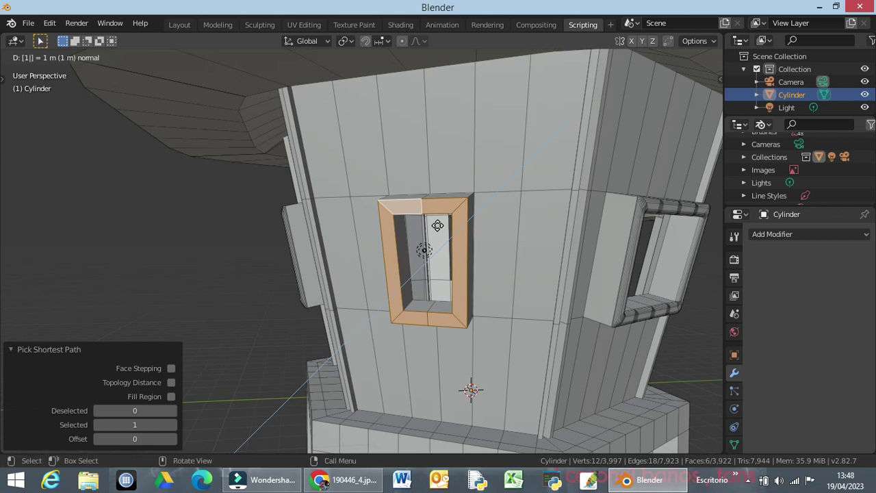
type(".175")
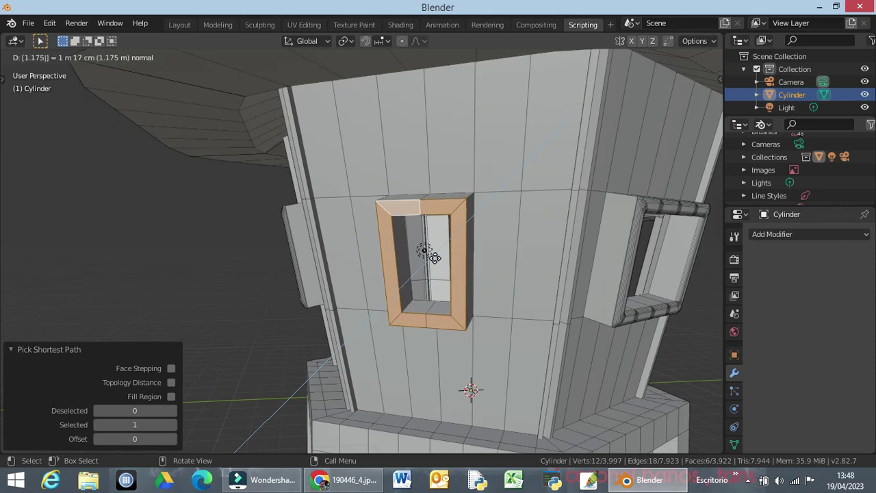
key("Return")
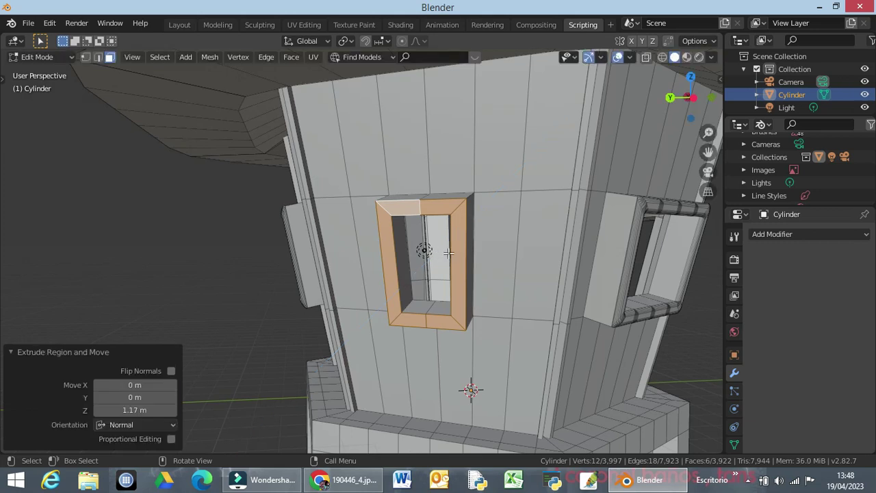
Bevel the selected narrow window frame with an offset of 0.175 m and 6 segments
key("ctrl+b")
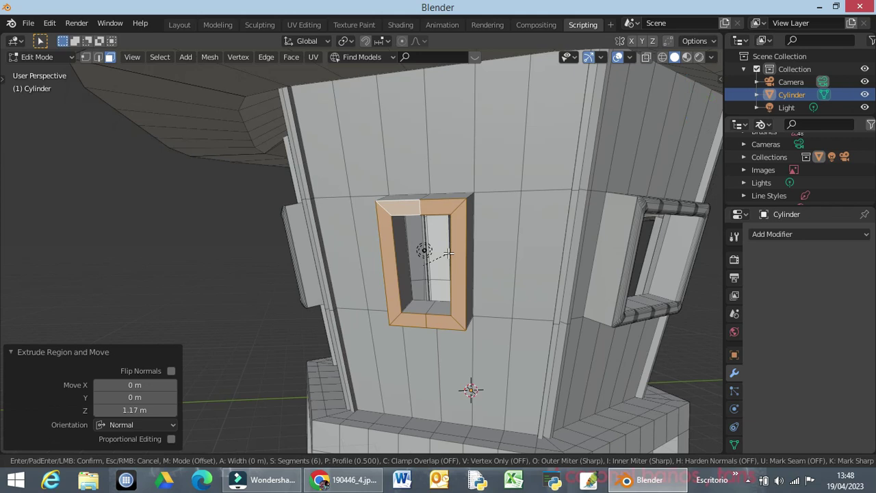
type("0.175")
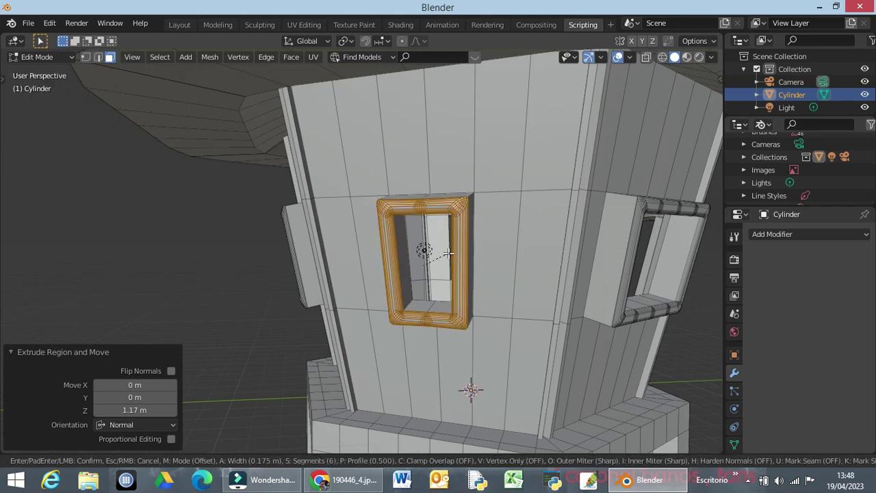
key("Return")
middle_click_drag(448, 253, 329, 327)
scroll(506, 309, "down", 6)
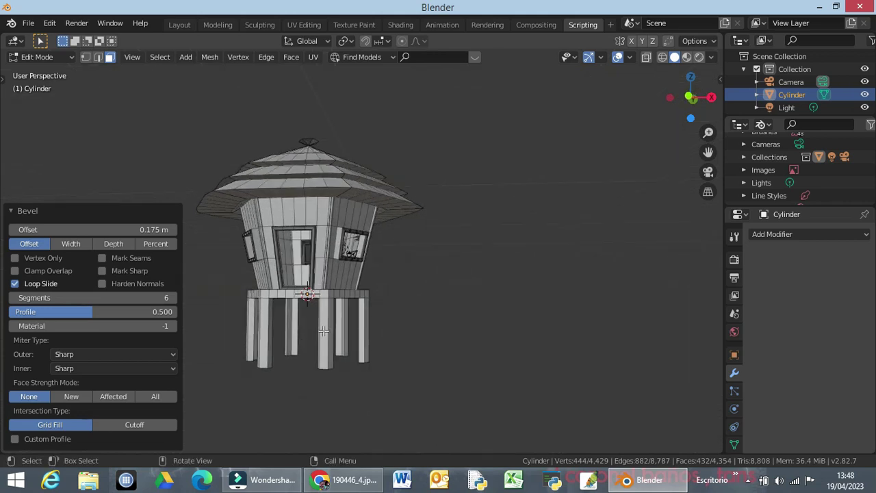
left_click(324, 330)
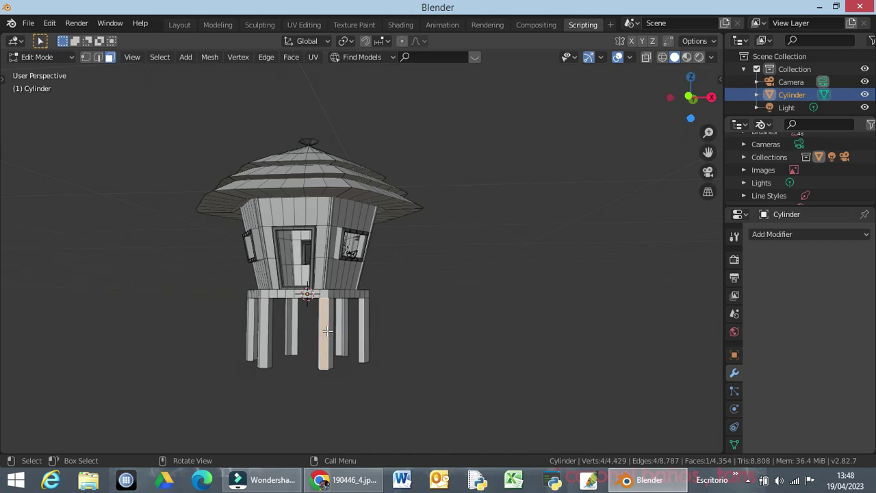
left_click(326, 329, "alt")
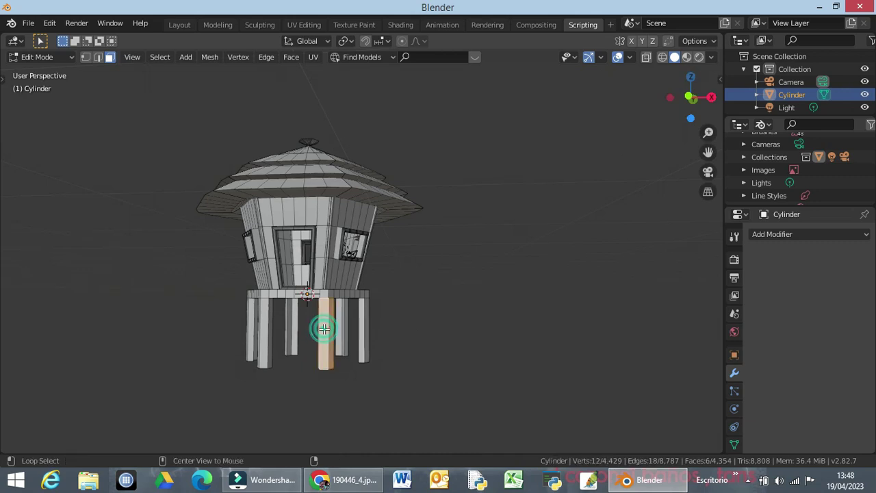
left_click(360, 330, "alt")
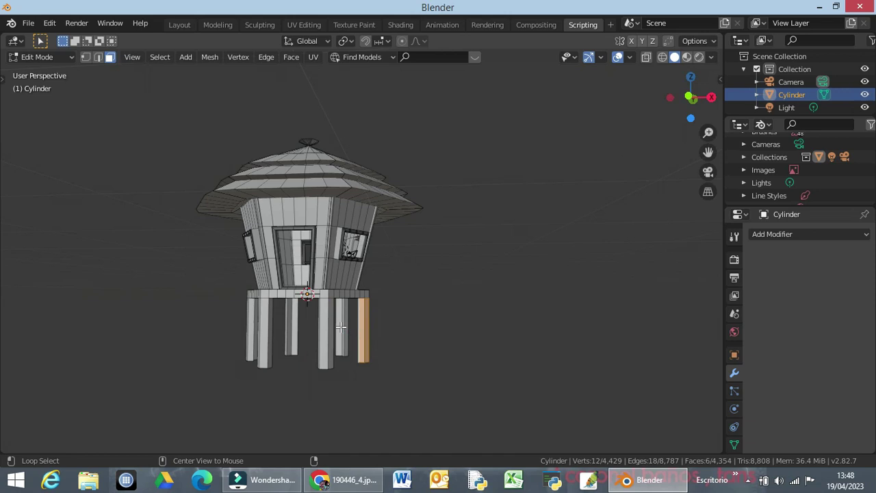
left_click(340, 323, "alt")
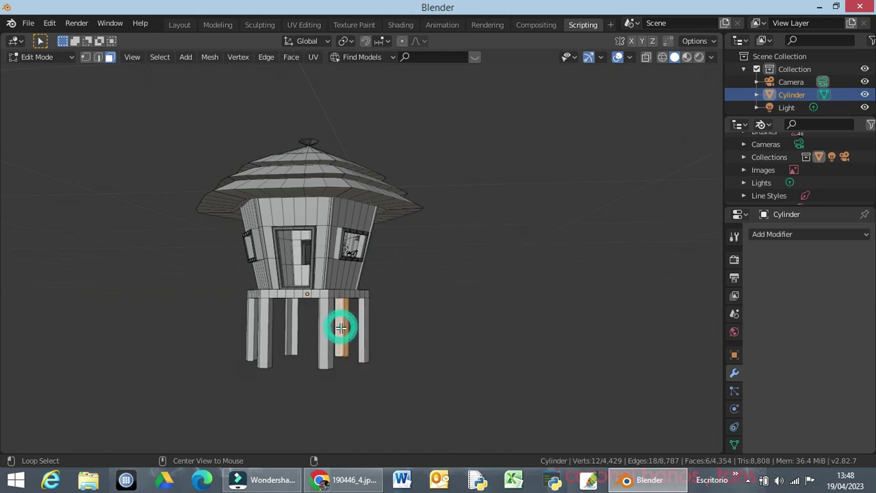
left_click(292, 323, "alt")
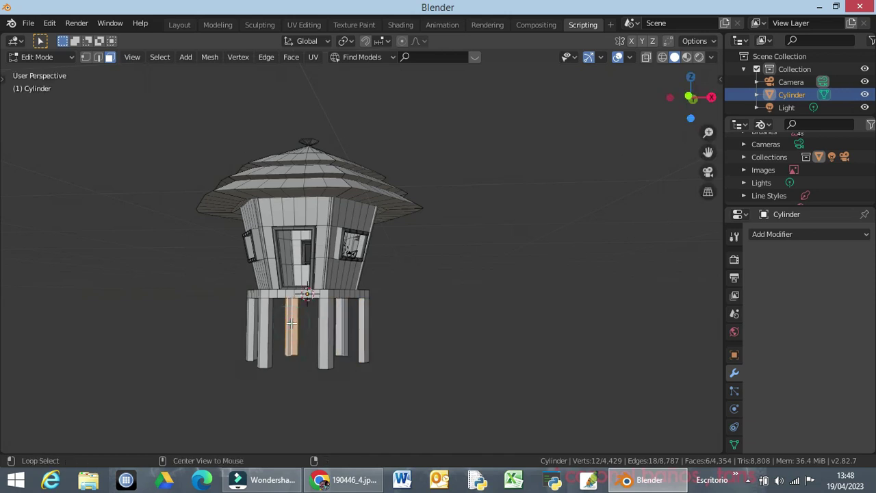
left_click(248, 329, "alt")
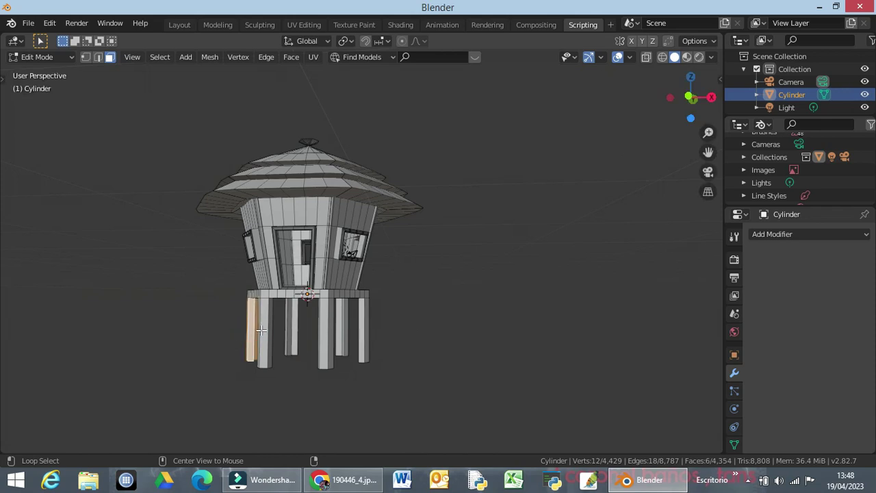
left_click(265, 328, "alt")
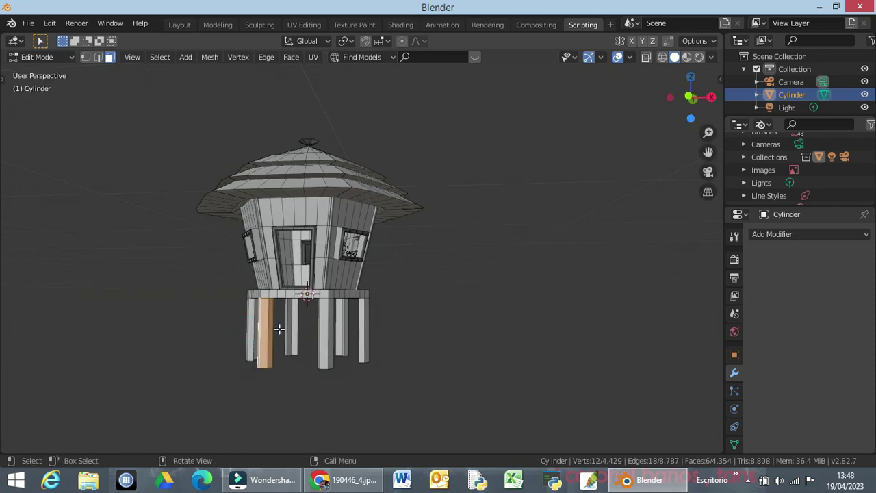
left_click(307, 344)
Select the side faces of all six support legs beneath the hut's platform together
left_click(260, 346, "alt")
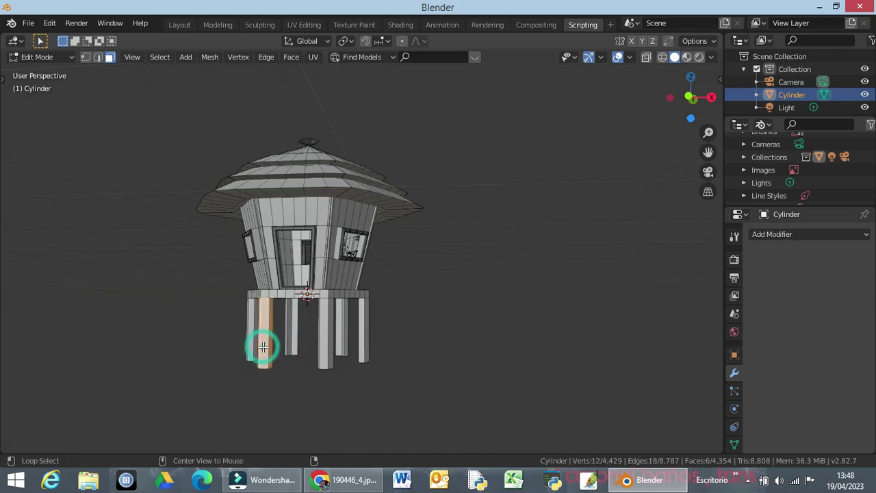
left_click(322, 342, "alt+shift")
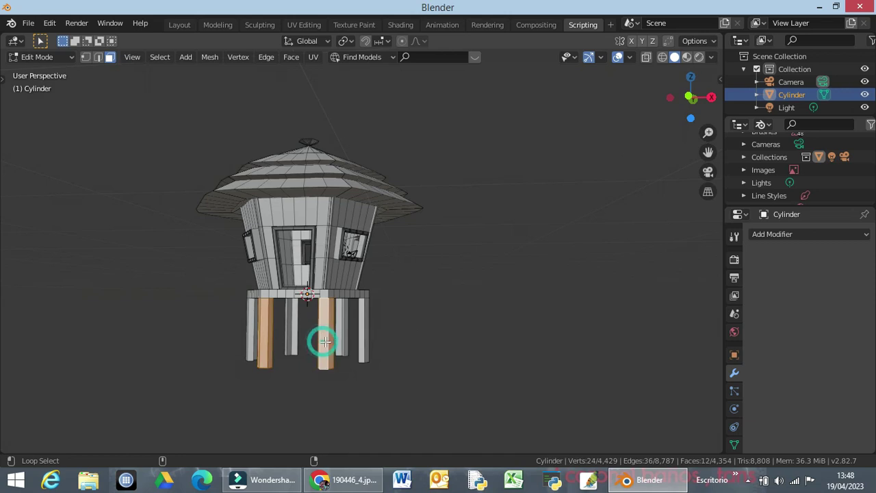
left_click(362, 337, "alt+shift")
left_click(340, 333, "alt+shift")
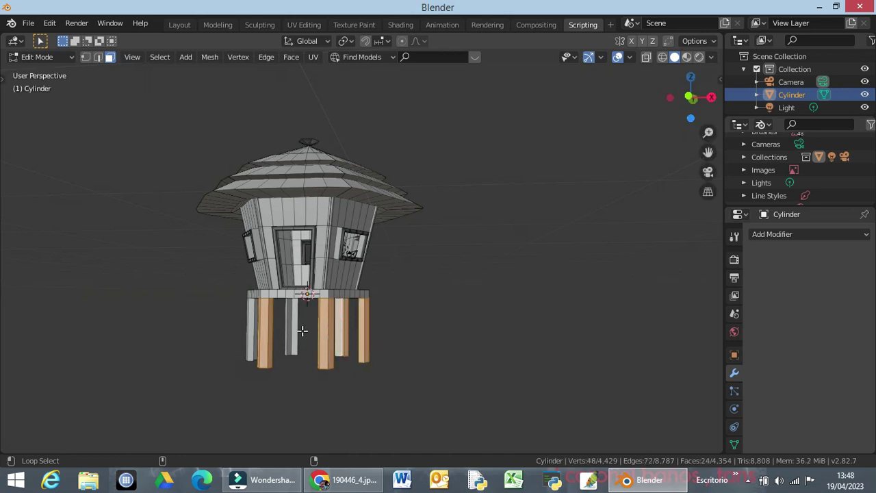
left_click(290, 330, "alt+shift")
left_click(250, 330, "alt+shift")
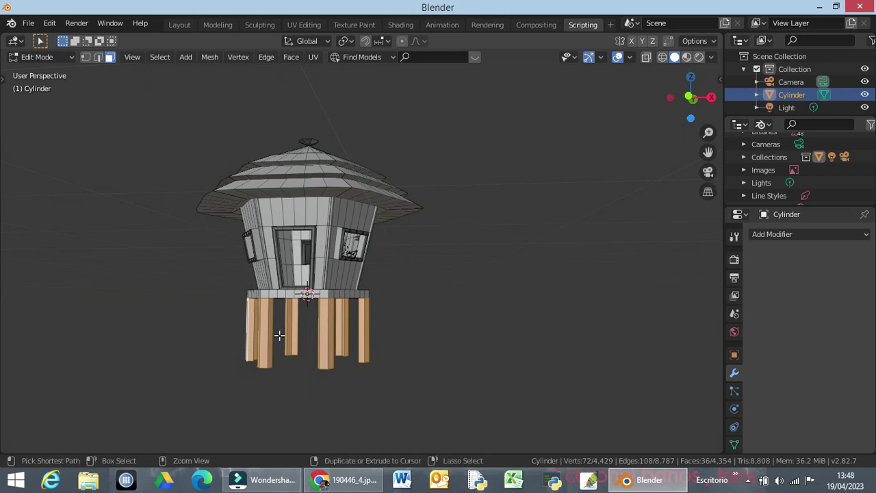
Bevel the six selected legs with an offset of about 0.3 m and 6 segments, and clear the selection
key("ctrl+b")
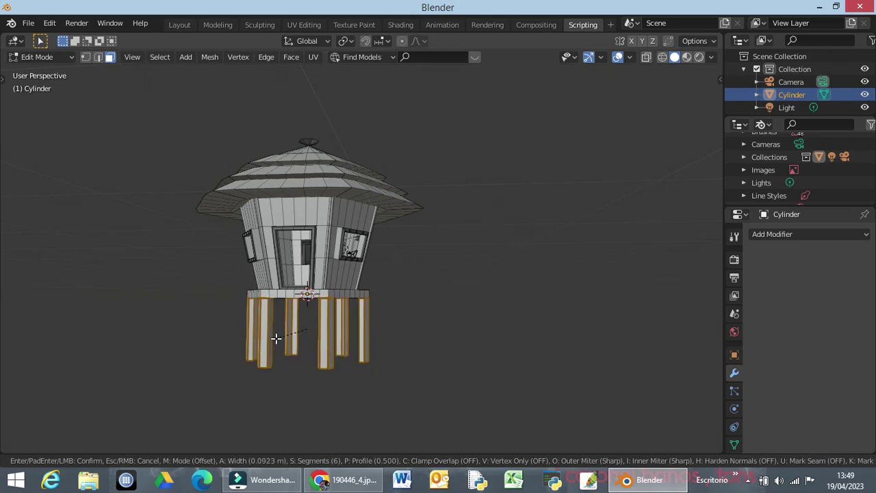
left_click(278, 339)
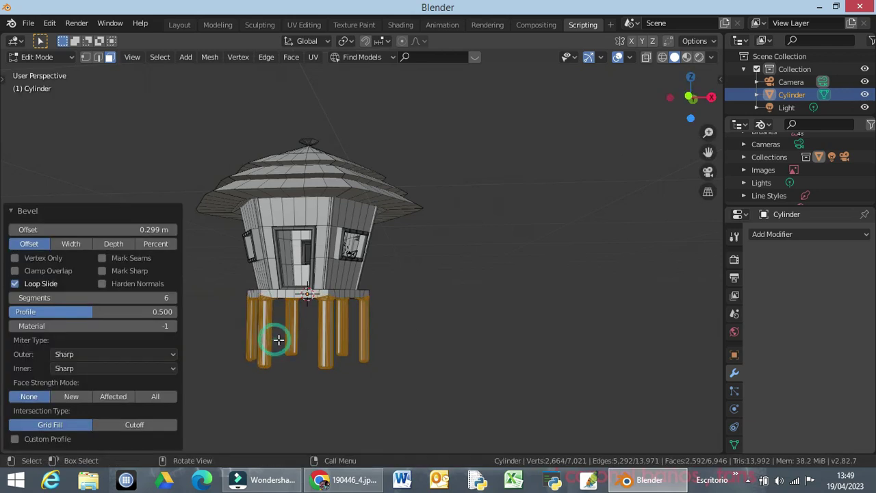
left_click(303, 385)
Return to Object Mode, copy and paste the whole hut, and move the copy about 32.6 m along the X axis
mouse_move(309, 368)
middle_mouse_down()
mouse_move(326, 396)
mouse_move(334, 383)
mouse_move(328, 372)
mouse_move(345, 366)
mouse_move(484, 364)
mouse_move(336, 375)
mouse_move(321, 355)
mouse_move(309, 362)
mouse_move(304, 387)
mouse_move(305, 371)
mouse_move(308, 379)
middle_mouse_up()
scroll(330, 372, "up", 3)
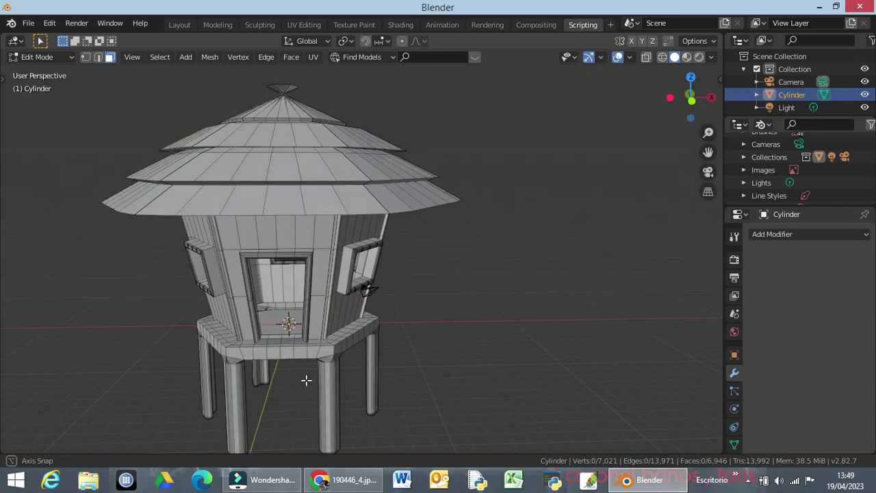
middle_click_drag(388, 349, 432, 348)
scroll(433, 347, "down", 5)
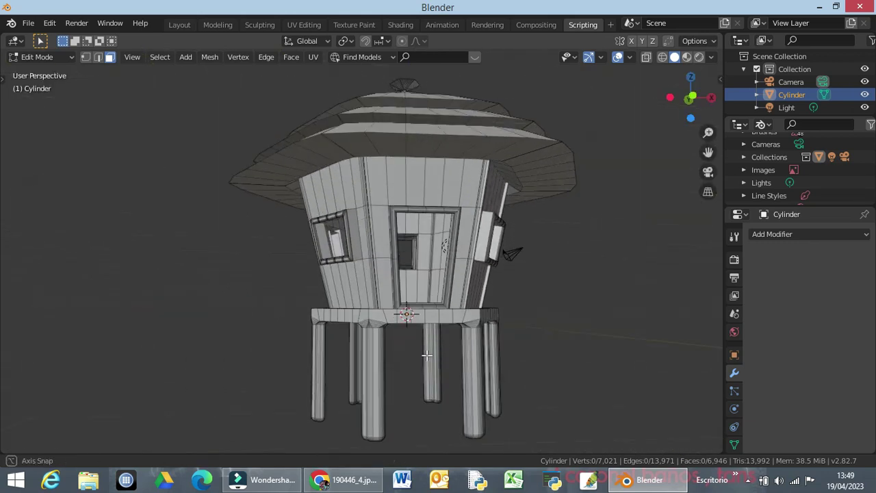
scroll(410, 353, "up", 1)
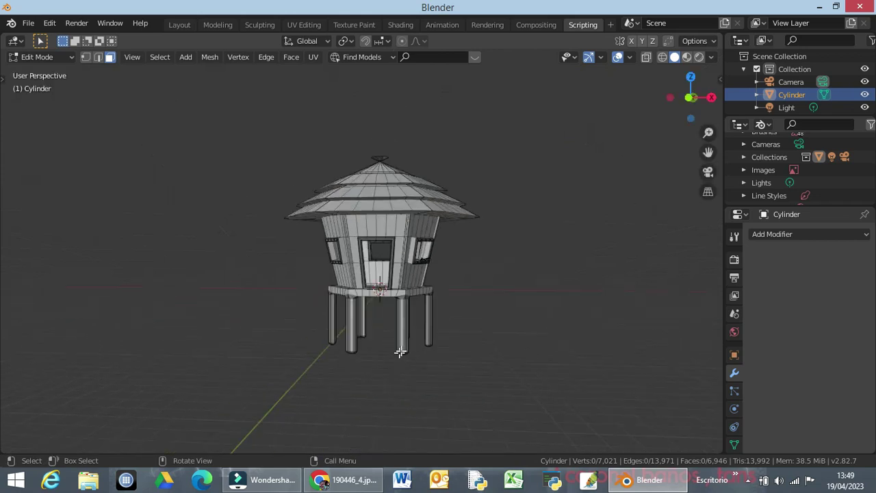
key("Tab")
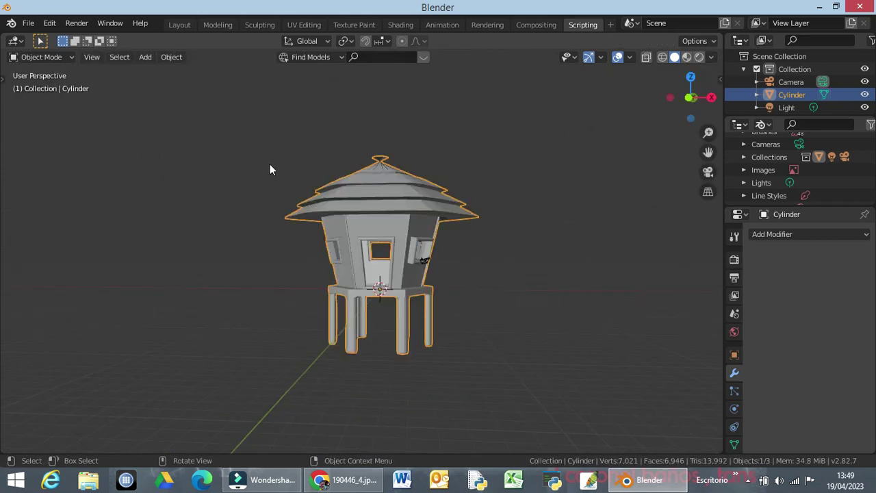
key("ctrl+c")
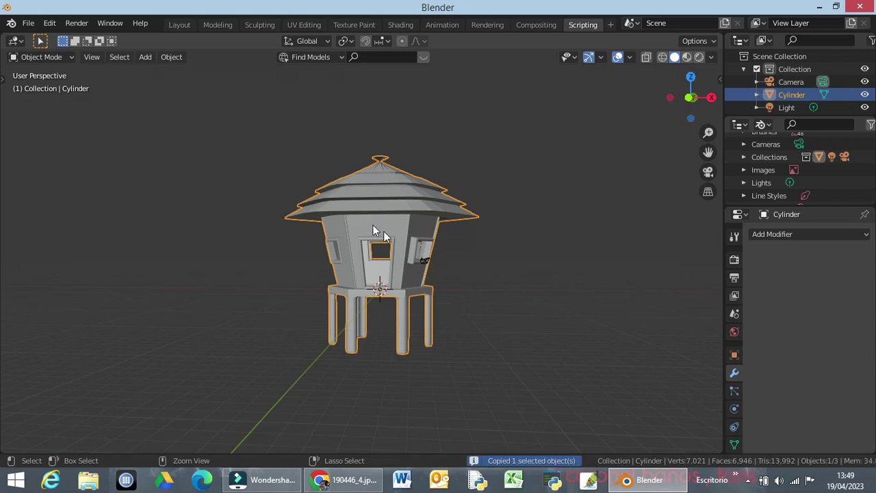
key("ctrl+v")
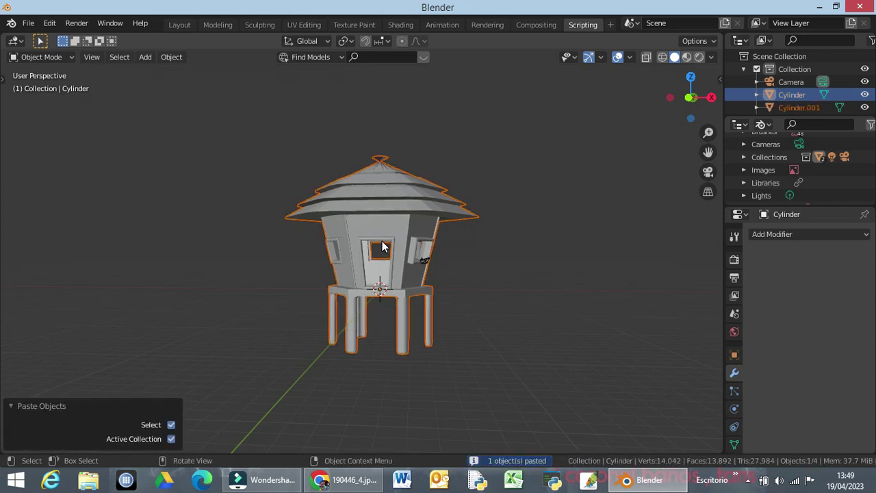
key("g")
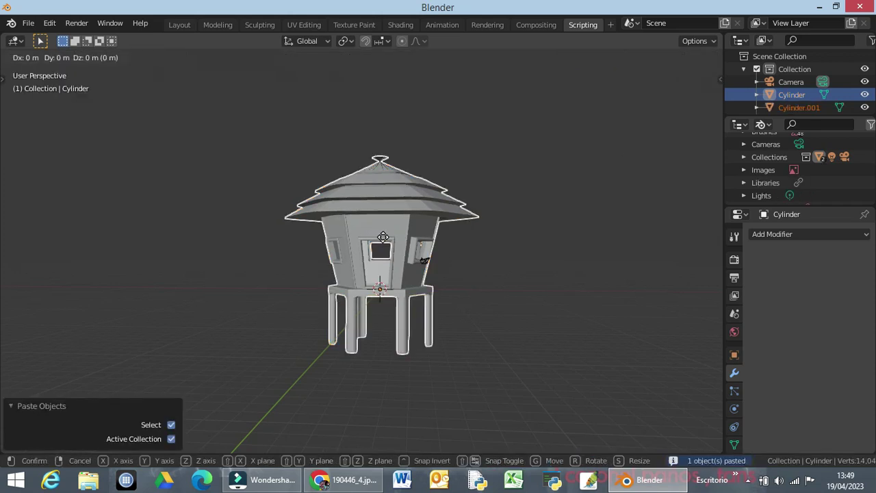
key("x")
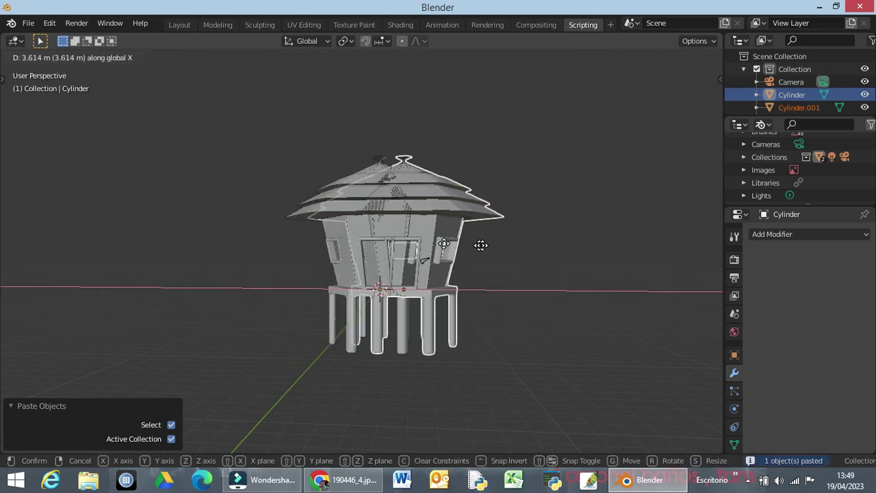
left_click(595, 263)
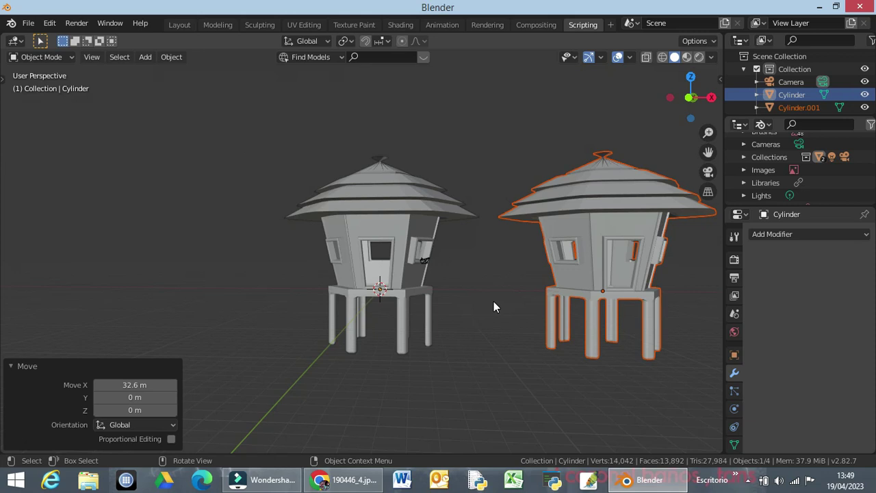
Move the copied hut back about 20 m along the Y axis, behind the original's row
key("shift+d")
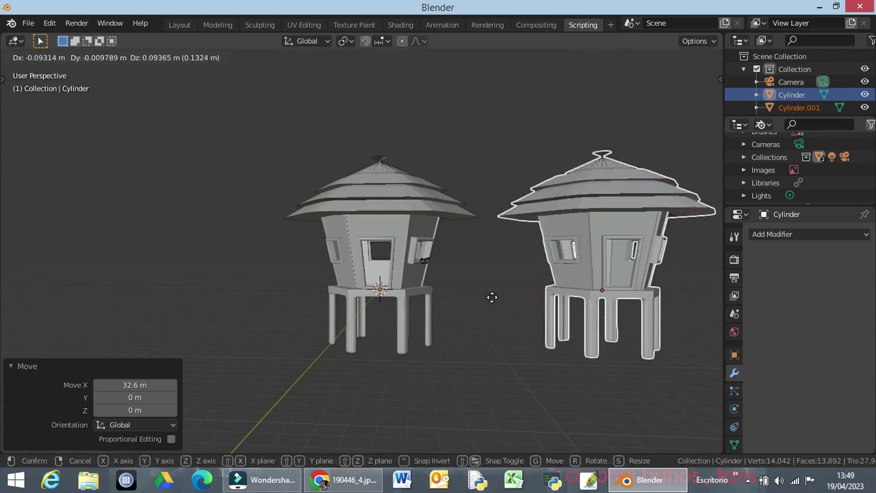
key("y")
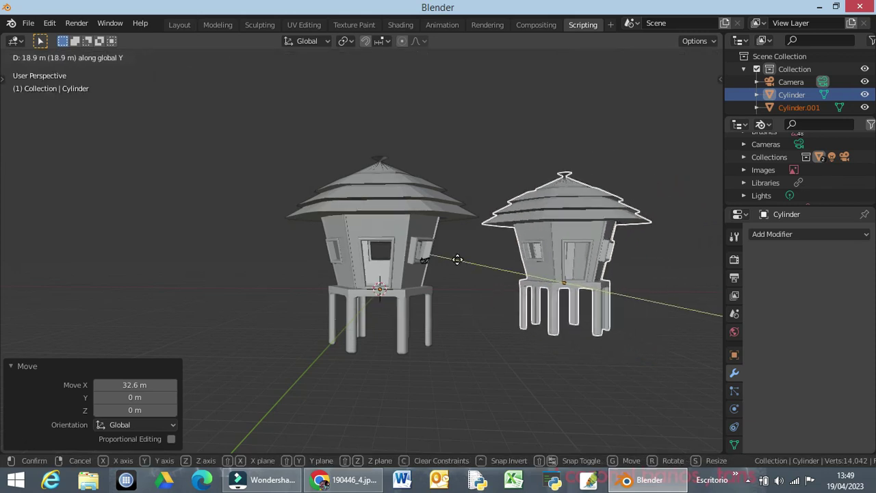
left_click(452, 260)
Copy and paste both huts with the camera and light, move the copies about -67.1 m along X, and deselect everything
left_click_drag(229, 88, 676, 399)
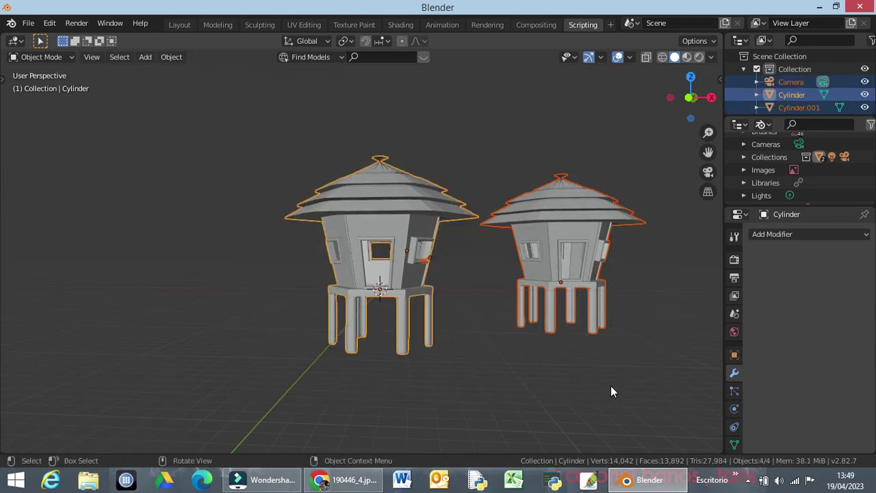
key("ctrl")
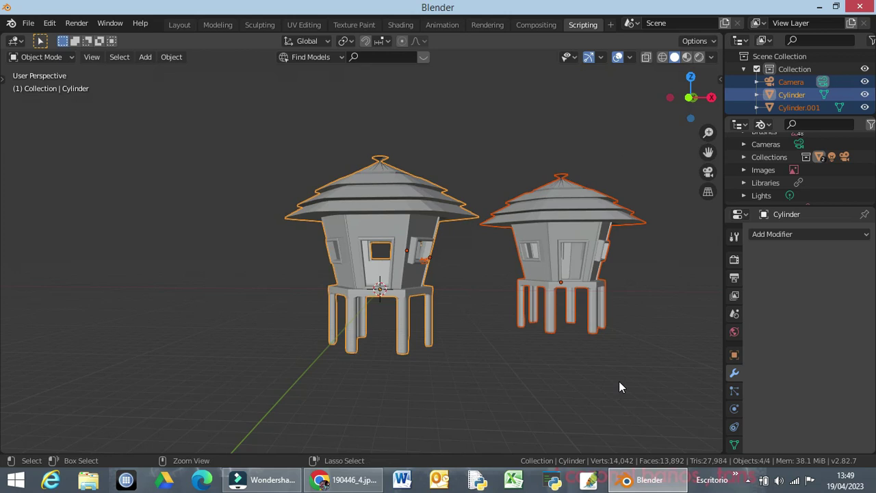
key("ctrl+c")
key("ctrl+v")
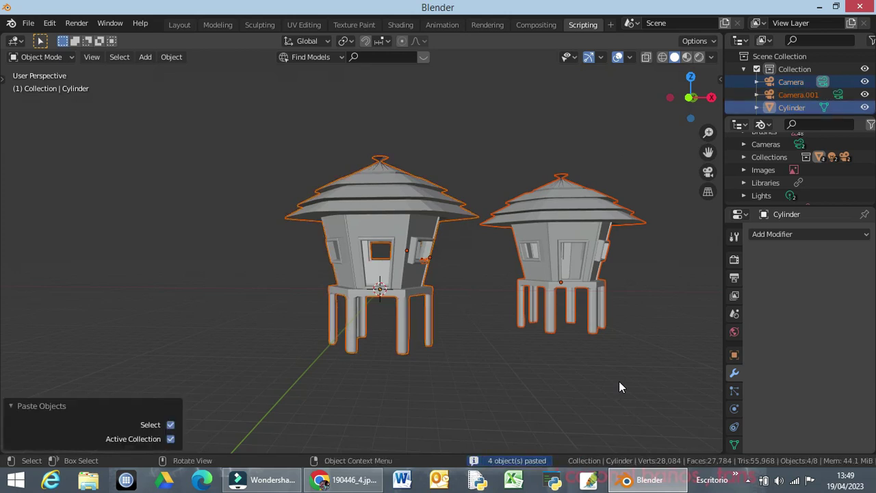
key("g")
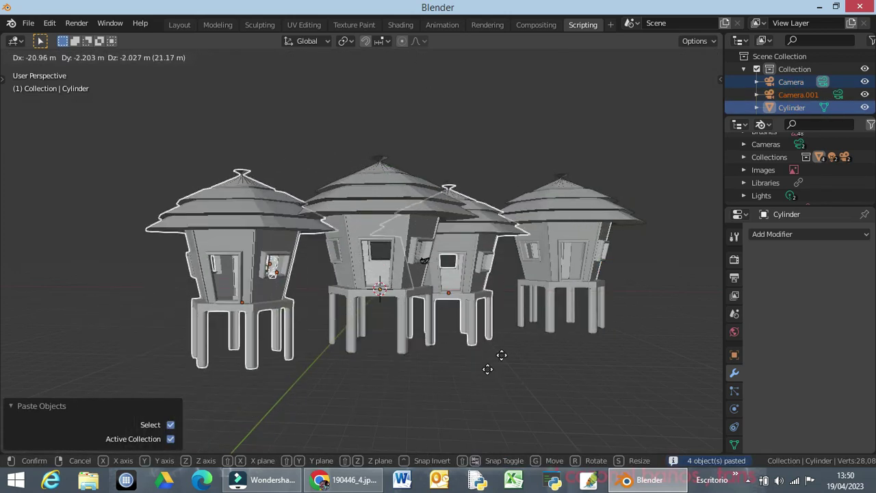
key("x")
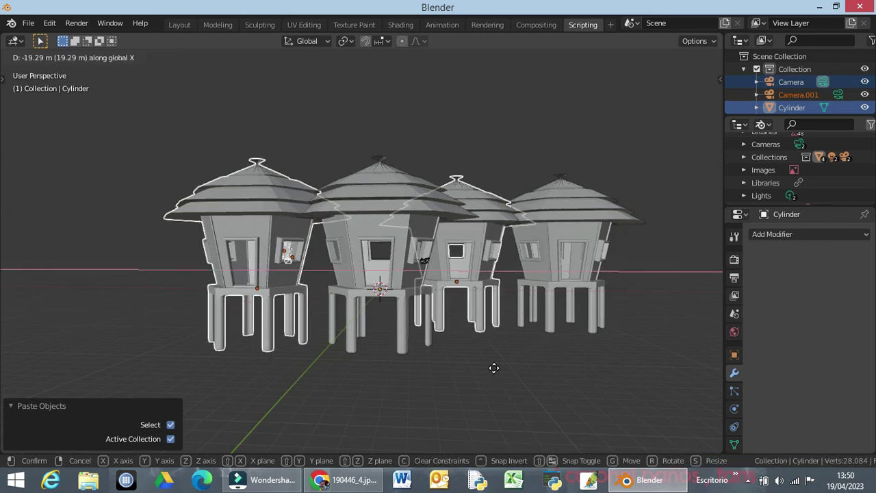
left_click(222, 371)
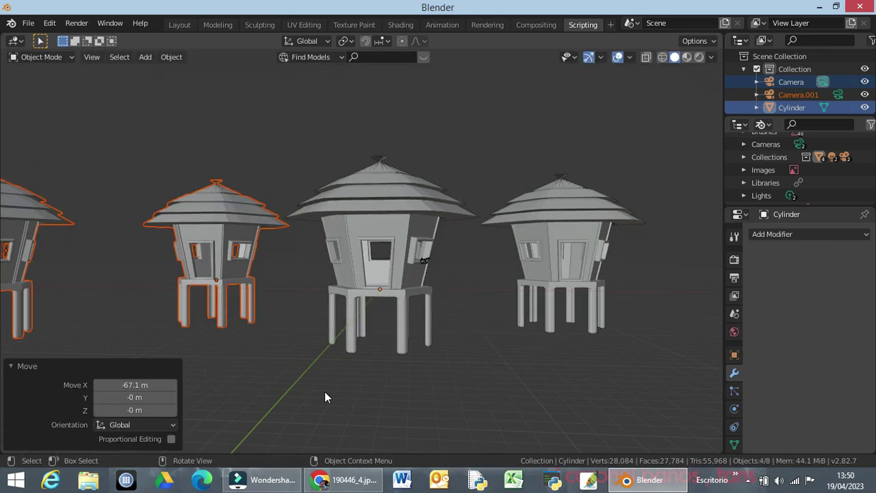
scroll(325, 391, "down", 3)
middle_click_drag(329, 383, 405, 388)
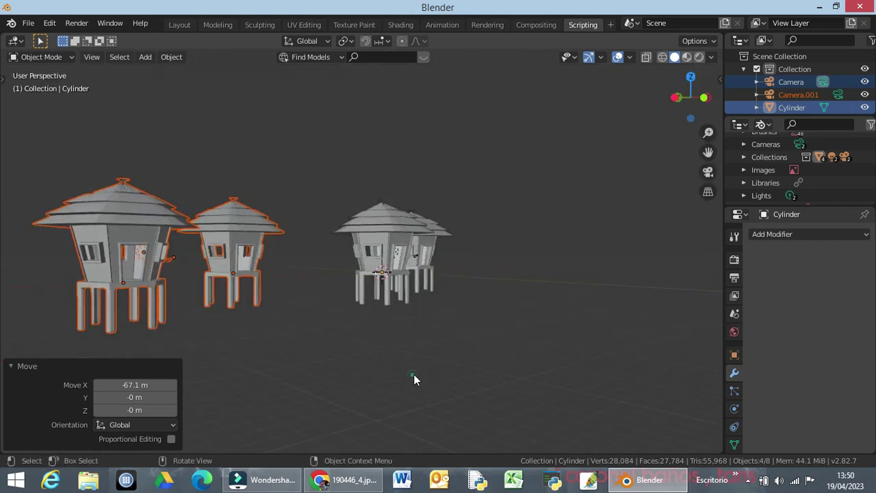
left_click(413, 375)
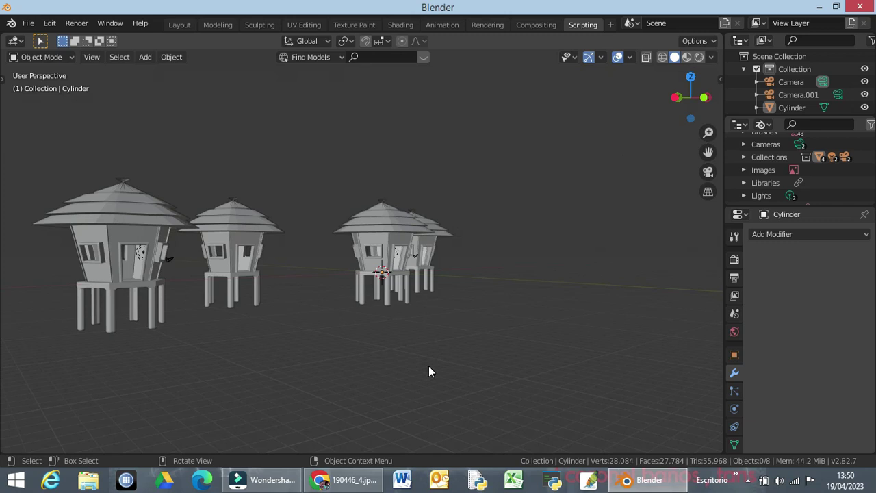
scroll(347, 351, "up", 4)
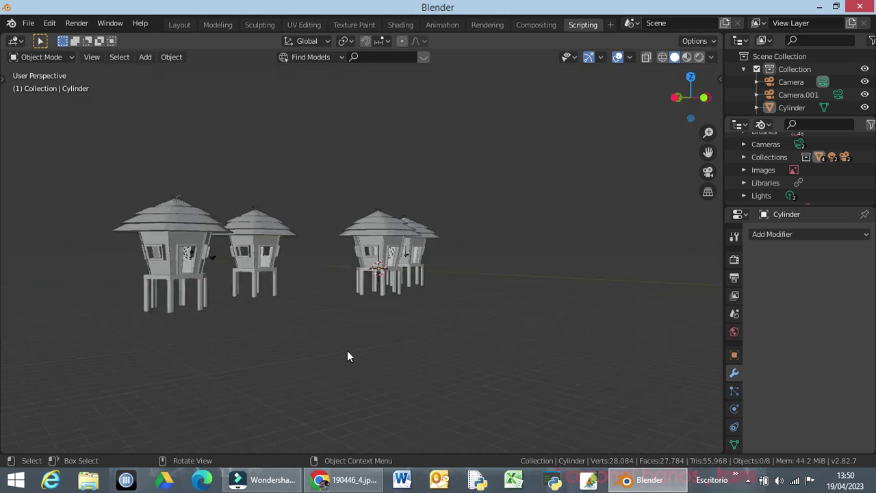
middle_click_drag(395, 347, 367, 343)
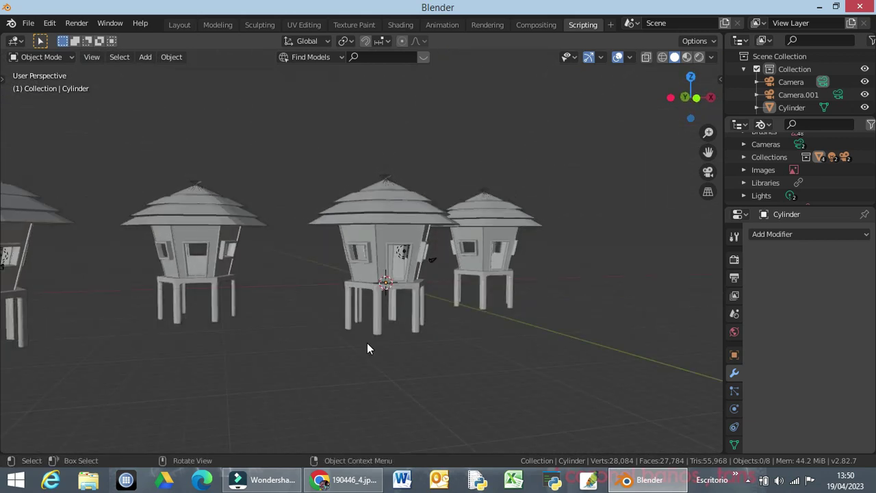
scroll(367, 342, "down", 4)
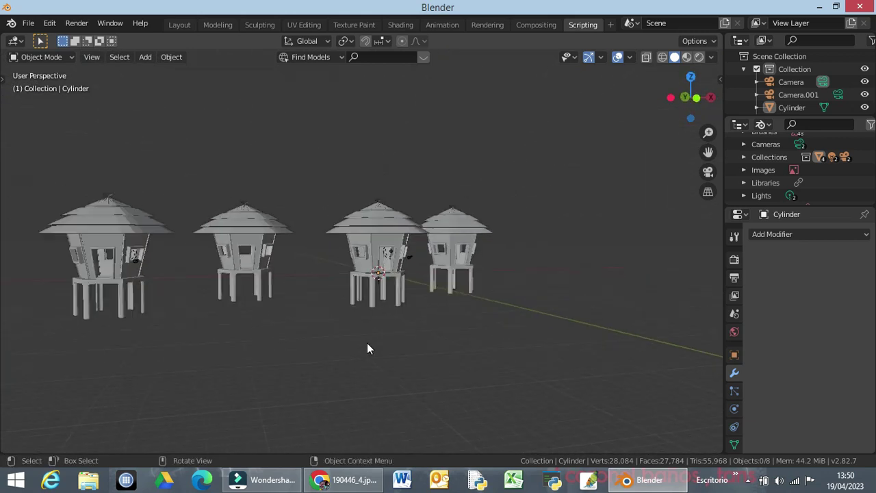
Save the scene as CABAÑAS.blend in the 000 HWP folder
left_click(28, 23)
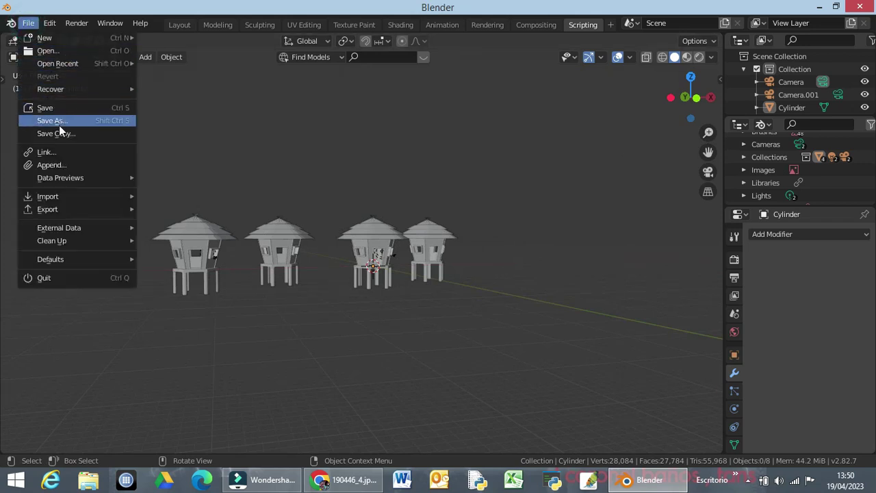
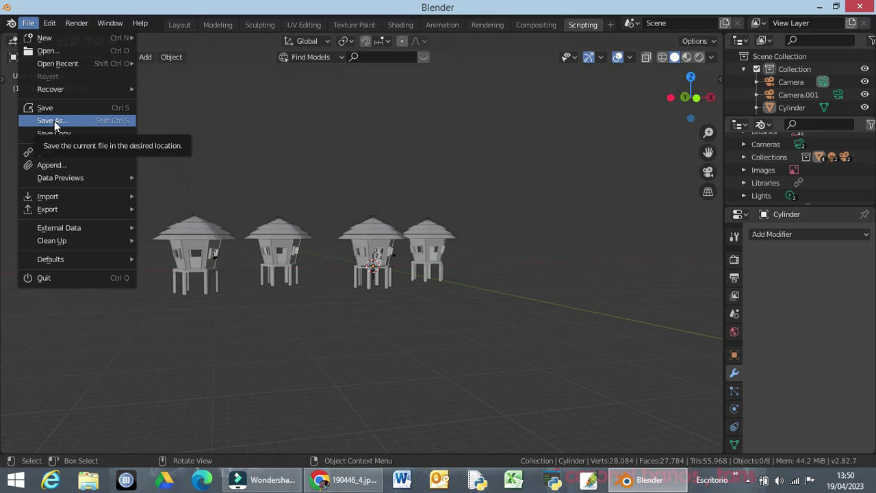
left_click(54, 120)
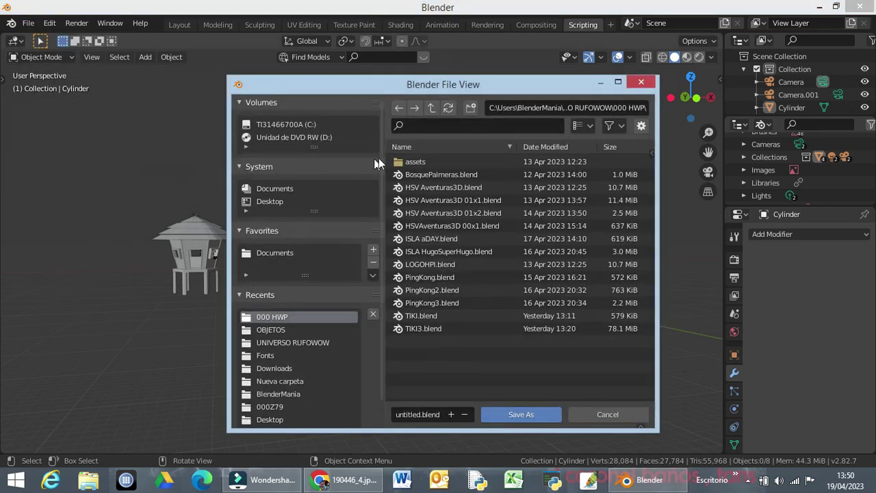
left_click(416, 126)
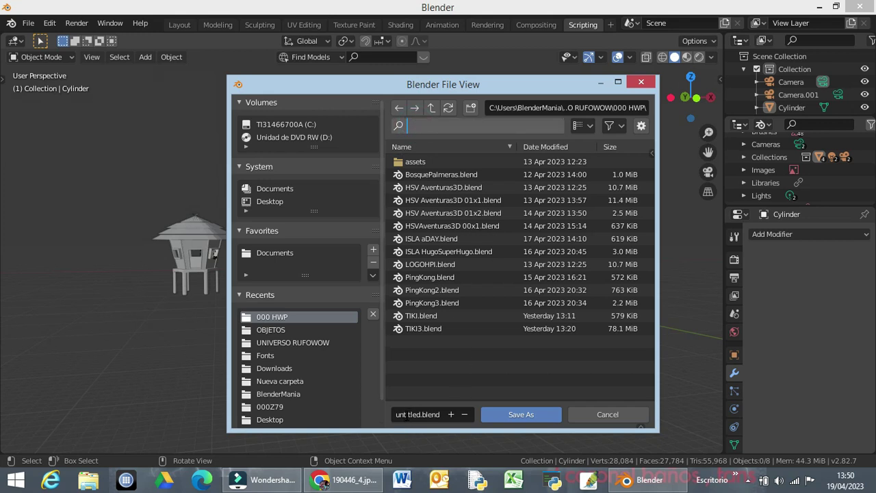
left_click(406, 414)
left_click(416, 414)
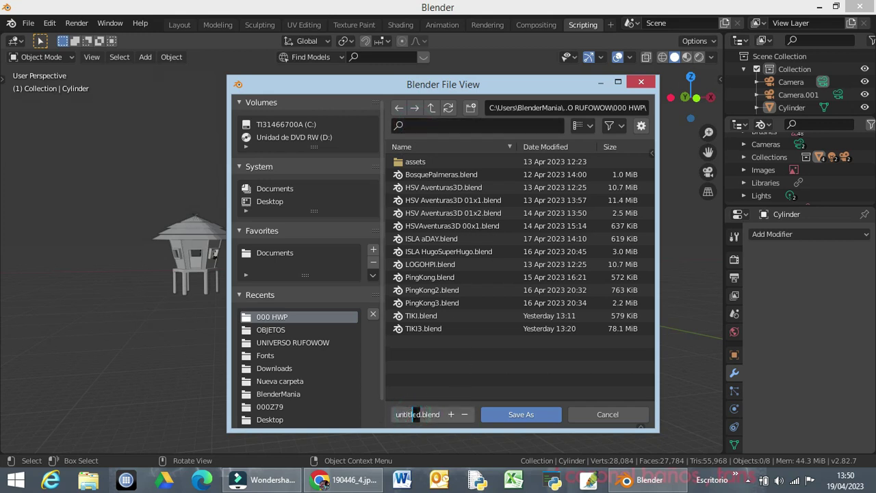
left_click_drag(415, 414, 381, 419)
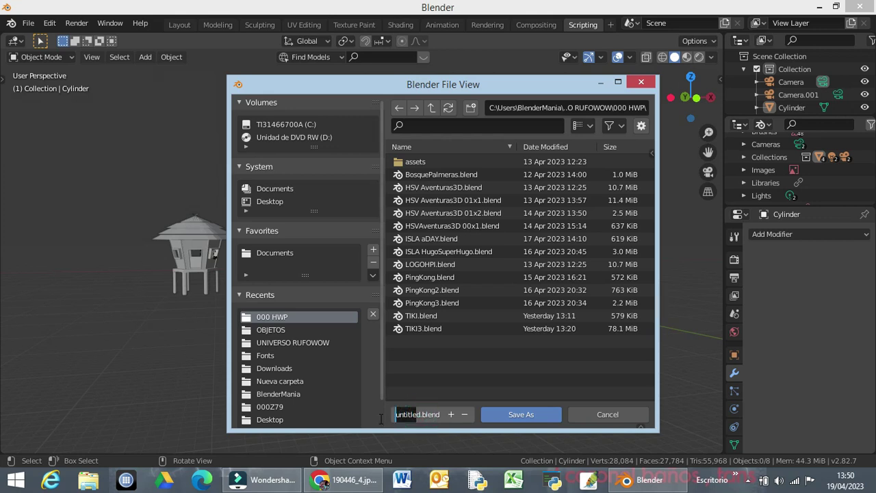
key("BackSpace")
type("CABANAS")
key("BackSpace")
key("BackSpace")
key("BackSpace")
type("NAS")
key("Return")
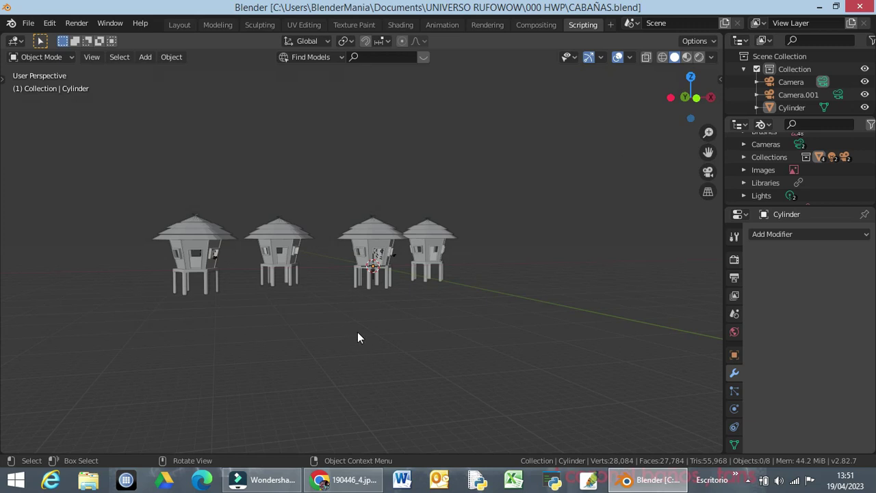
scroll(355, 333, "down", 1)
scroll(356, 332, "up", 3)
scroll(356, 333, "up", 2)
scroll(342, 338, "down", 2)
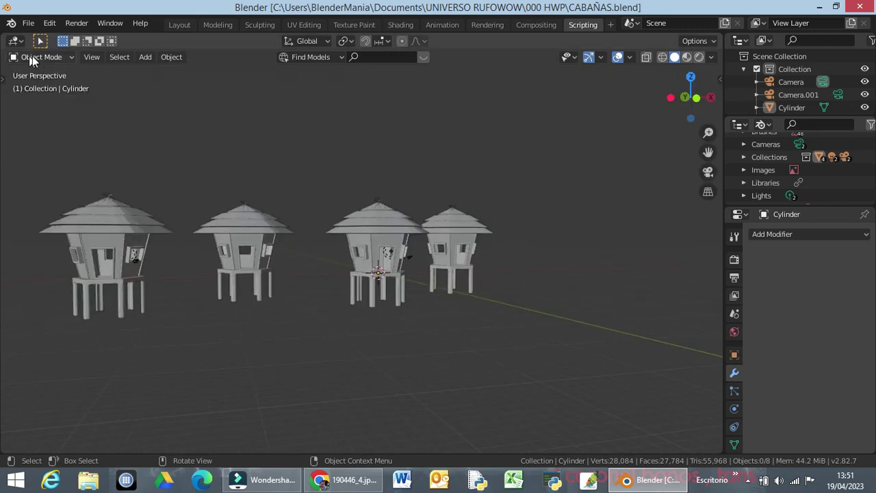
Import the Wavefront model BOSQUE PALMERAS.obj from the 000 HWP folder
left_click(26, 23)
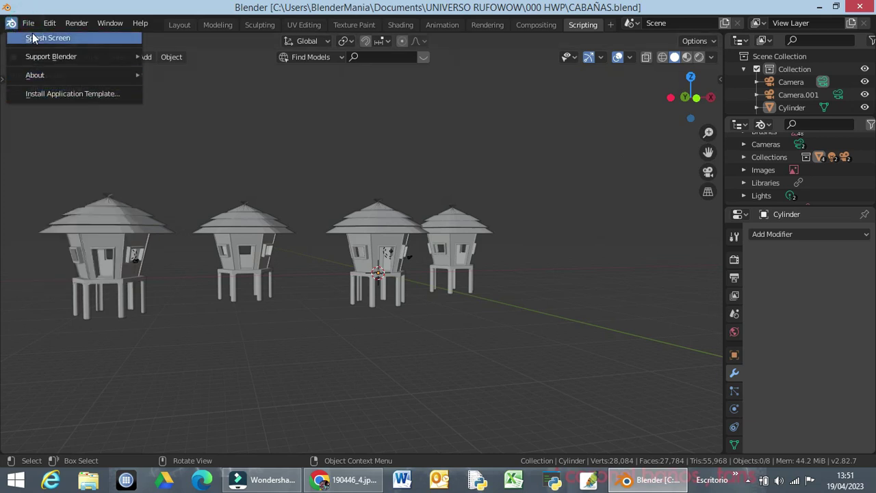
left_click(23, 25)
left_click(25, 23)
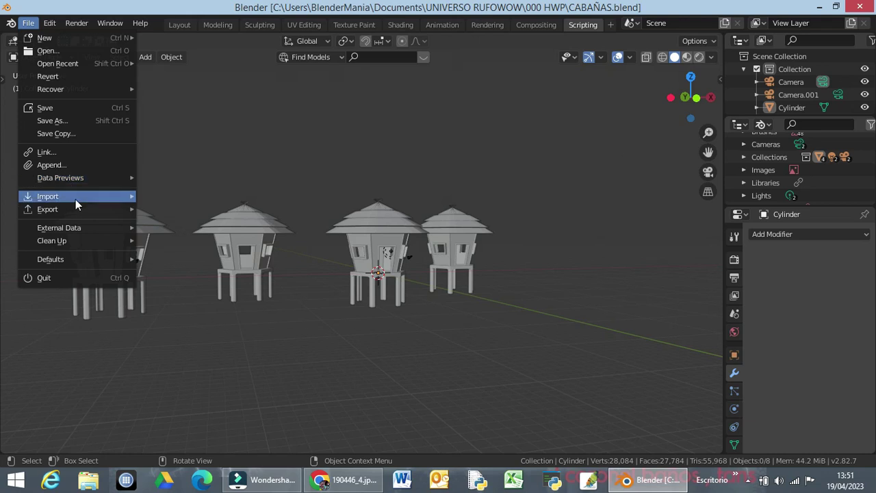
mouse_move(77, 203)
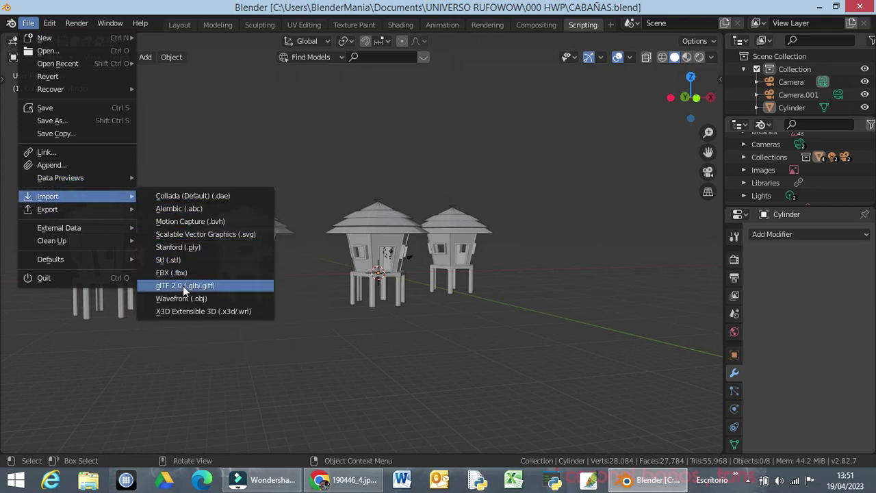
left_click(182, 298)
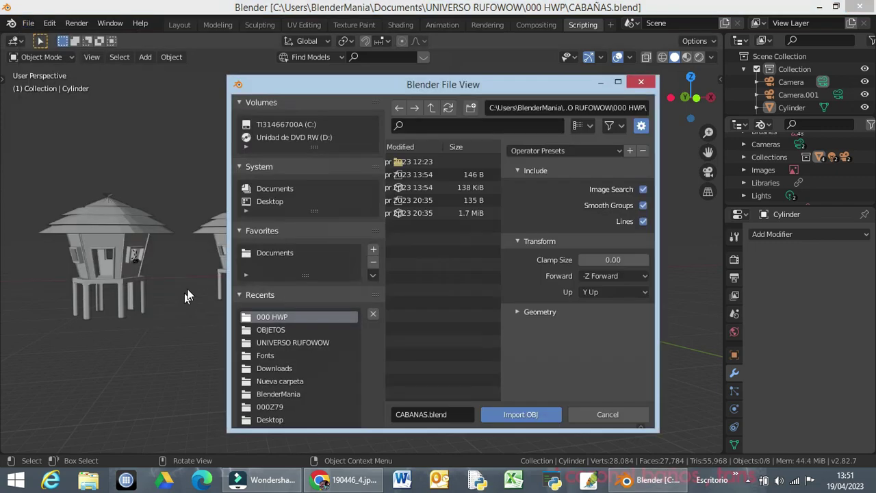
double_click(428, 84)
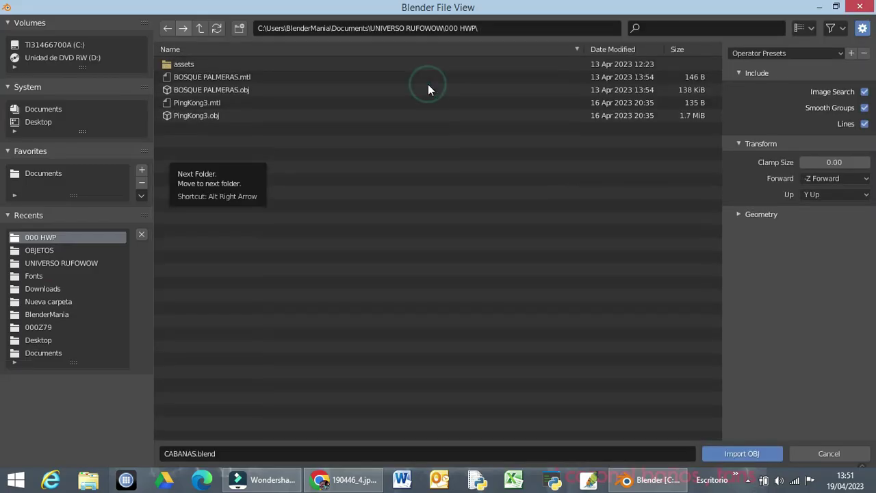
double_click(211, 89)
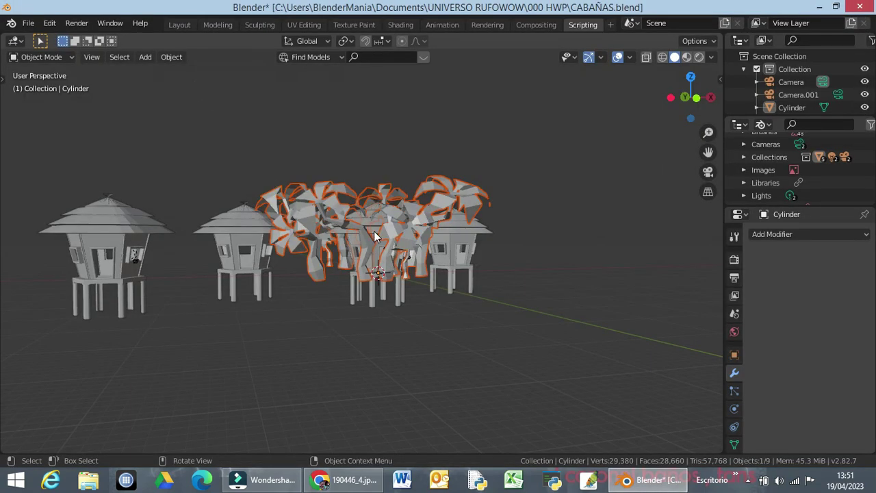
Scale the imported palm grove up by about 1.583 and, in front view, lower it about 9.22 m along Z
key("s")
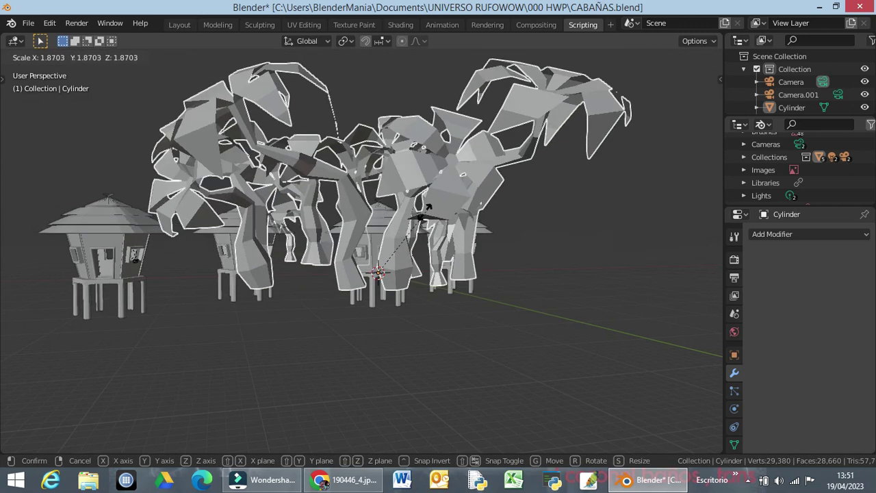
left_click(415, 218)
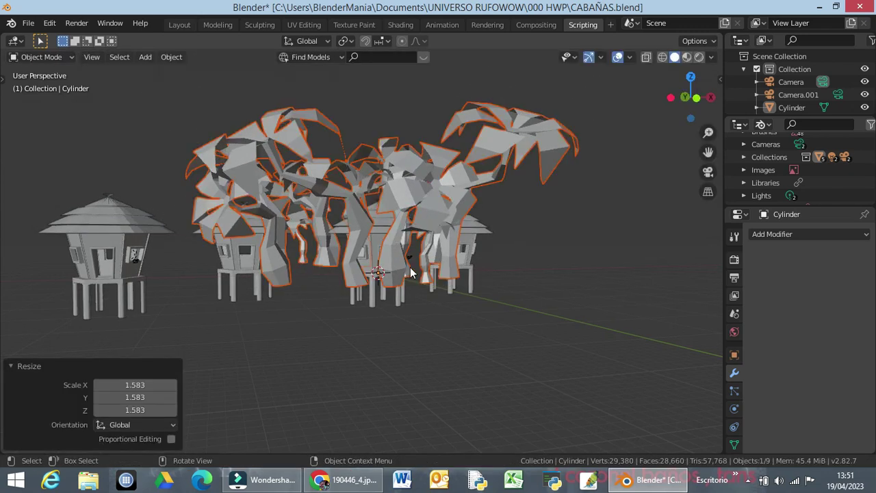
key("KP_5")
key("KP_1")
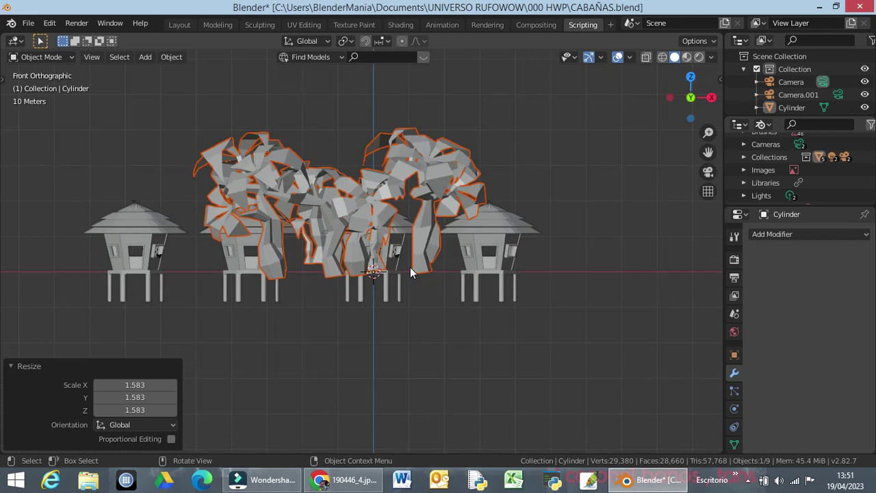
key("g")
key("z")
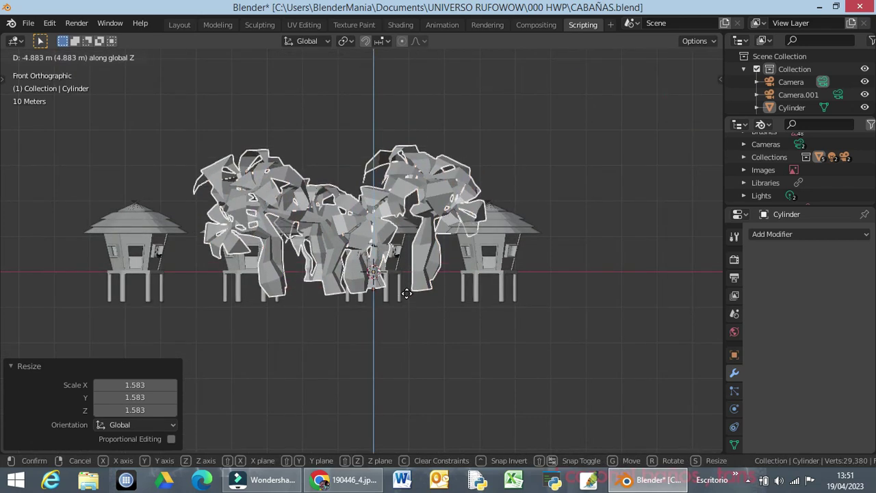
left_click(407, 302)
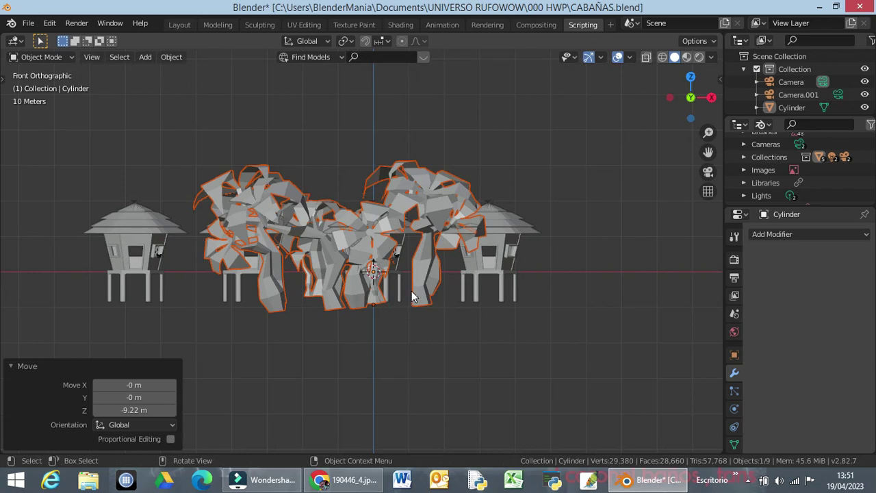
Scale the palm grove by about 0.752 and, in top view, move it about 3.91 m along X and 69.8 m along Y, behind the huts
key("s")
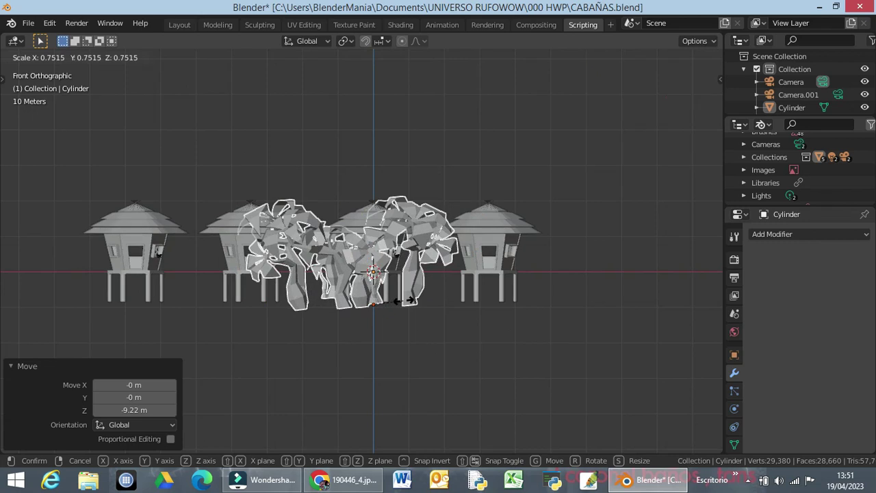
left_click(402, 305)
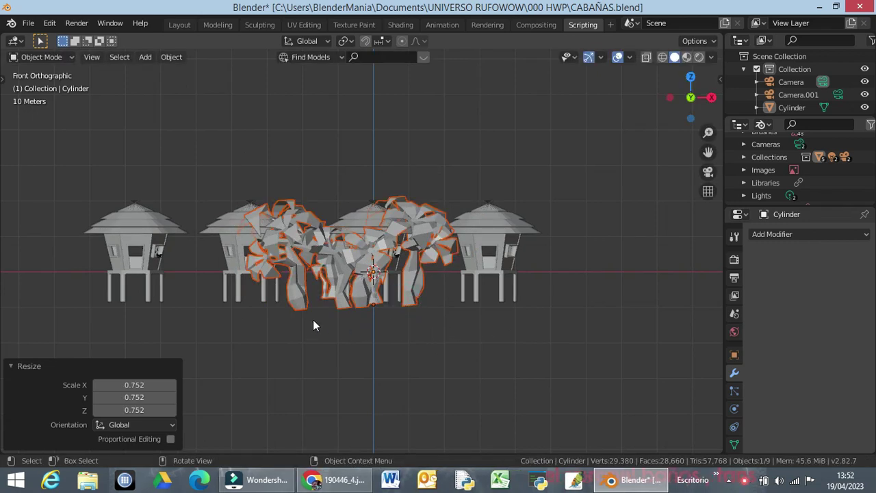
key("KP_7")
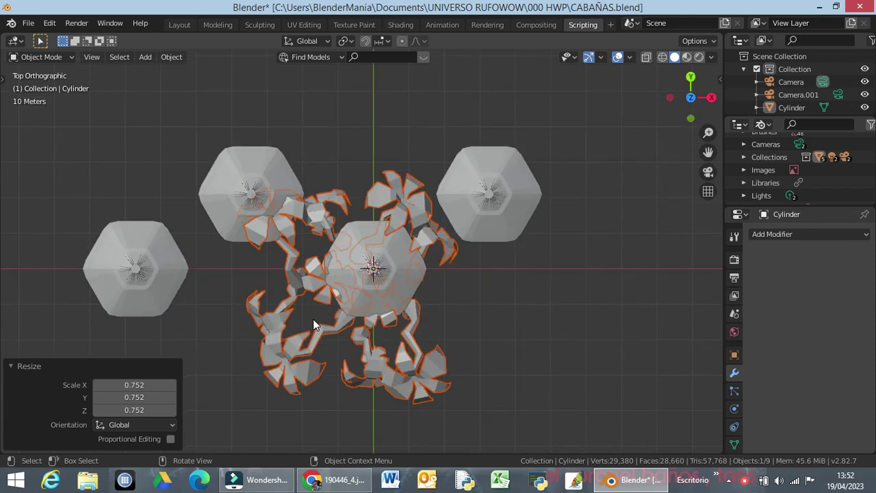
scroll(314, 316, "down", 2)
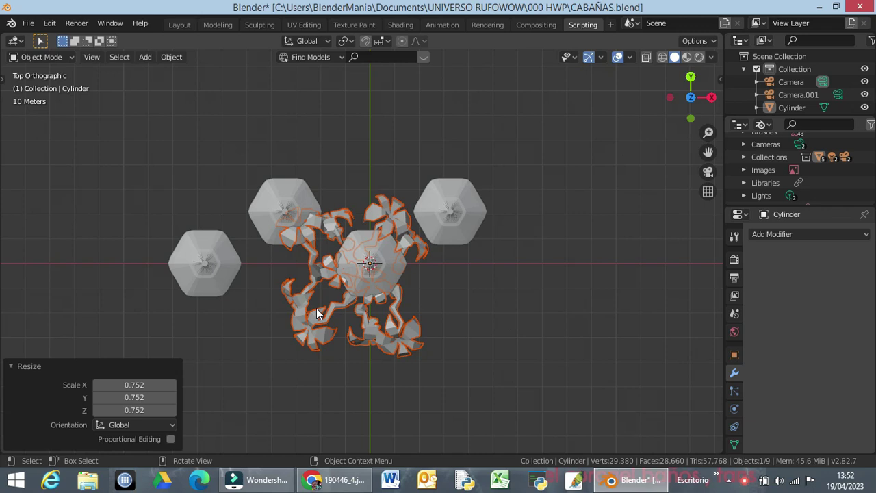
key("g")
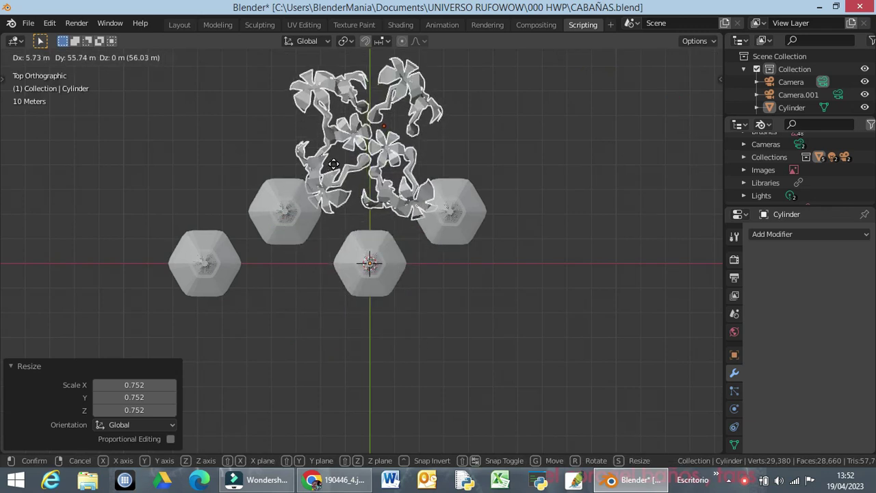
left_click(335, 149)
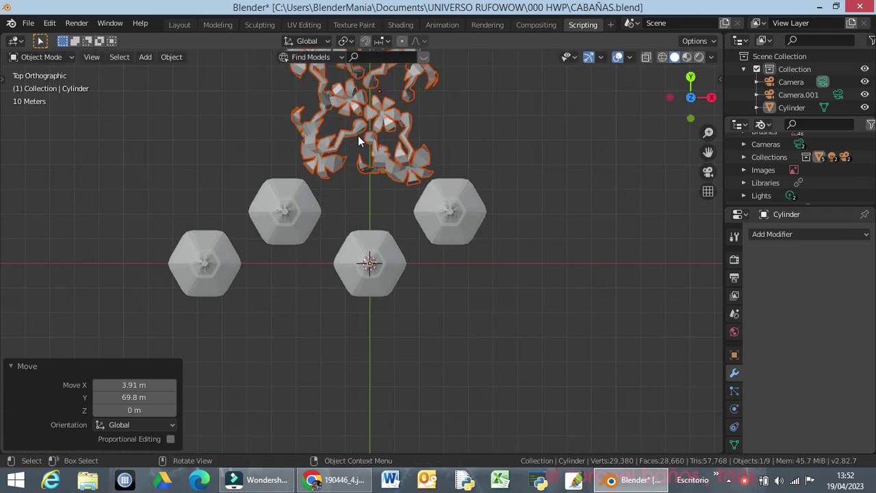
Copy and paste the palm grove, and move the copy about -38.8 m along X and 2.08 m along Y
key("ctrl")
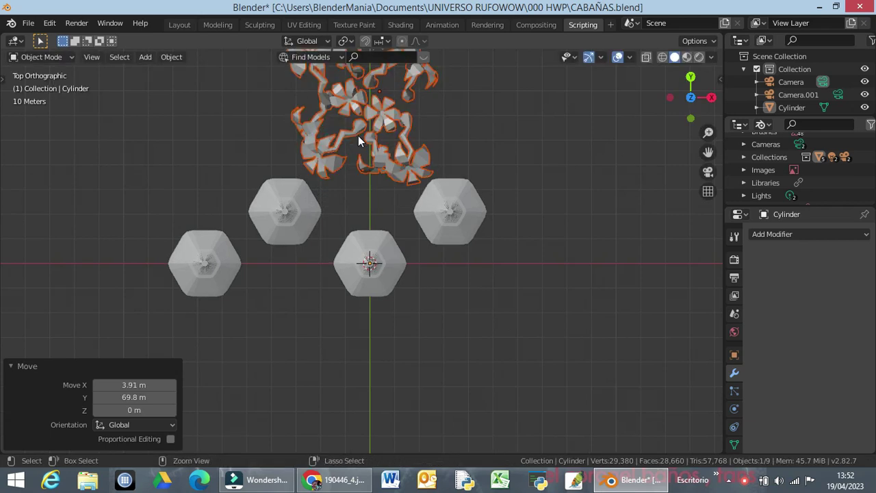
key("ctrl+v")
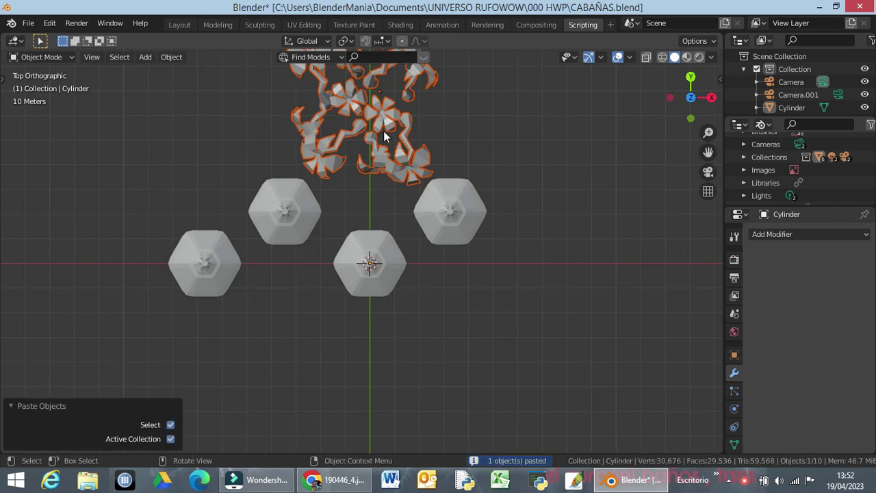
key("g")
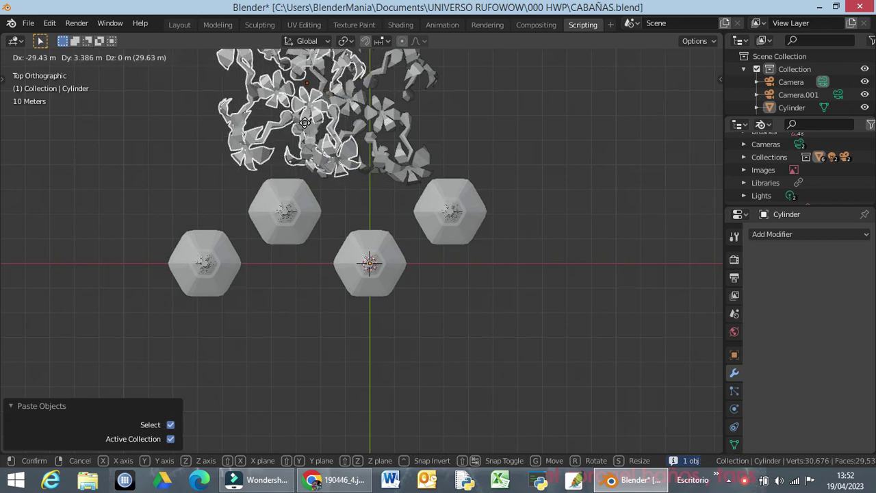
left_click(285, 124)
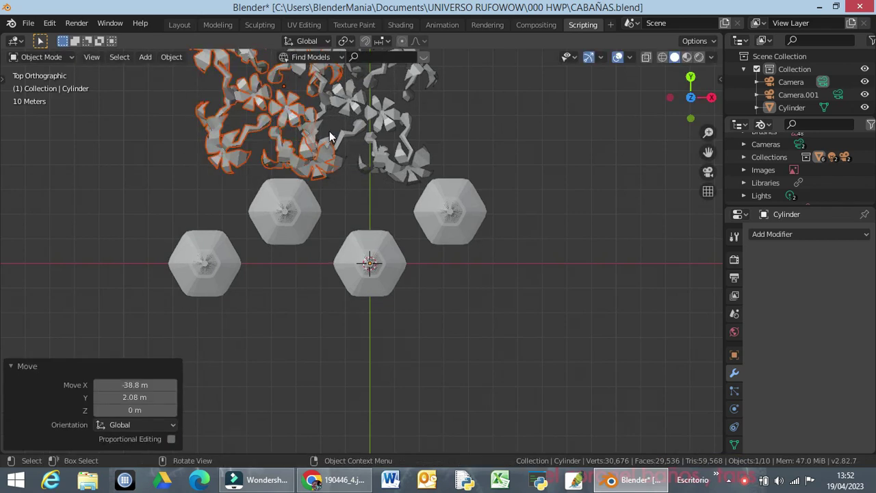
Copy and paste the moved palm grove, place the new copy on the positive X side of the original grove, and deselect everything
key("ctrl+c")
key("ctrl+v")
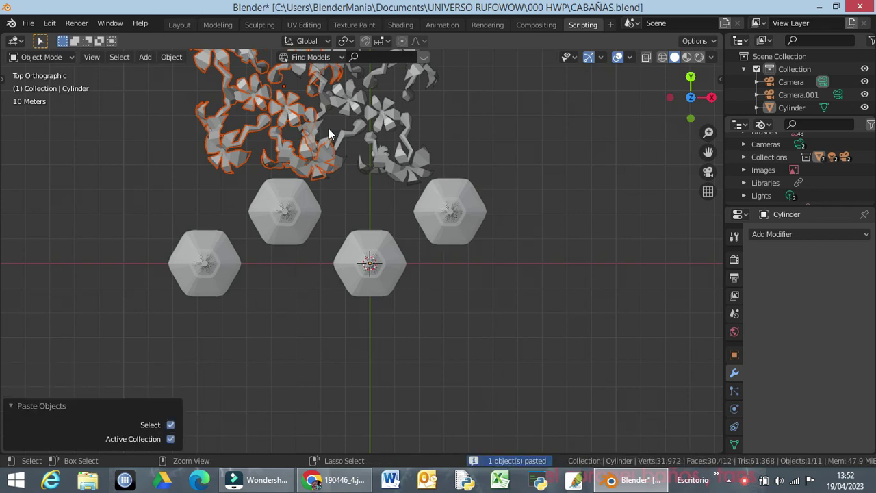
key("g")
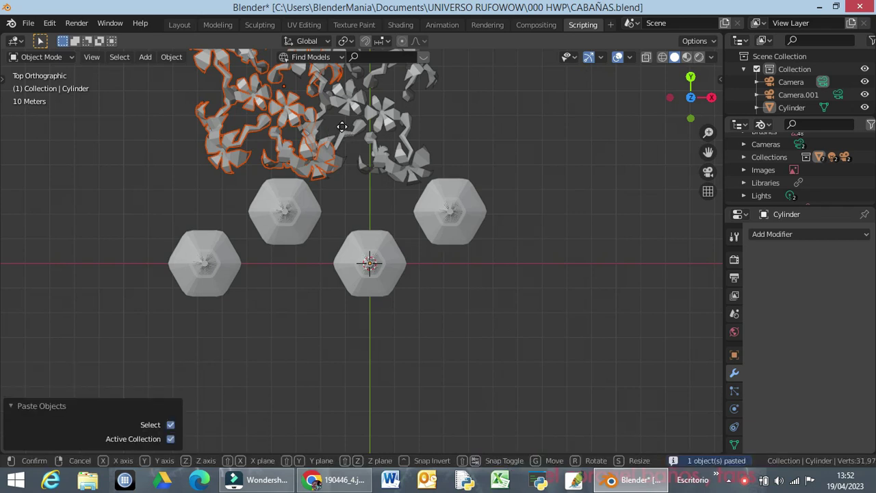
left_click(541, 126)
left_click(476, 301)
middle_click_drag(348, 296, 348, 198)
middle_click_drag(317, 263, 315, 287)
scroll(317, 285, "up", 2)
scroll(319, 283, "up", 2)
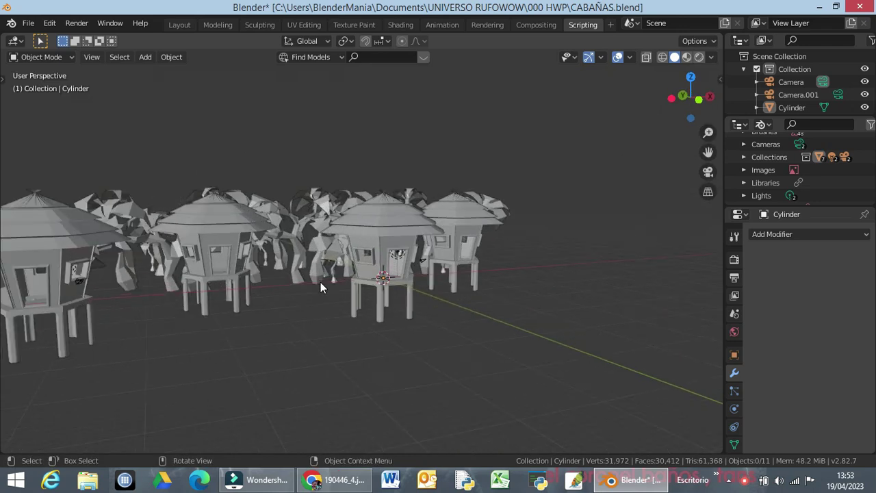
Select the three palm groves behind the huts and scale them up by about 1.379
middle_click_drag(306, 291, 286, 254)
scroll(286, 257, "up", 2)
scroll(284, 251, "down", 5)
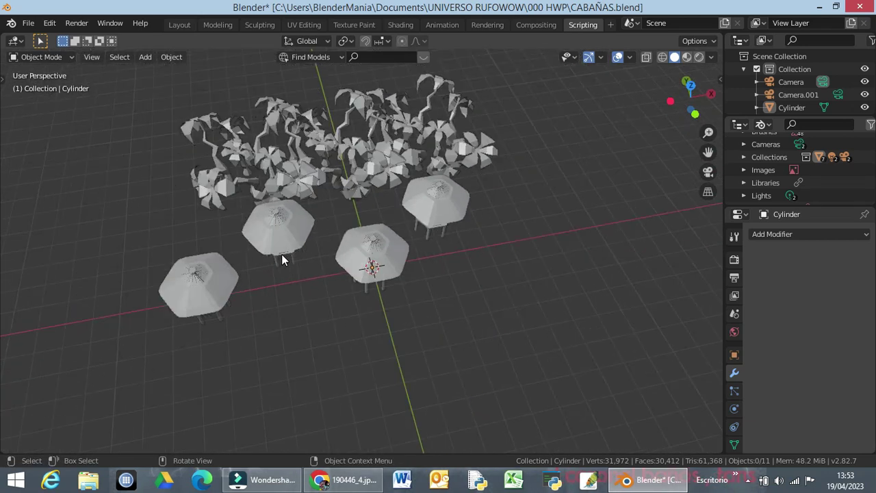
left_click(250, 175)
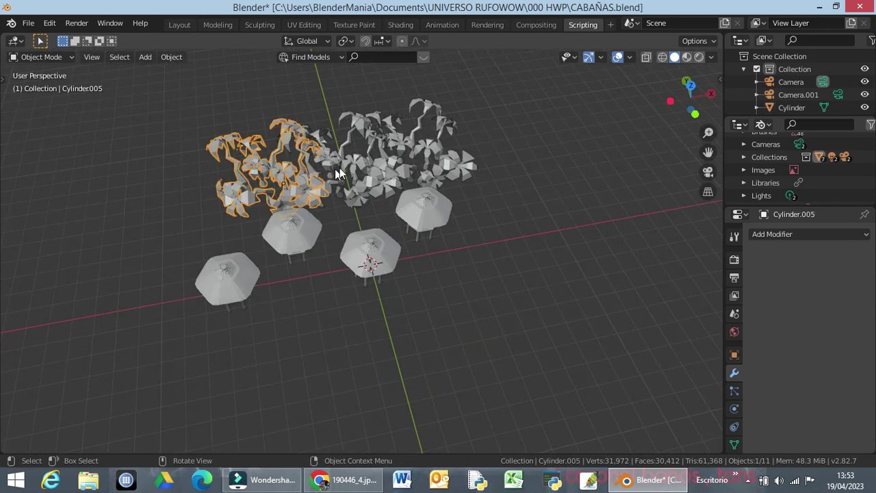
left_click(335, 167, "shift")
left_click(402, 145, "shift")
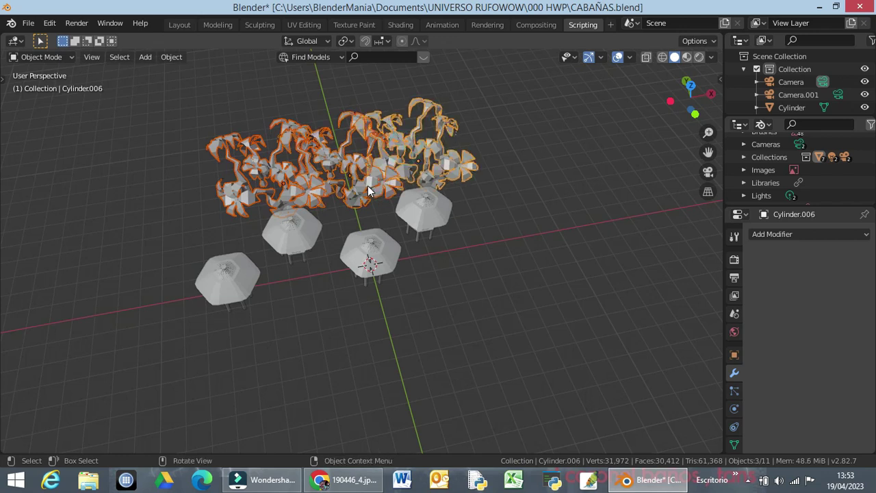
key("s")
left_click(377, 183)
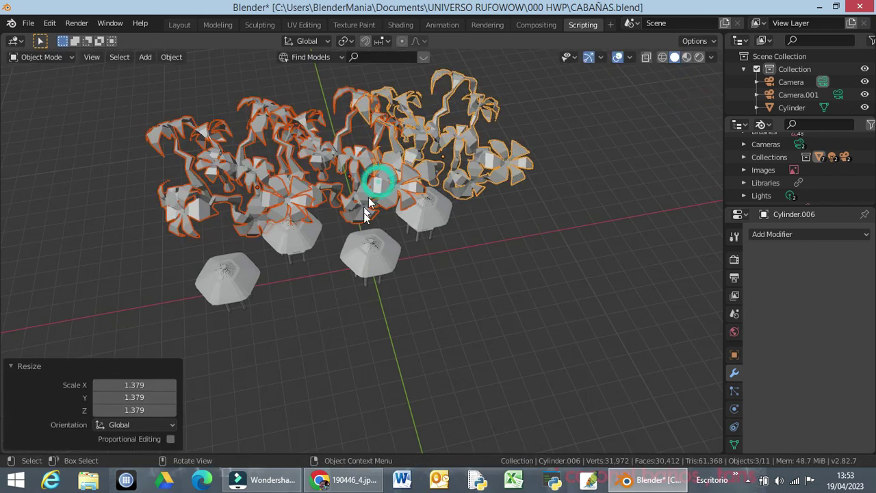
Move the three palm groves about 33.4 m along Y, farther behind the huts, and deselect everything
middle_click_drag(370, 246, 368, 220)
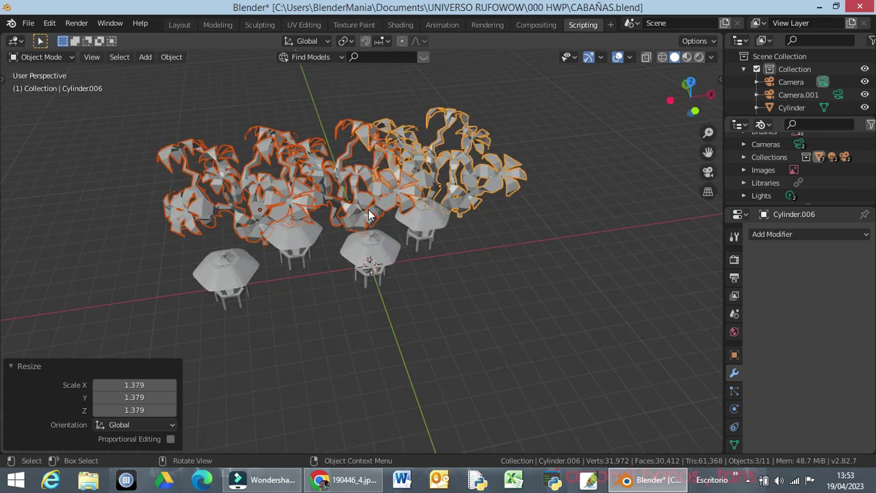
key("g")
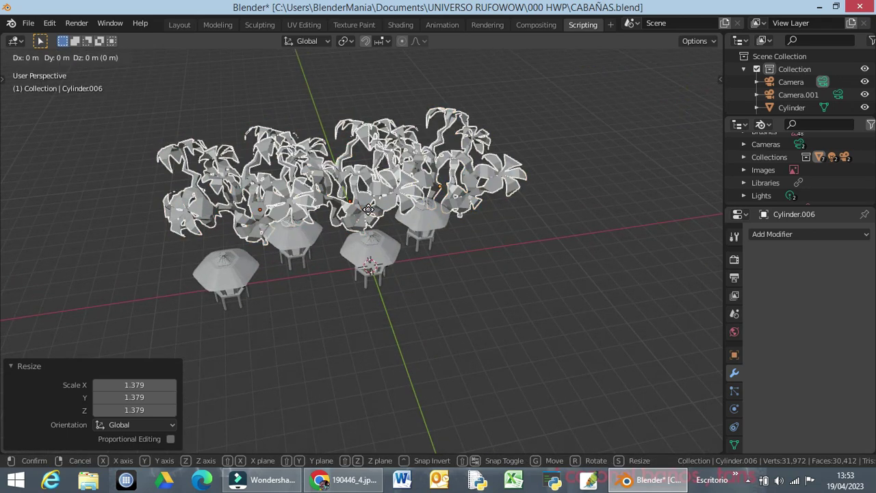
key("y")
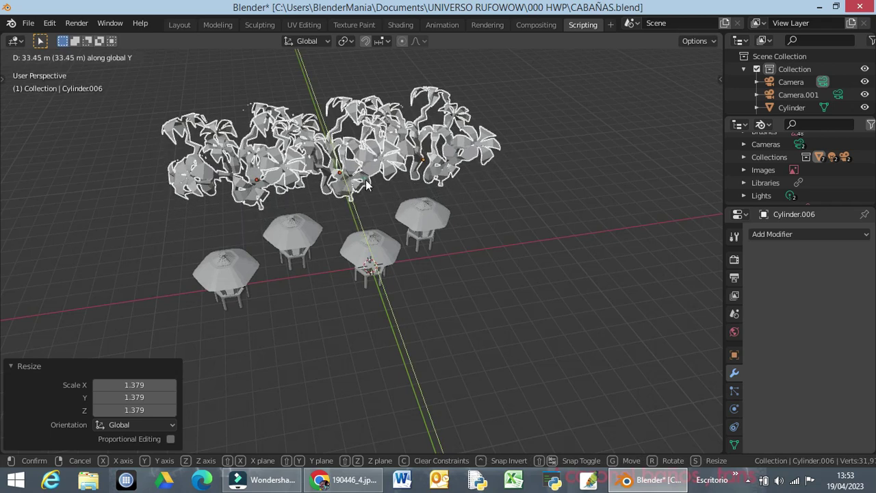
left_click(366, 184)
middle_click_drag(389, 282, 346, 302)
scroll(345, 300, "up", 3)
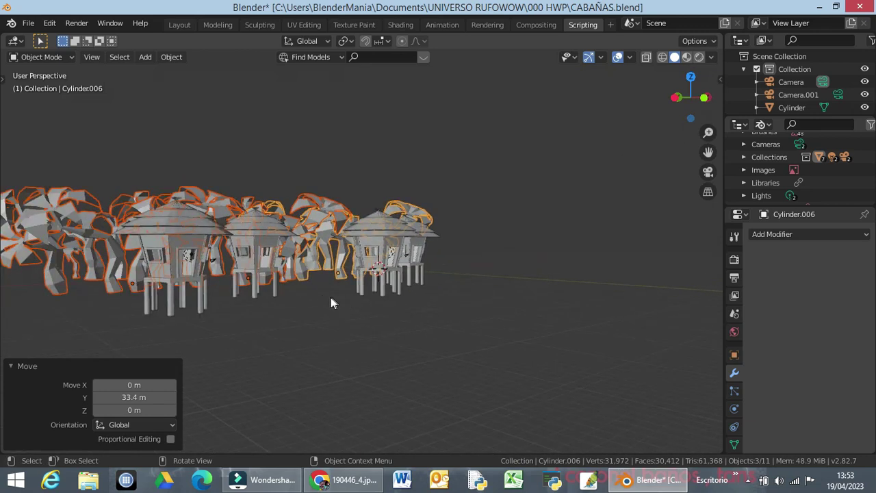
left_click(319, 301)
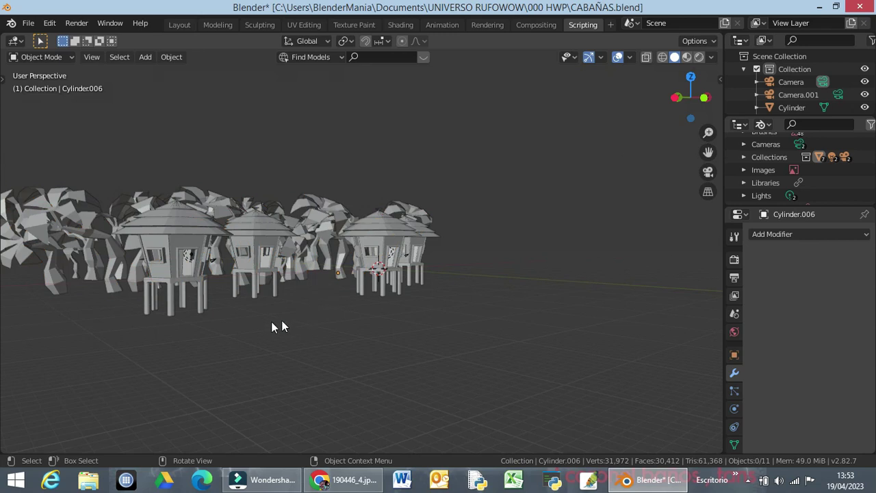
middle_click_drag(202, 356, 375, 255)
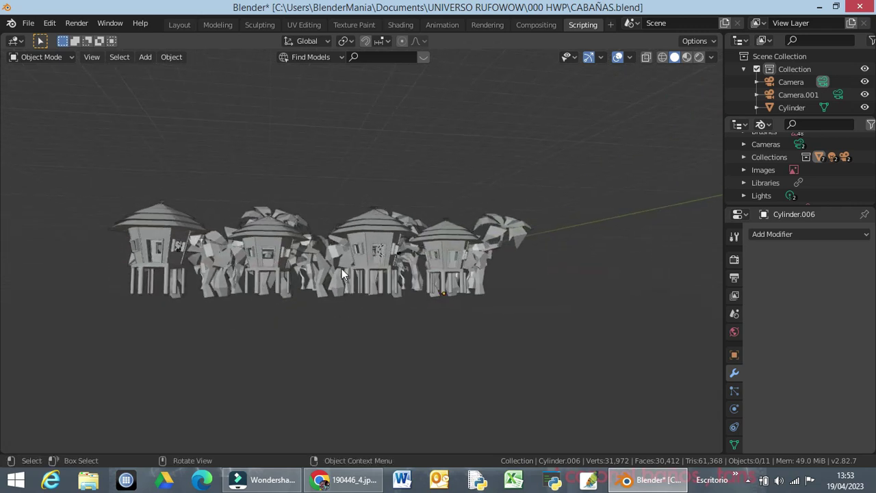
scroll(296, 268, "up", 3)
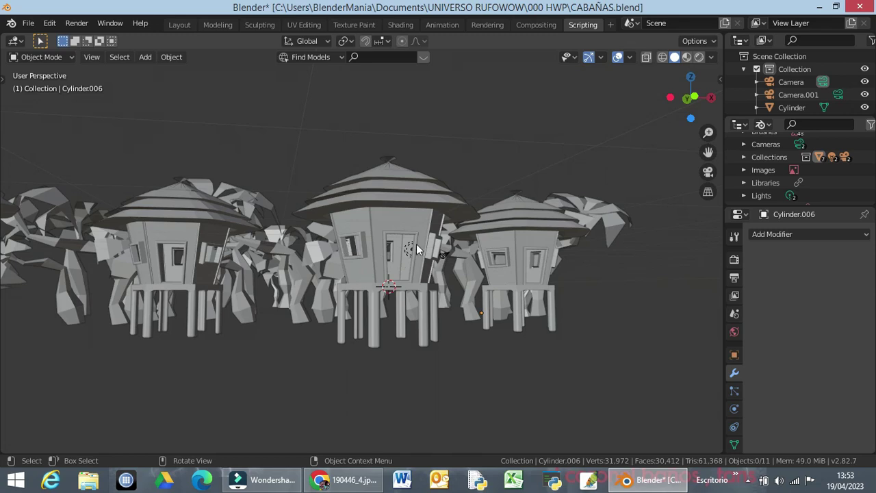
middle_click_drag(416, 301, 381, 317)
scroll(381, 317, "down", 4)
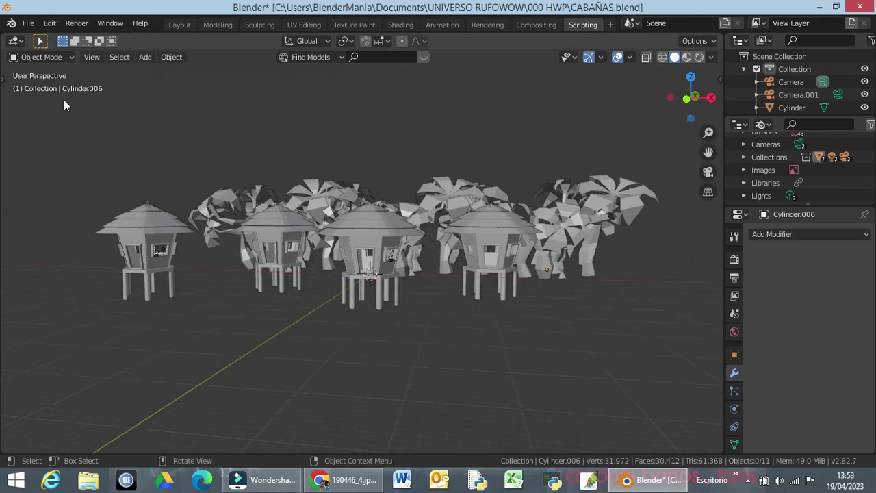
Save the scene as a new file, POBLADO.blend, in the 000 HWP folder
left_click(32, 25)
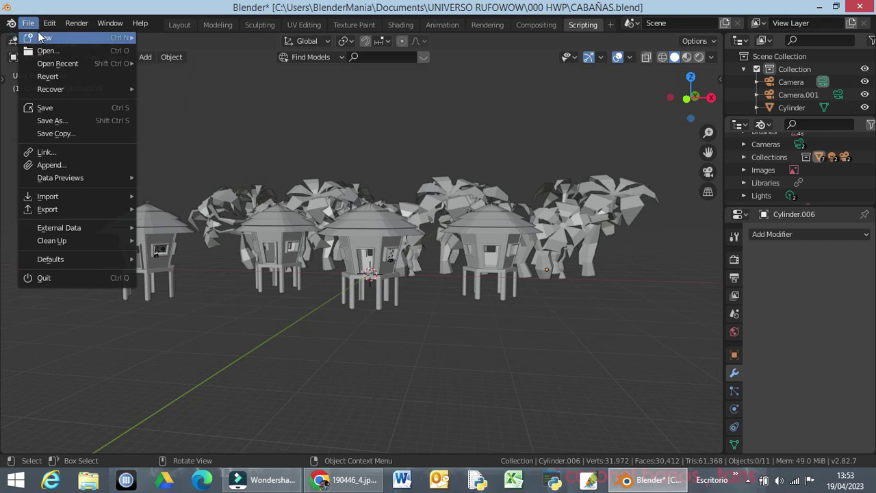
left_click(65, 121)
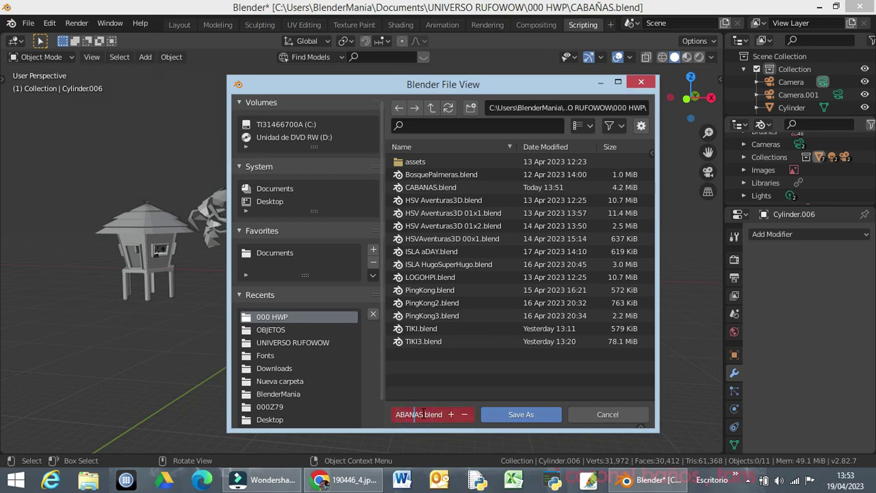
left_click(414, 416)
type("POBLSDO")
key("BackSpace")
key("BackSpace")
key("BackSpace")
type("ADO")
left_click(359, 411)
left_click(352, 407)
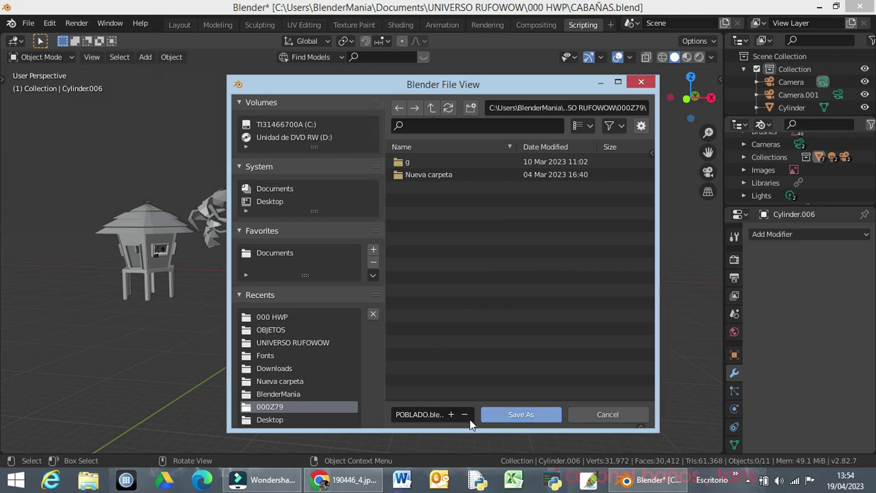
left_click(270, 318)
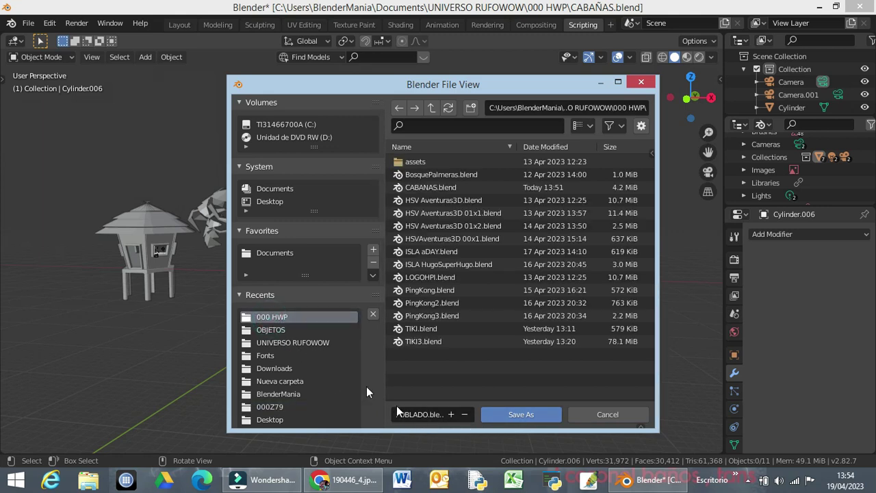
left_click(520, 414)
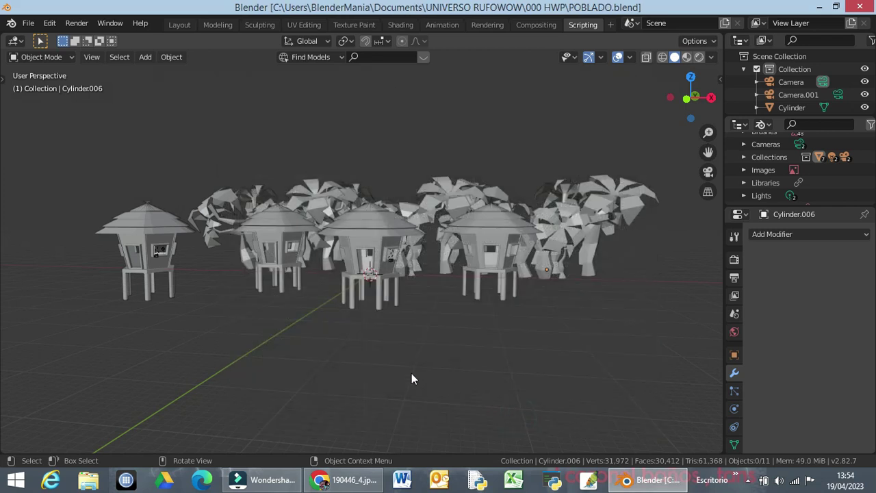
Open the recent file TIKI3.blend and select the tiki statue
left_click(28, 23)
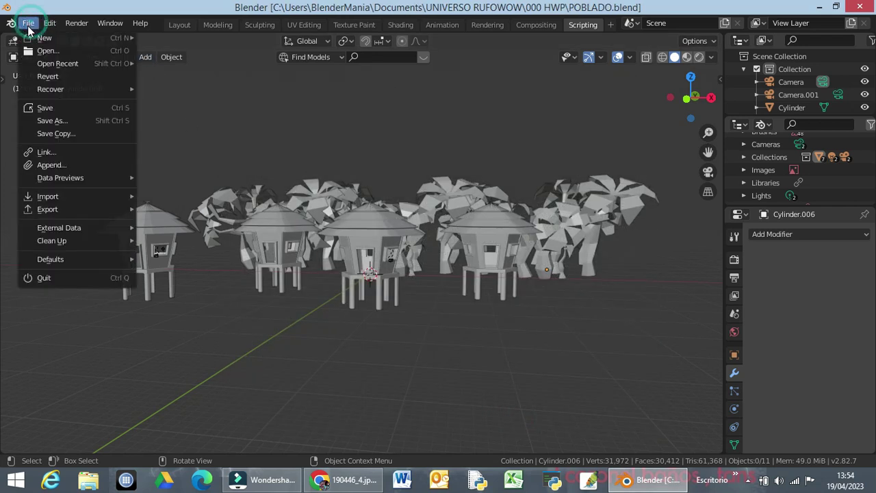
mouse_move(65, 72)
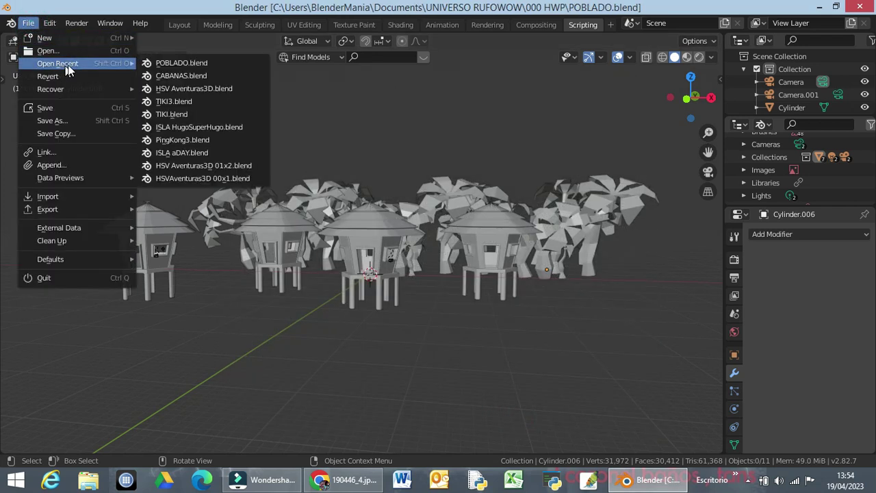
left_click(174, 101)
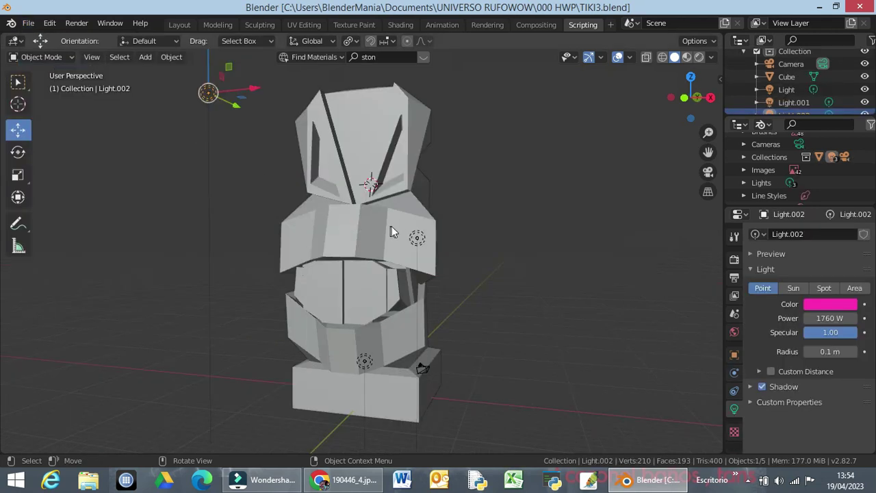
left_click(383, 229)
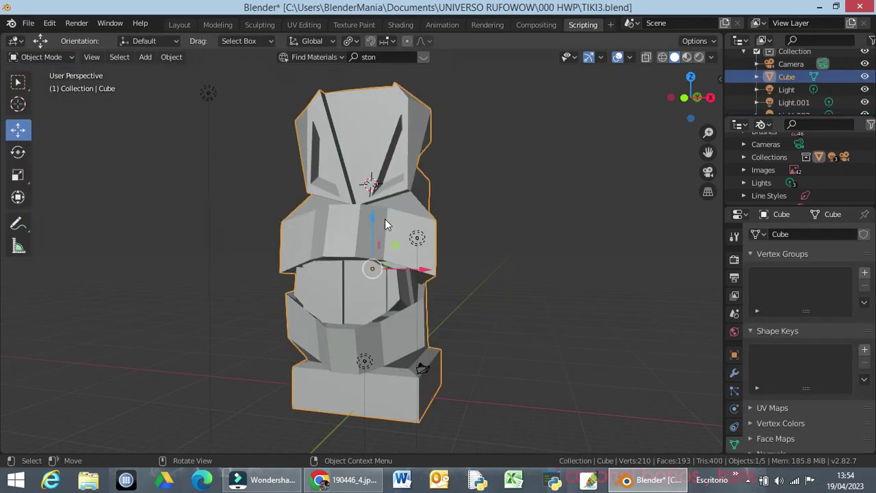
Export the tiki scene in Wavefront format as TIKI3.obj to the 000 HWP folder
left_click(28, 25)
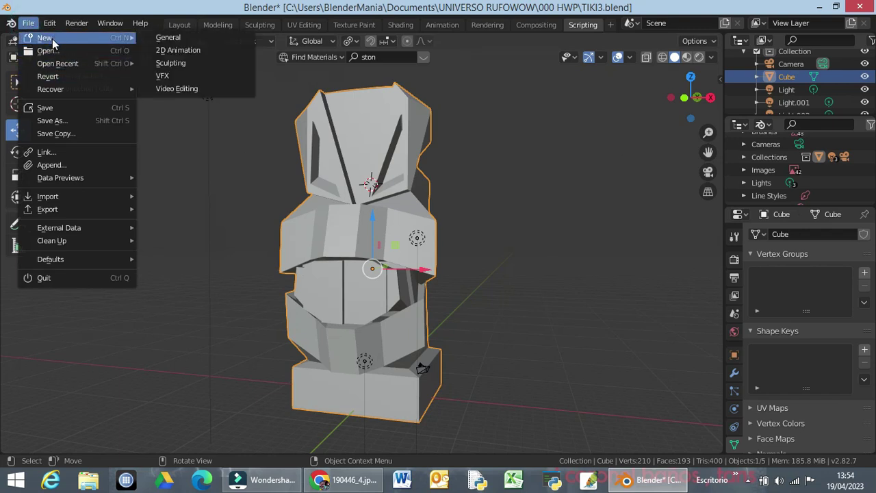
mouse_move(55, 38)
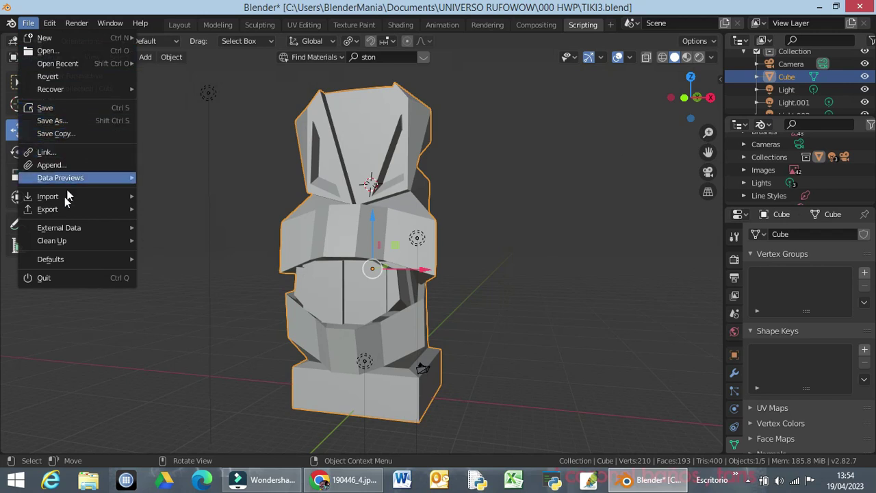
mouse_move(63, 208)
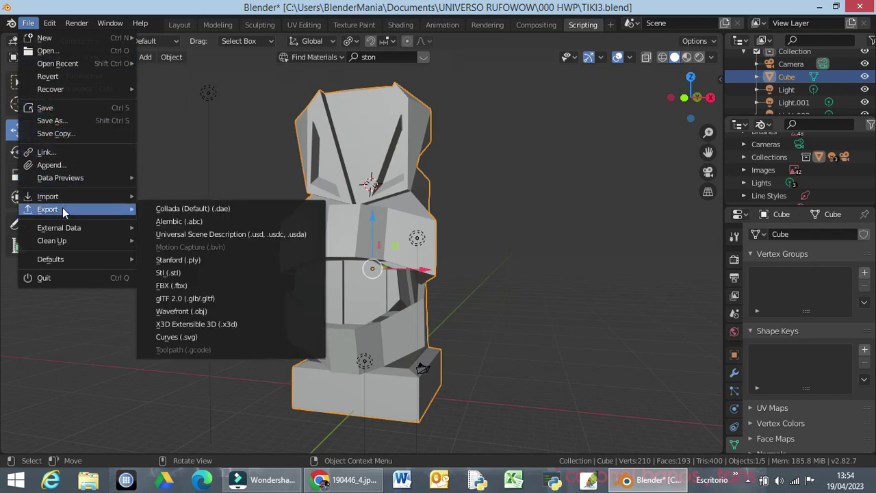
left_click(210, 312)
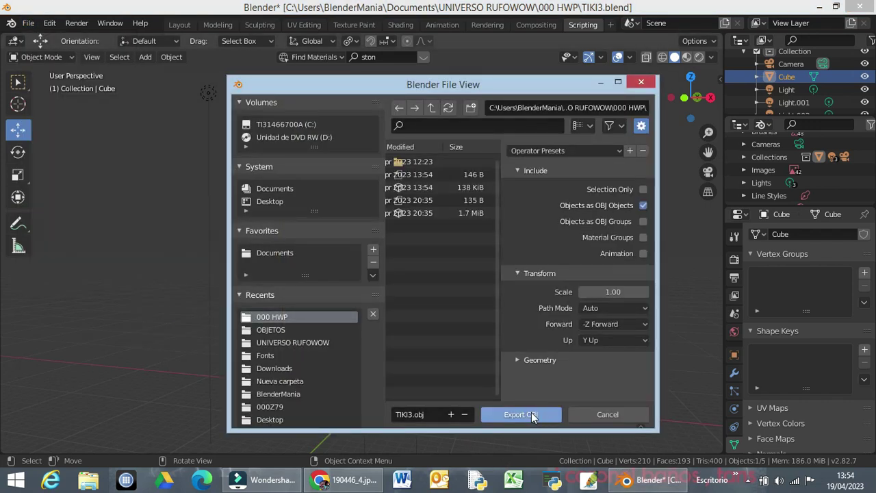
double_click(438, 86)
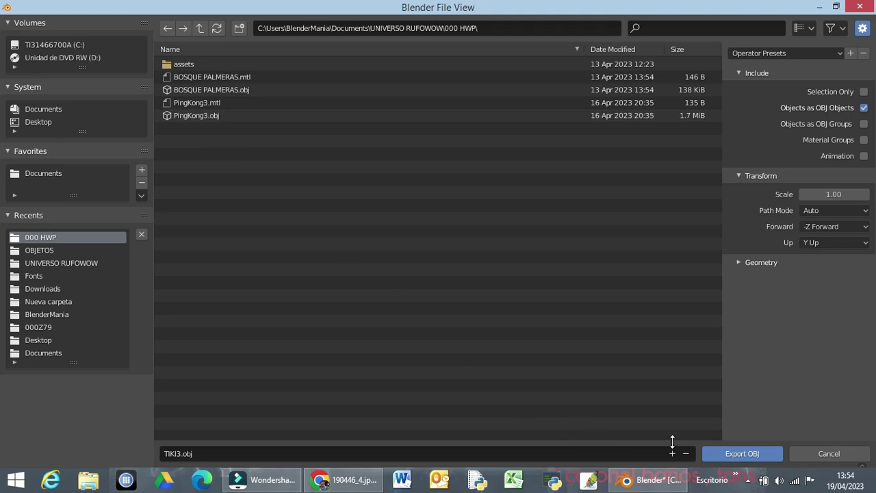
left_click(726, 454)
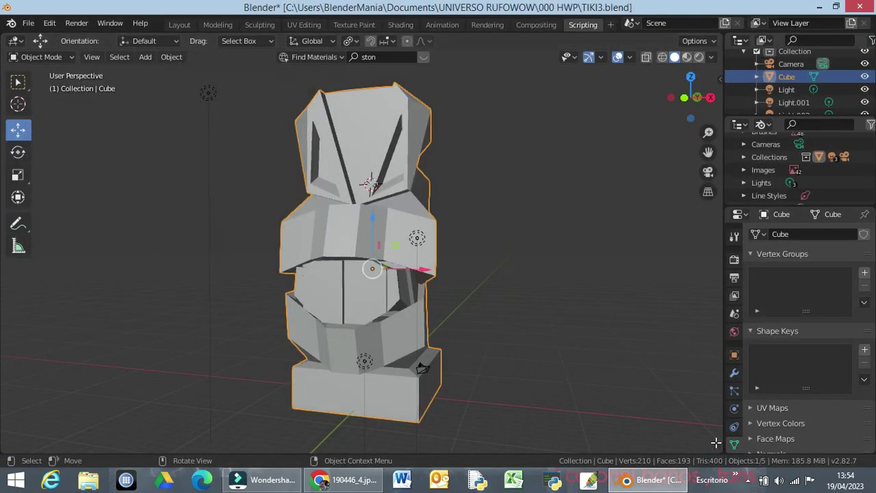
Reopen the recent file POBLADO.blend with the huts and palm groves
left_click(28, 26)
mouse_move(62, 65)
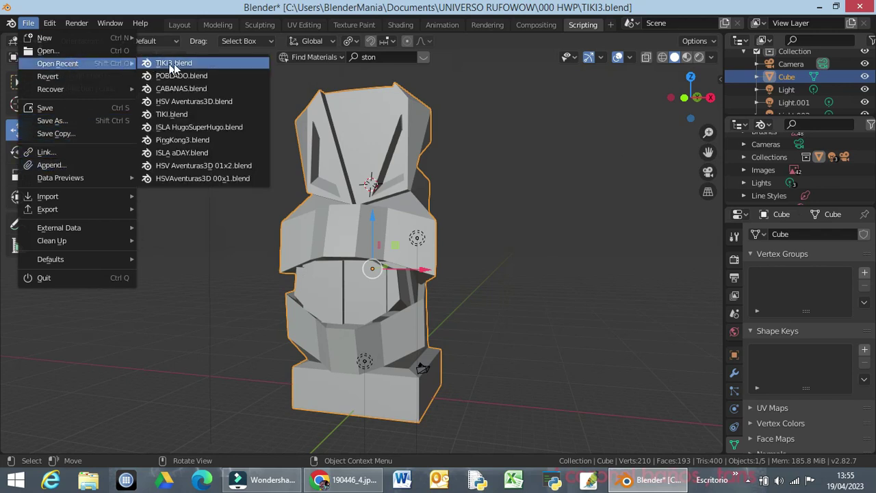
left_click(178, 75)
left_click(454, 257)
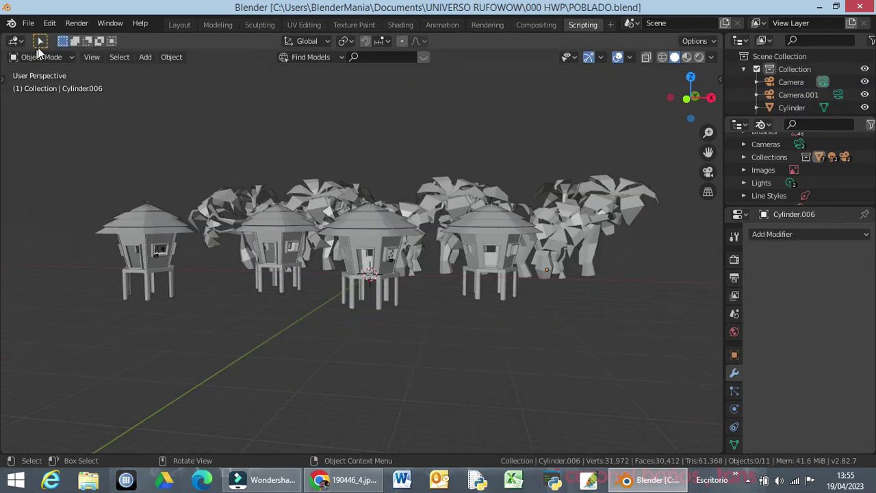
Import the Wavefront file TIKI3.obj from the 000 HWP folder into the hut village scene
left_click(27, 24)
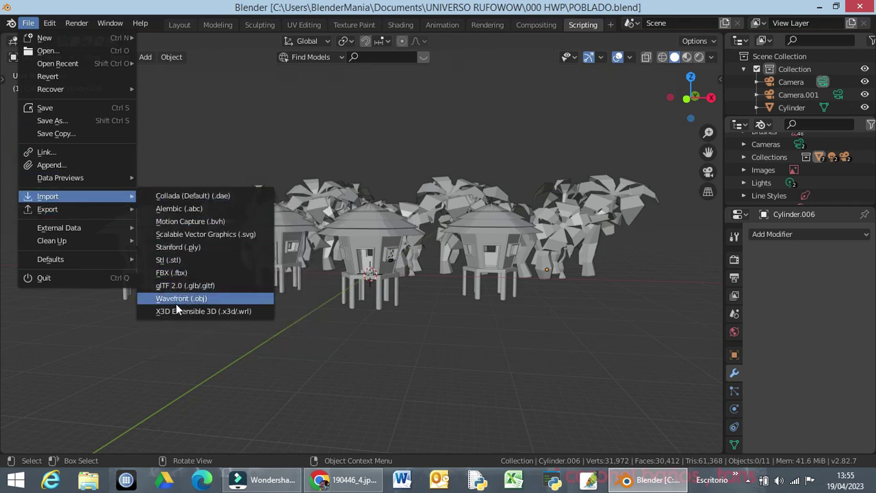
left_click(180, 299)
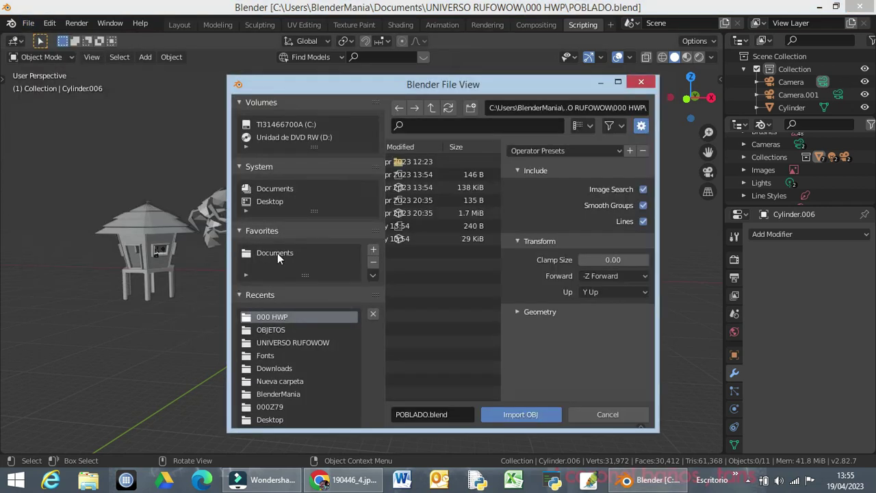
double_click(338, 89)
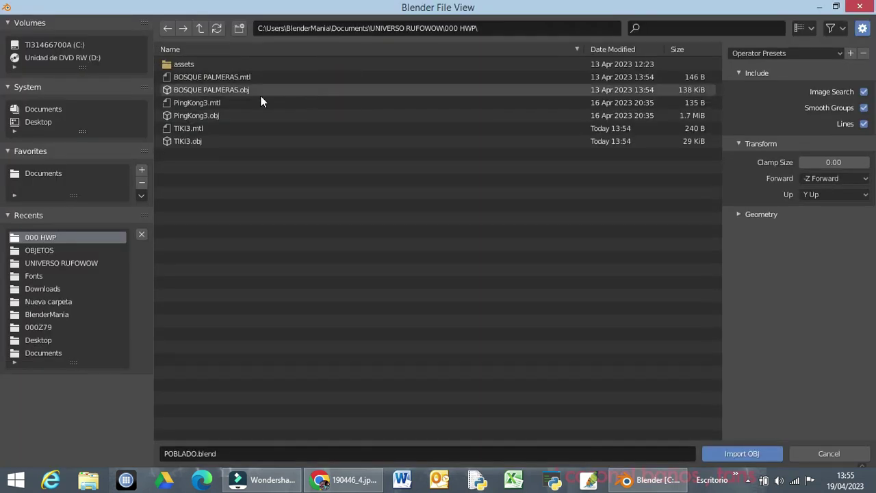
left_click(195, 141)
double_click(195, 141)
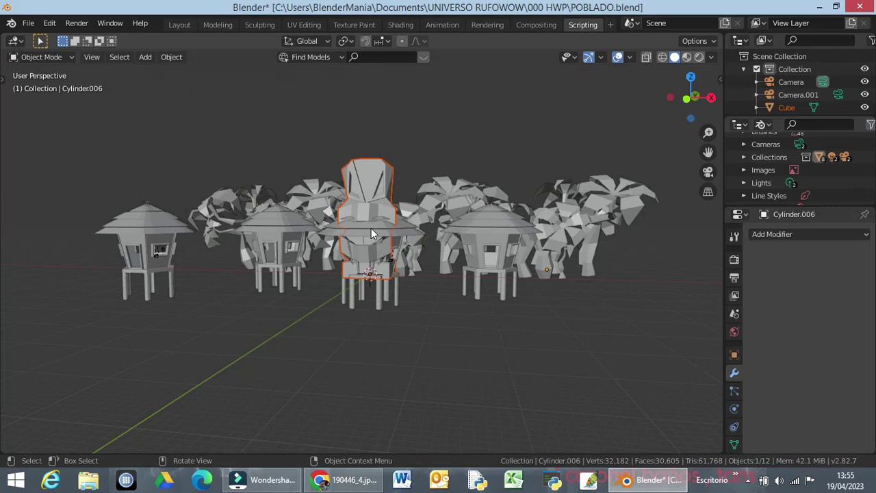
key("g")
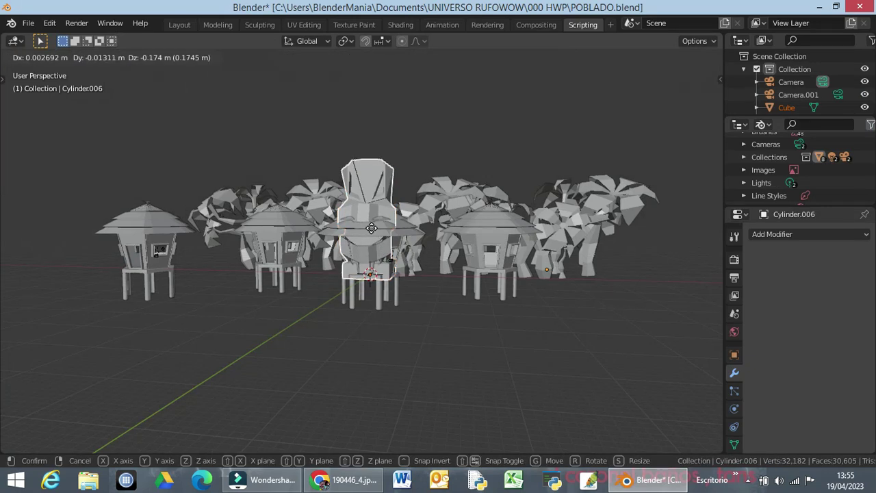
left_click(371, 227)
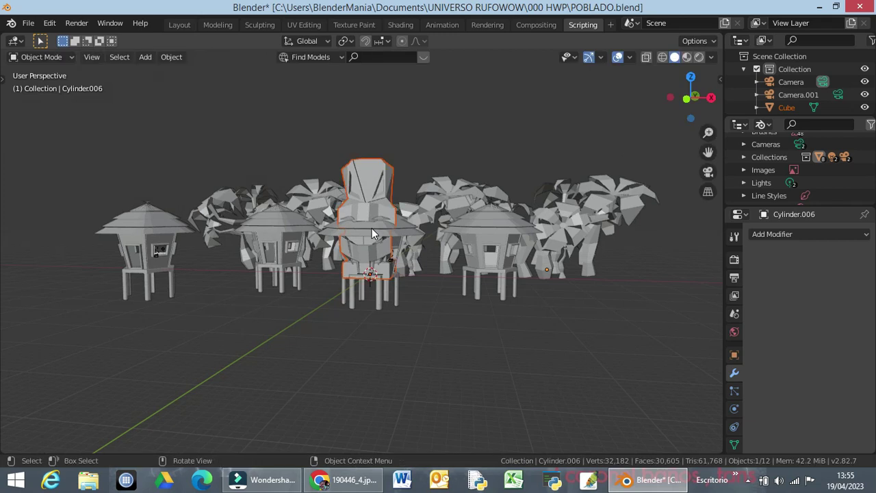
Lower the imported tiki statue about 10.3 m along the Z axis so its base lines up with the hut posts' feet
key("KP_1")
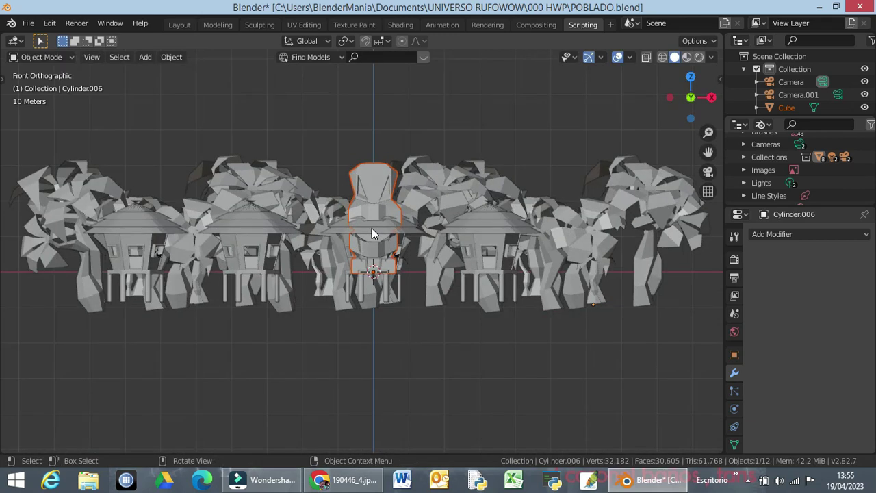
key("g")
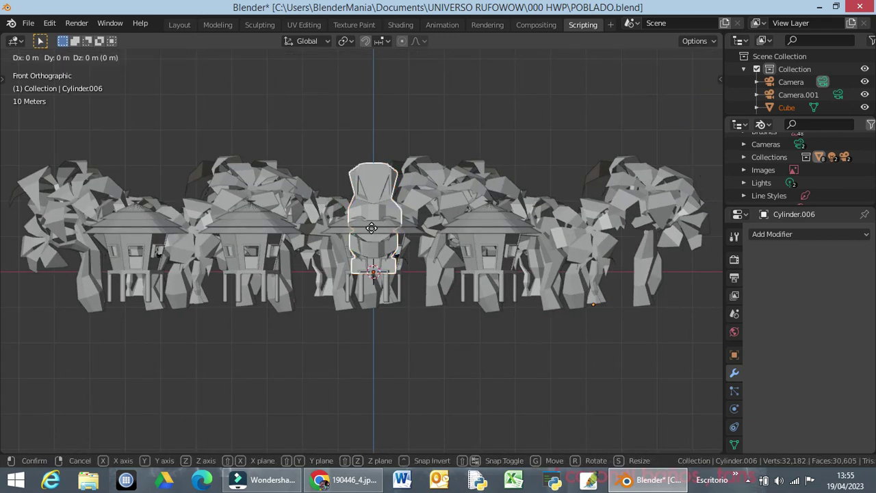
key("z")
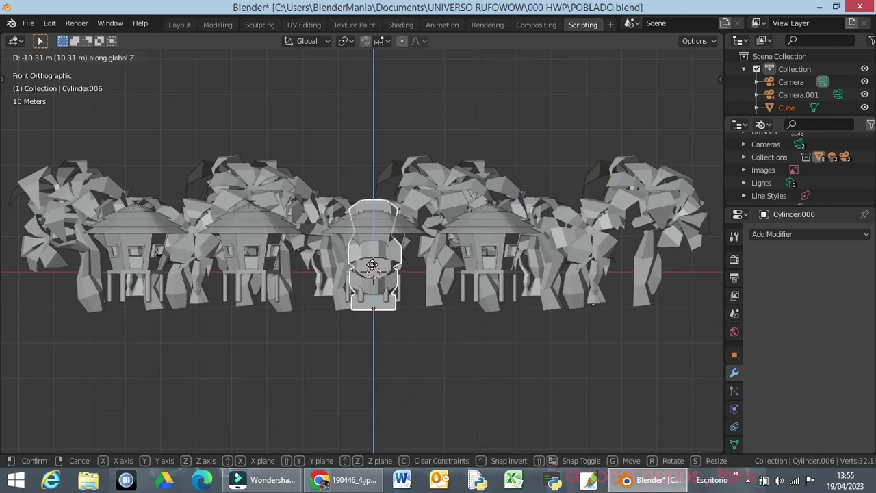
left_click(381, 267)
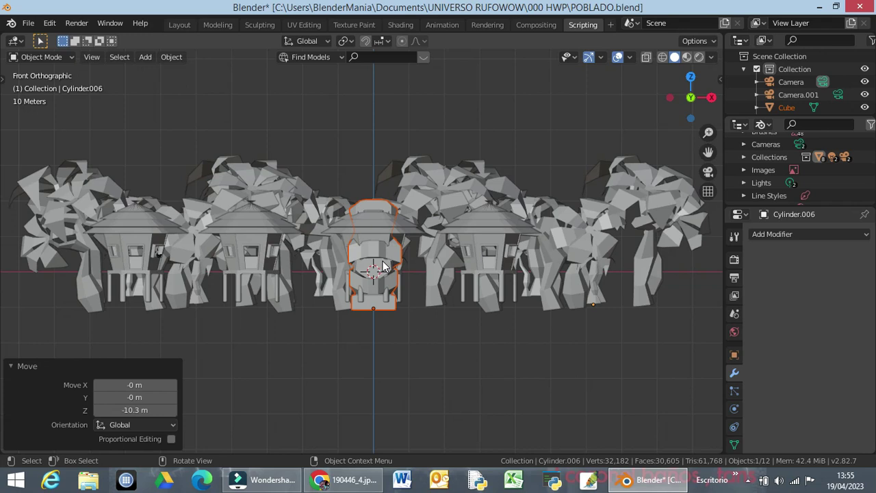
Scale the tiki statue up by a factor of about 1.551, and reduce it by a factor of about 0.798
key("s")
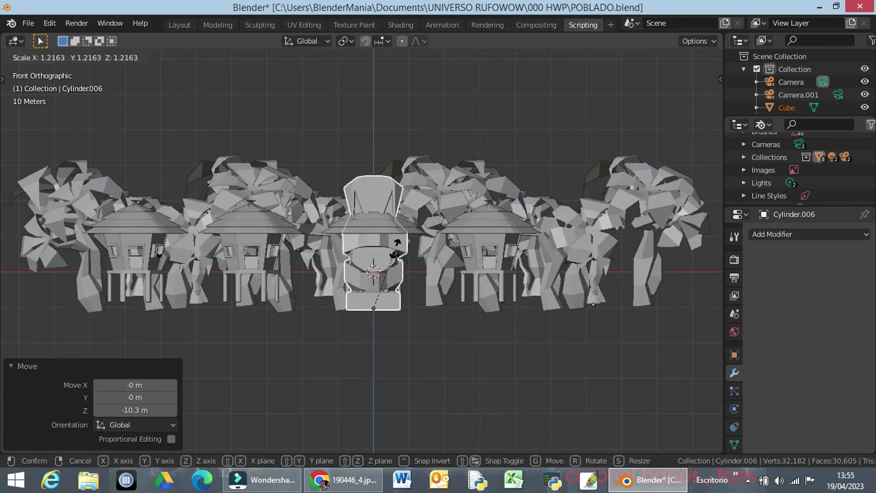
left_click(400, 265)
middle_click_drag(422, 384, 441, 400)
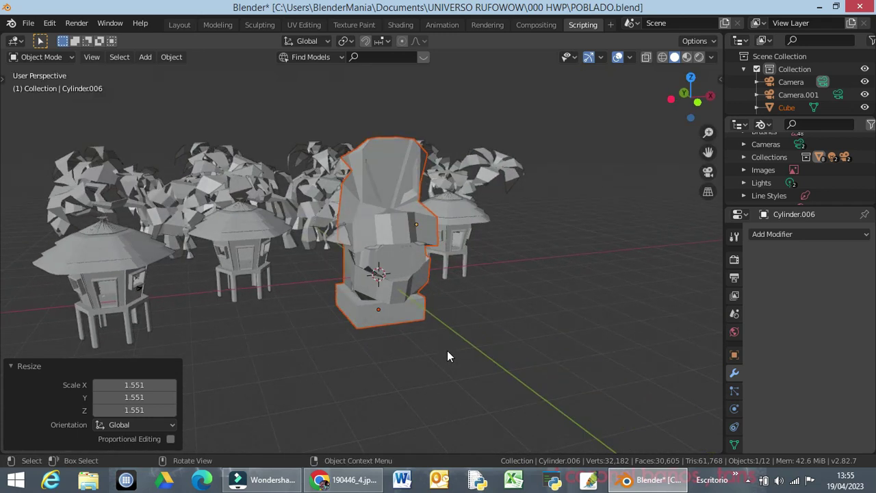
key("s")
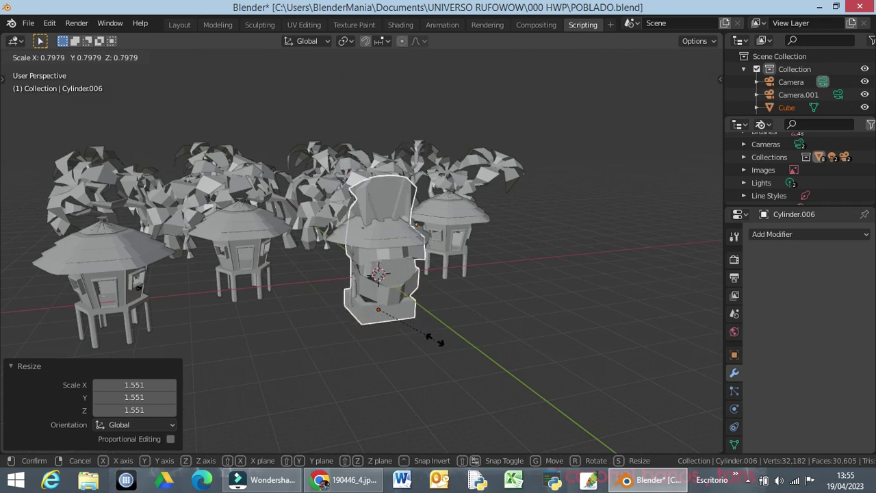
left_click(433, 341)
Move the tiki clear of the huts by about 46 m in X, -16.8 m in Y and -2.82 m in Z, and rotate it about -58.8° around Z
key("g")
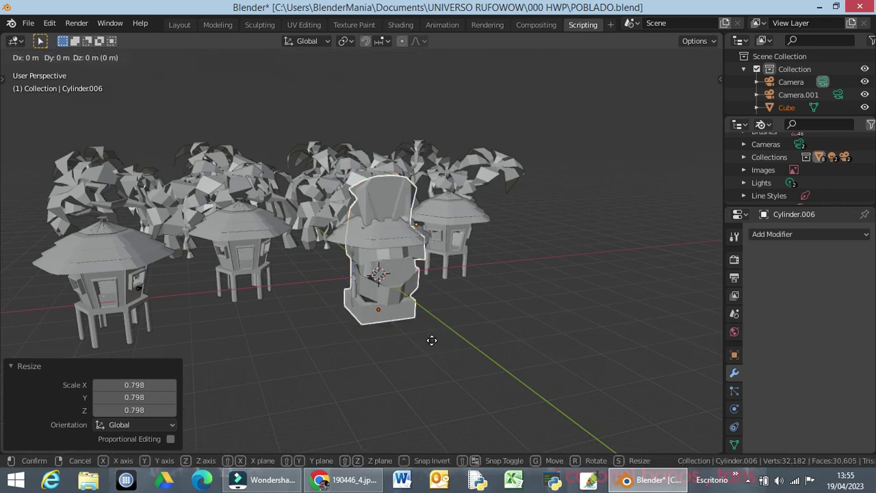
left_click(605, 351)
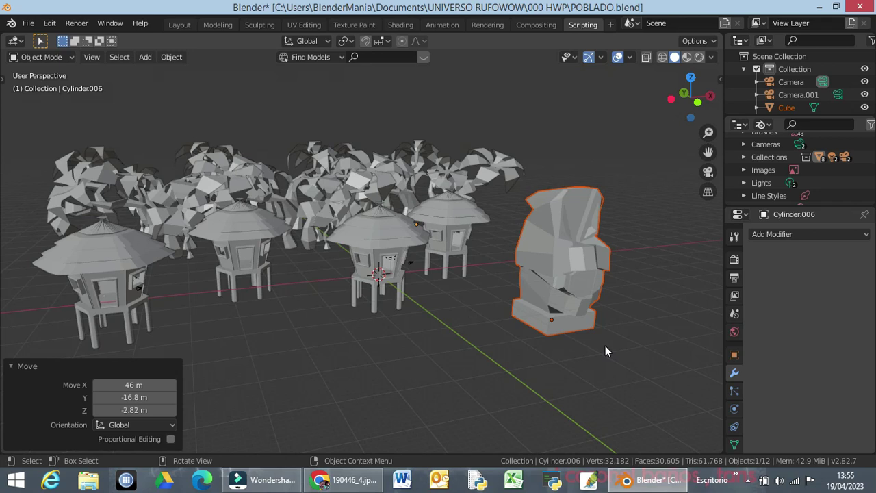
key("r")
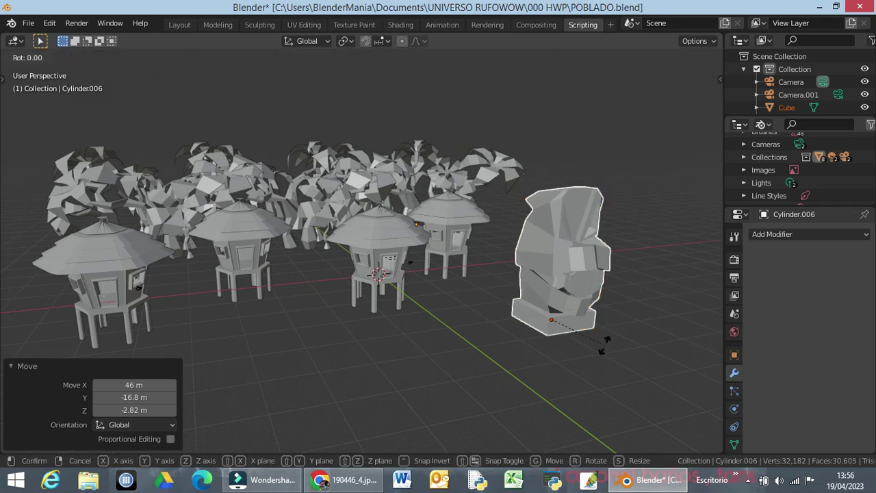
key("z")
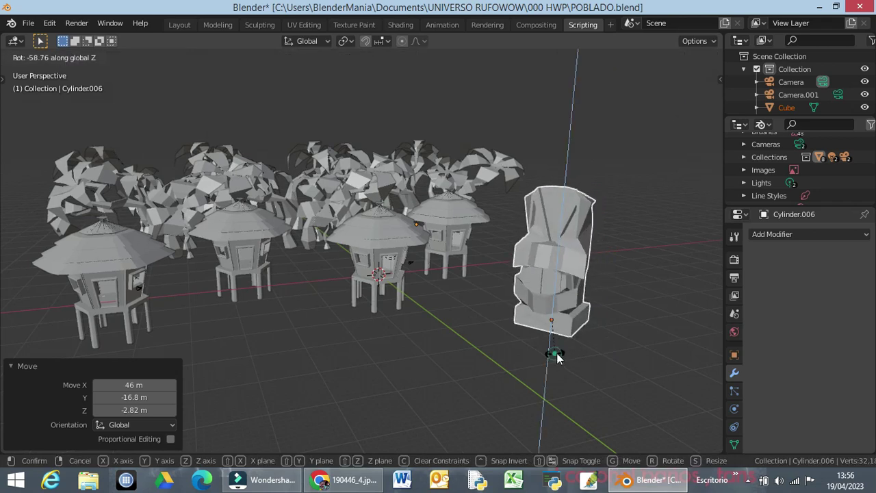
left_click(557, 356)
middle_click_drag(429, 373, 472, 329)
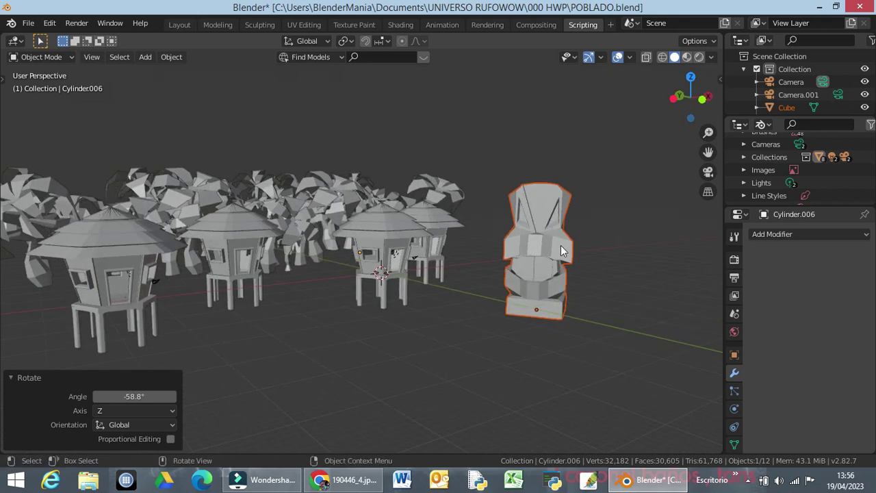
Preview the village in rendered, wireframe and X-ray display, and return to opaque solid shading
left_click(700, 58)
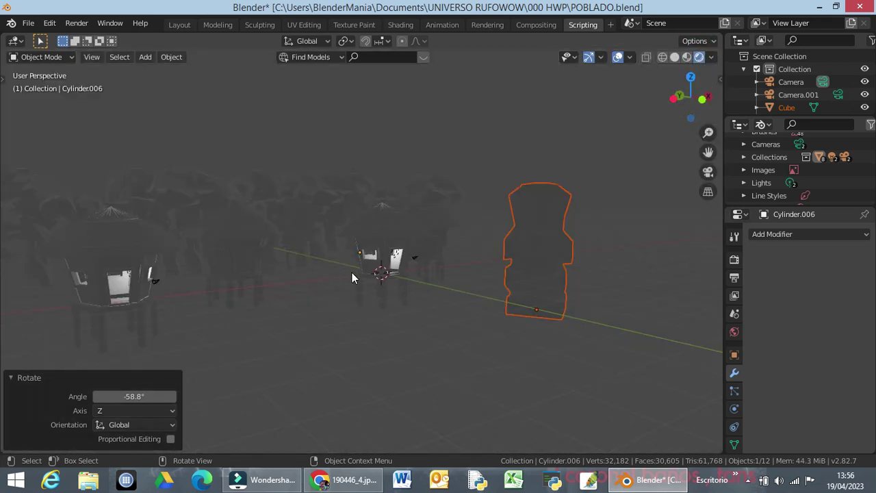
left_click(647, 57)
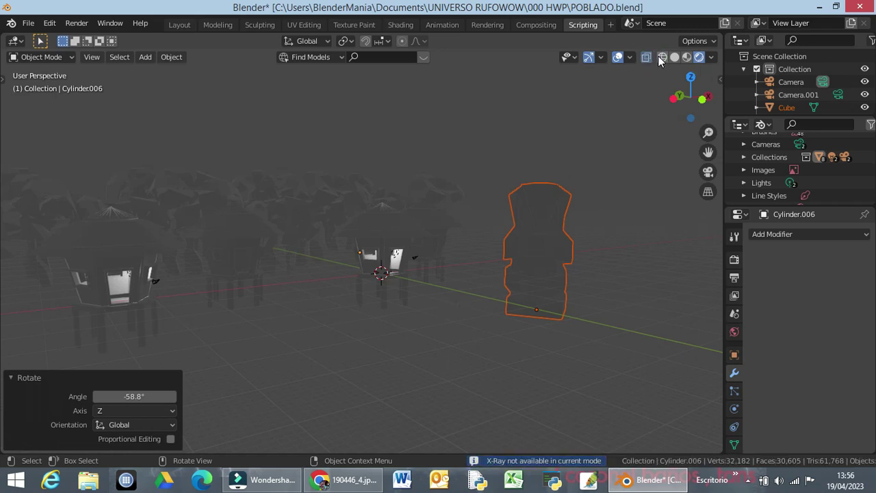
left_click(661, 57)
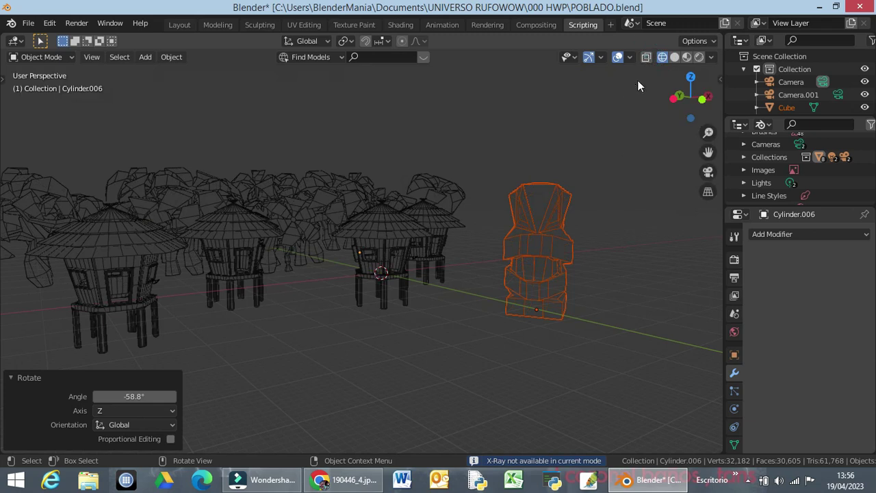
left_click(673, 57)
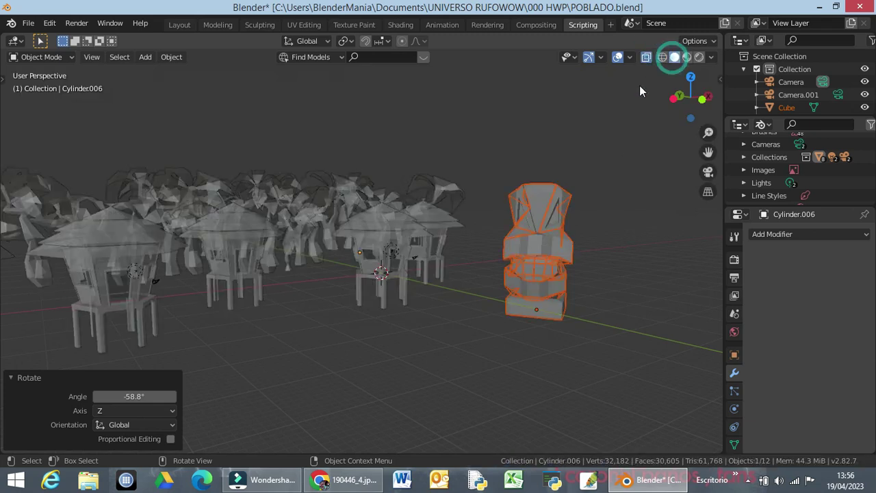
mouse_move(328, 375)
middle_mouse_down()
mouse_move(375, 353)
mouse_move(351, 377)
mouse_move(363, 369)
middle_mouse_up()
left_click(646, 57)
mouse_move(445, 388)
middle_mouse_down()
mouse_move(454, 386)
mouse_move(435, 390)
mouse_move(443, 394)
middle_mouse_up()
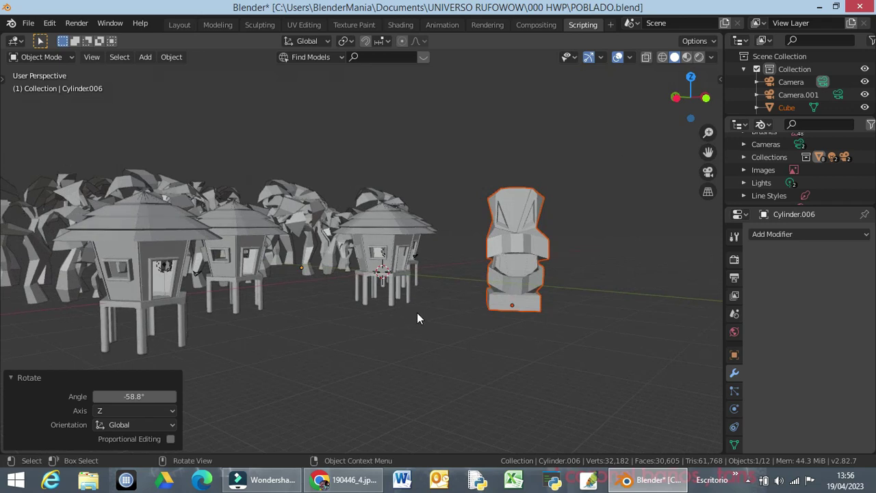
mouse_move(409, 351)
middle_mouse_down()
mouse_move(395, 367)
mouse_move(402, 351)
mouse_move(421, 346)
mouse_move(400, 356)
middle_mouse_up()
scroll(400, 355, "down", 2)
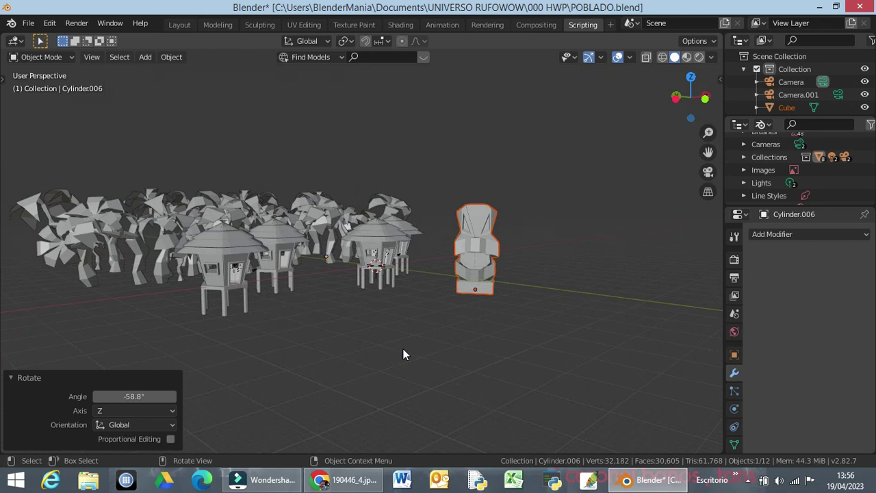
Save the scene over the existing POBLADO.blend in the 000 HWP folder
left_click(28, 23)
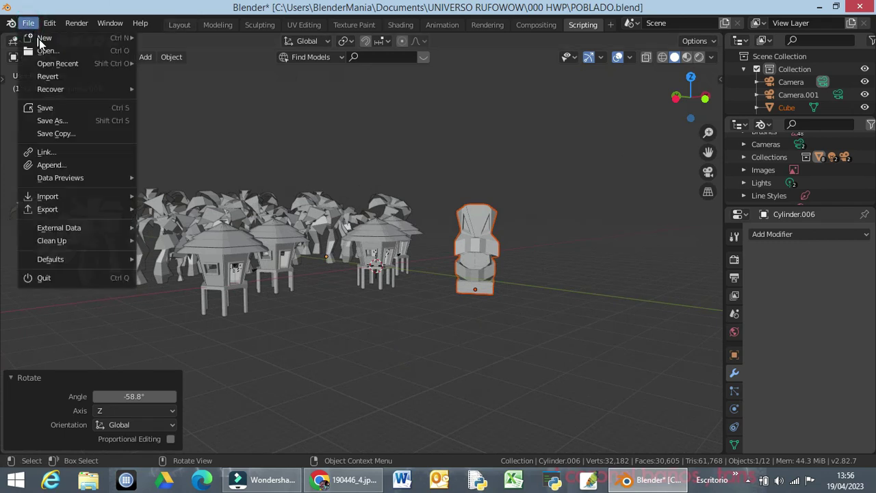
left_click(60, 120)
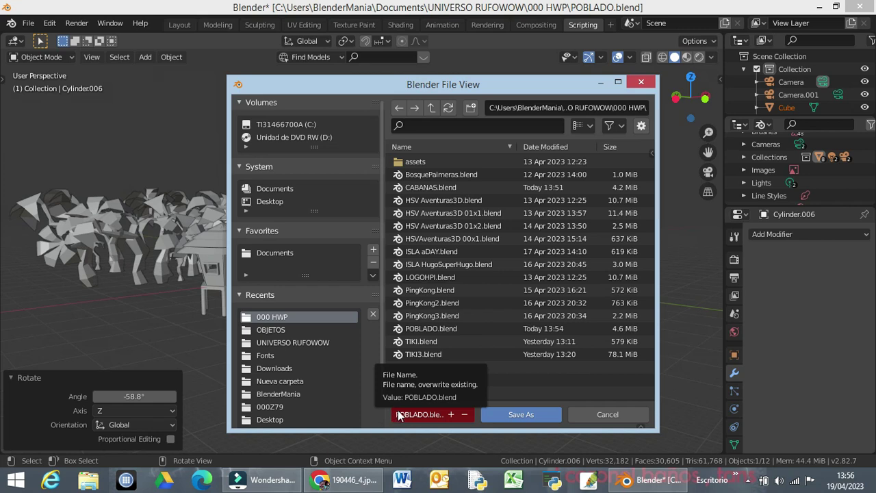
left_click(518, 415)
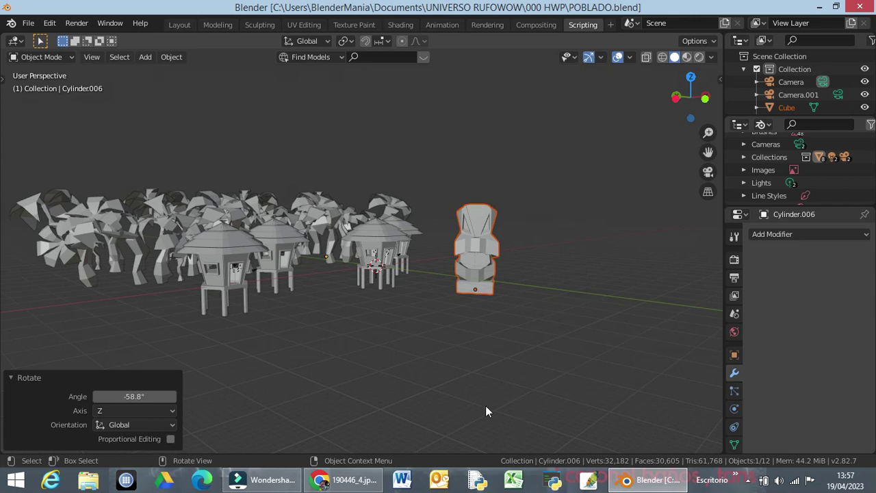
mouse_move(298, 345)
middle_mouse_down()
mouse_move(390, 338)
mouse_move(292, 352)
mouse_move(297, 340)
middle_mouse_up()
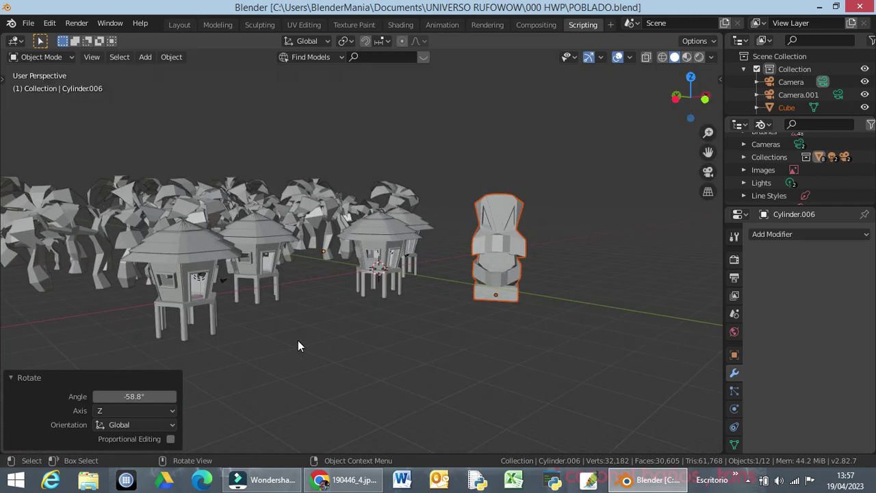
scroll(301, 339, "down", 3)
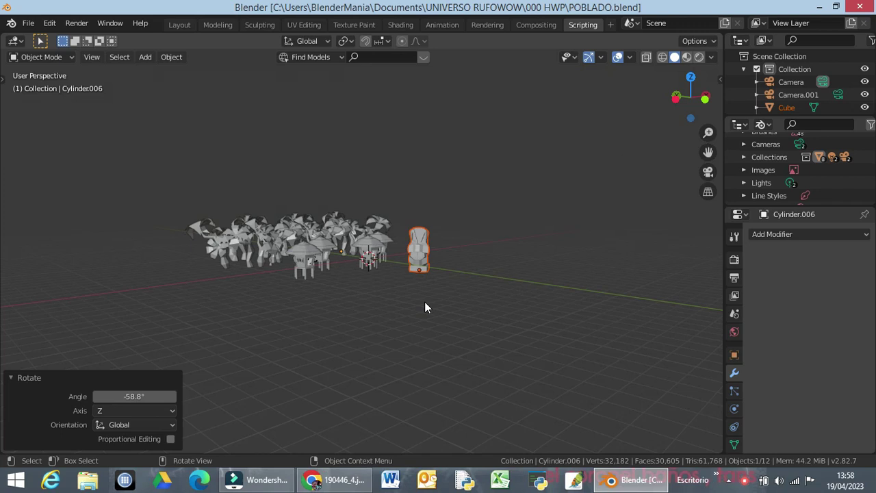
middle_click_drag(344, 322, 387, 325)
scroll(388, 322, "up", 2)
scroll(391, 315, "down", 4)
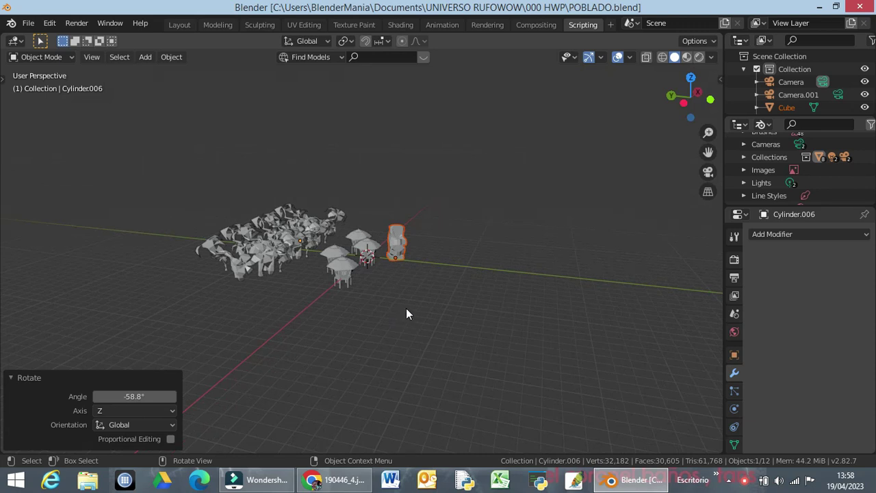
middle_click_drag(381, 296, 348, 269)
scroll(347, 266, "up", 5)
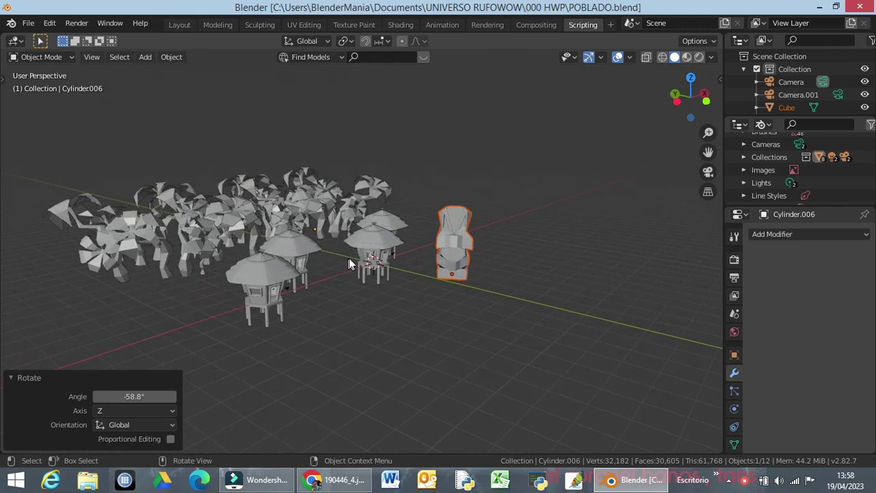
Add a UV sphere at the scene's origin and scale it up by a factor of about 35.685
left_click(146, 58)
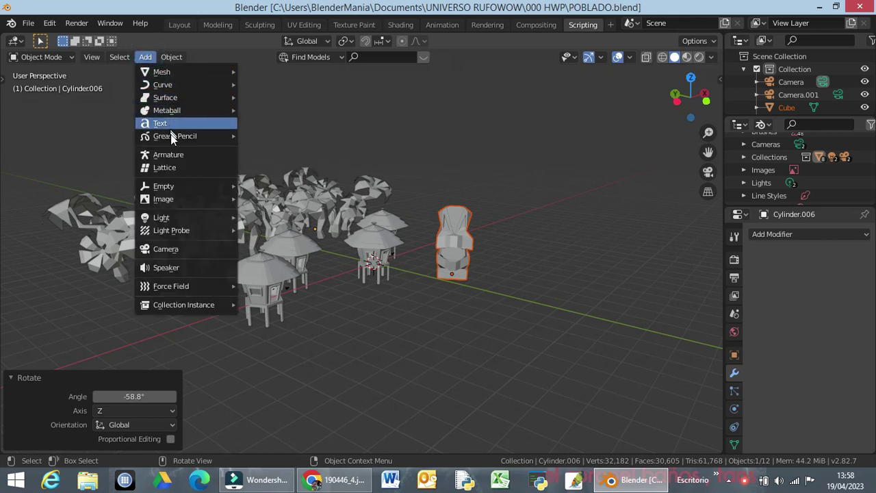
left_click(179, 72)
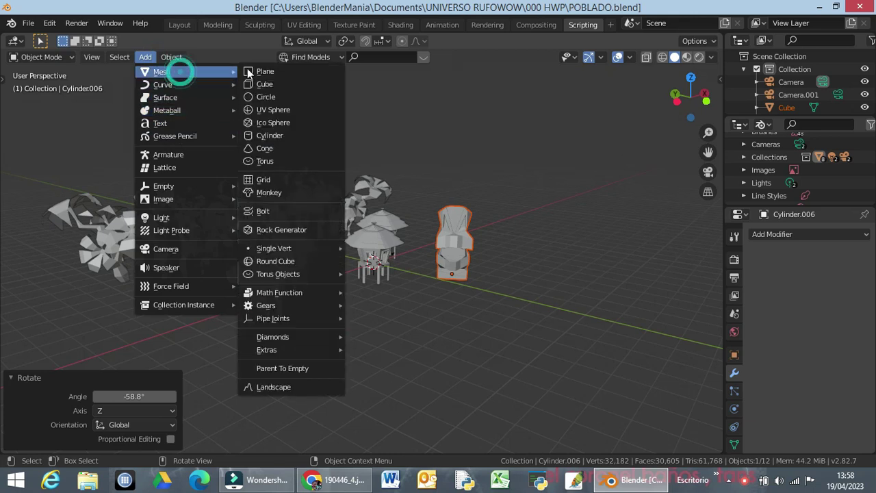
left_click(270, 110)
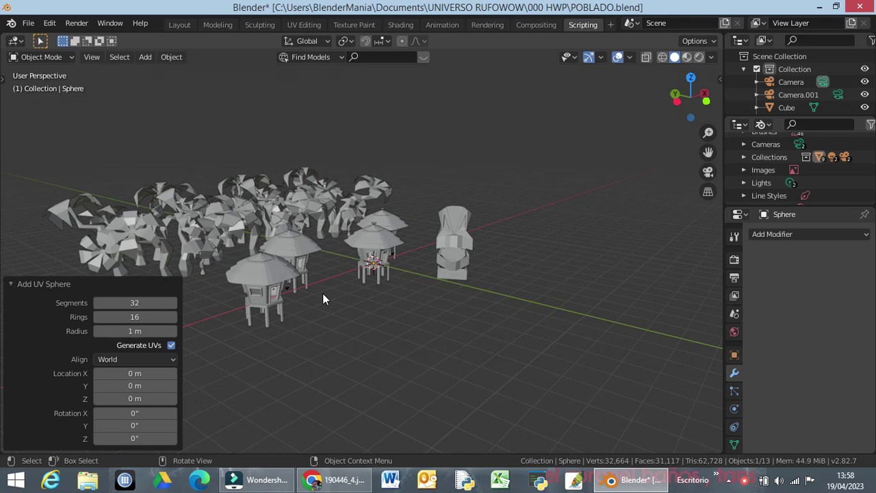
key("s")
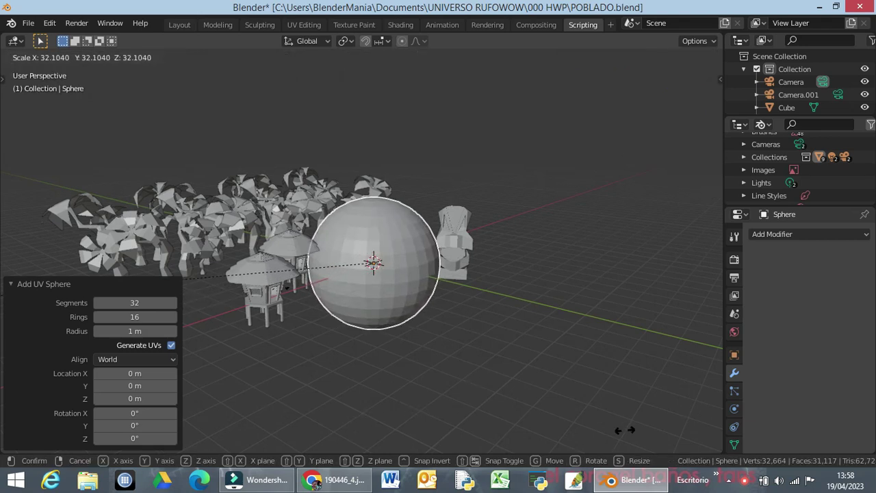
left_click(411, 425)
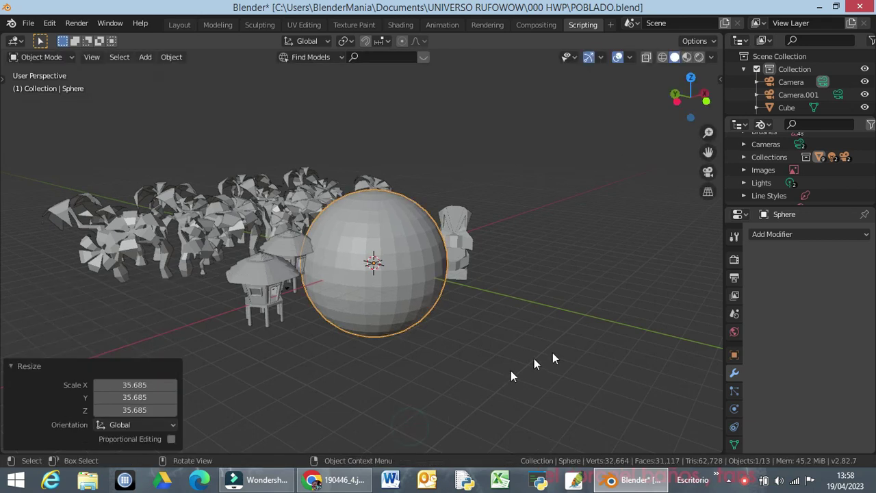
Move the sphere away from the village, about 300 m in X and 274 m in Y, seen from the top
key("KP_7")
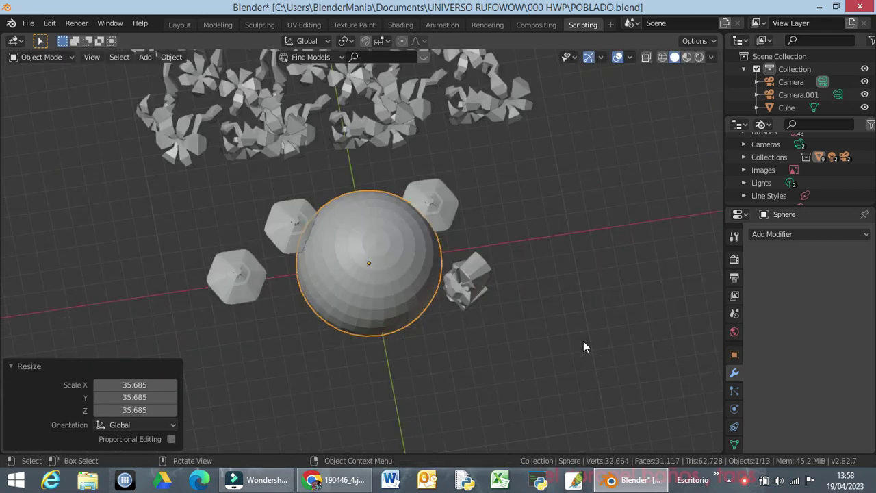
scroll(590, 334, "down", 5)
scroll(585, 334, "down", 3)
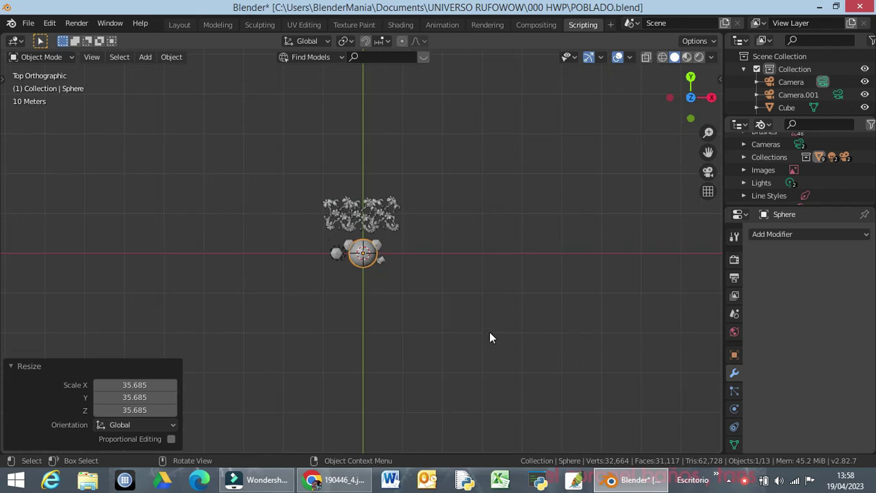
key("g")
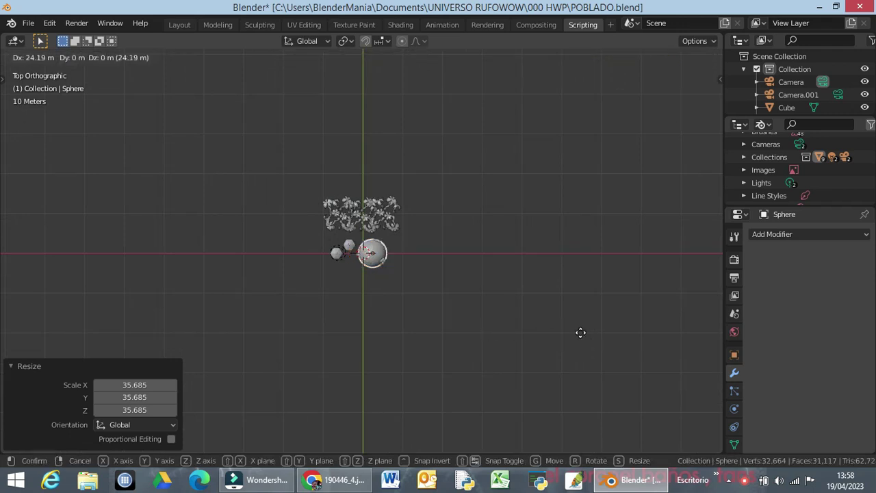
left_click(608, 223)
key("KP_5")
middle_click_drag(536, 267, 545, 205)
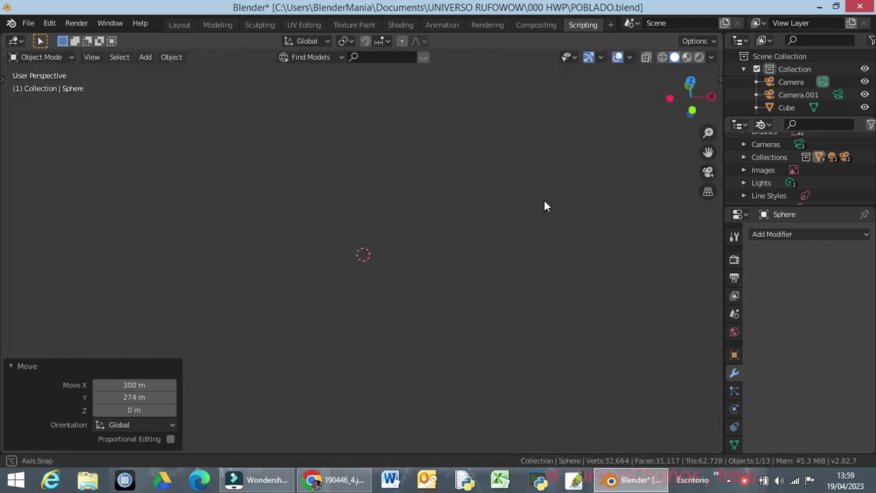
key("KP_1")
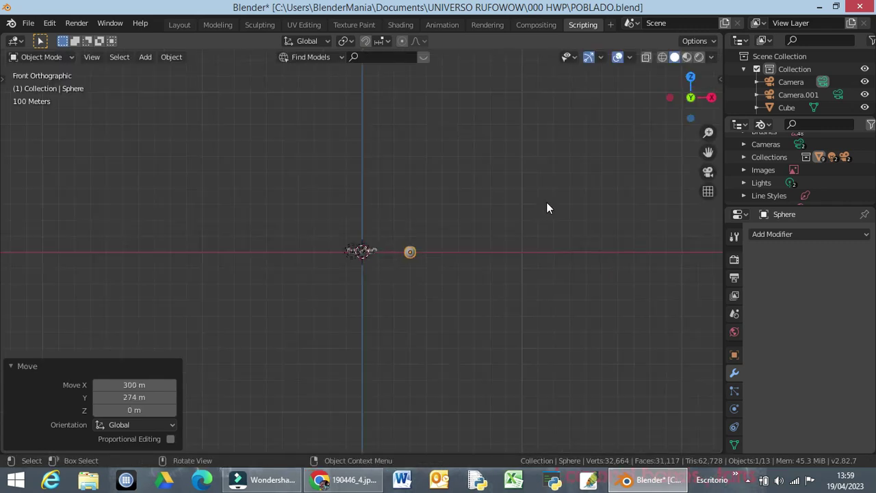
Raise the sphere about 141 m along the Z axis so it hangs in the sky above the village
scroll(521, 274, "down", 8)
scroll(507, 286, "up", 7)
scroll(508, 286, "up", 6)
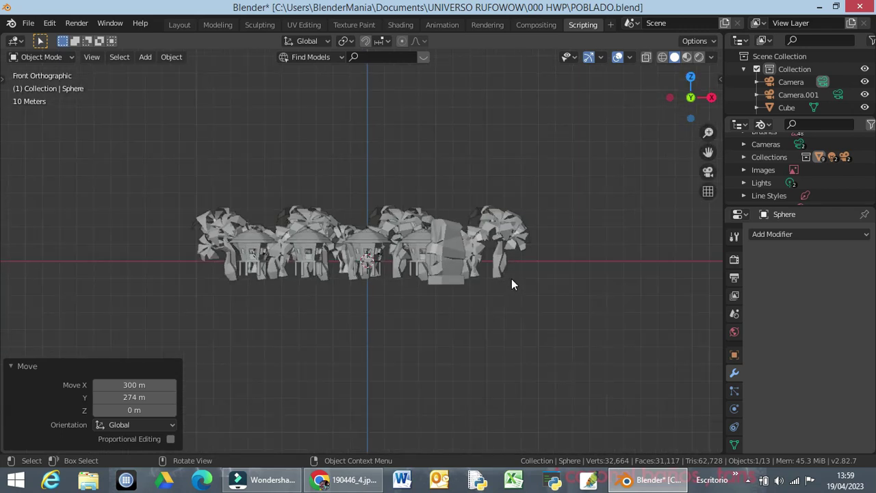
middle_click_drag(484, 278, 536, 278)
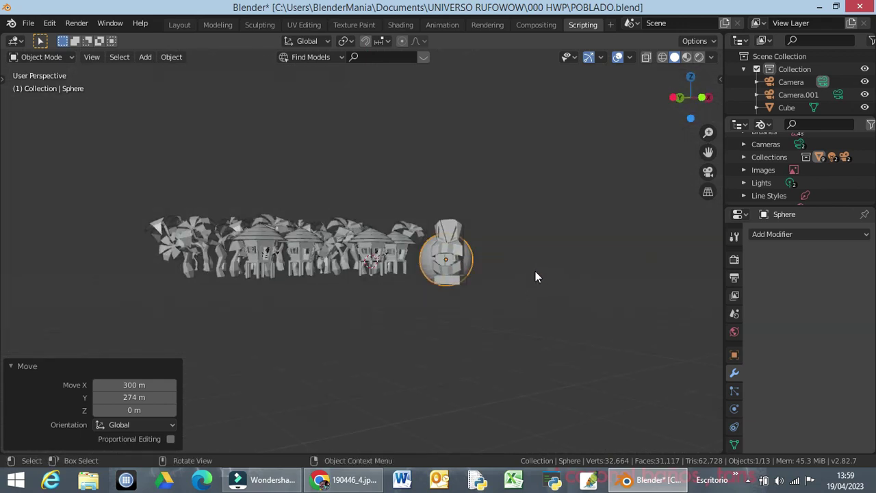
key("g")
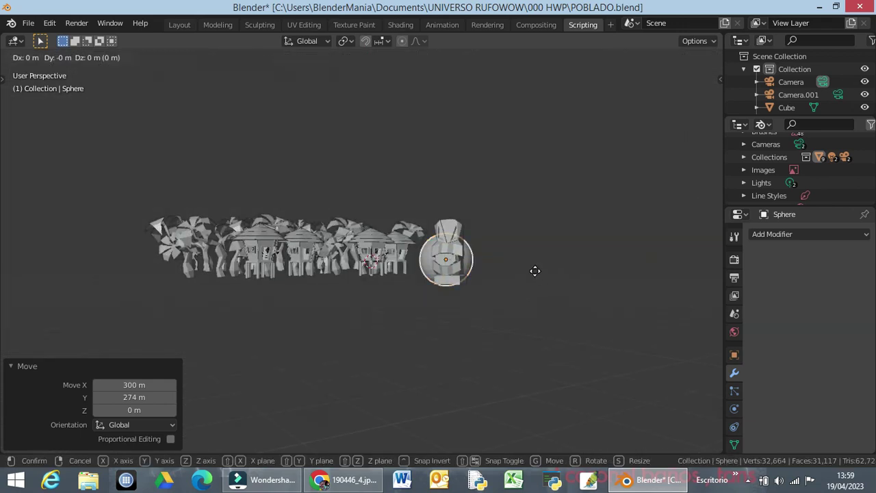
key("z")
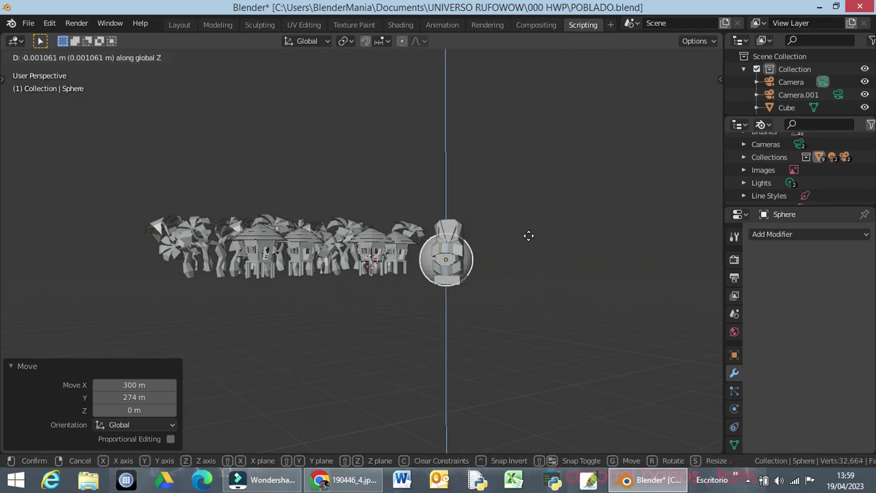
left_click(515, 168)
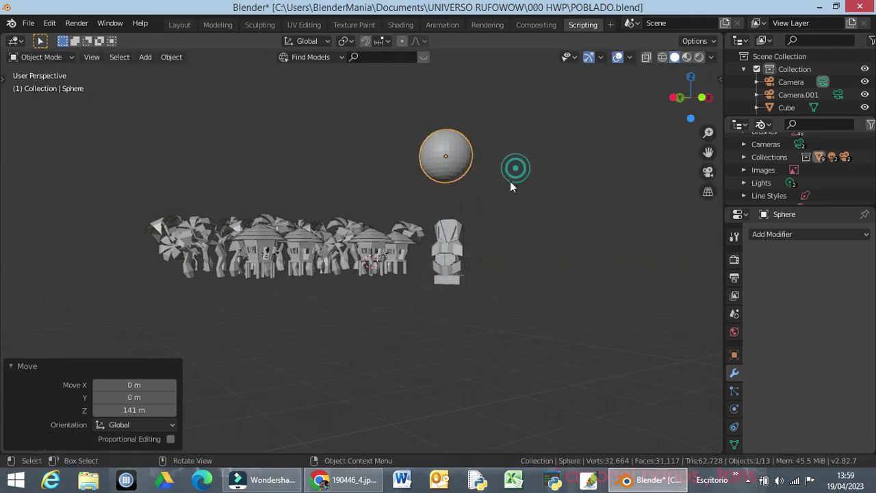
Examine the huts, palm groves, tiki statue and raised sphere from several angles and distances
mouse_move(416, 317)
middle_mouse_down()
mouse_move(465, 319)
mouse_move(429, 323)
middle_mouse_up()
scroll(430, 317, "up", 8)
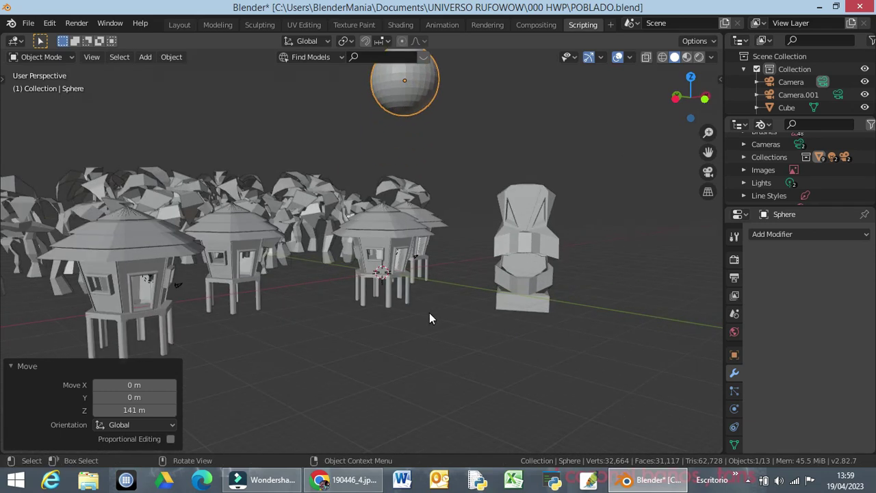
scroll(427, 310, "down", 3)
middle_click_drag(424, 307, 363, 305)
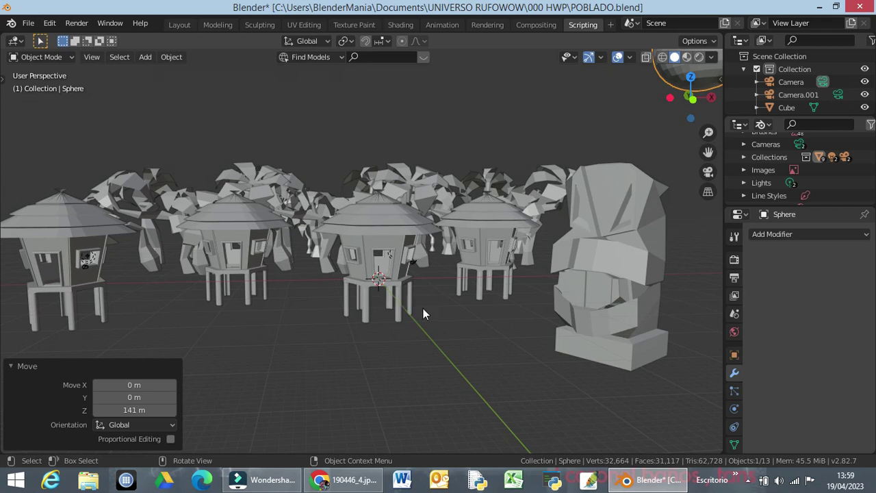
middle_click_drag(431, 309, 381, 264)
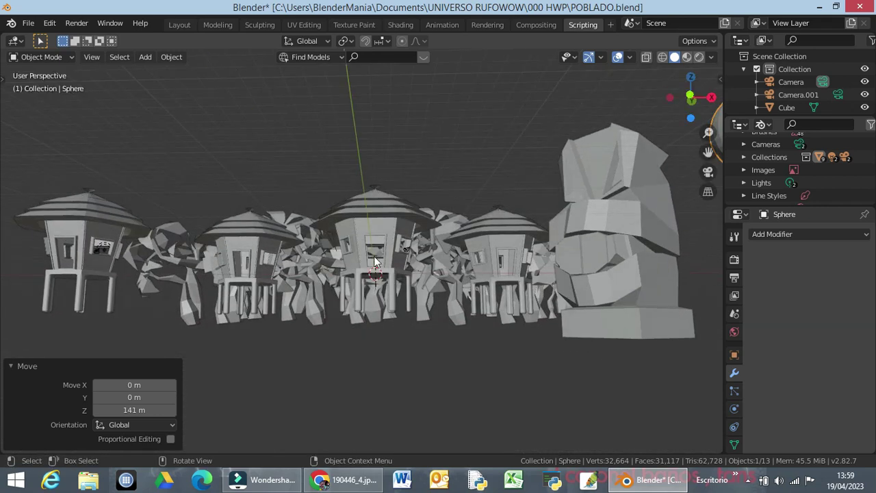
scroll(350, 262, "up", 5)
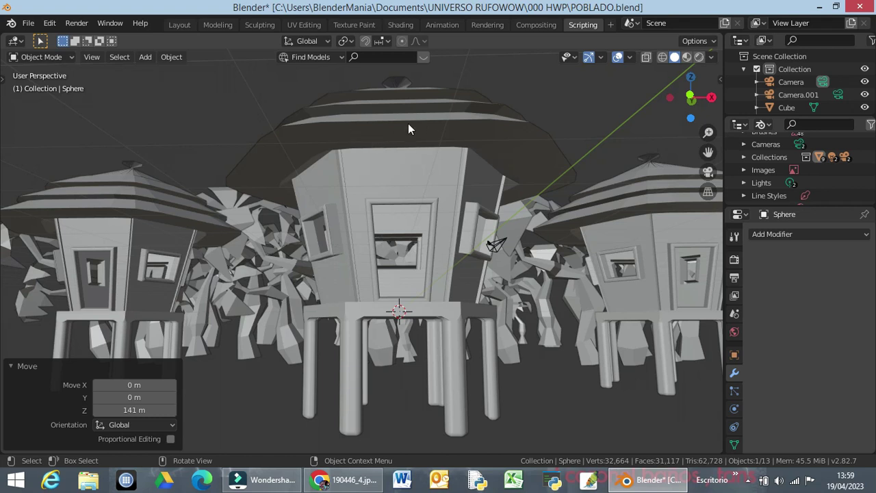
middle_click_drag(390, 313, 440, 308)
scroll(419, 312, "down", 5)
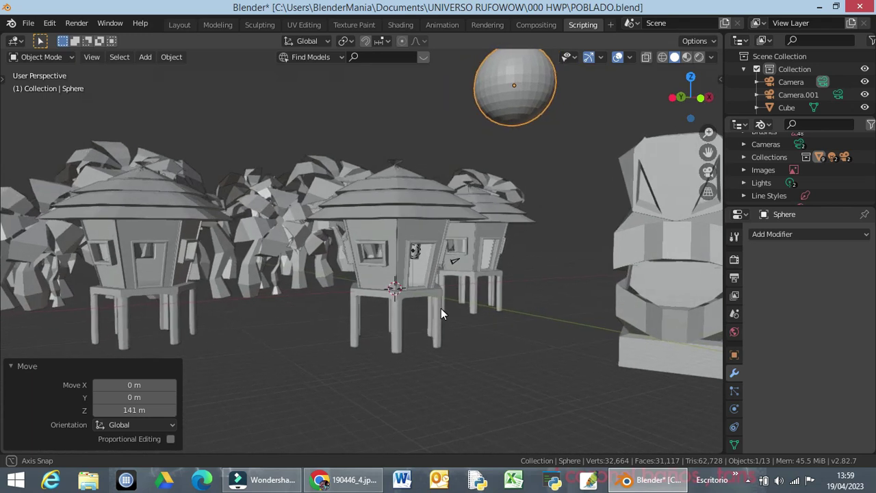
scroll(441, 306, "down", 1)
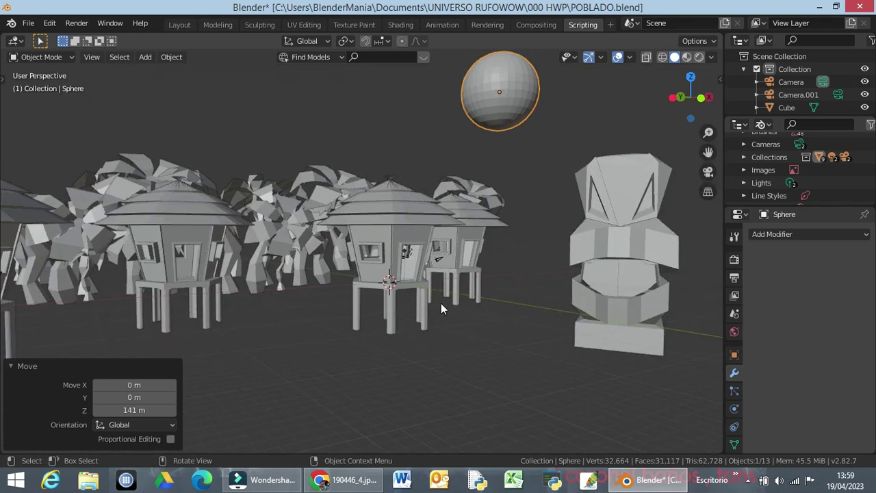
scroll(440, 308, "up", 1)
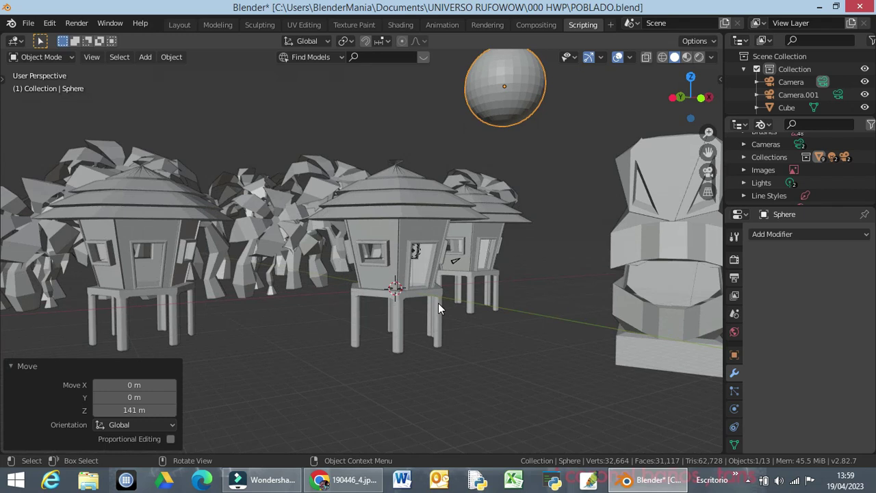
mouse_move(442, 308)
middle_mouse_down()
mouse_move(427, 314)
mouse_move(453, 305)
middle_mouse_up()
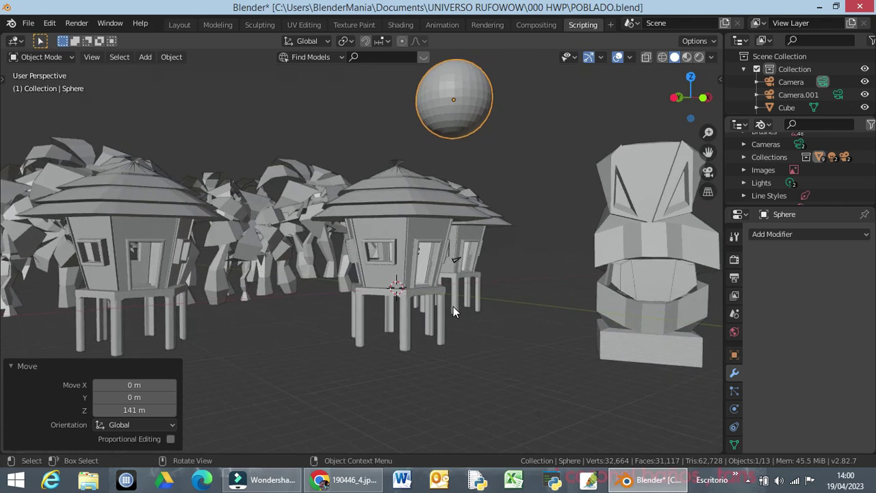
scroll(453, 306, "down", 2)
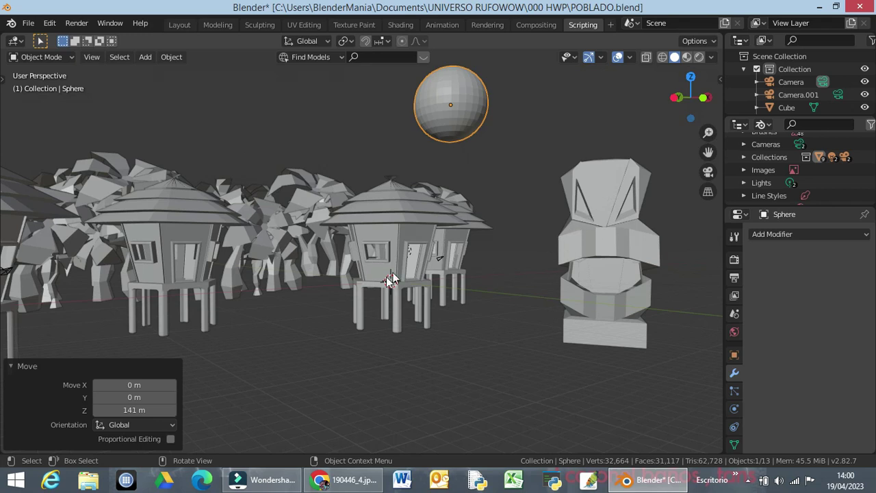
middle_click_drag(373, 299, 317, 287)
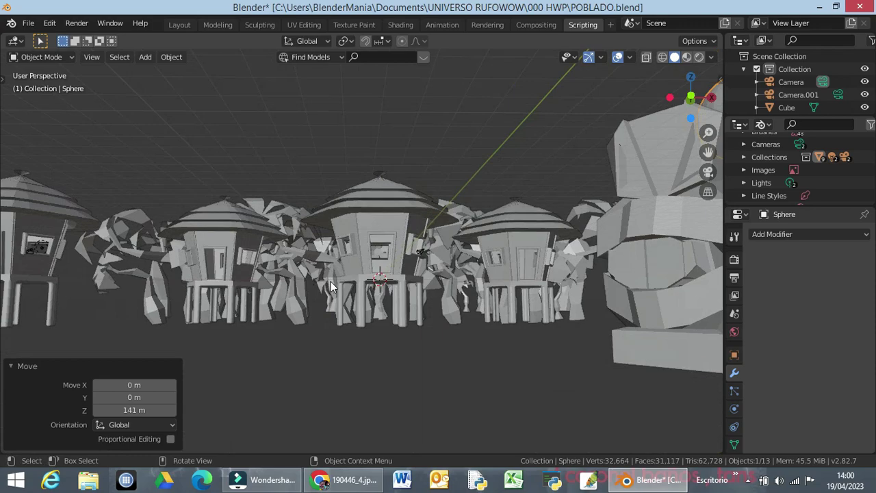
scroll(330, 281, "up", 3)
middle_click_drag(396, 274, 431, 283)
scroll(429, 281, "down", 6)
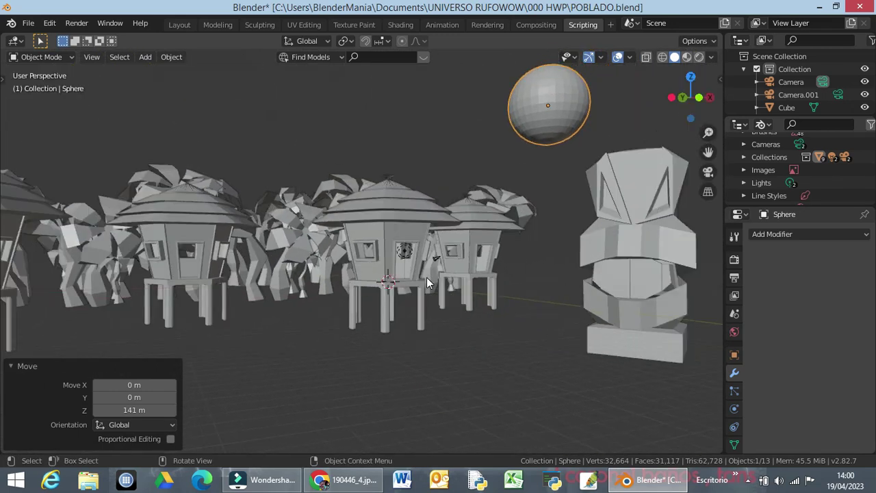
scroll(427, 274, "down", 1)
scroll(427, 274, "up", 4)
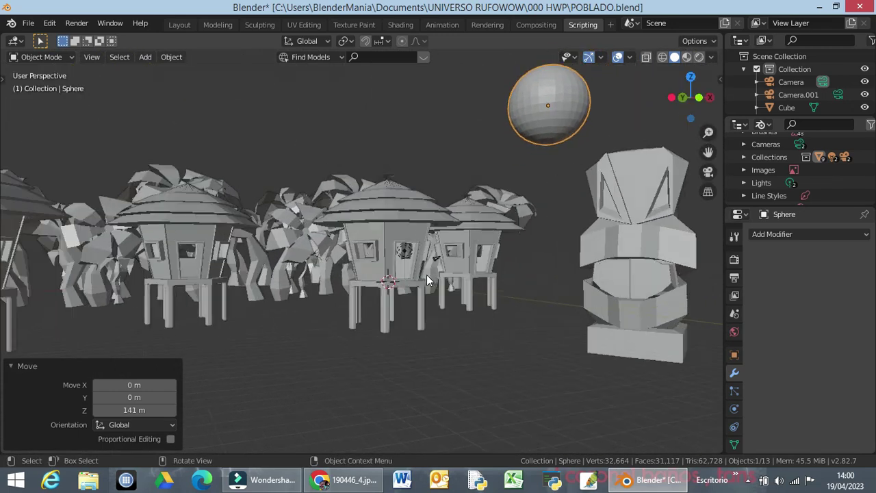
middle_click_drag(482, 269, 457, 279)
middle_click_drag(465, 274, 491, 271)
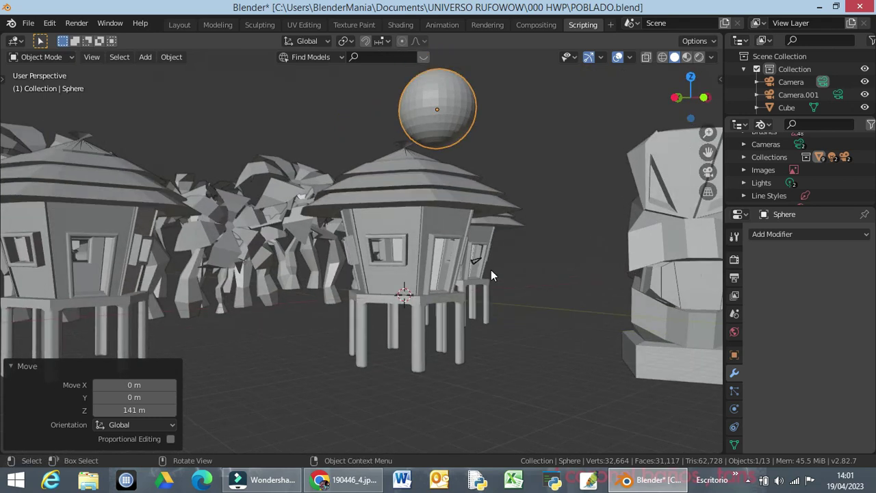